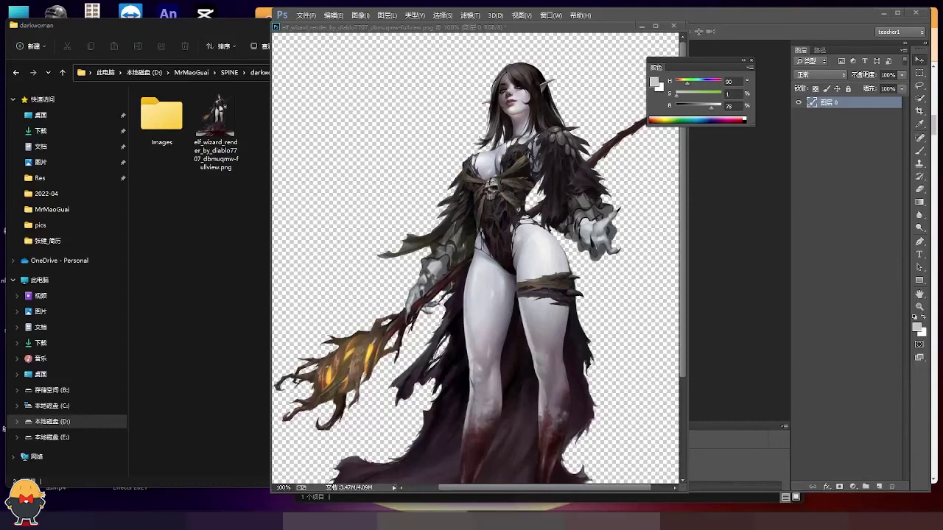
Zoom in on the figure and begin a Pen outline of the head along the shoulder.
key(ctrl+alt+z)
key(ctrl+alt+z)
key(ctrl+plus)
key(ctrl+plus)
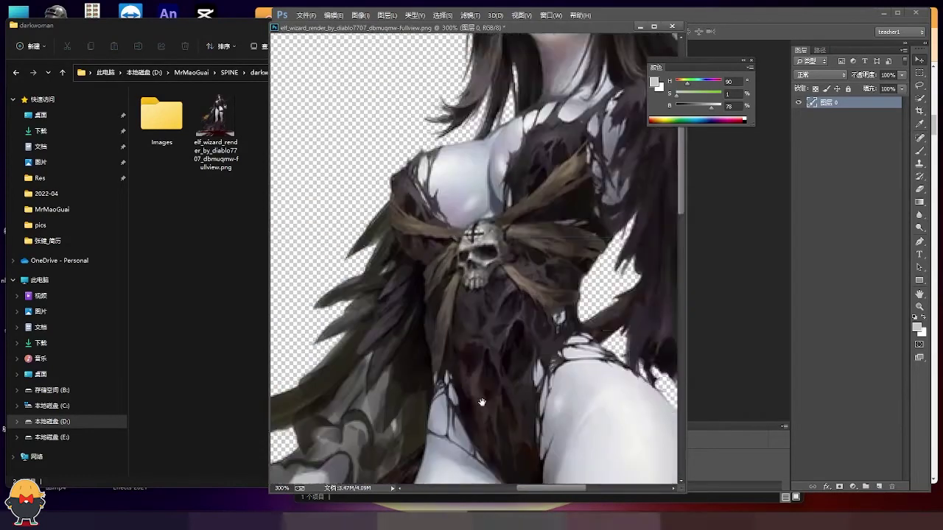
scroll(575, 106, up, 5)
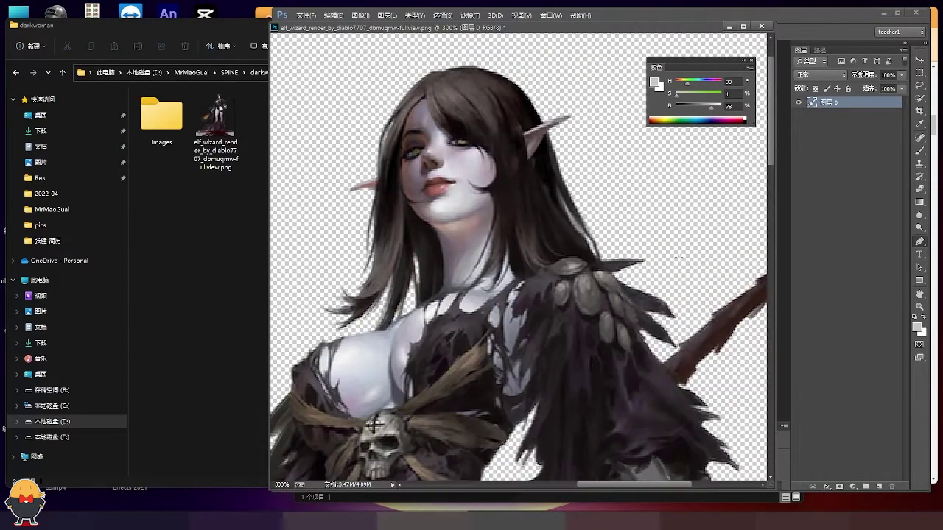
click(678, 256)
click(644, 282)
click(656, 245)
click(642, 231)
click(609, 241)
click(509, 241)
Continue the head outline up the neck, face, hairline and crown, then down to the neck.
drag(472, 264, 447, 297)
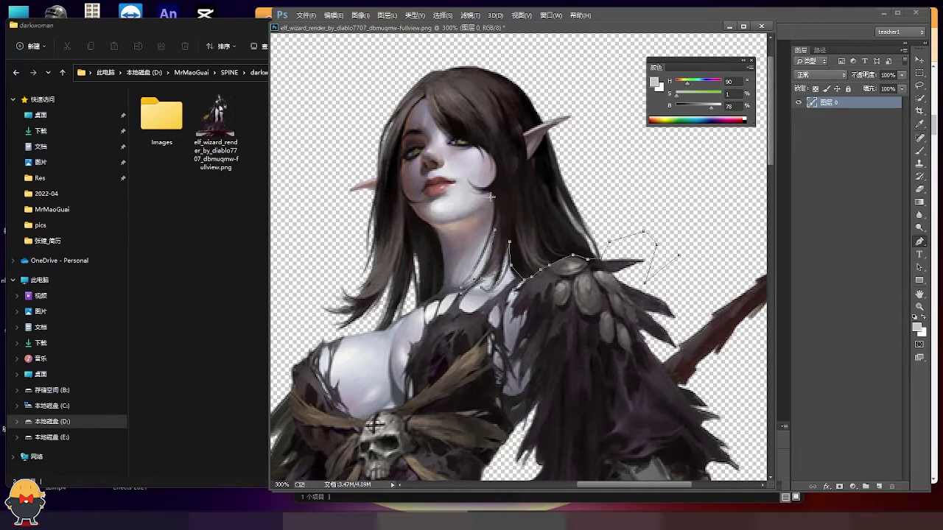
drag(496, 160, 494, 208)
drag(439, 126, 458, 142)
drag(425, 97, 416, 61)
drag(401, 204, 448, 198)
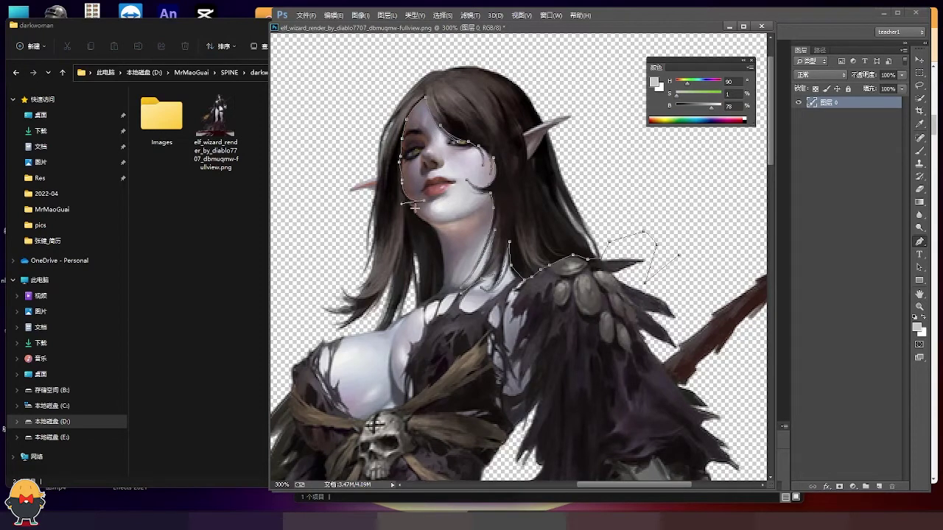
click(428, 225)
click(443, 285)
Copy the traced head onto its own layer and save the file as darkwoman.psd.
key(ctrl+Return)
key(ctrl+j)
key(ctrl+shift+s)
text(v)
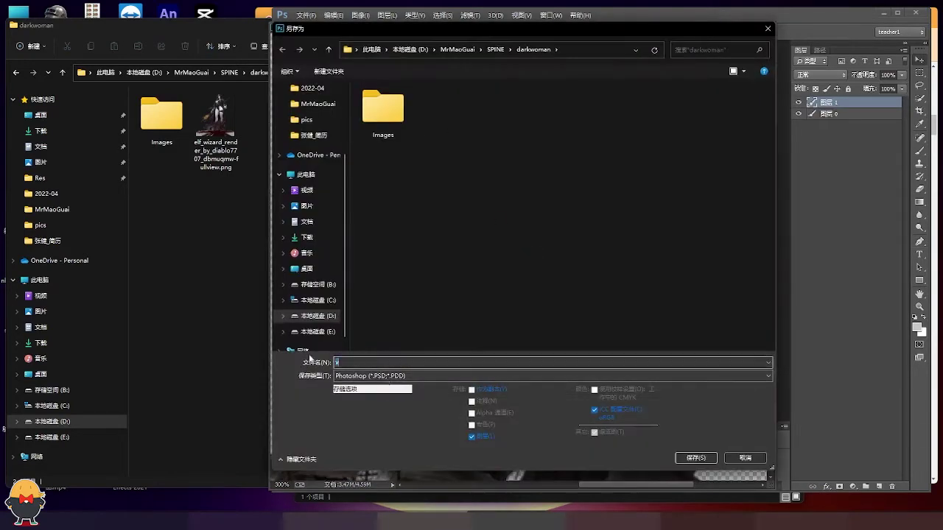
text(darkwoman)
key(Return)
scroll(370, 429, down, 2)
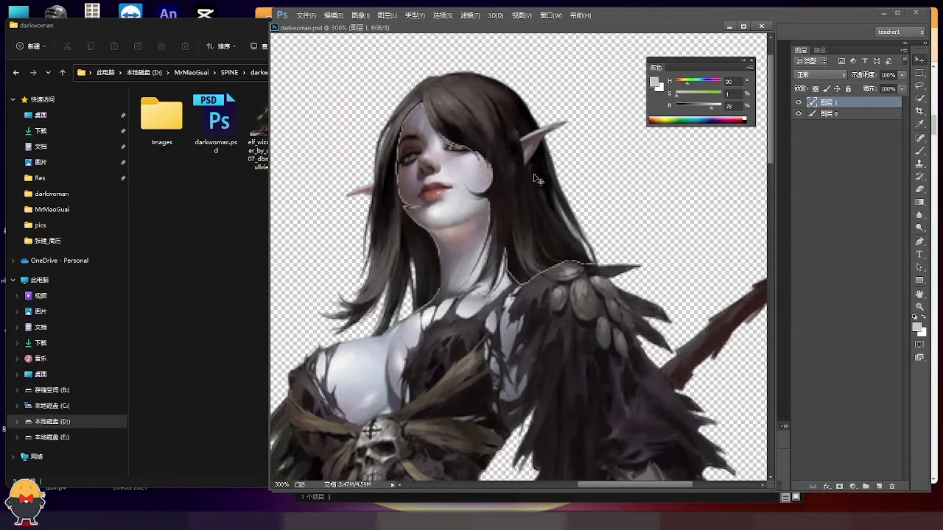
Trace a hair strand from the top of the head and copy it onto new layers.
click(433, 68)
drag(525, 174, 533, 228)
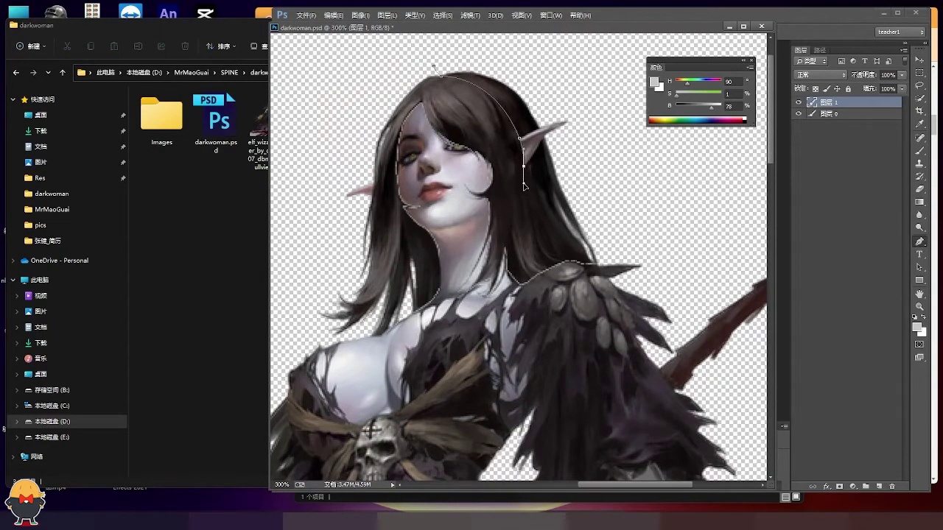
click(576, 269)
key(ctrl+Return)
key(ctrl+j)
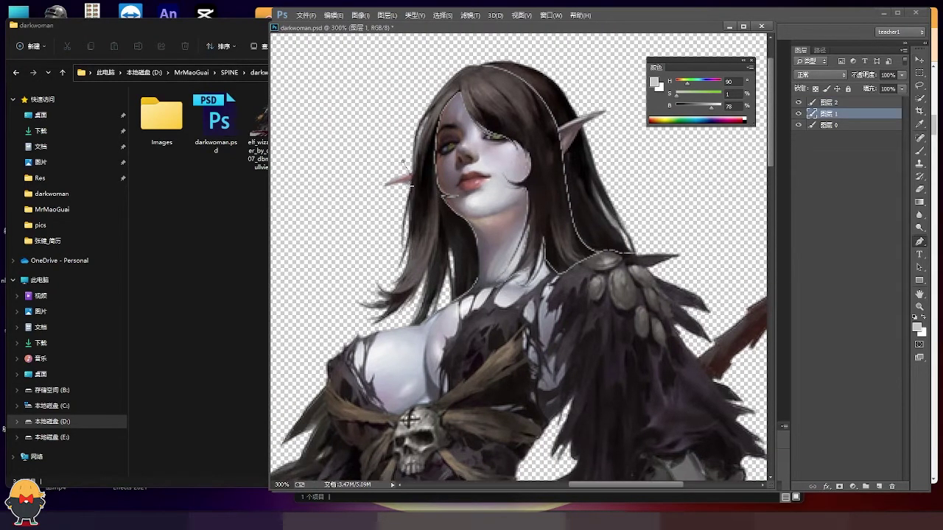
key(ctrl+j)
key(alt+bracketleft)
Outline the hair near the chin and copy it onto its own layer.
drag(439, 196, 474, 199)
click(436, 257)
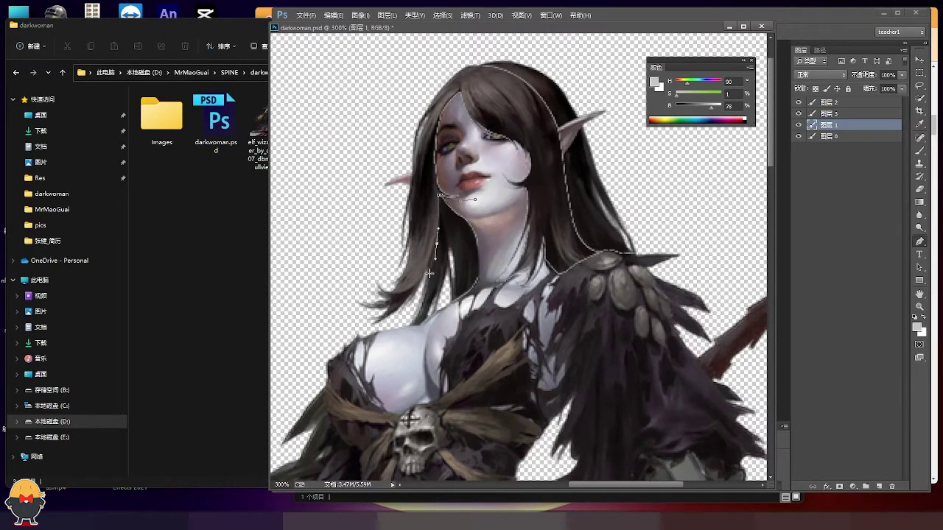
key(ctrl+Return)
key(ctrl+j)
scroll(516, 295, up, 3)
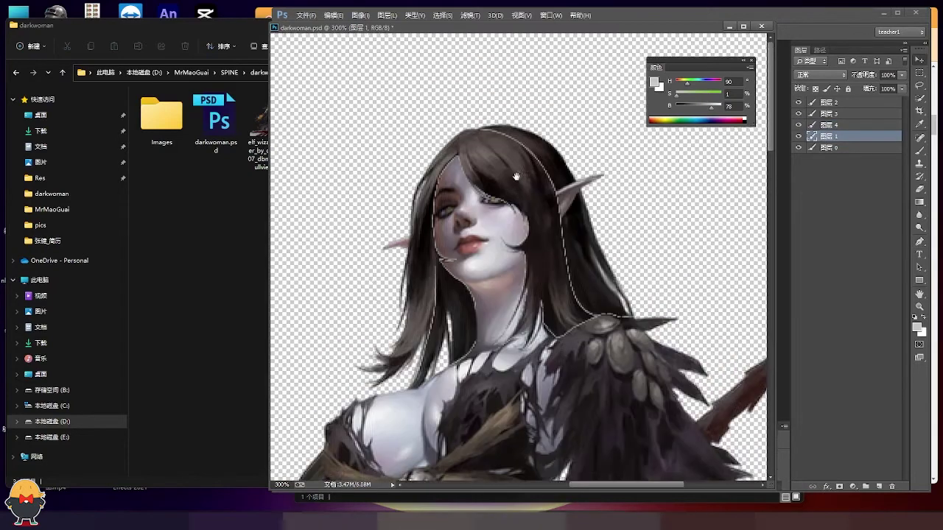
Trace the pointed ear tip and copy the ear onto its own layer.
key(p)
drag(576, 180, 593, 147)
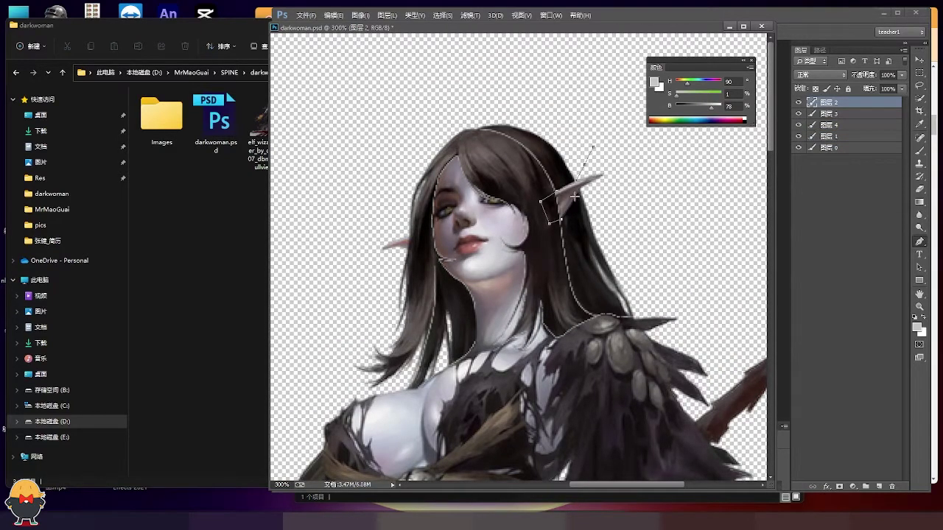
key(ctrl+Return)
key(ctrl+j)
key(alt+comma)
Begin a new outline down the cloak's shoulder edge toward the staff.
scroll(414, 377, down, 5)
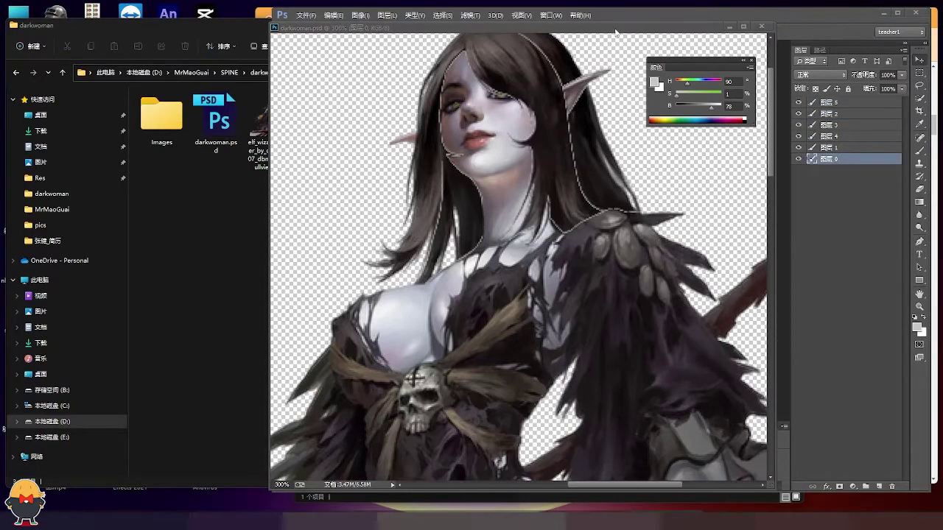
scroll(534, 162, down, 3)
scroll(534, 162, right, 2)
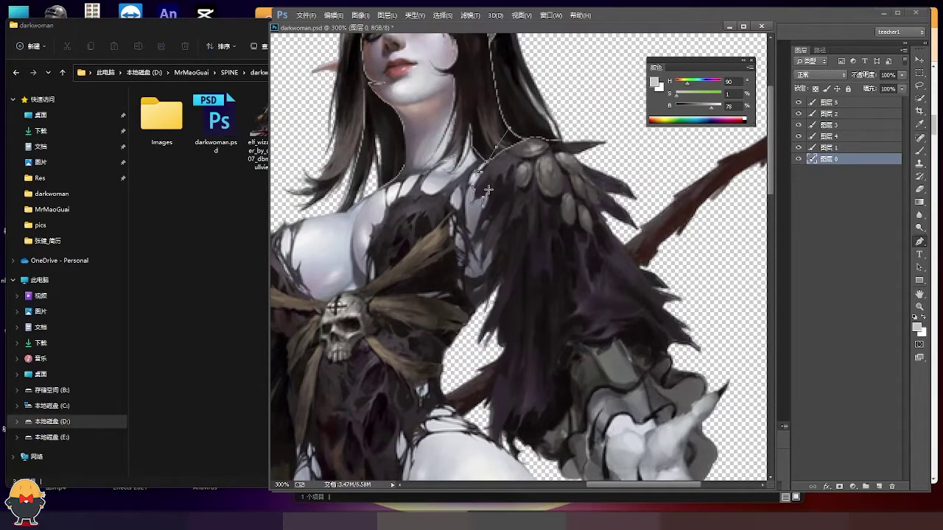
drag(476, 238, 481, 268)
click(504, 232)
scroll(486, 294, down, 5)
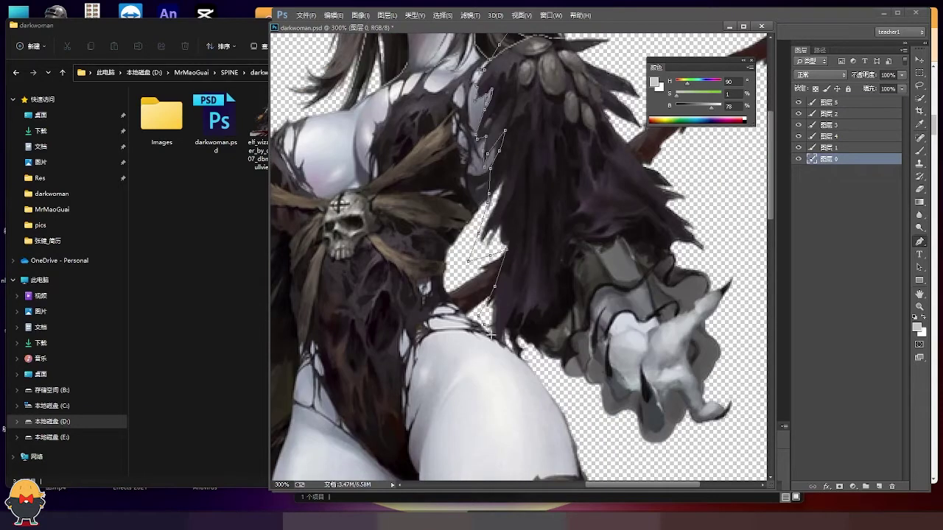
scroll(516, 295, up, 5)
scroll(516, 294, right, 3)
click(557, 319)
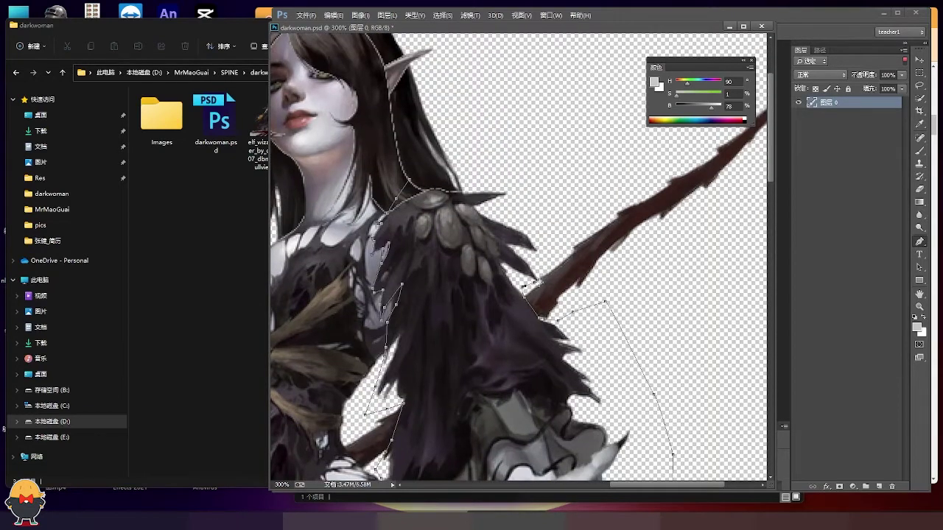
Copy the cloak piece onto a new layer and start outlining the torso's left edge.
key(ctrl+Return)
key(ctrl+j)
scroll(503, 214, down, 5)
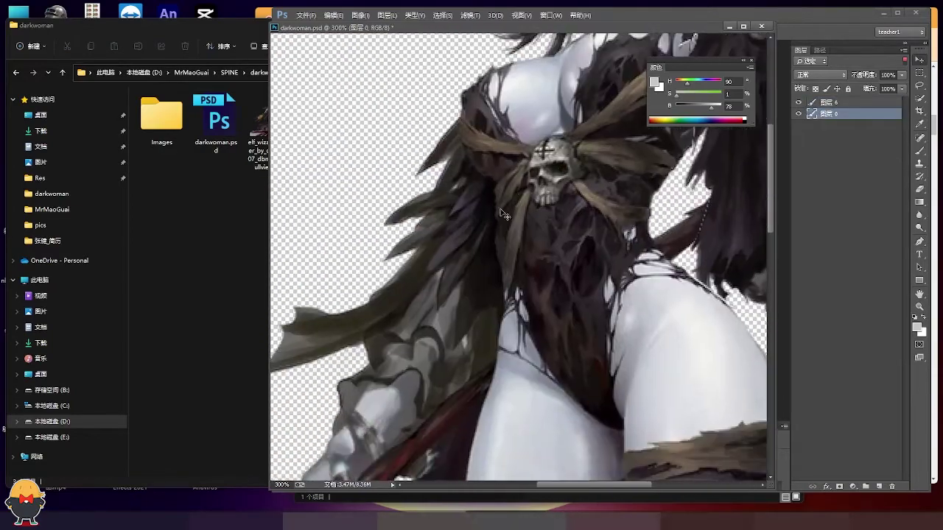
scroll(503, 214, down, 5)
scroll(457, 202, up, 10)
click(439, 242)
click(446, 262)
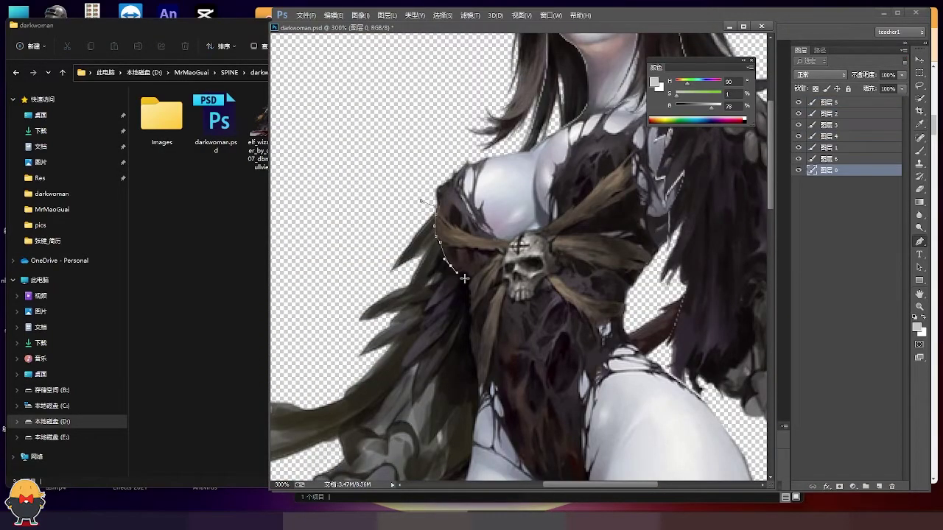
Extend the outline past the hip and thigh down the leg toward the heel.
scroll(474, 357, down, 5)
click(508, 250)
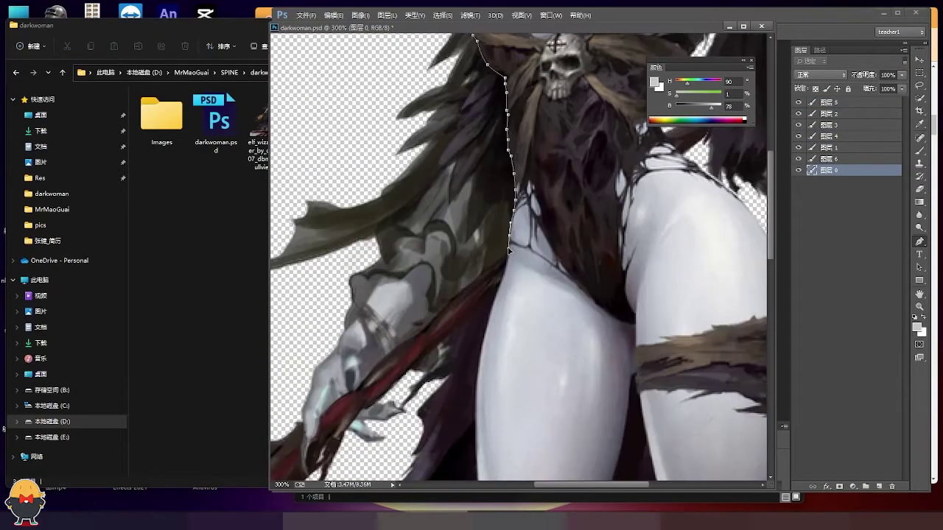
scroll(505, 261, down, 3)
click(505, 242)
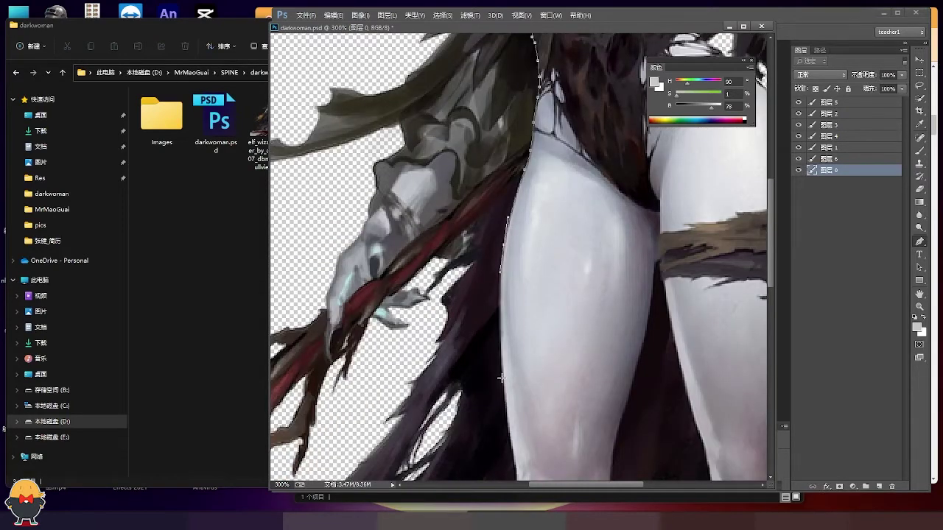
scroll(508, 442, down, 4)
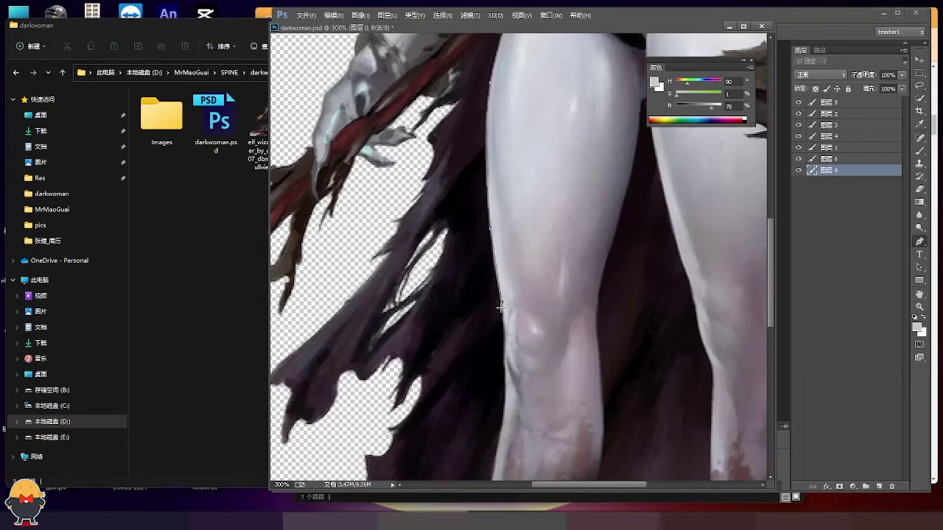
scroll(503, 376, down, 3)
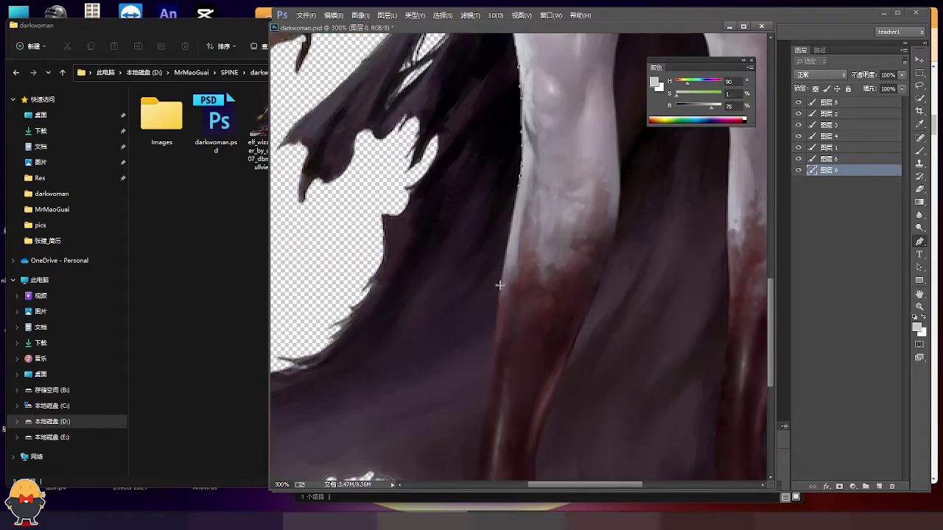
scroll(501, 295, down, 5)
scroll(508, 243, down, 5)
click(515, 194)
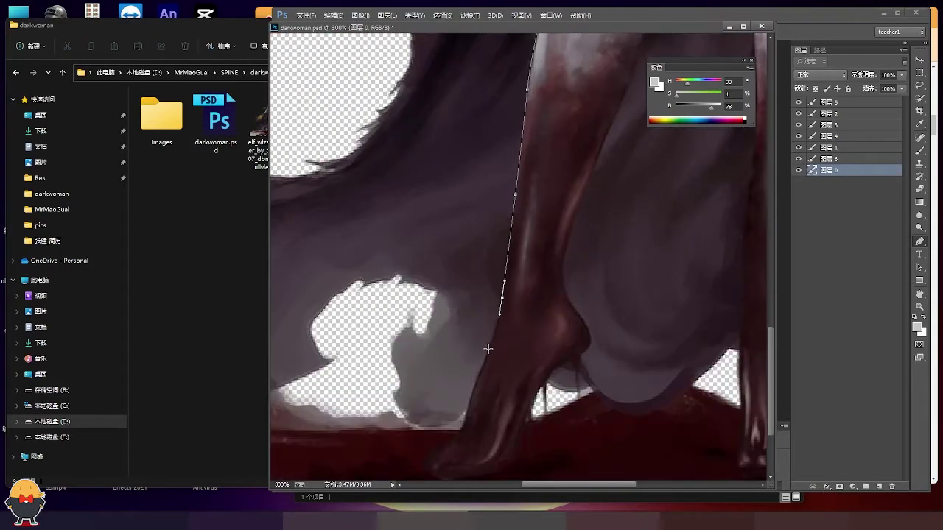
click(501, 298)
click(489, 350)
click(474, 381)
Trace around the shoe's sole and heel, then back up the leg.
scroll(460, 430, down, 2)
click(473, 333)
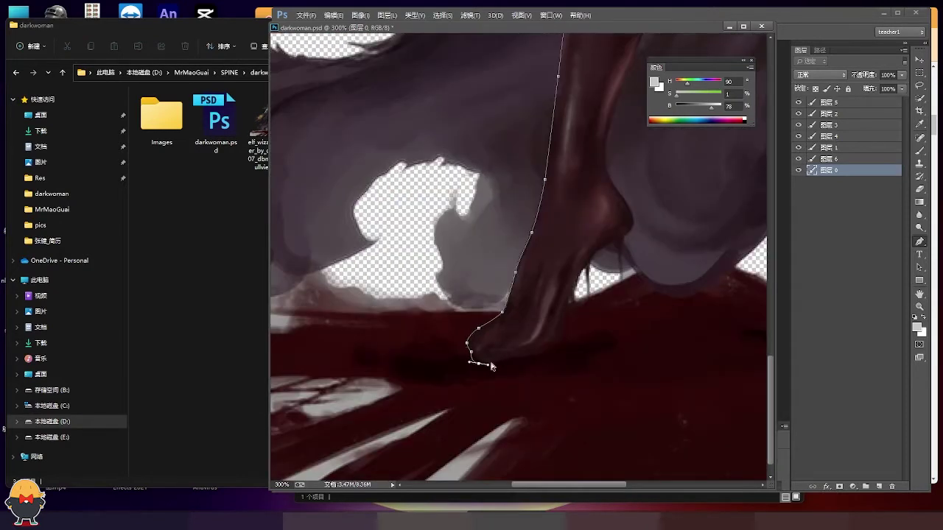
click(575, 300)
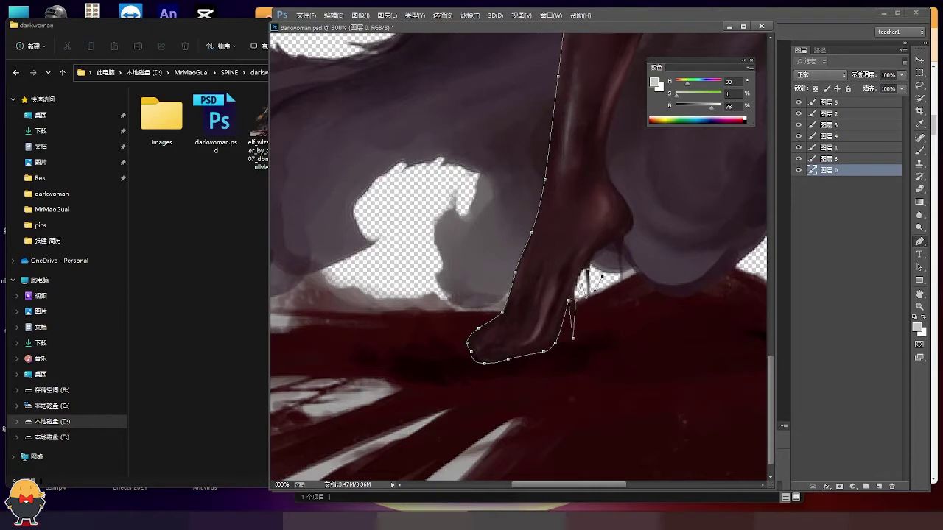
drag(615, 240, 618, 240)
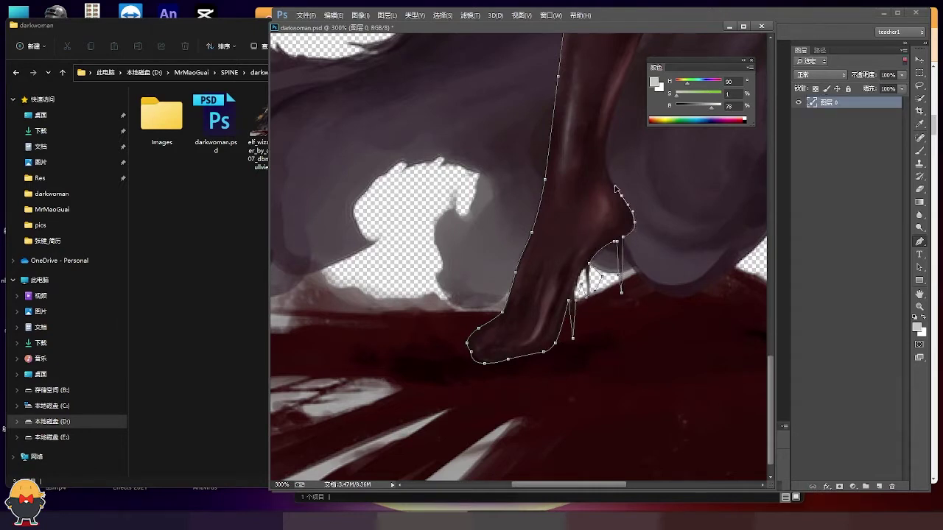
scroll(589, 199, up, 3)
scroll(569, 210, right, 2)
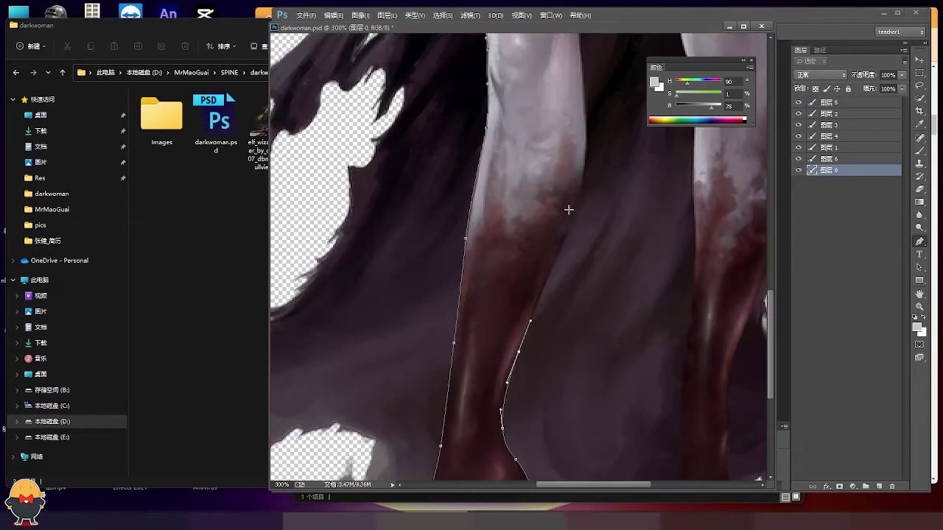
click(569, 210)
click(587, 151)
Carry the outline up past the knee and start along the other leg.
scroll(582, 169, up, 3)
click(551, 194)
scroll(546, 216, up, 2)
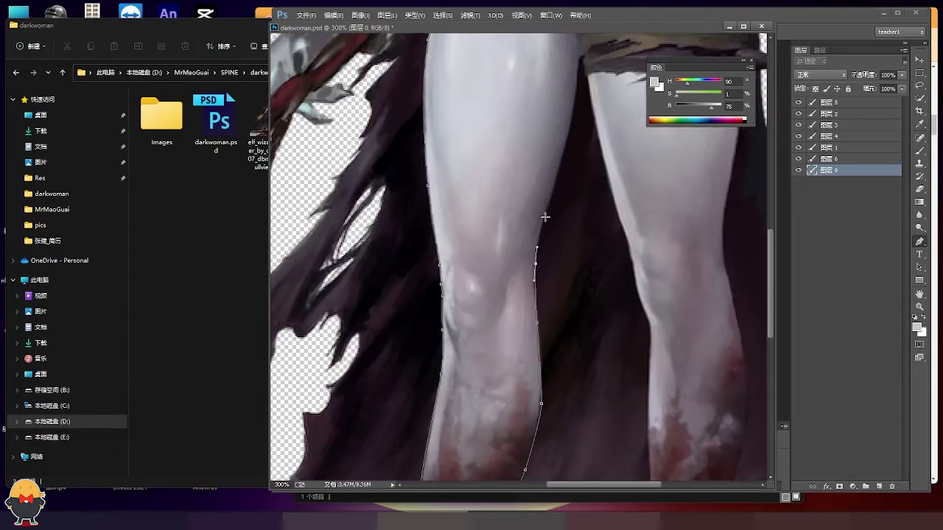
scroll(555, 169, up, 2)
drag(559, 145, 537, 190)
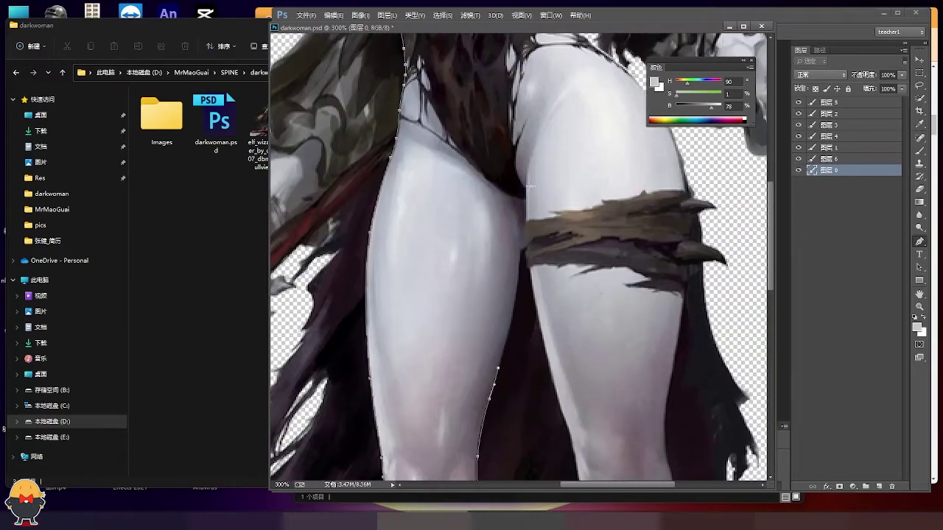
click(536, 208)
drag(546, 266, 500, 175)
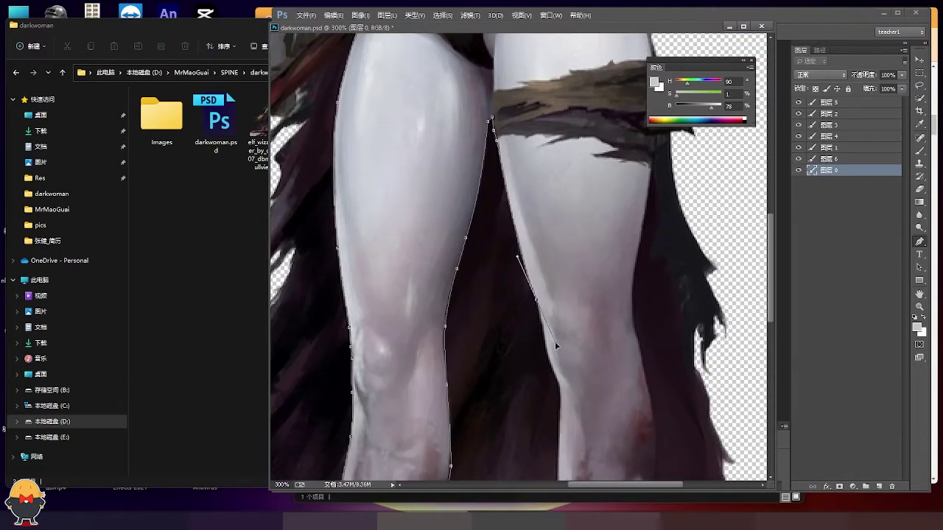
click(538, 313)
Trace the right leg down toward the foot and review the full leg outline.
scroll(560, 369, down, 4)
scroll(560, 331, down, 5)
click(569, 244)
click(564, 273)
click(565, 312)
click(563, 350)
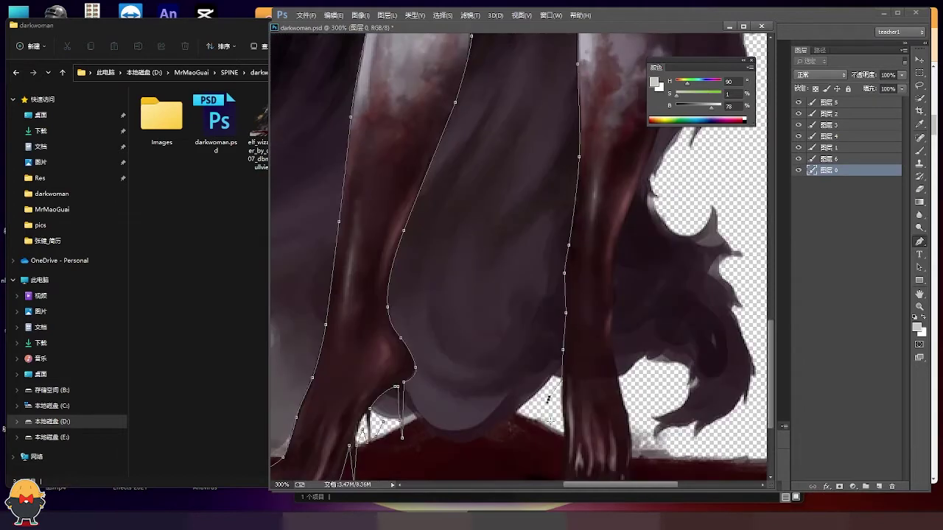
drag(550, 420, 536, 270)
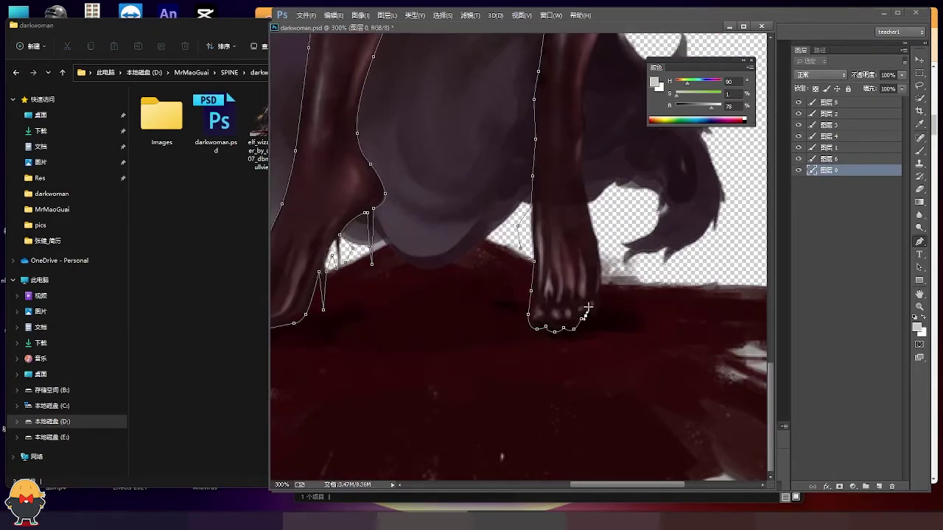
drag(599, 254, 586, 335)
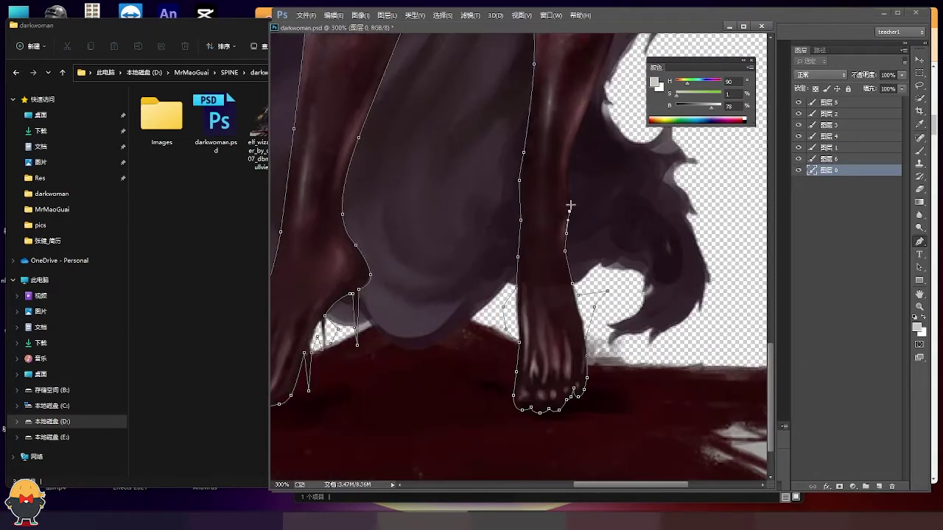
scroll(572, 146, up, 5)
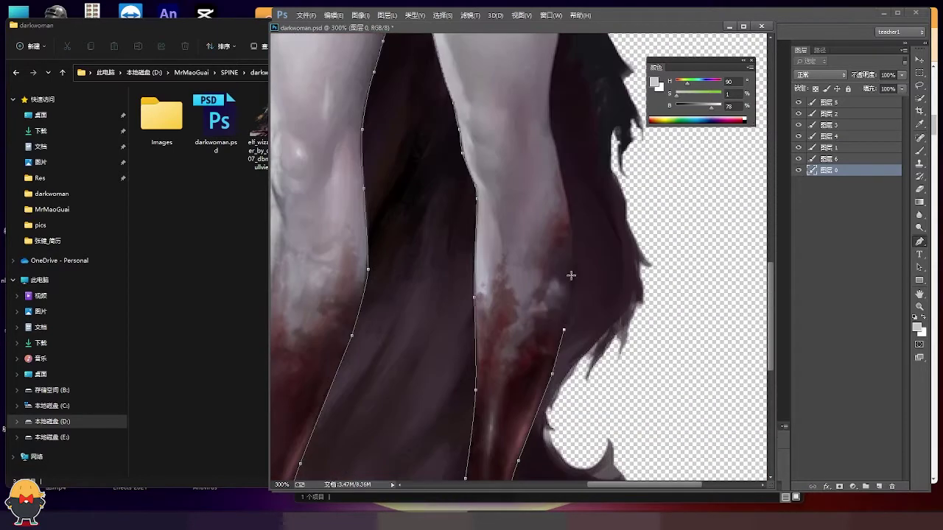
scroll(590, 166, up, 3)
scroll(554, 140, up, 3)
scroll(554, 140, up, 3)
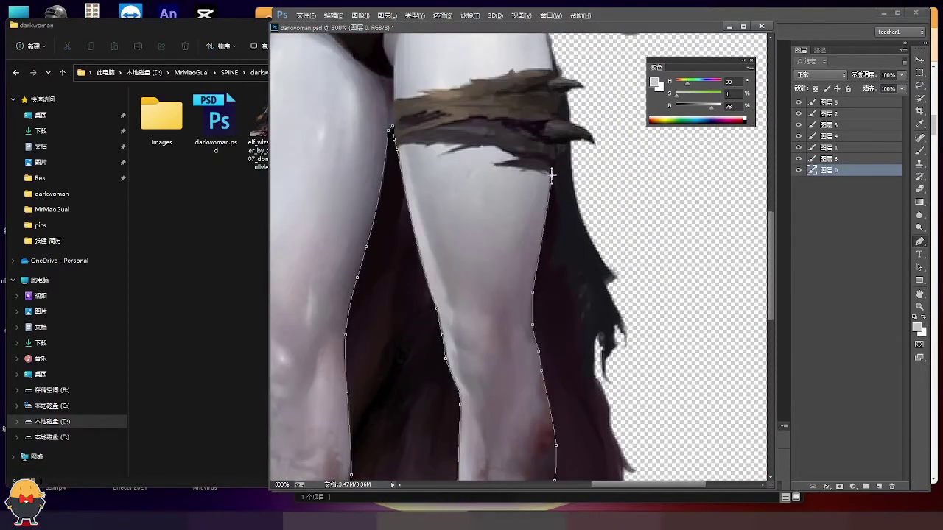
scroll(591, 110, down, 2)
scroll(592, 110, down, 1)
scroll(591, 110, down, 2)
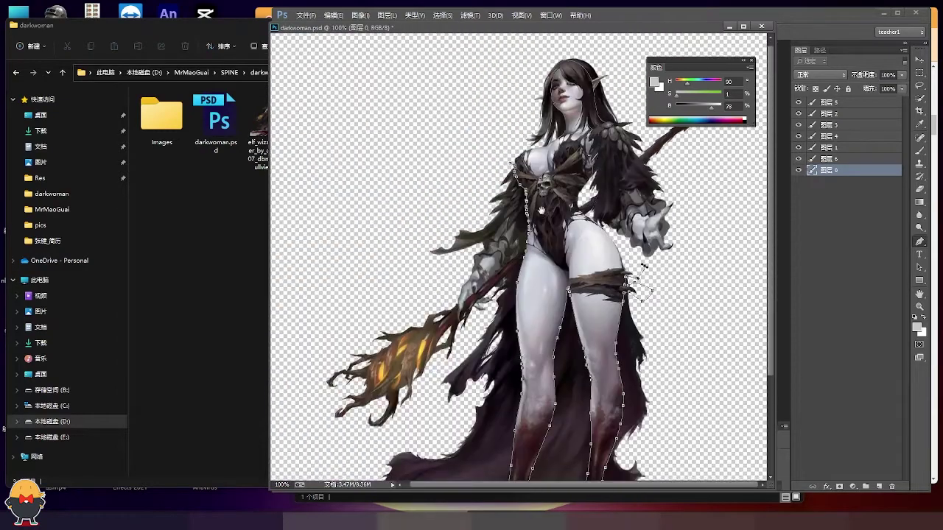
Copy the outlined legs onto a new layer and return to the original artwork layer.
key(ctrl+Return)
key(ctrl+j)
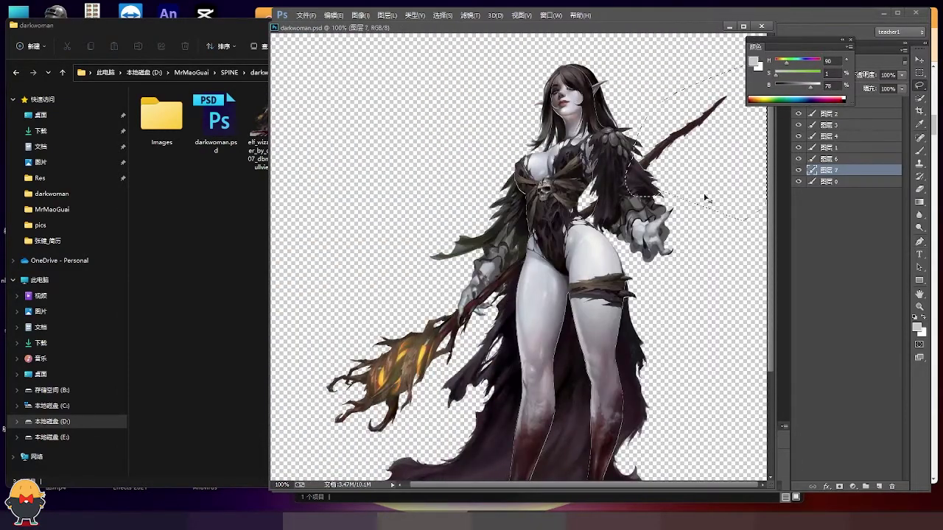
ctrl+click(503, 293)
scroll(503, 292, up, 2)
scroll(530, 184, up, 2)
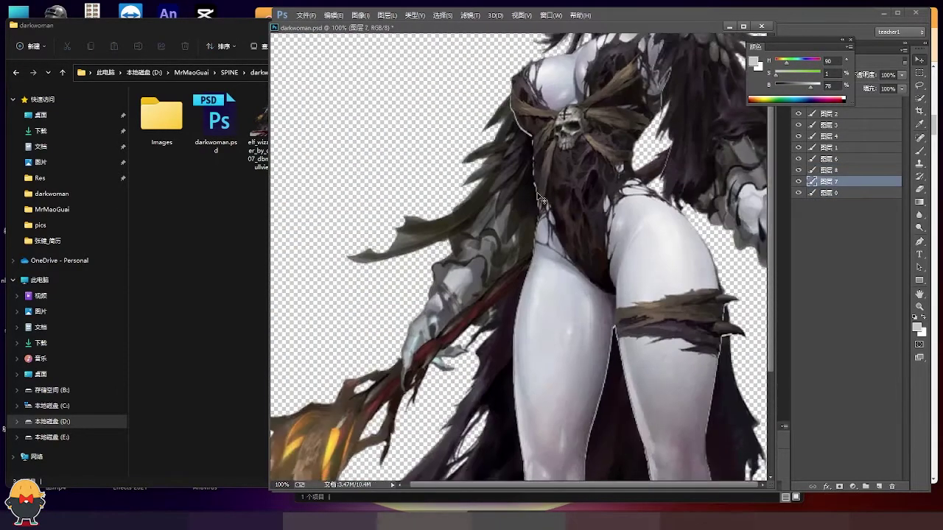
Outline the arm holding the staff and copy it onto its own layer.
key(p)
click(589, 152)
click(557, 176)
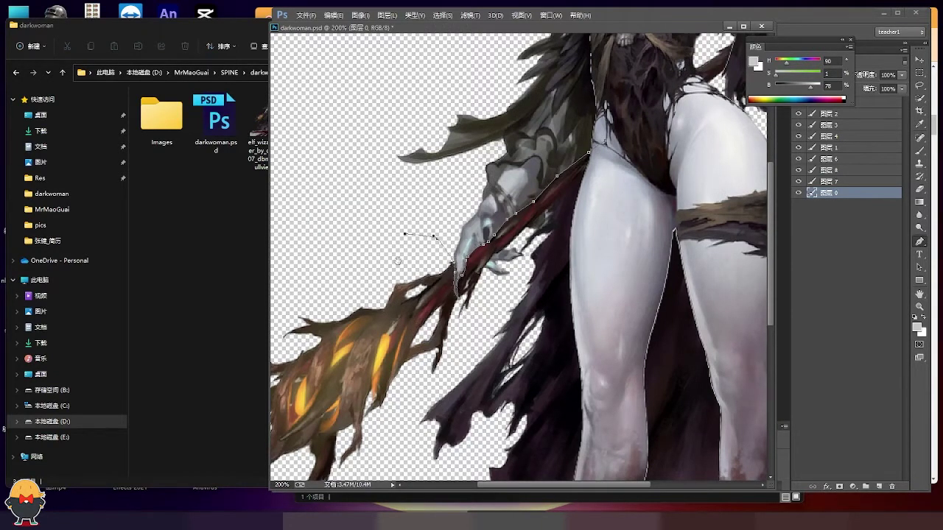
key(ctrl+0)
key(ctrl+Return)
key(ctrl+j)
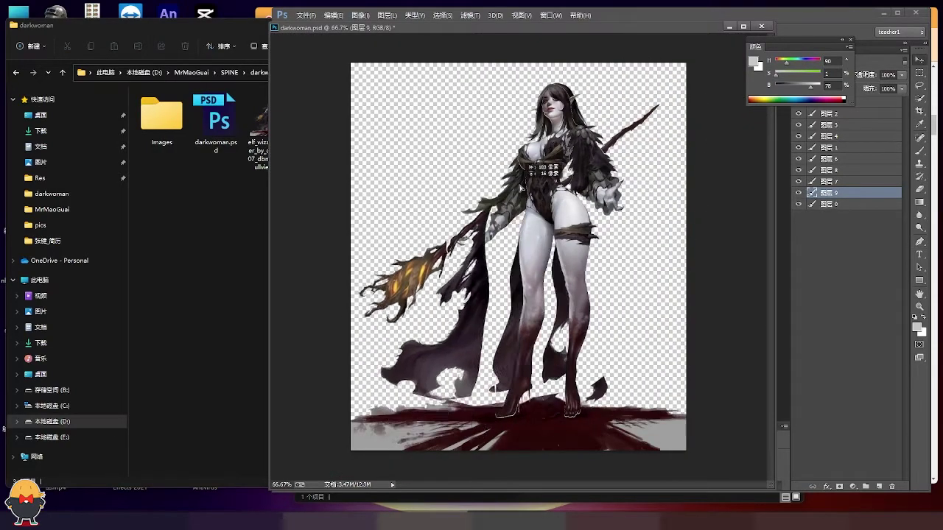
scroll(560, 229, up, 2)
scroll(560, 228, up, 1)
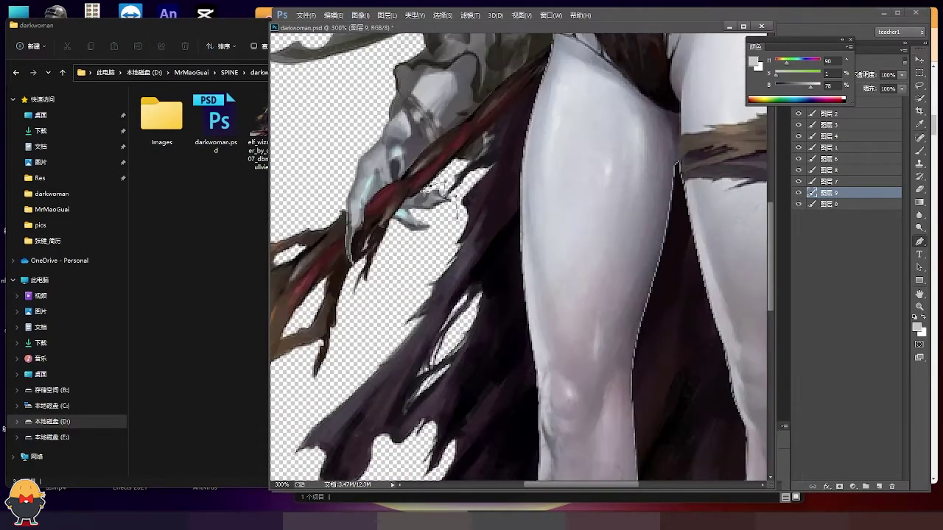
Copy the remaining outlined pieces, including the chest, onto separate new layers.
key(ctrl+j)
drag(448, 193, 398, 269)
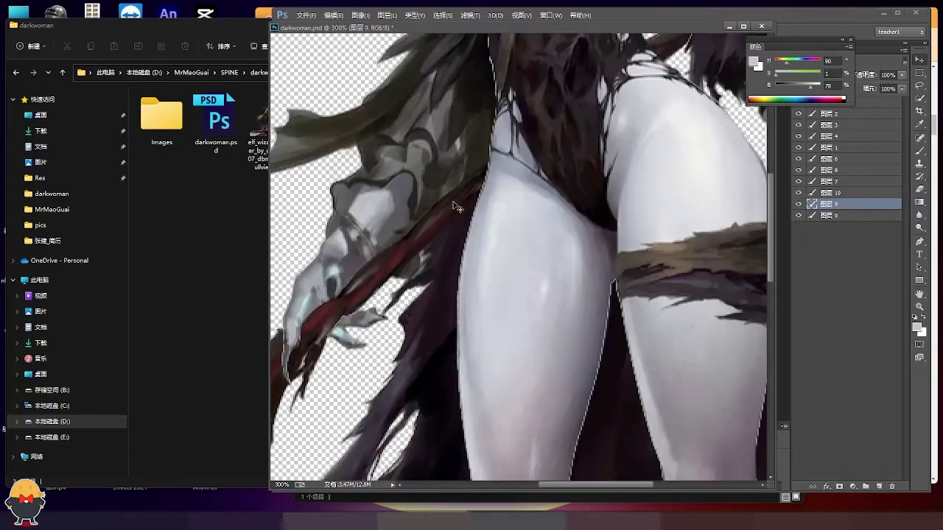
key(ctrl+1)
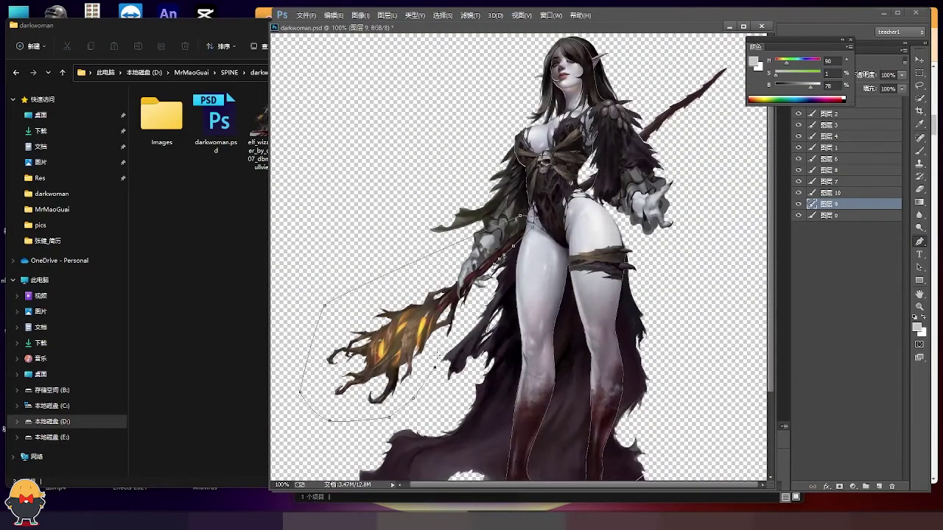
key(ctrl+j)
click(832, 181)
key(ctrl+plus)
key(ctrl+plus)
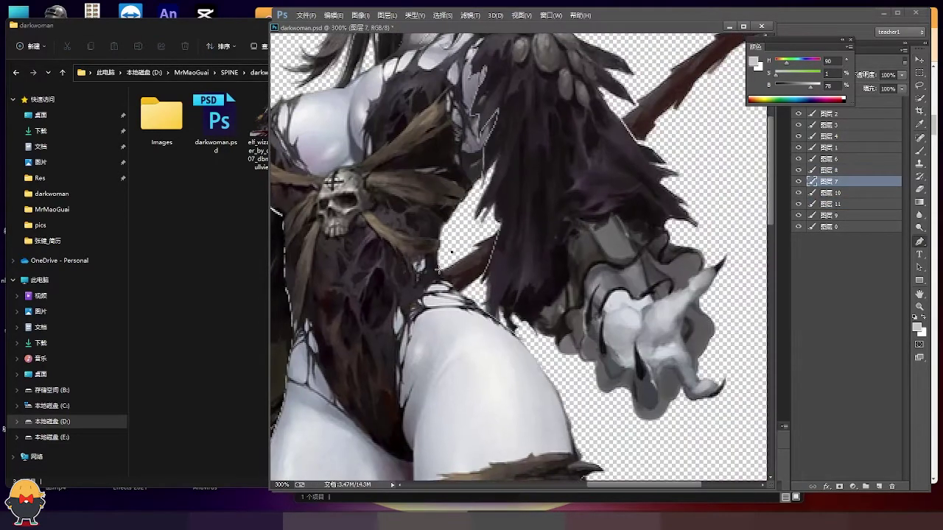
key(ctrl+j)
key(ctrl+1)
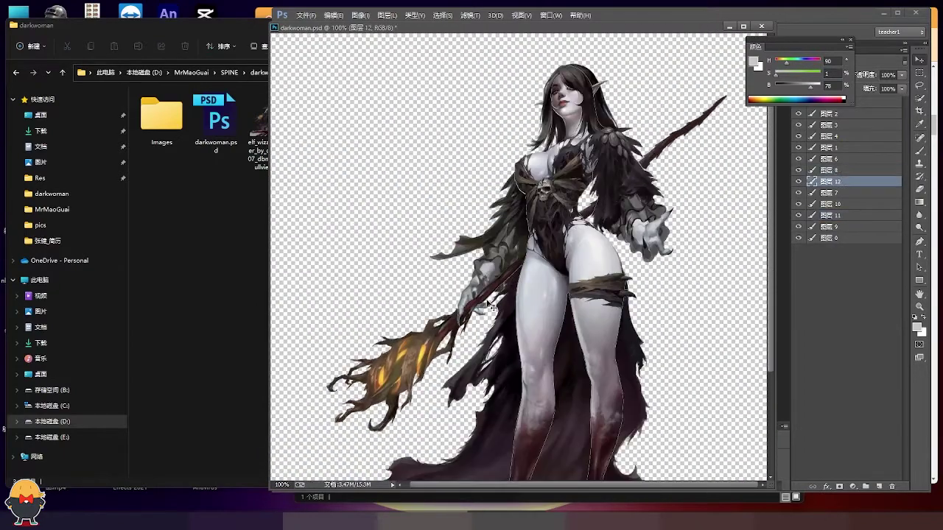
Merge the staff pieces into one layer and rotate it to stand upright.
ctrl+shift+click(582, 287)
key(ctrl+e)
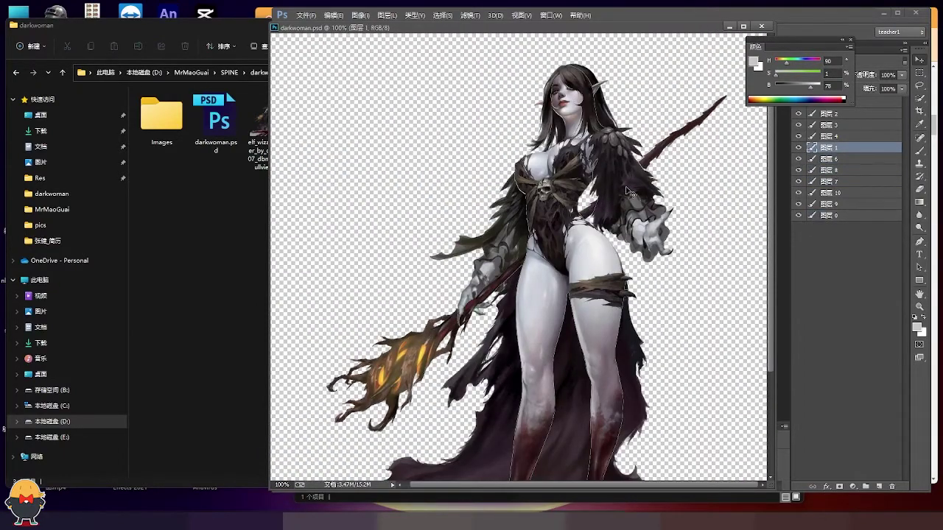
key(ctrl+t)
key(ctrl+minus)
key(ctrl+r)
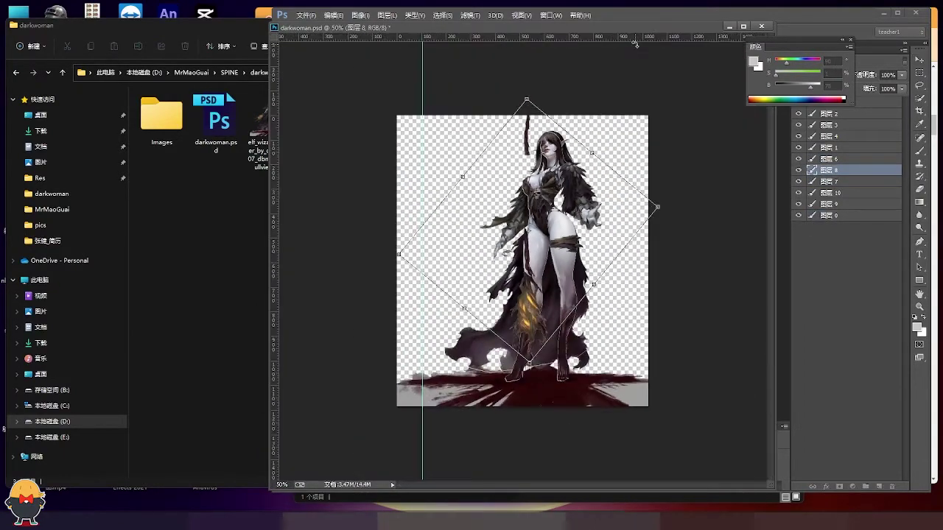
mouse_move(560, 221)
mouse_down()
mouse_move(594, 264)
mouse_move(482, 213)
mouse_up()
key(Return)
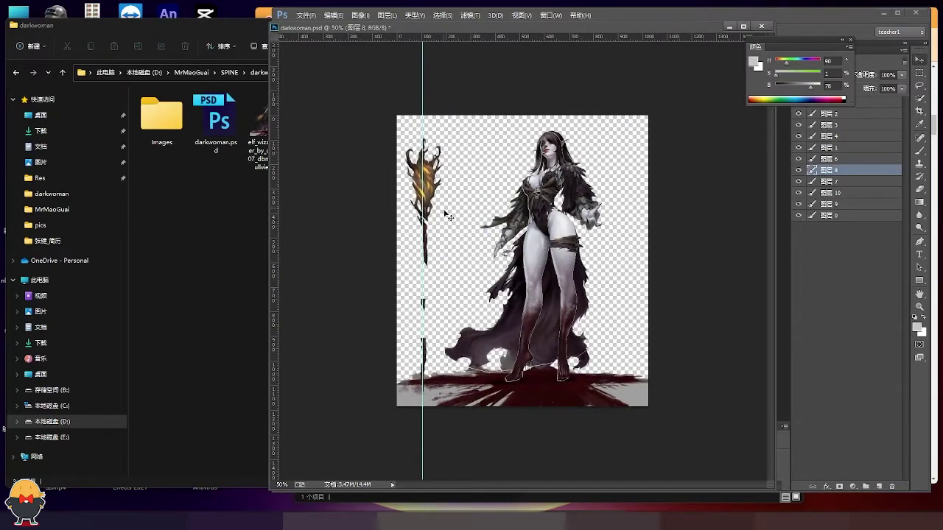
Choose a darker transparency grid in Preferences > Transparency & Gamut.
click(333, 15)
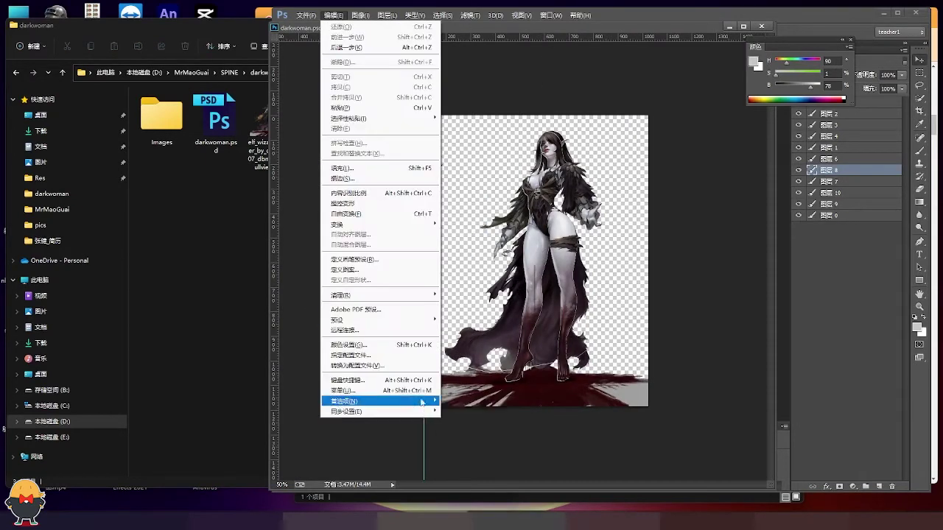
click(472, 395)
click(262, 87)
click(274, 136)
Apply the grid preference change and nudge the upright staff right, beside the figure.
click(665, 77)
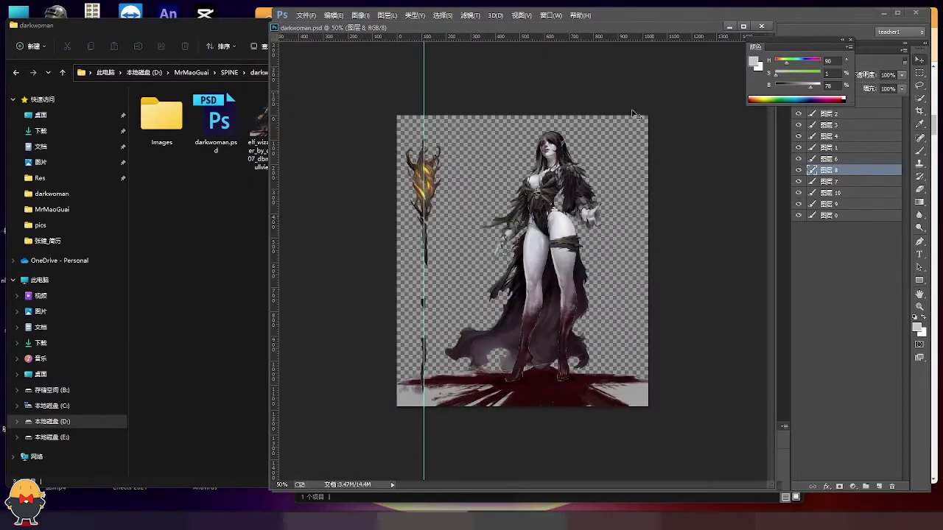
key(ctrl+equal)
drag(398, 215, 424, 215)
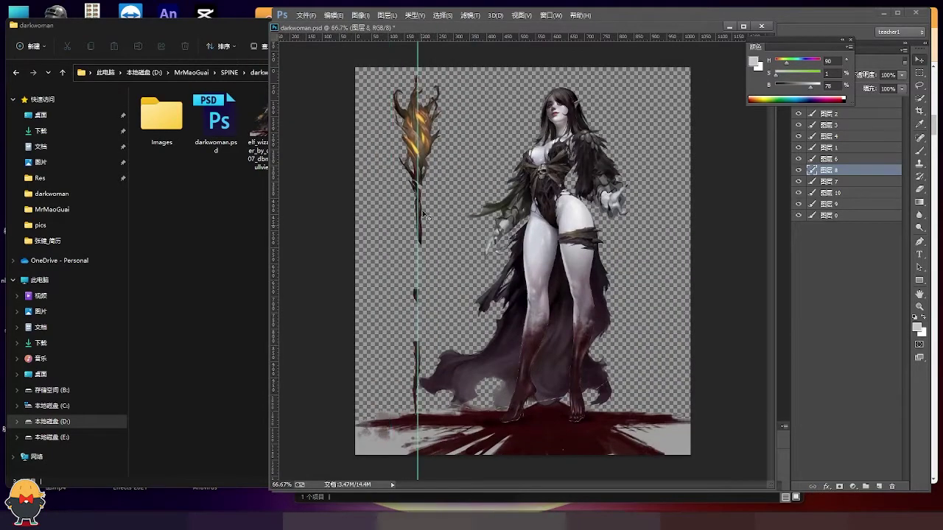
Select the torso layer, anchor the thigh outline, and create new layer 11.
ctrl+click(545, 210)
drag(545, 210, 643, 254)
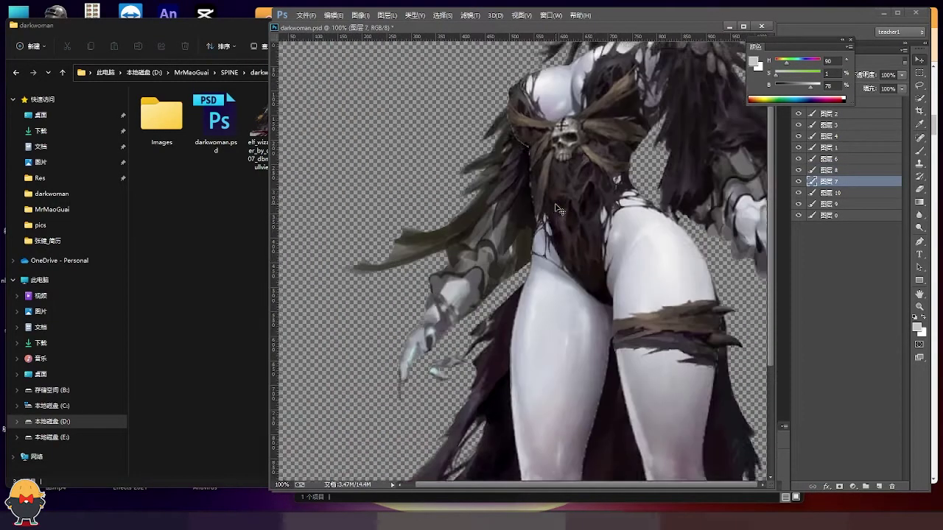
scroll(644, 254, down, 2)
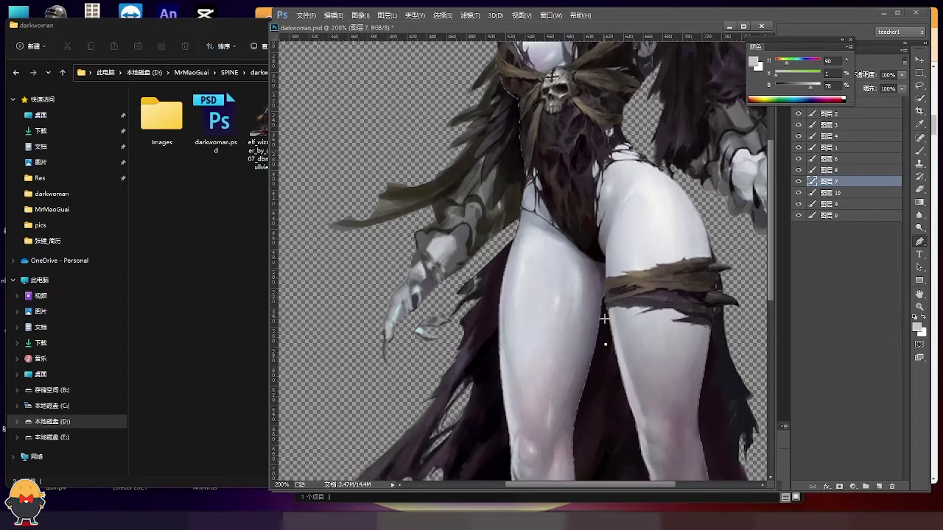
click(570, 242)
key(ctrl+shift+alt+n)
Zoom in closer on the hair lying over the thighs.
scroll(554, 289, down, 5)
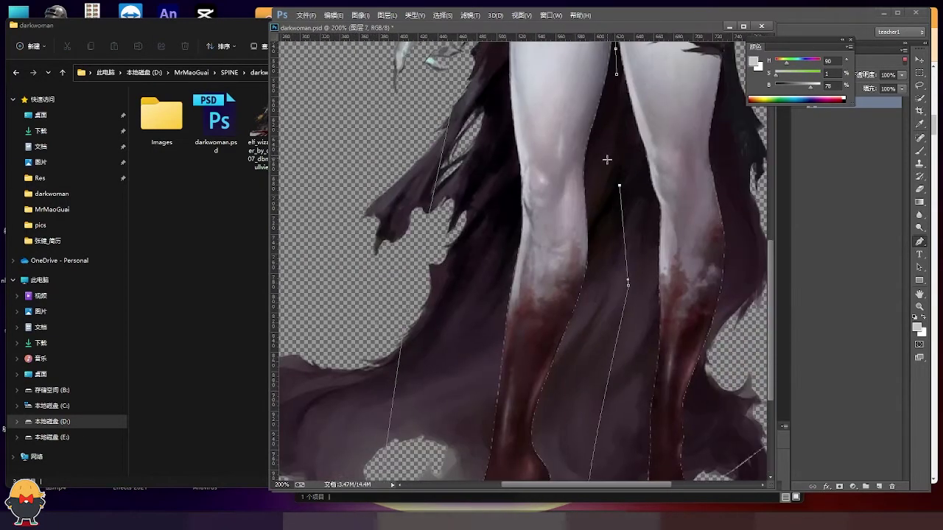
scroll(554, 289, up, 4)
scroll(516, 298, up, 3)
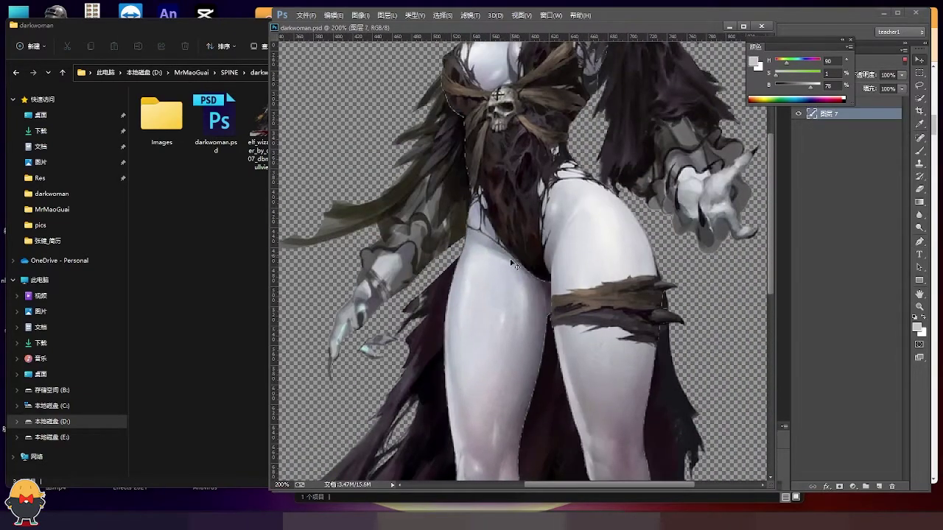
scroll(534, 241, up, 2)
scroll(535, 241, up, 2)
mouse_move(583, 325)
mouse_down()
mouse_move(506, 200)
mouse_move(471, 346)
mouse_up()
scroll(373, 224, up, 1)
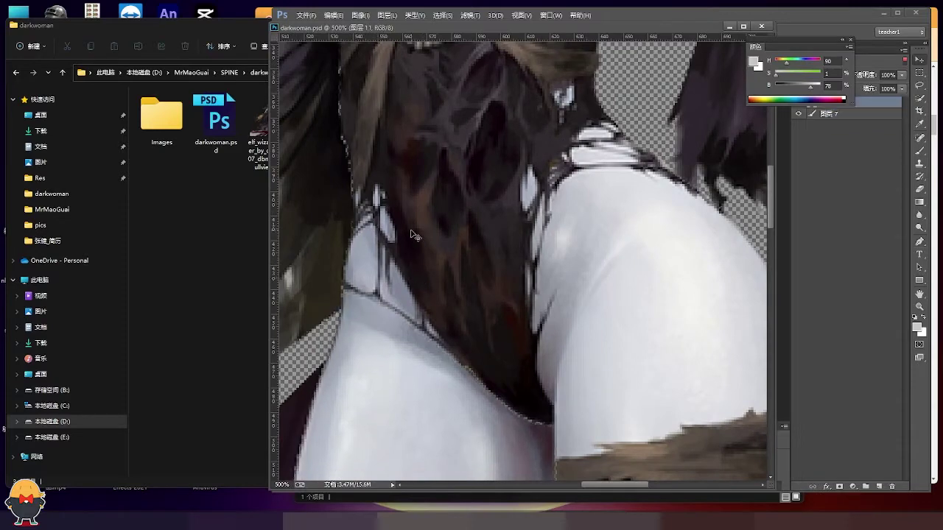
scroll(373, 225, down, 3)
scroll(479, 225, up, 2)
scroll(586, 224, up, 3)
scroll(586, 224, down, 2)
scroll(623, 212, up, 2)
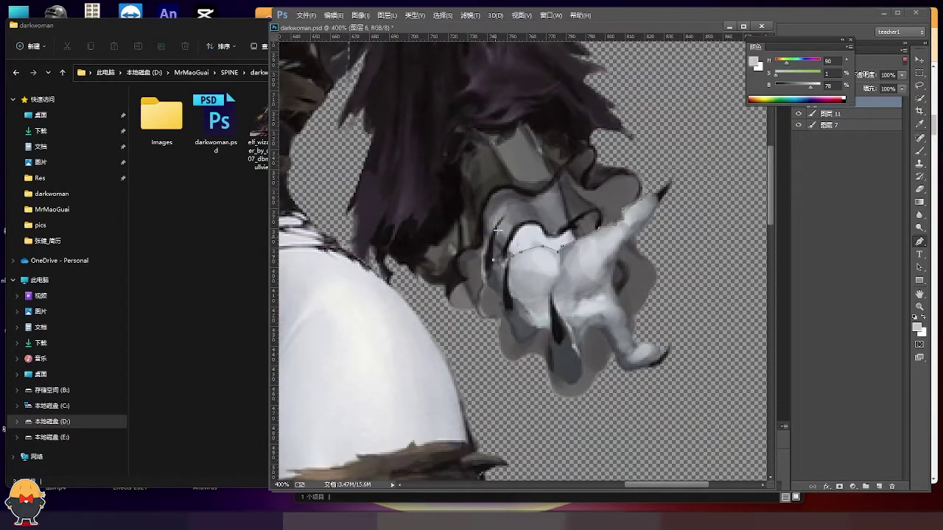
Outline the outstretched hand's sleeve along the hair edge and copy it to a new layer.
drag(498, 231, 491, 234)
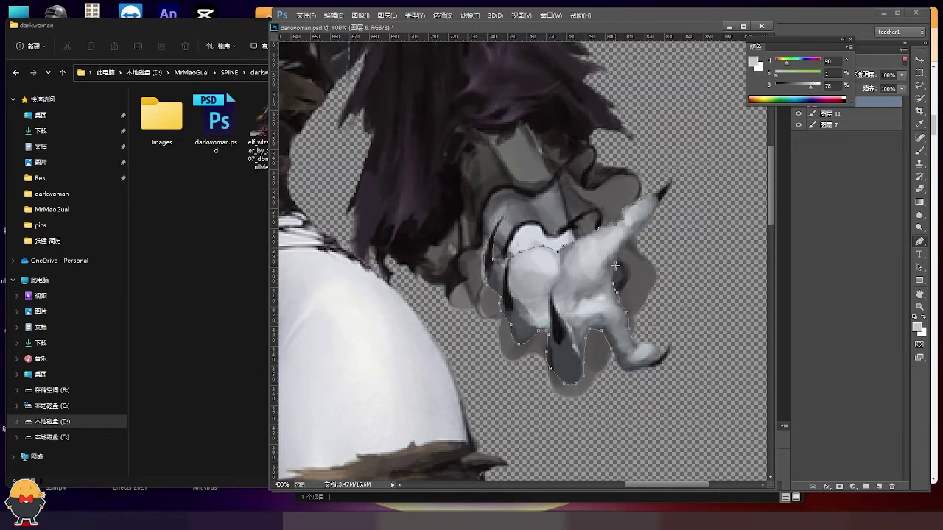
drag(514, 90, 563, 217)
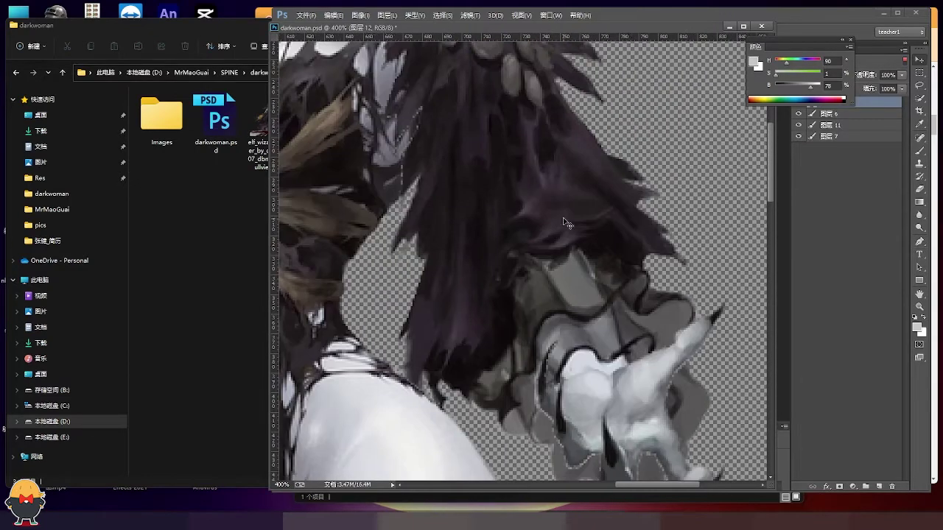
drag(610, 256, 498, 281)
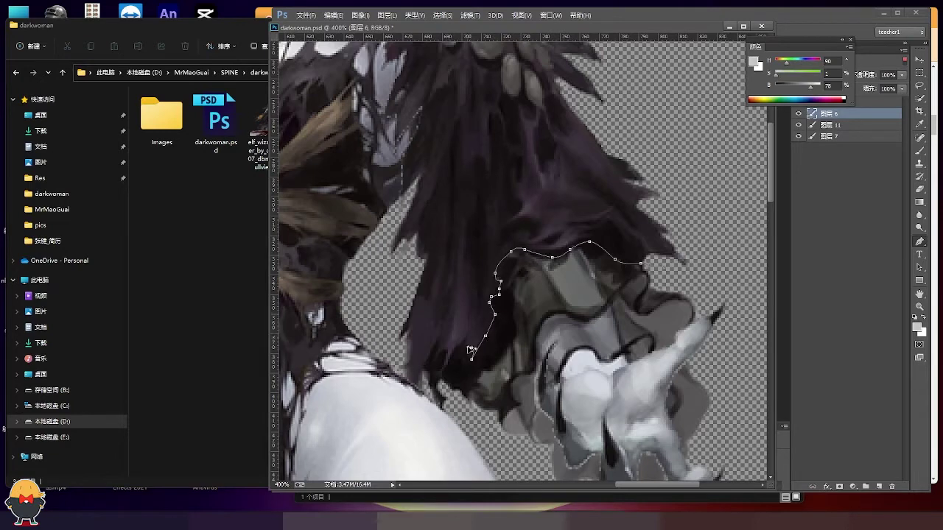
key(Return)
scroll(452, 360, down, 3)
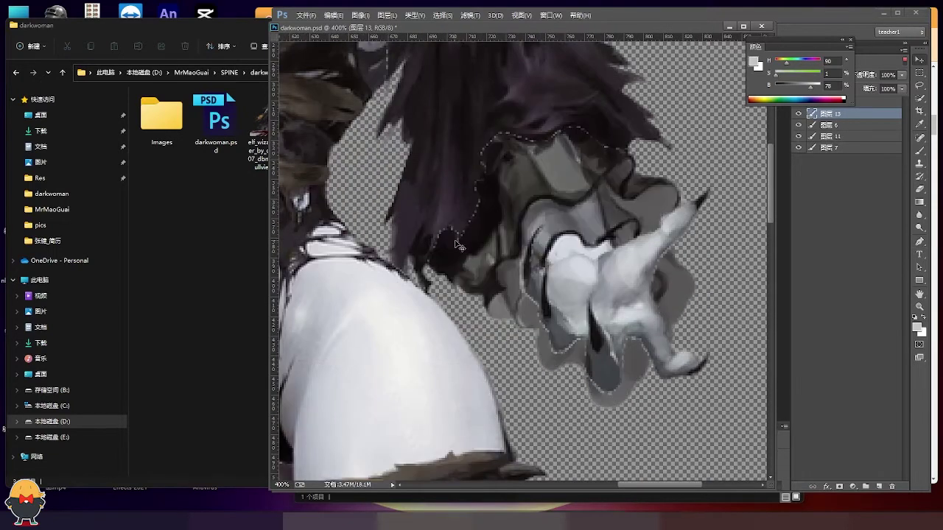
key(ctrl+shift+alt+n)
Trace the shoulder piece on the previous layer and copy it onto its own layer.
key(b)
key(p)
click(425, 259)
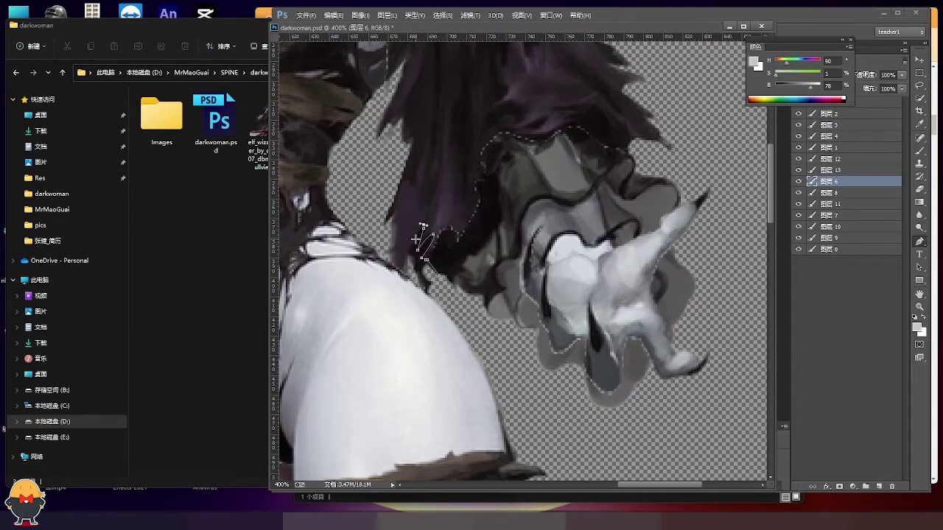
scroll(518, 257, up, 5)
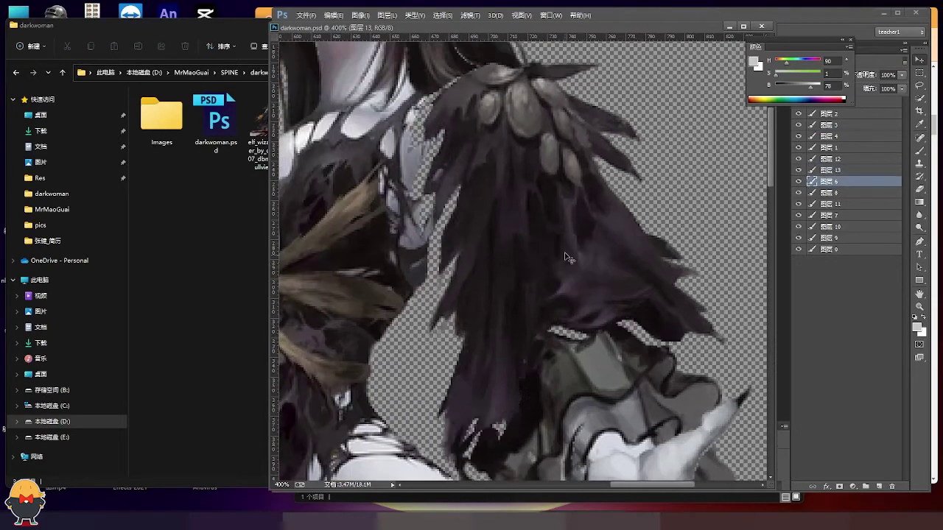
key(alt+[)
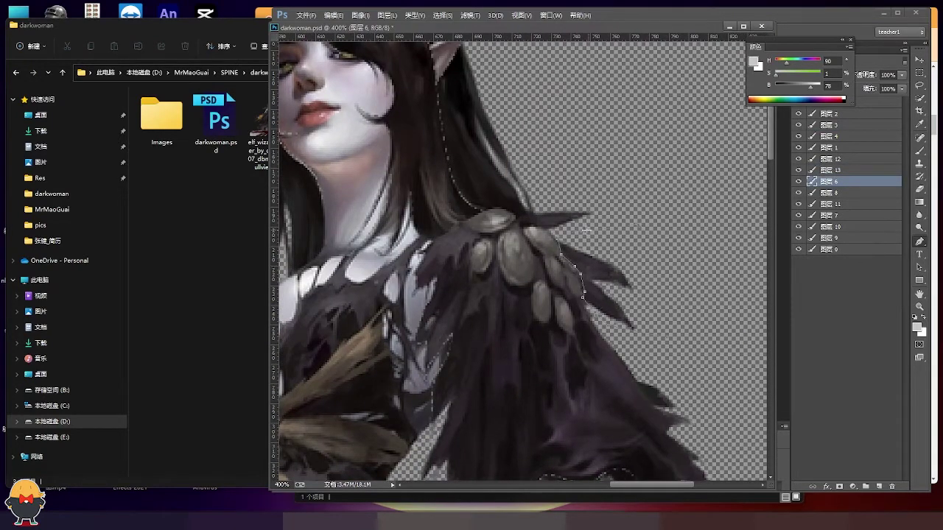
key(ctrl+Return)
key(ctrl+j)
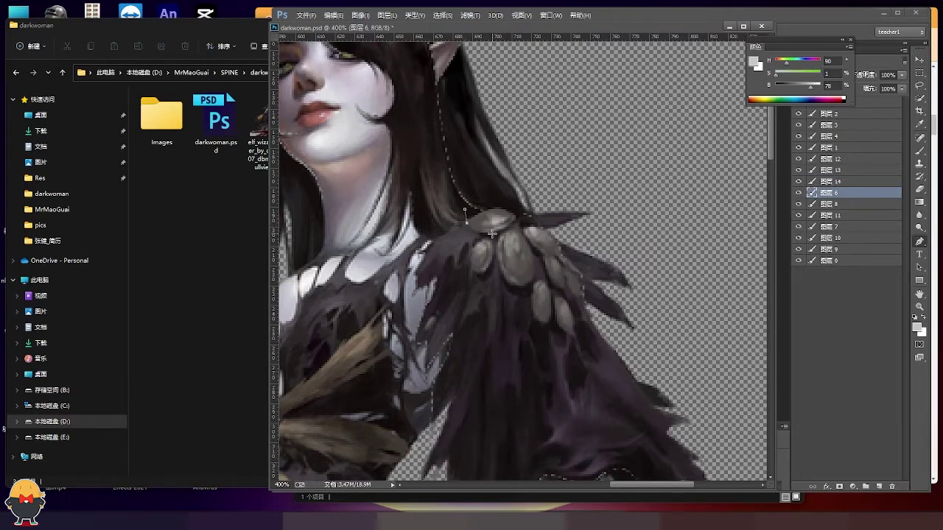
Outline the small shoulder feathers and copy them onto a new layer.
mouse_move(495, 240)
mouse_down()
mouse_move(475, 243)
mouse_move(472, 259)
mouse_up()
click(497, 252)
drag(516, 288, 625, 284)
click(531, 278)
click(529, 244)
click(565, 279)
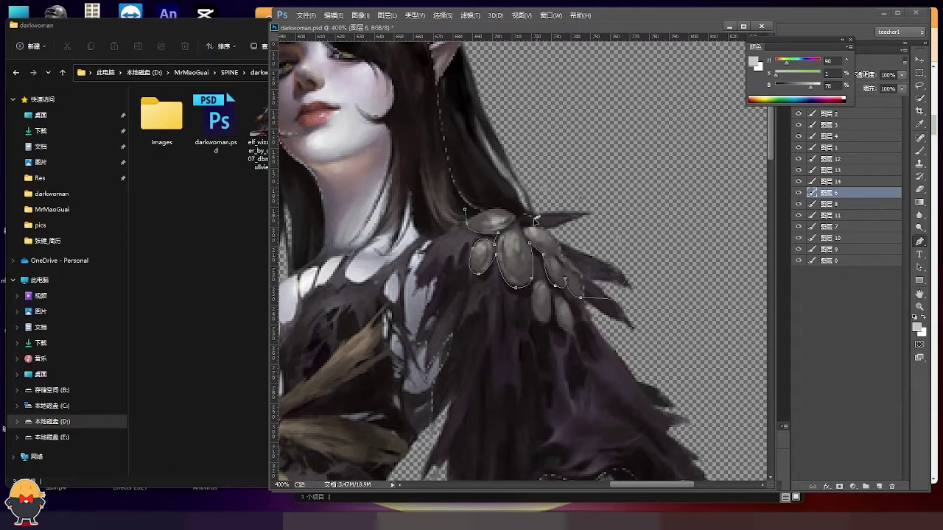
key(ctrl+Return)
key(ctrl+j)
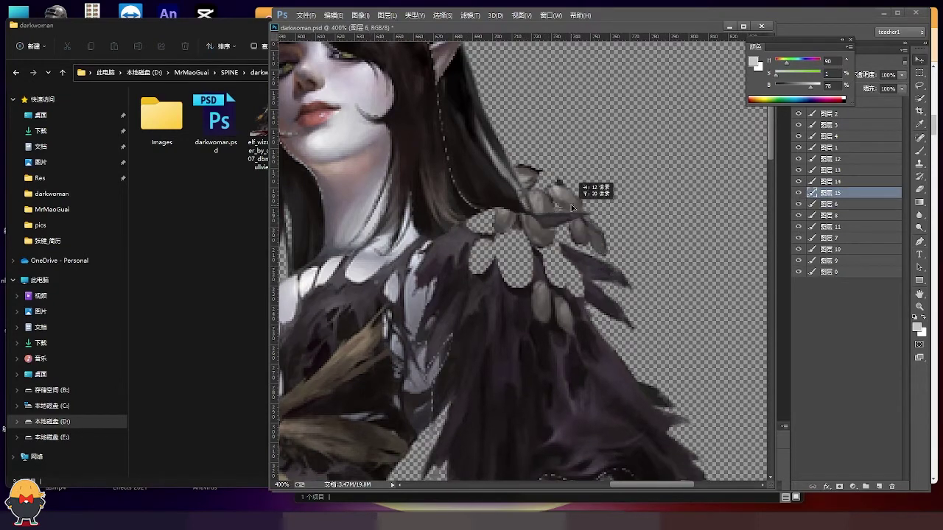
Outline and cut the two lower feathers to a layer, then undo that cut.
click(543, 280)
click(533, 296)
click(543, 324)
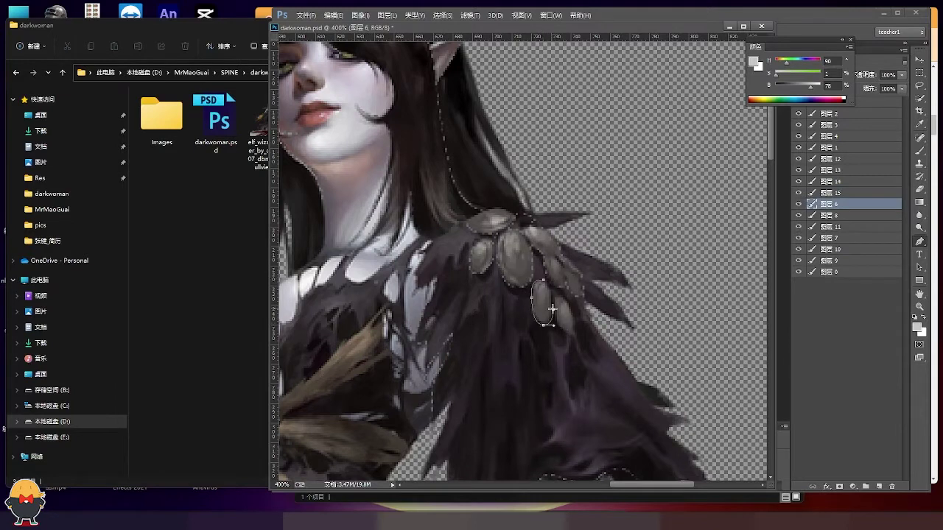
drag(573, 337, 588, 335)
click(543, 280)
key(ctrl+Return)
key(ctrl+j)
key(ctrl+alt+z)
key(ctrl+alt+z)
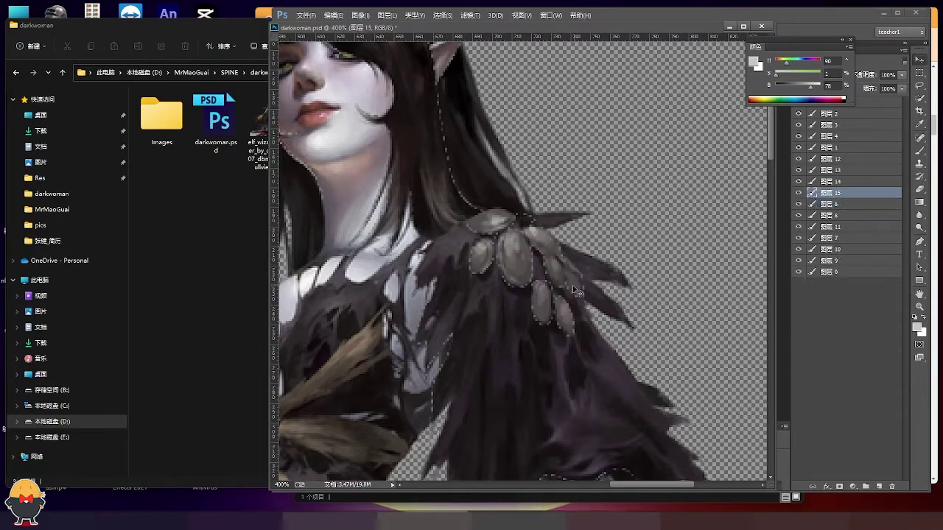
key(ctrl+alt+z)
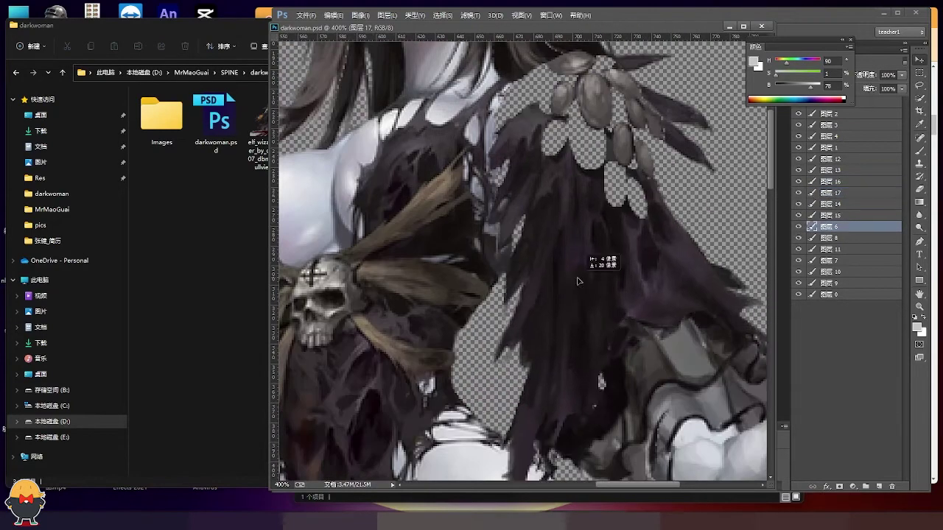
mouse_move(492, 399)
mouse_down()
mouse_move(565, 244)
mouse_move(554, 270)
mouse_up()
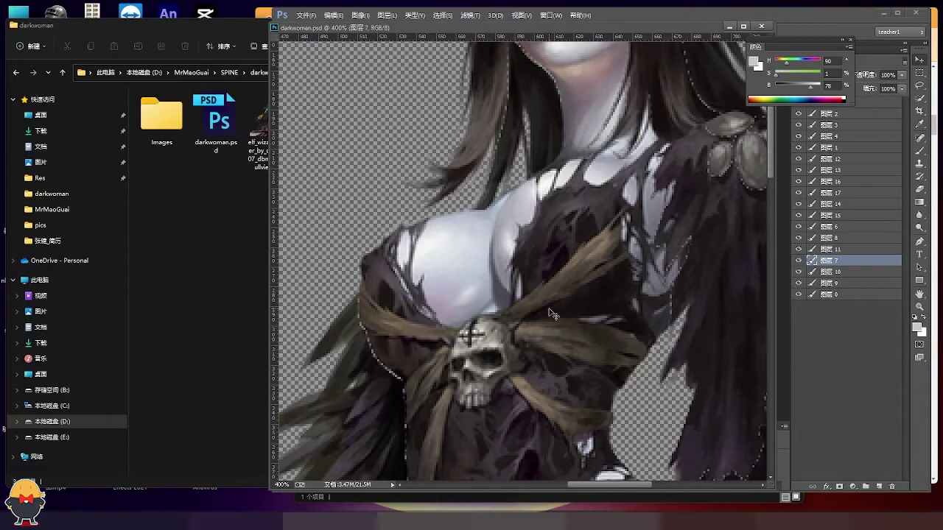
Trace an outline along the bottom of the feet and around the left heel.
scroll(553, 314, down, 5)
key(ctrl+minus)
scroll(551, 278, down, 3)
scroll(529, 238, down, 2)
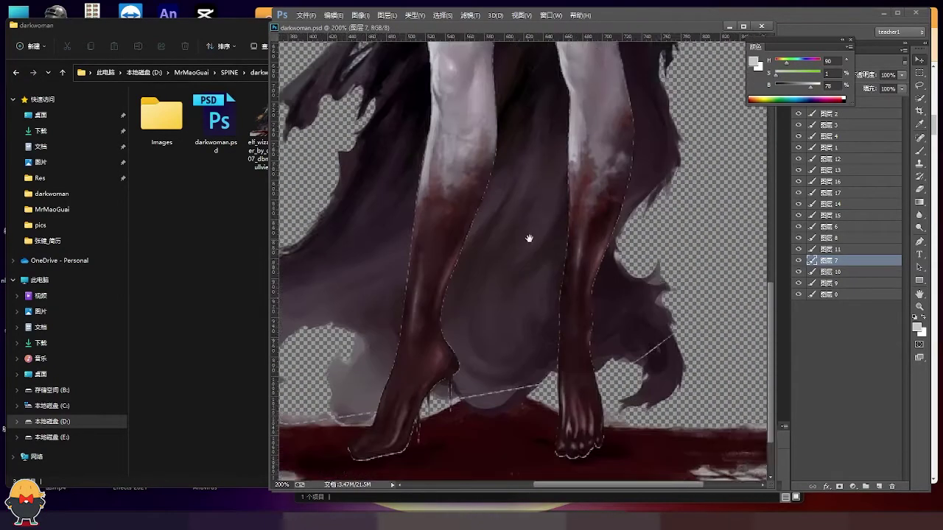
scroll(529, 238, down, 2)
key(p)
click(562, 335)
click(595, 340)
click(492, 361)
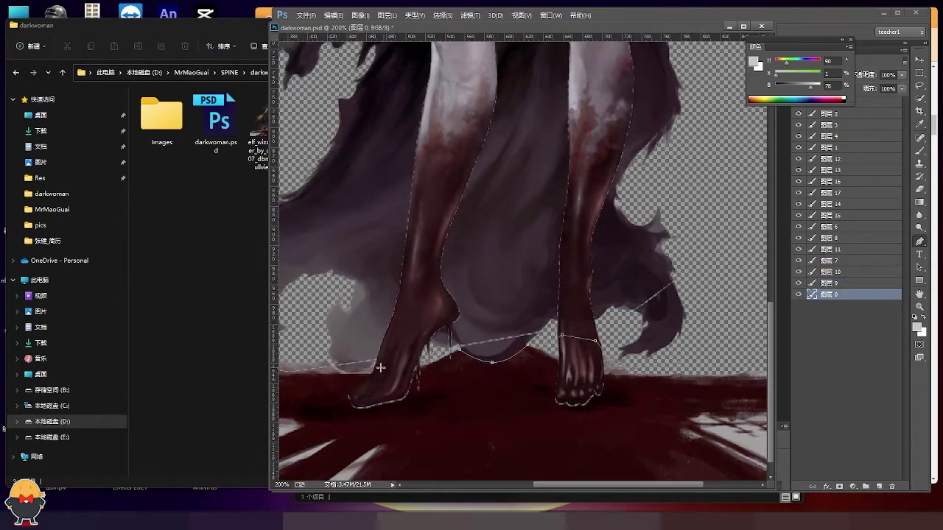
click(373, 372)
drag(329, 364, 476, 350)
Extend the outline across the floor and move the blood pool onto a new layer.
key(ctrl+minus)
key(ctrl+minus)
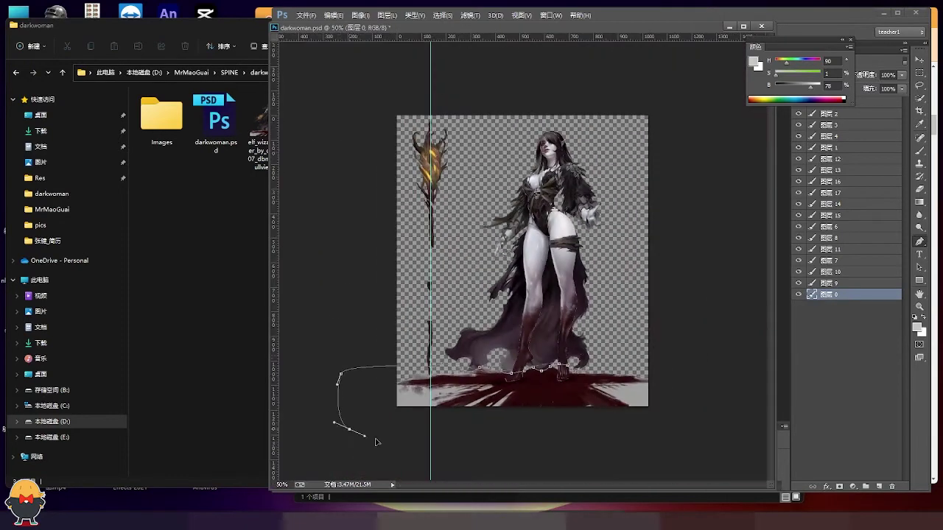
drag(614, 411, 573, 374)
key(ctrl+j)
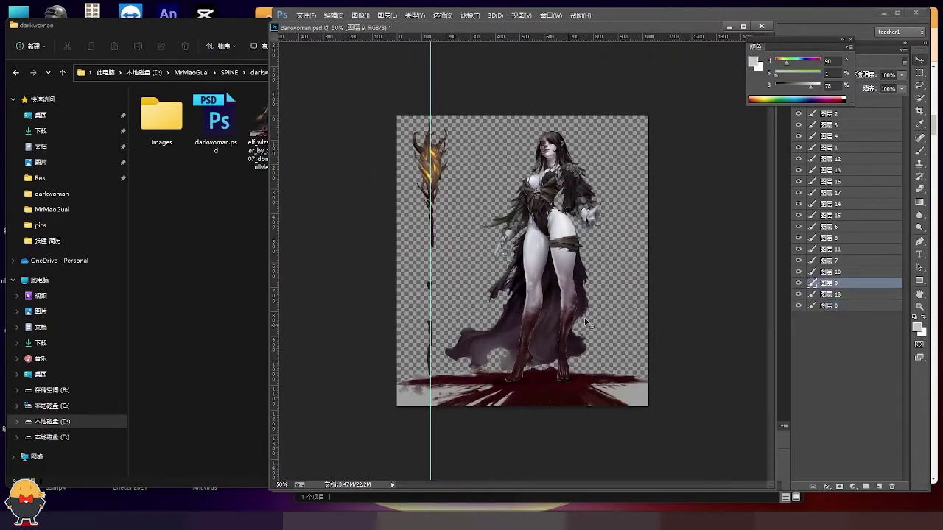
key(ctrl+bracketright)
key(ctrl+bracketright)
key(ctrl+plus)
key(ctrl+plus)
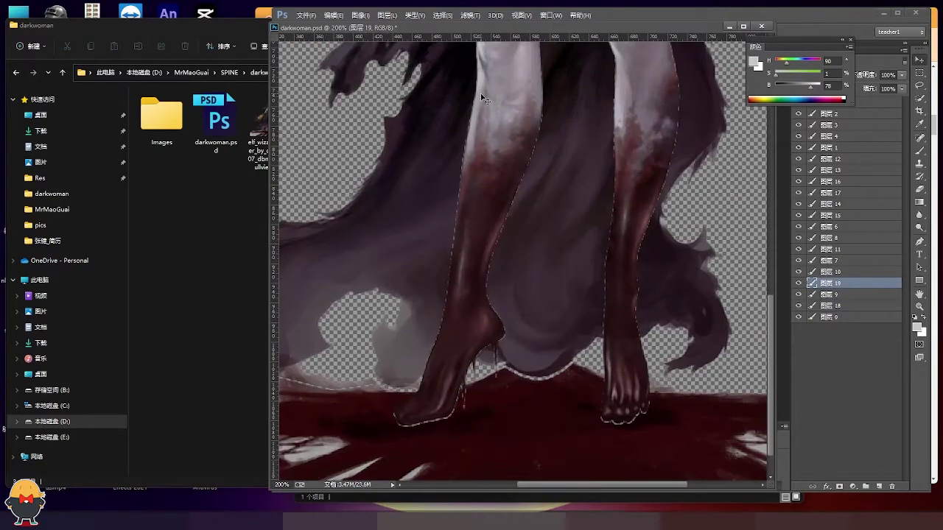
Delete layer 9, erase stray leftover pixels, and pick layer 0 for merging.
click(830, 294)
key(Delete)
key(e)
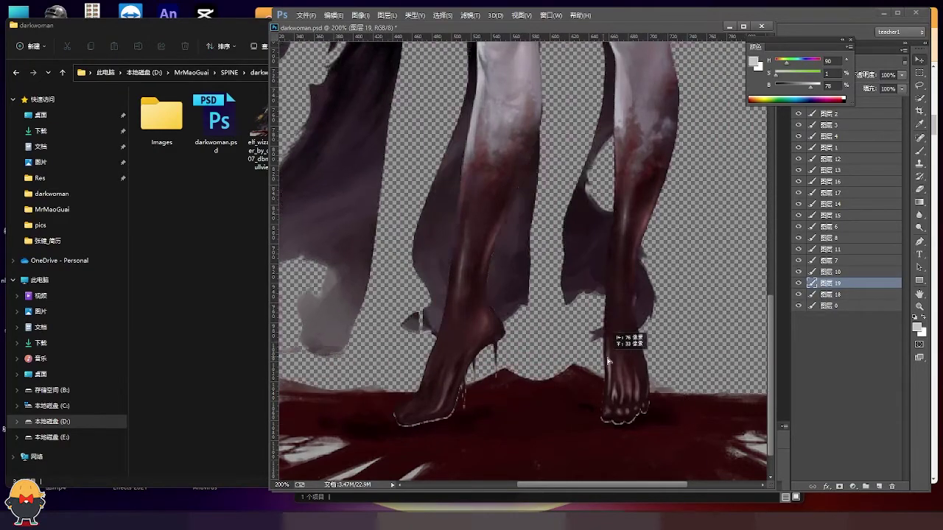
scroll(672, 383, left, 2)
scroll(610, 415, left, 3)
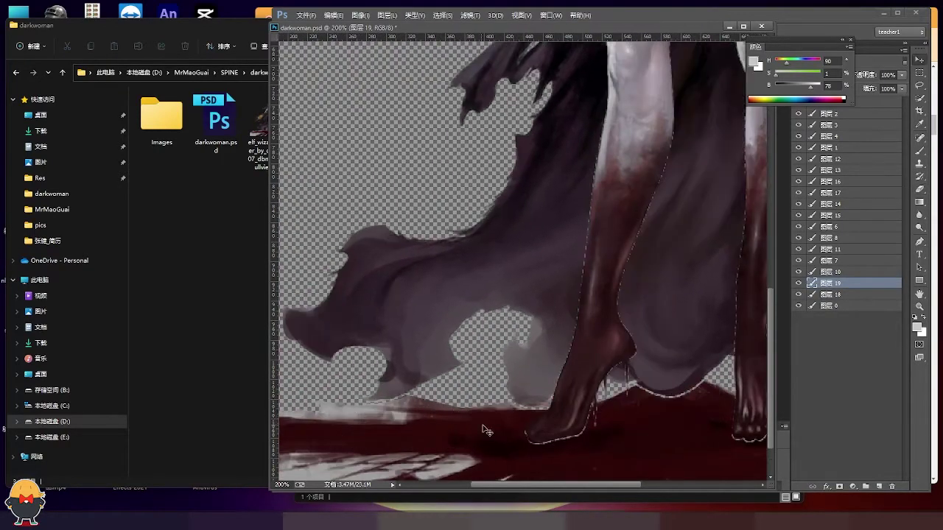
key(ctrl+0)
ctrl+click(549, 358)
key(ctrl+plus)
key(ctrl+plus)
Merge layers 0 and 10 and turn an outline of the hand into a selection.
ctrl+shift+click(548, 358)
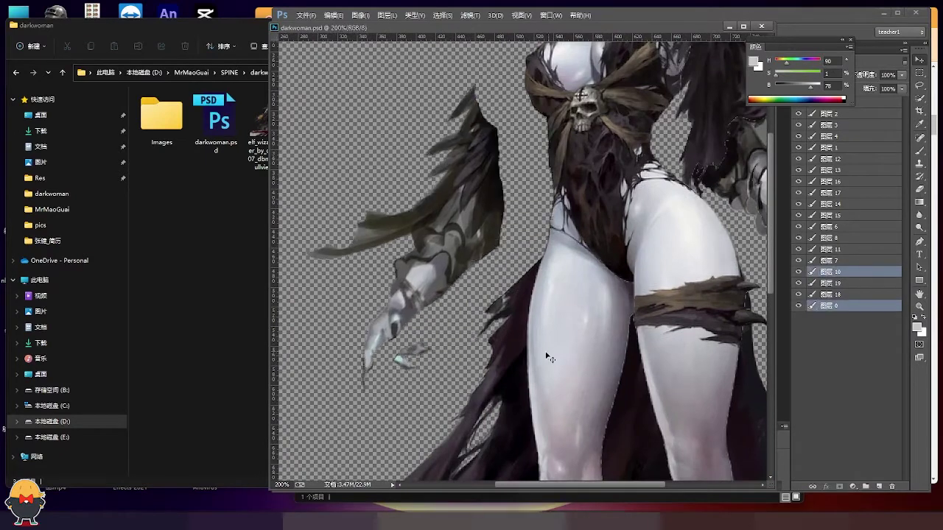
key(ctrl+e)
key(p)
scroll(486, 294, up, 1)
click(501, 239)
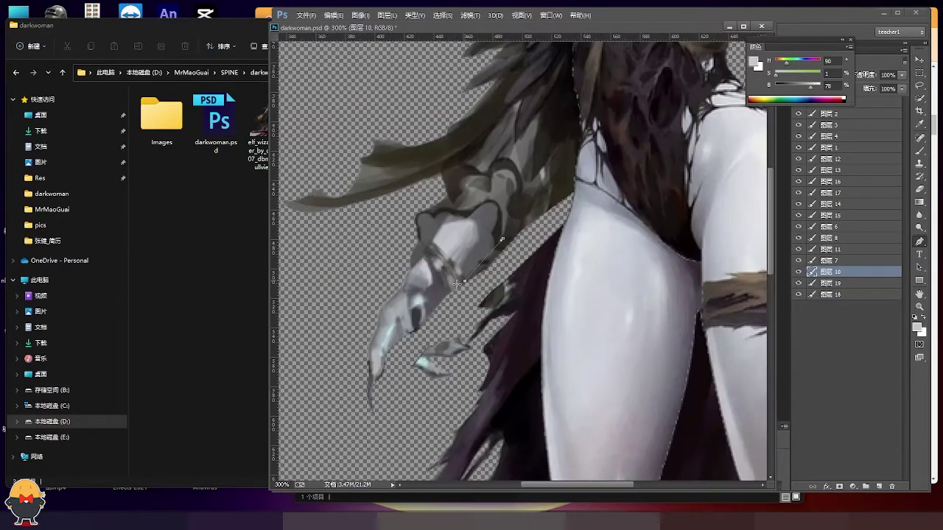
right_click(495, 199)
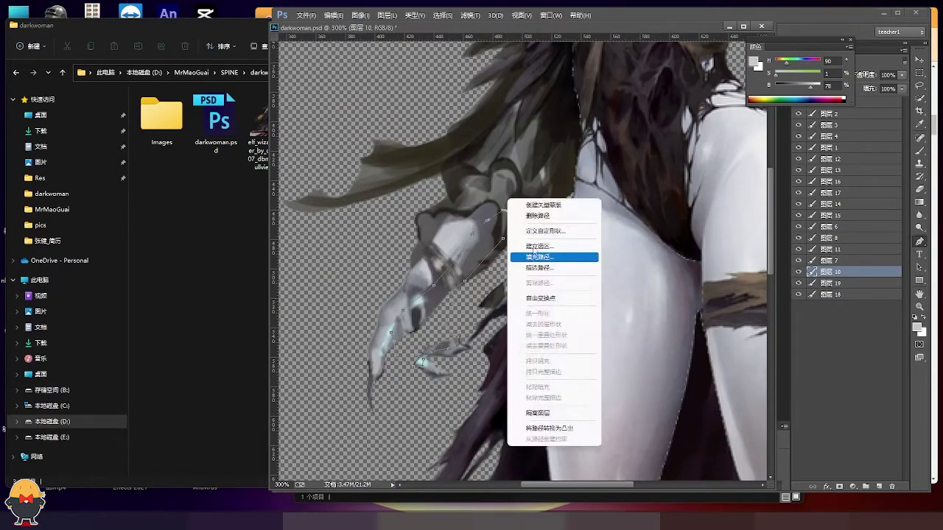
click(530, 255)
Paint the hidden hand area grey-violet on a new layer and merge it into layer 10.
key(ctrl+shift+alt+n)
key(b)
mouse_move(427, 280)
mouse_down()
mouse_move(416, 346)
mouse_move(431, 353)
mouse_up()
mouse_move(442, 258)
mouse_down()
mouse_move(446, 324)
mouse_move(424, 354)
mouse_up()
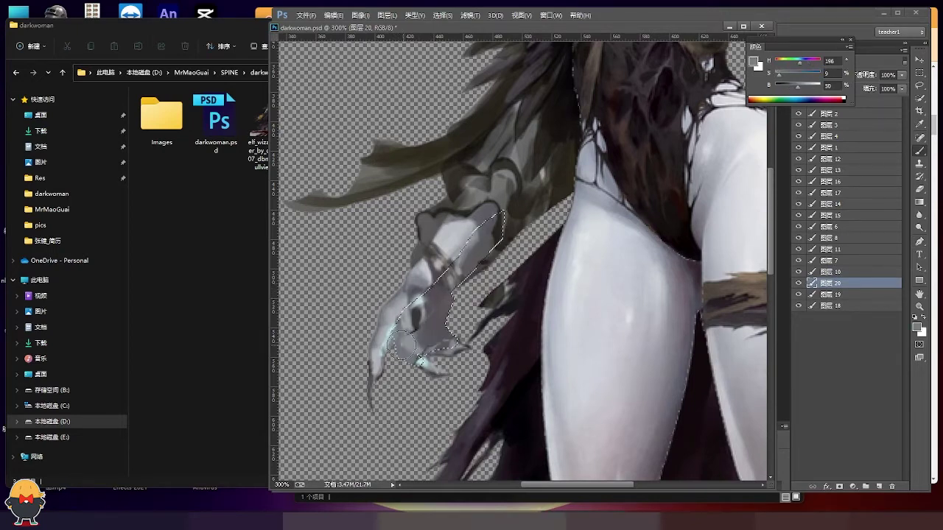
mouse_move(435, 280)
mouse_down()
mouse_move(427, 346)
mouse_move(410, 344)
mouse_up()
alt+click(420, 354)
key(ctrl+d)
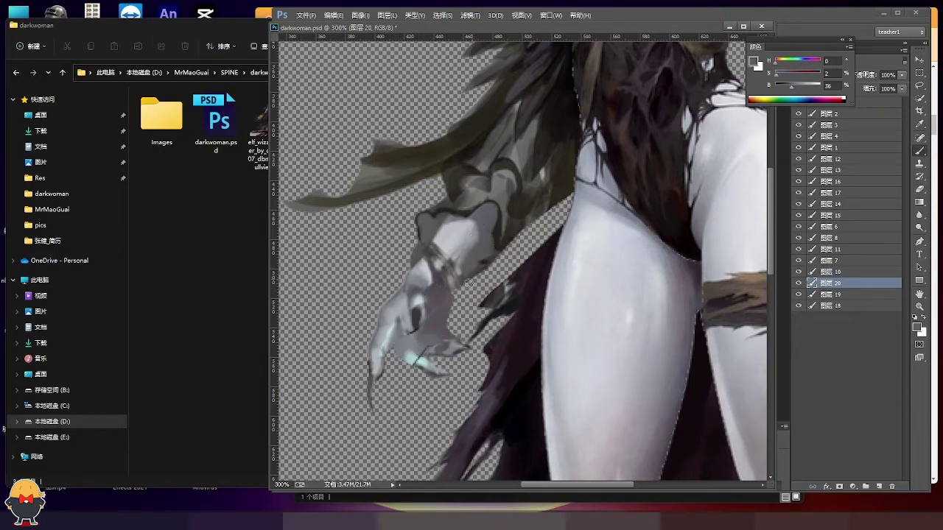
key(ctrl+e)
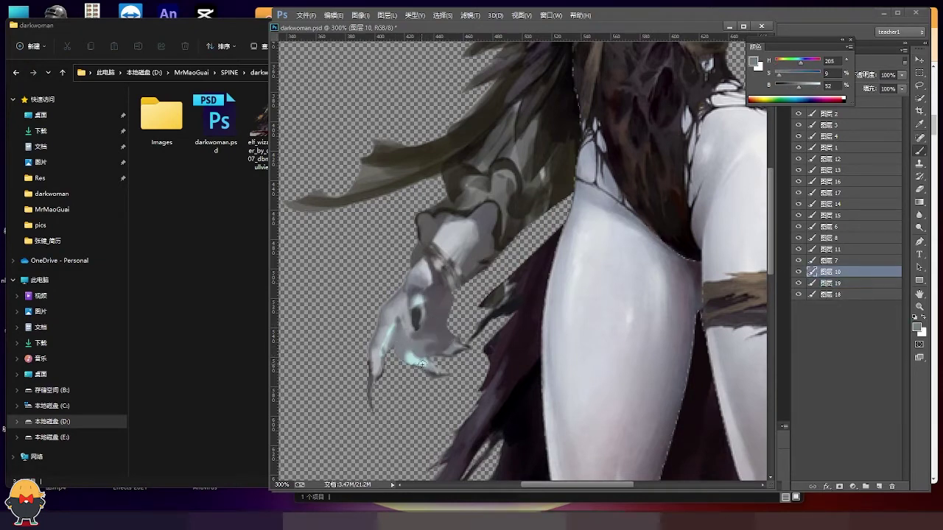
Split three outlined sleeve and hand pieces onto new layers 20, 21 and 22.
scroll(471, 295, up, 1)
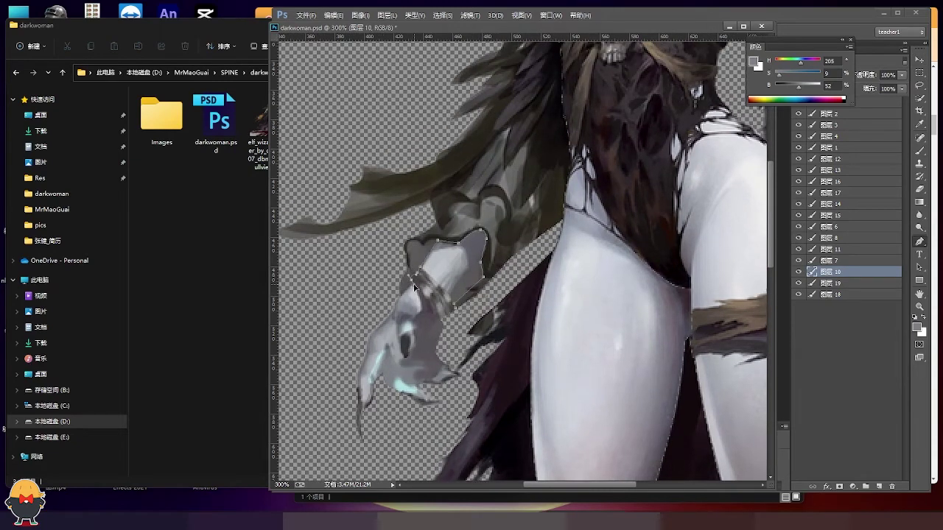
key(ctrl+j)
scroll(520, 246, up, 3)
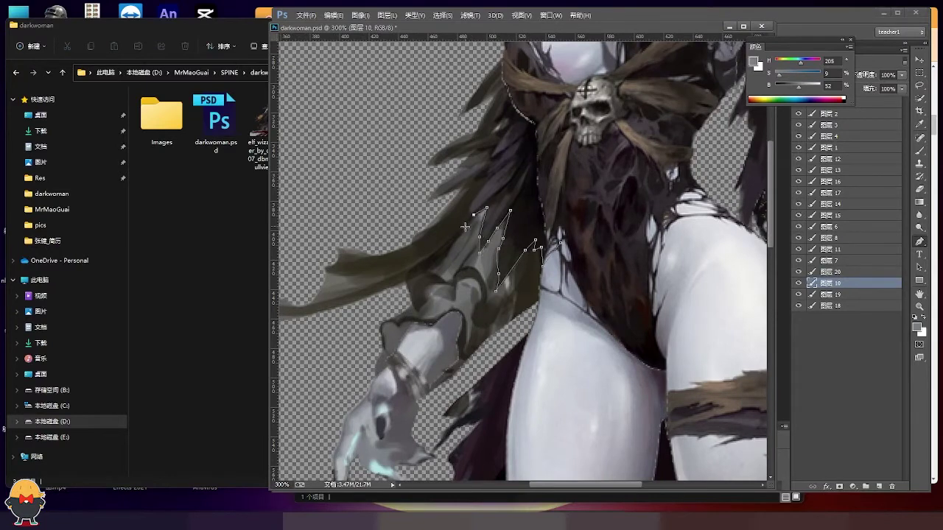
key(ctrl+j)
scroll(442, 221, up, 5)
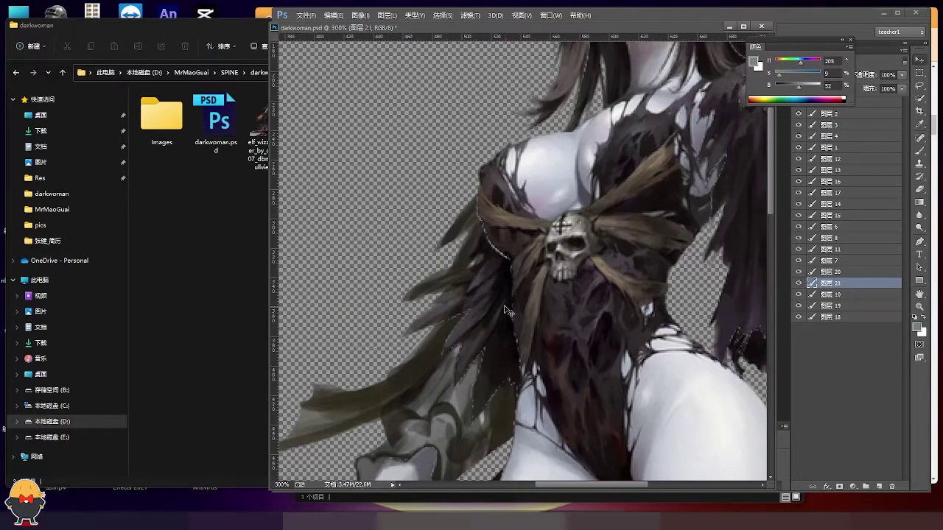
scroll(479, 221, down, 5)
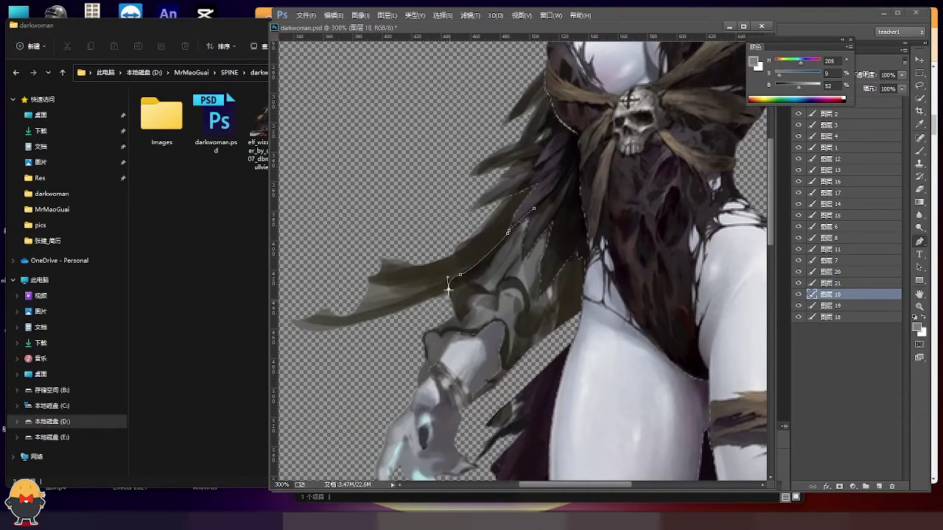
key(ctrl+j)
scroll(510, 232, up, 3)
scroll(514, 334, down, 5)
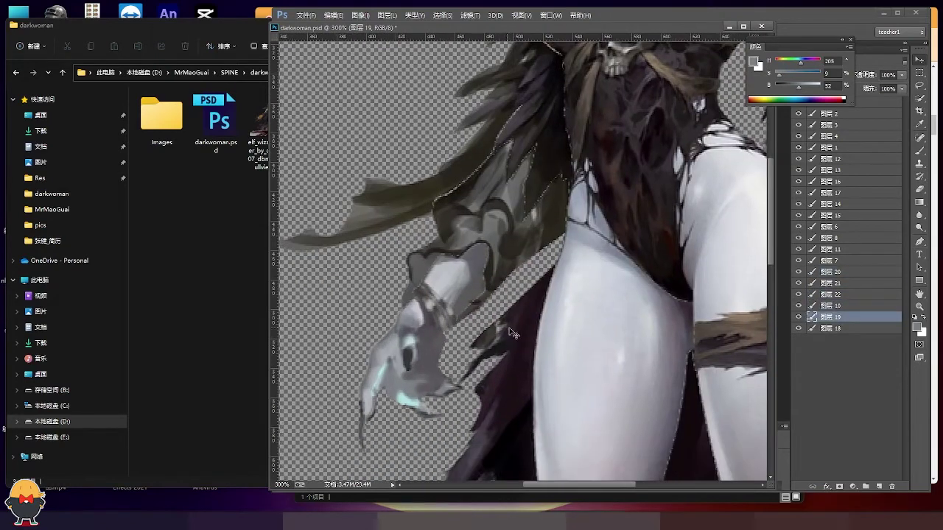
Split further clawed-hand pieces onto new layers 23 through 27.
key(alt+bracketright)
key(alt+bracketright)
key(alt+bracketright)
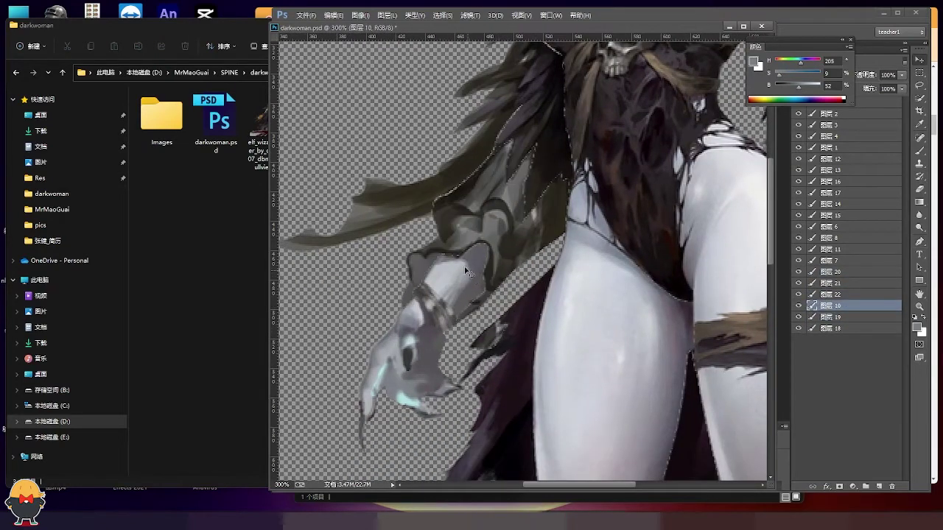
key(ctrl+Return)
key(ctrl+j)
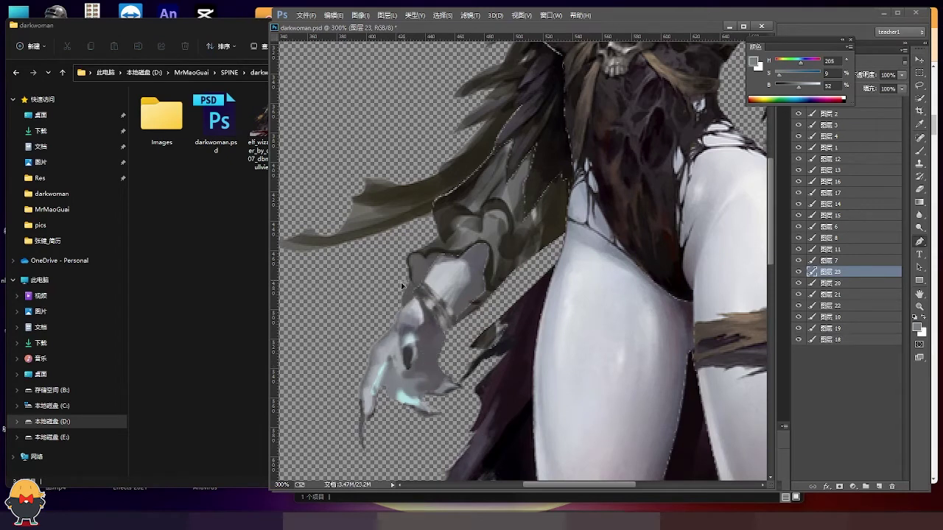
key(ctrl+j)
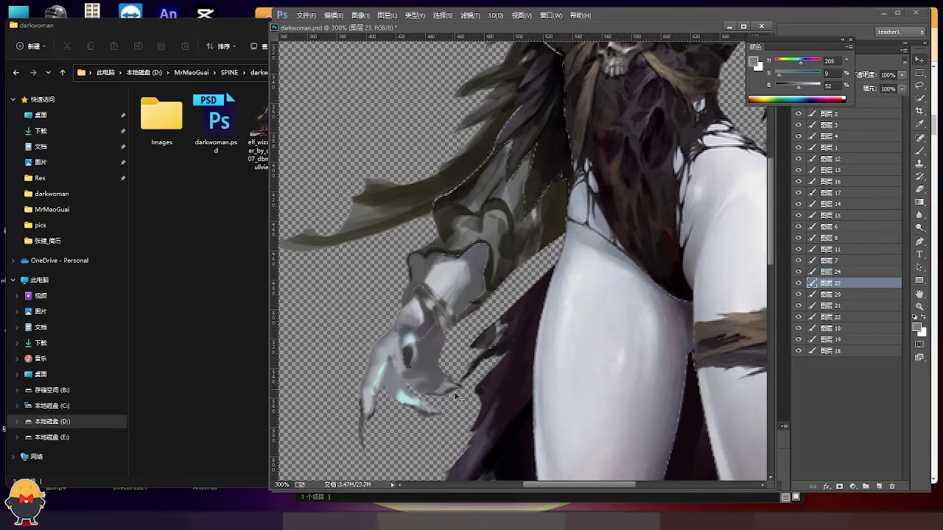
key(ctrl+j)
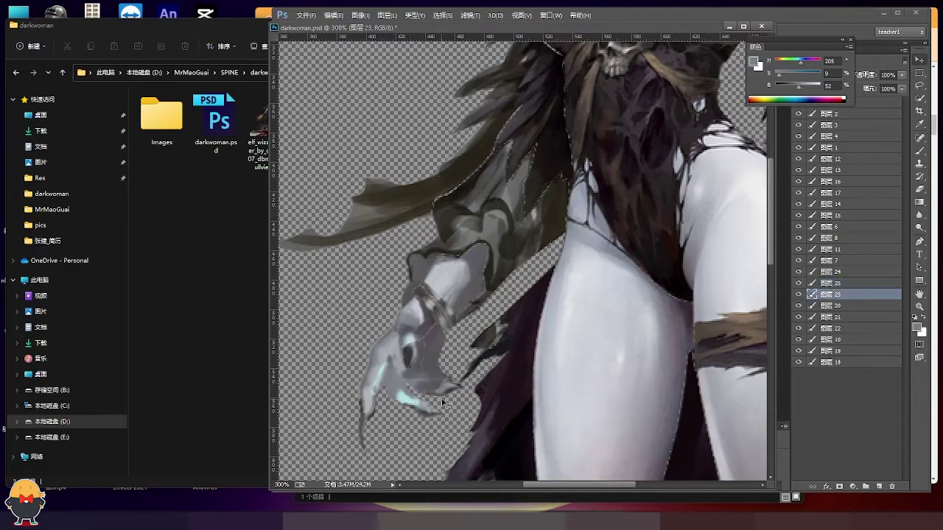
key(ctrl+j)
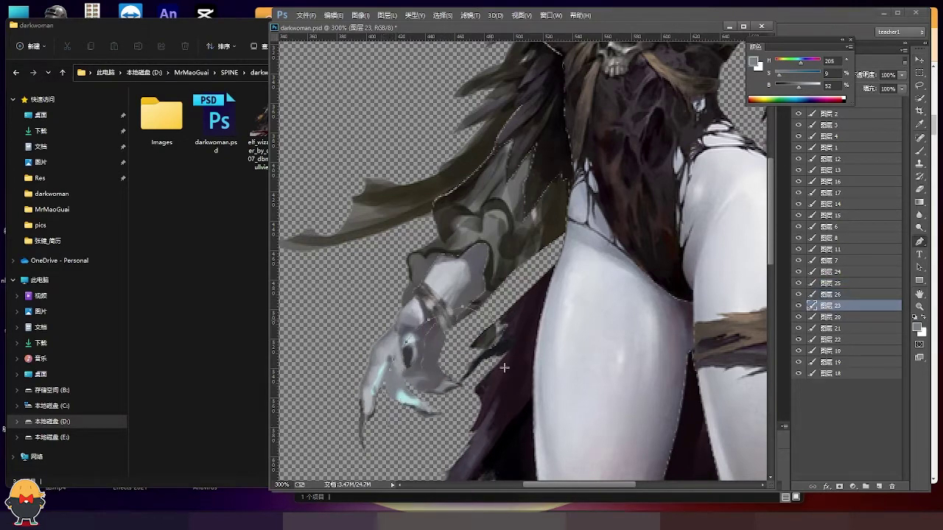
key(ctrl+j)
Add a black-filled backdrop layer at the bottom and move hand layer 27 down.
key(ctrl+shift+alt+n)
key(ctrl+shift+bracketleft)
key(alt+Delete)
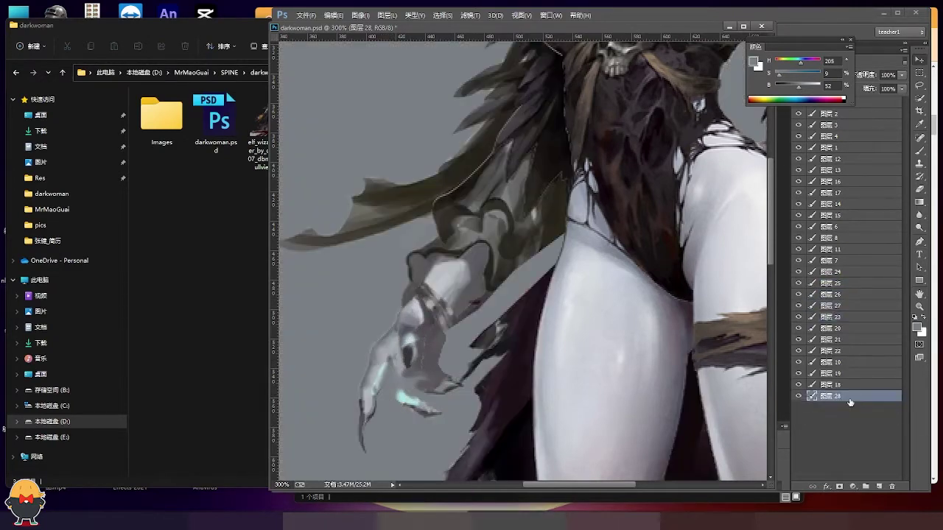
key(d)
key(alt+Delete)
click(833, 306)
drag(380, 383, 416, 317)
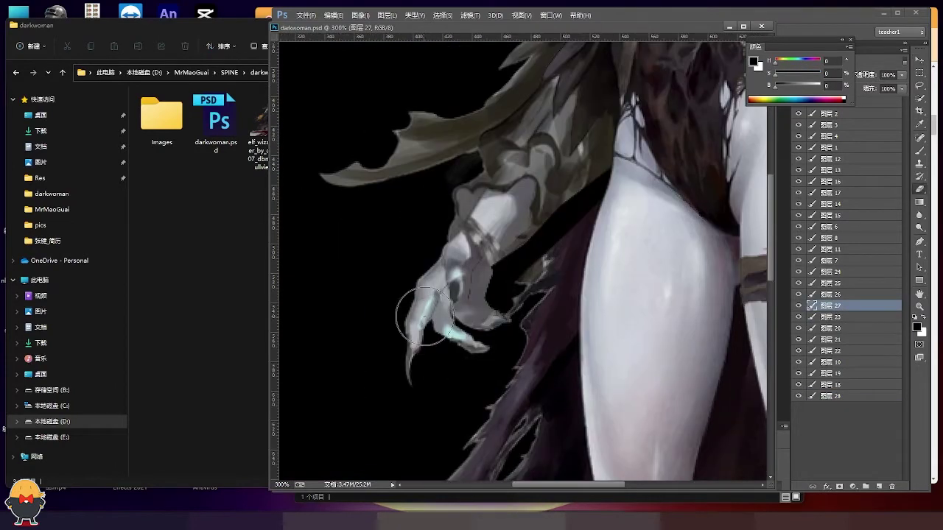
key(ctrl+bracketleft)
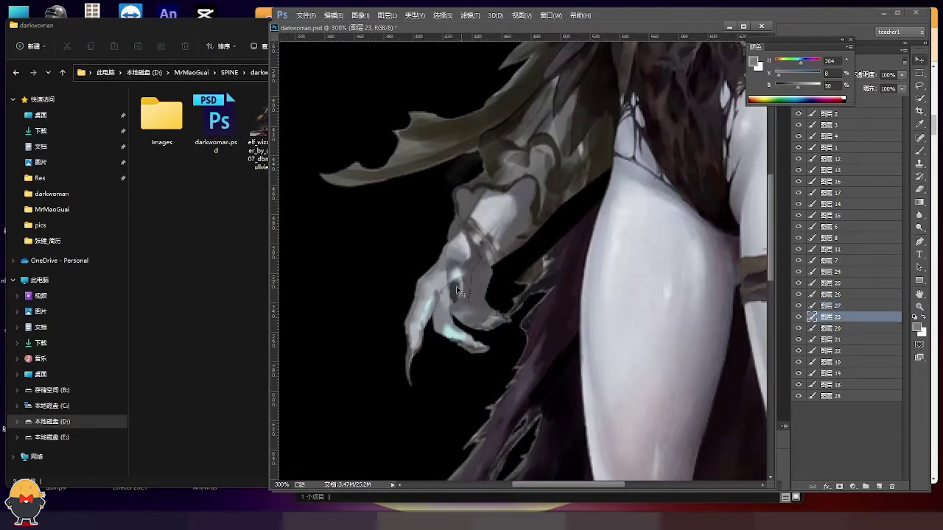
Move finger layers 26 and 25 down the stack below layers 23 and 27.
key(alt+bracketright)
key(b)
ctrl+click(457, 227)
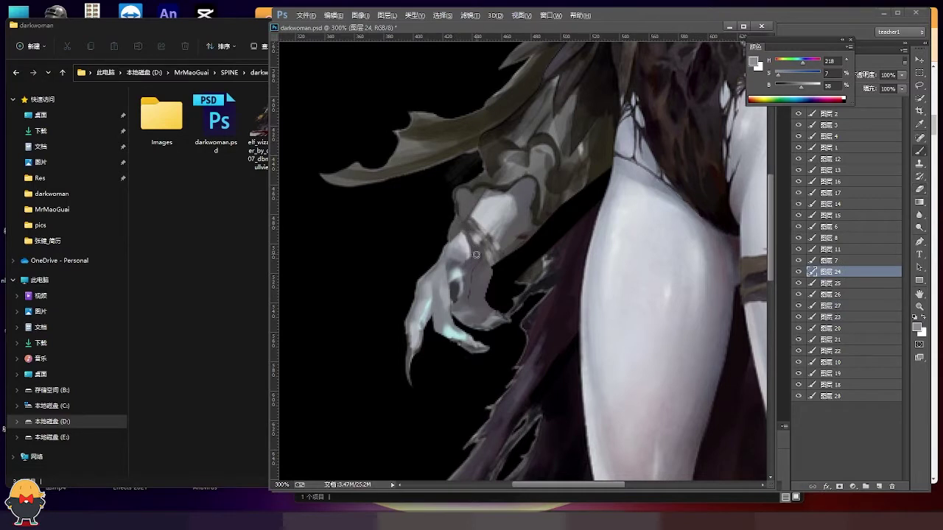
ctrl+click(468, 318)
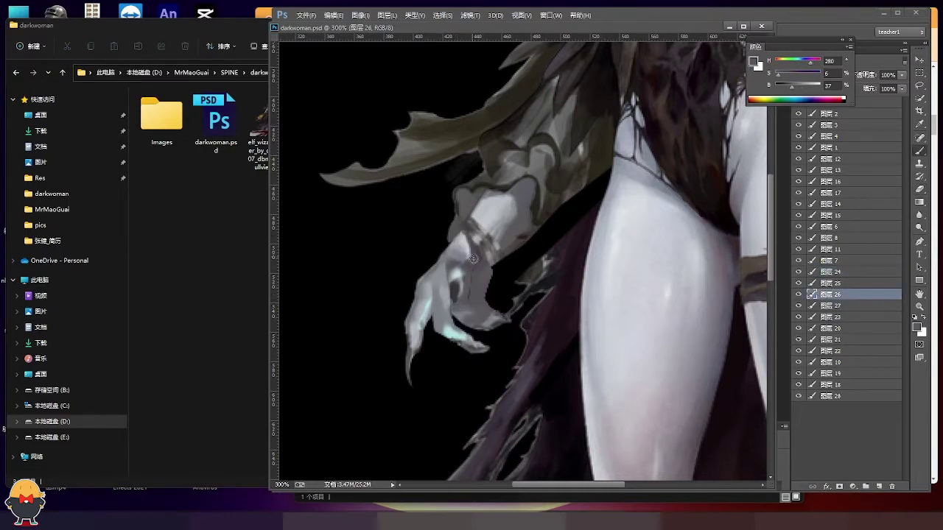
key(ctrl+bracketleft)
key(ctrl+bracketleft)
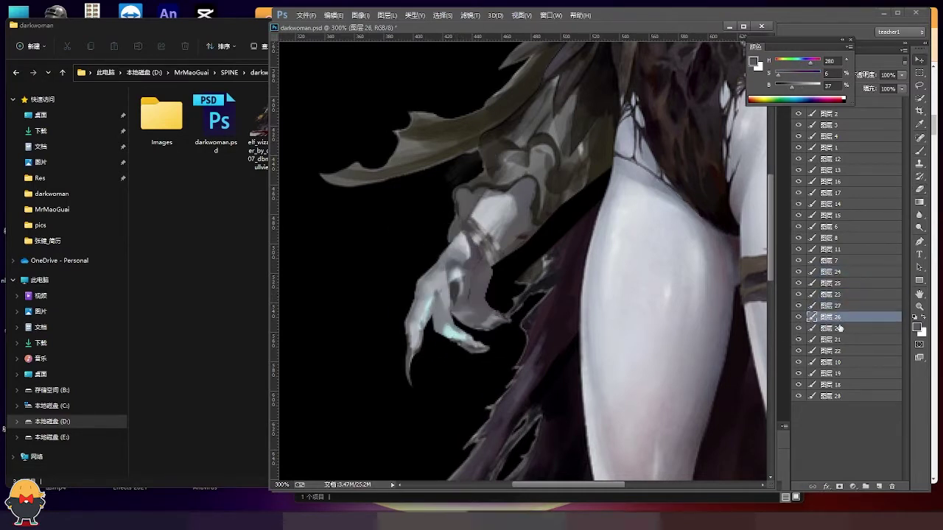
ctrl+click(475, 293)
key(ctrl+bracketleft)
key(ctrl+bracketleft)
key(ctrl+bracketleft)
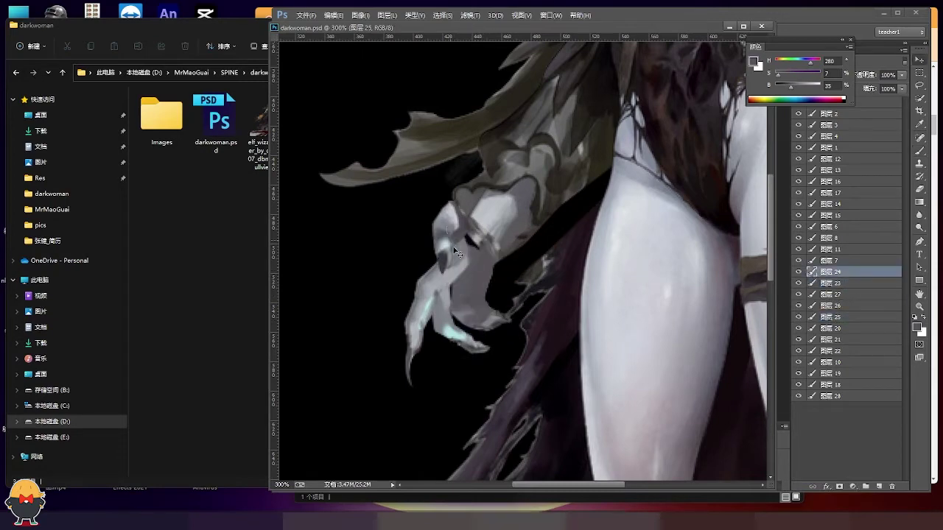
ctrl+click(483, 248)
Try filling the upper-arm layer 20 selection with grey on a new layer, then undo it.
drag(483, 248, 447, 336)
ctrl+click(419, 315)
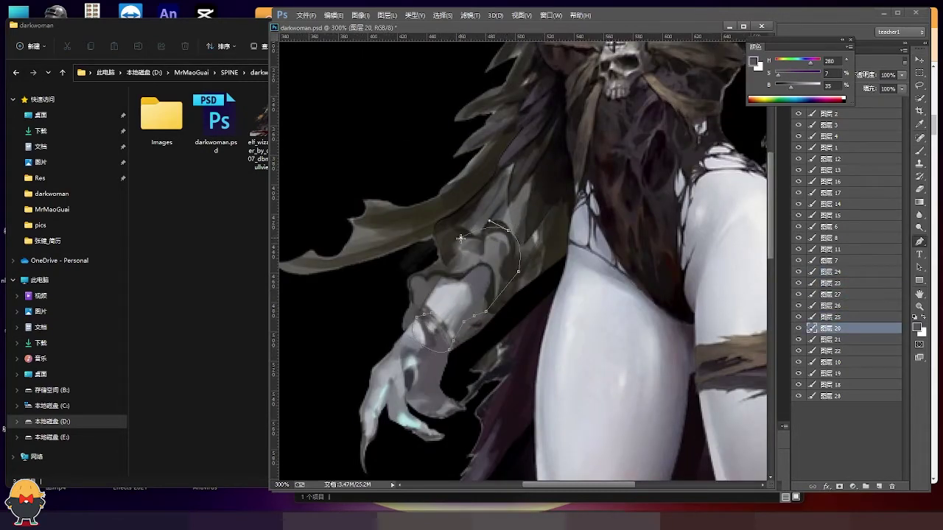
right_click(442, 315)
click(486, 133)
key(Return)
alt+click(797, 328)
key(ctrl+shift+alt+n)
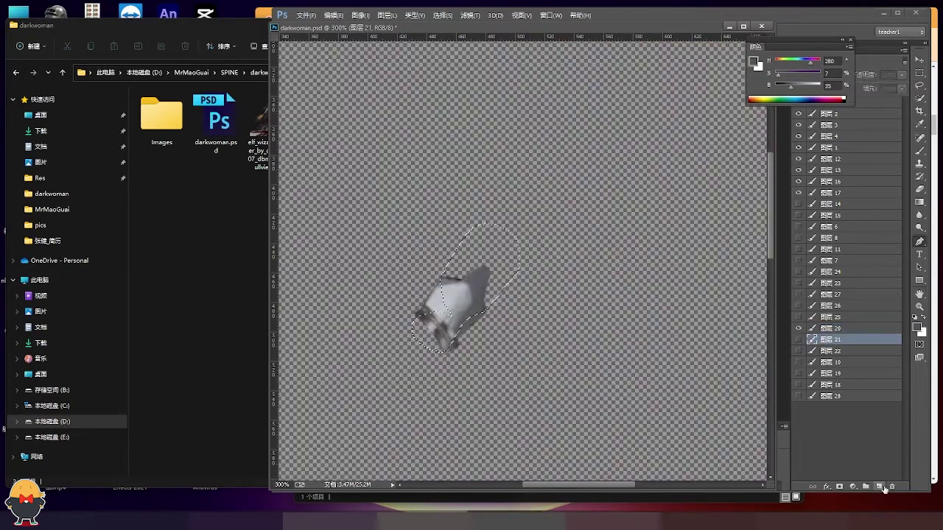
drag(479, 251, 424, 333)
key(ctrl+alt+z)
key(ctrl+alt+z)
key(ctrl+alt+z)
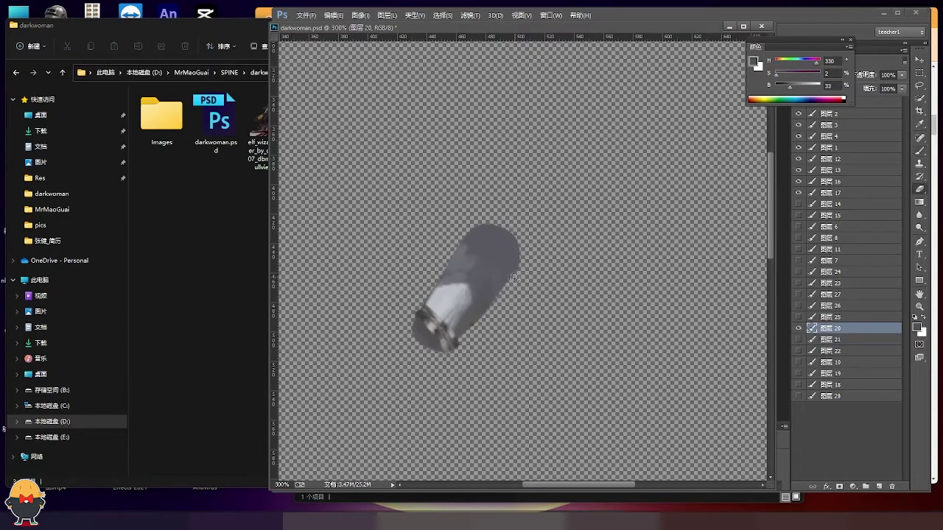
Drag the arm layers 20–27 below sleeve layer 10 and add new layer 29.
drag(798, 194, 798, 397)
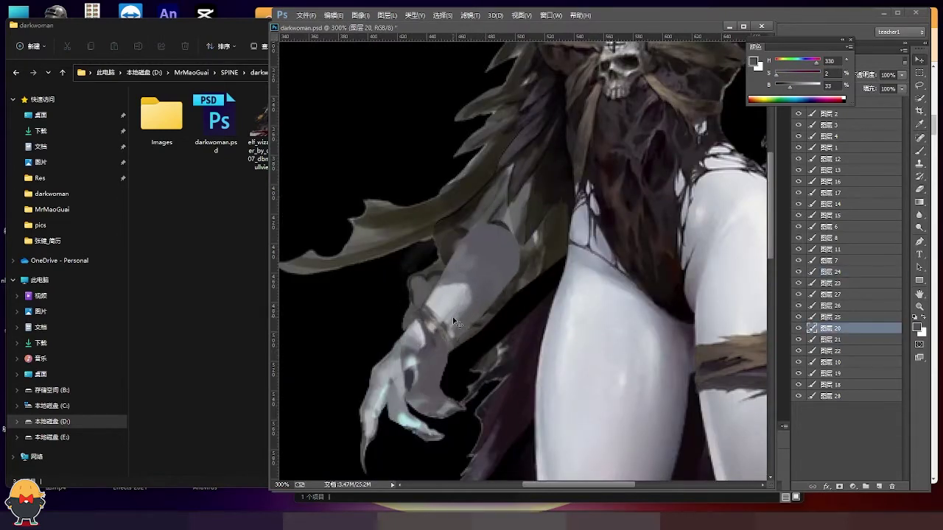
shift+click(836, 271)
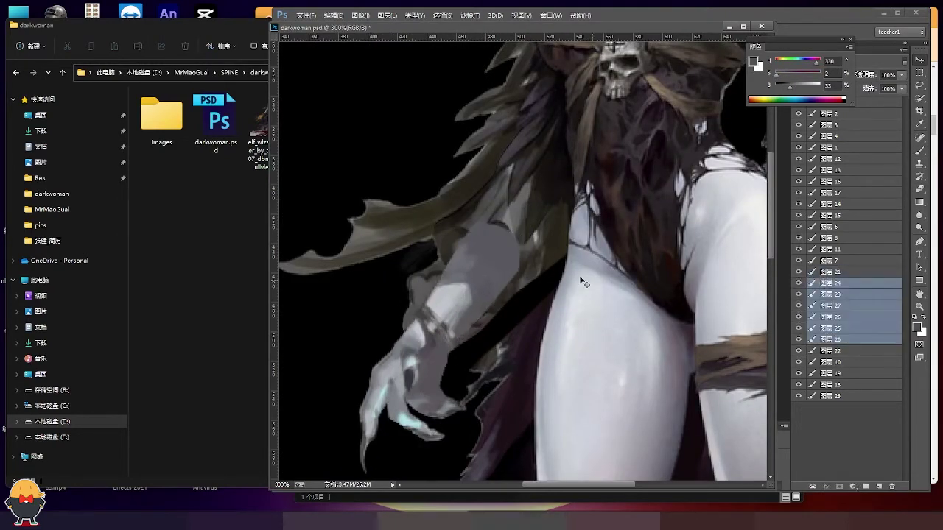
drag(837, 271, 847, 364)
click(837, 294)
click(505, 326)
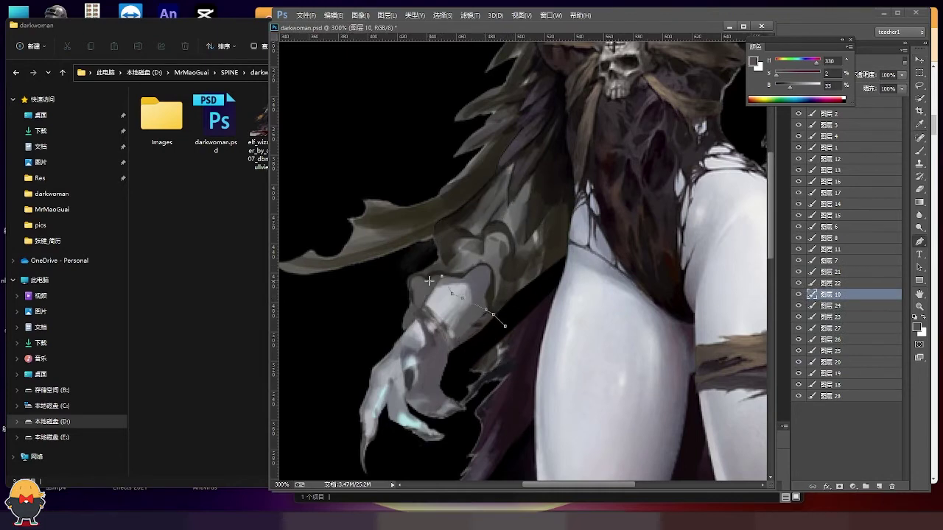
key(ctrl+Return)
key(ctrl+j)
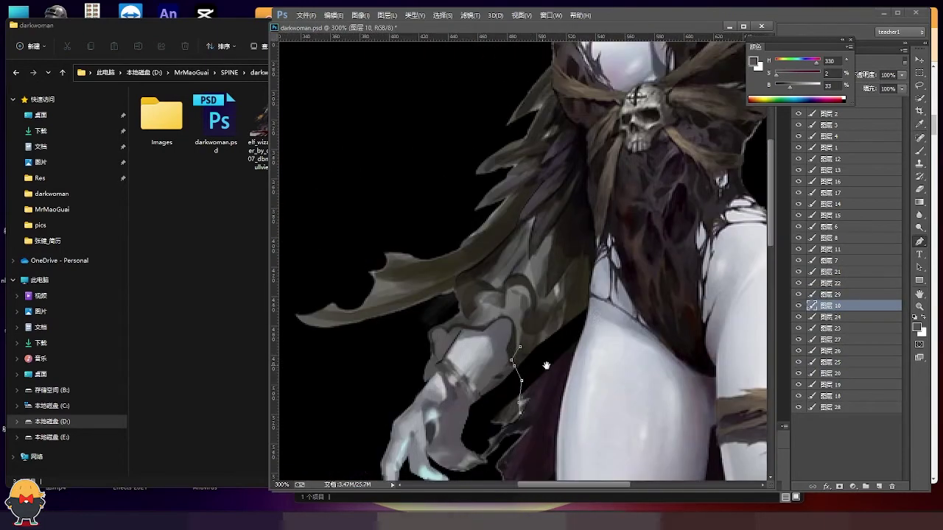
Select the cloak gap behind the arm and paint dark olive on layer 10, undoing some edits.
right_click(515, 300)
click(545, 78)
key(ctrl+j)
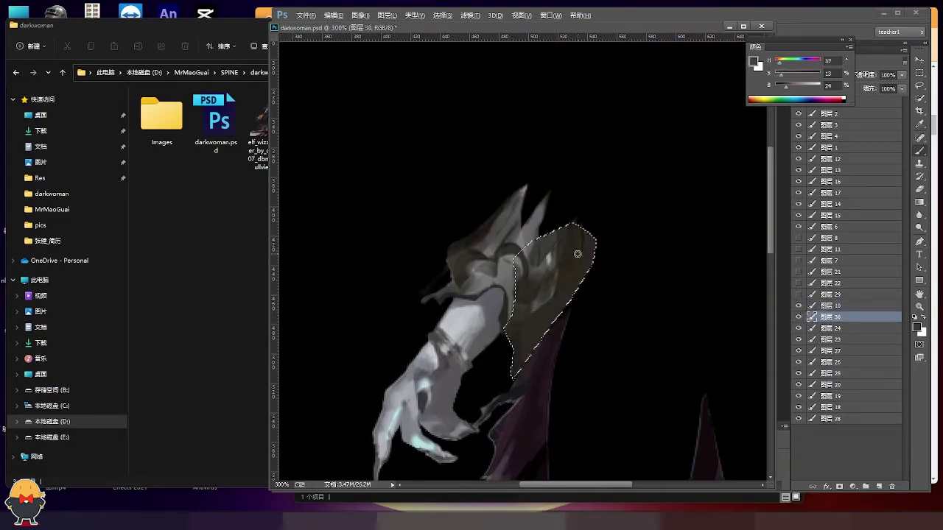
alt+click(537, 317)
click(836, 305)
key(ctrl+alt+z)
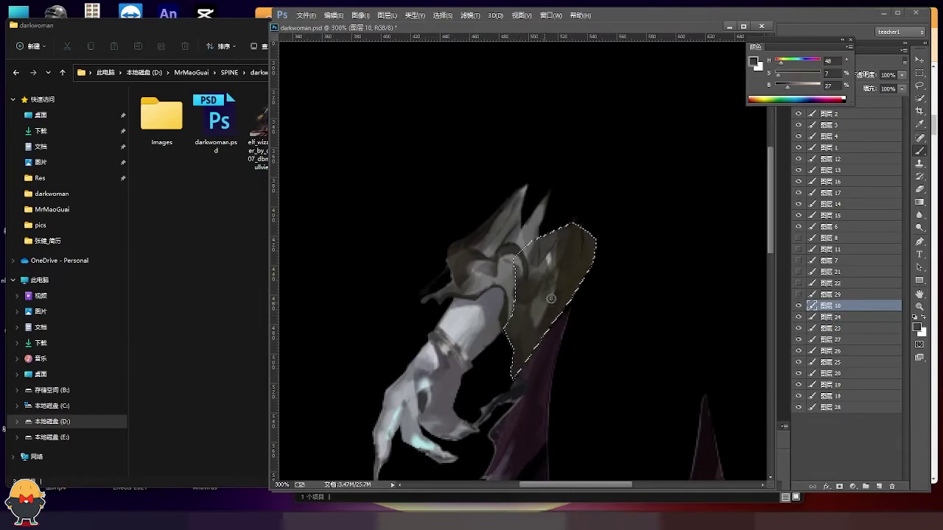
key(ctrl+alt+z)
key(ctrl+alt+z)
scroll(510, 299, up, 2)
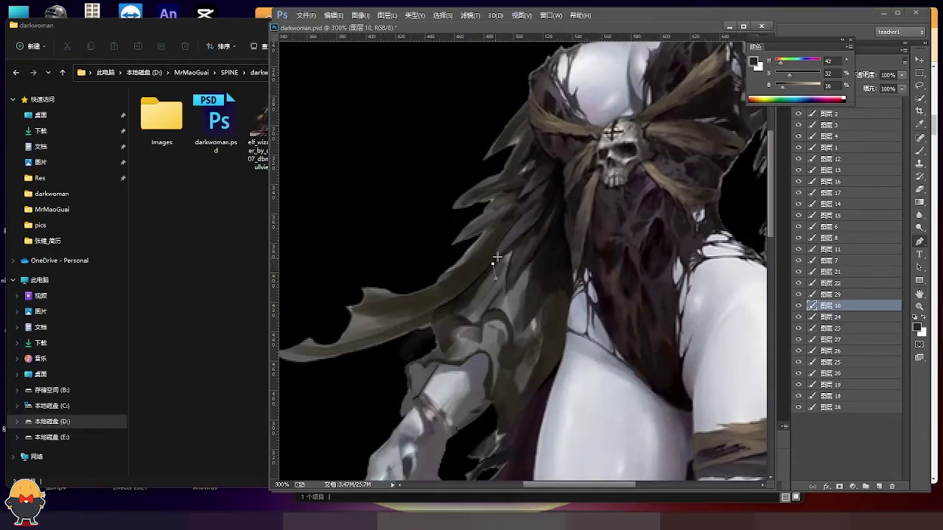
Trace the hidden cloak area behind the shoulder into a selection on a new layer.
drag(497, 257, 418, 338)
drag(463, 270, 469, 261)
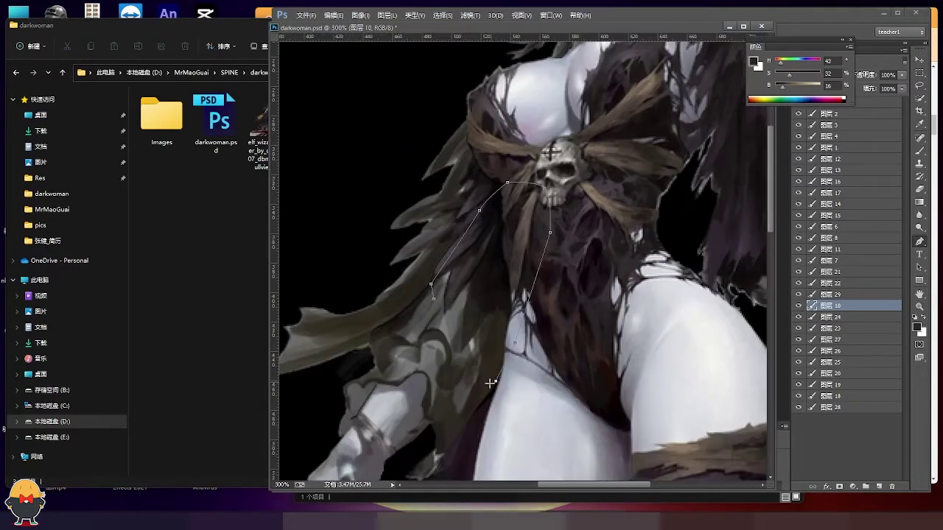
right_click(445, 321)
click(483, 81)
key(Return)
click(836, 316)
click(878, 487)
Paint the cloak area grey, merge it into layer 10, and darken it to brown.
key(b)
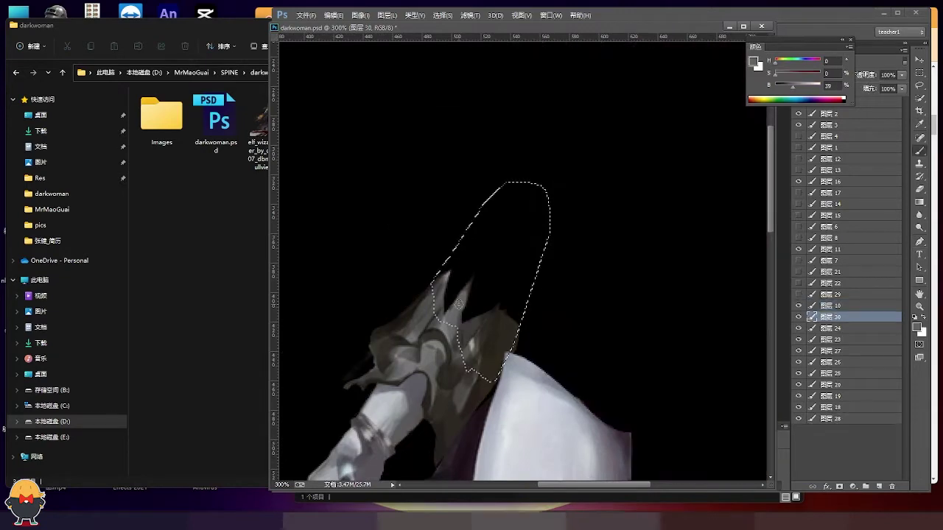
drag(478, 221, 472, 339)
drag(516, 198, 479, 294)
mouse_move(501, 221)
mouse_down()
mouse_move(526, 285)
mouse_move(425, 270)
mouse_move(486, 361)
mouse_move(472, 290)
mouse_up()
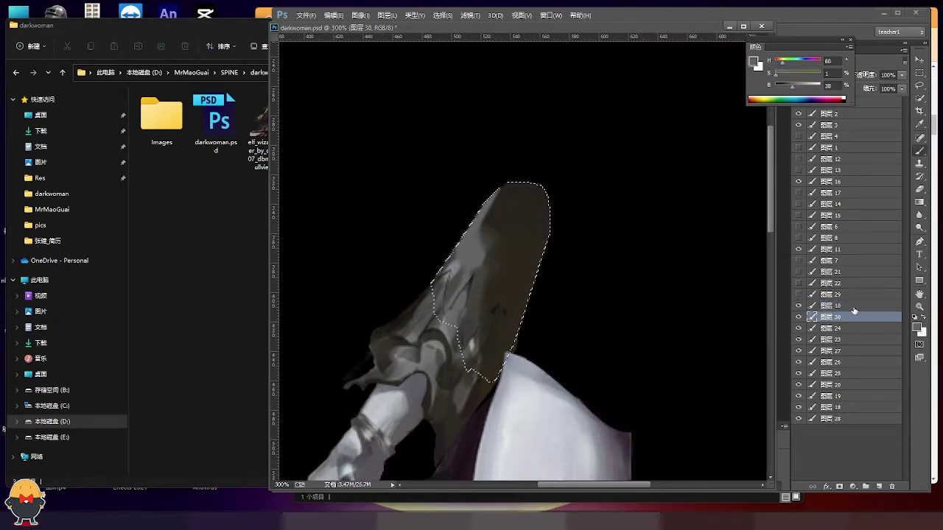
shift+click(855, 306)
key(ctrl+e)
key(ctrl+d)
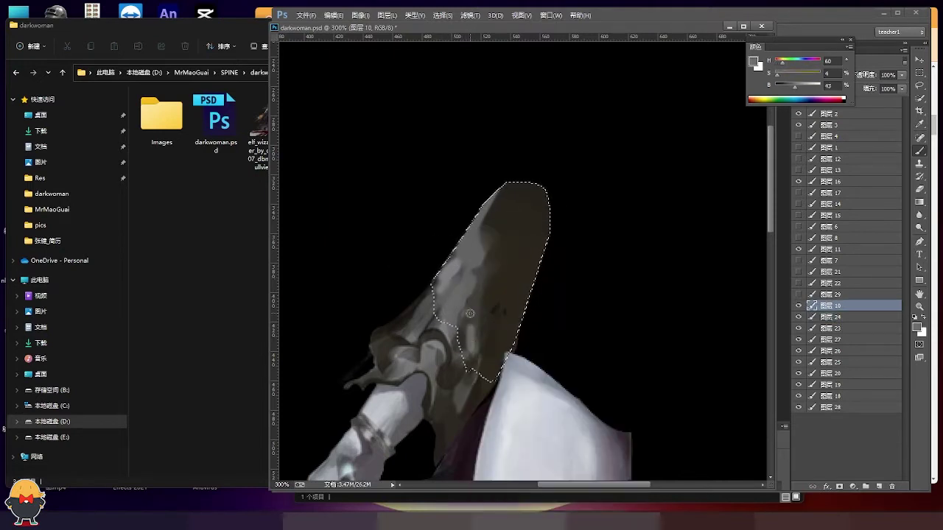
drag(457, 294, 486, 346)
drag(511, 292, 516, 294)
Show layers 21, 22 and 29, then fill an elbow selection grey on a new layer.
scroll(516, 295, down, 1)
drag(799, 272, 799, 295)
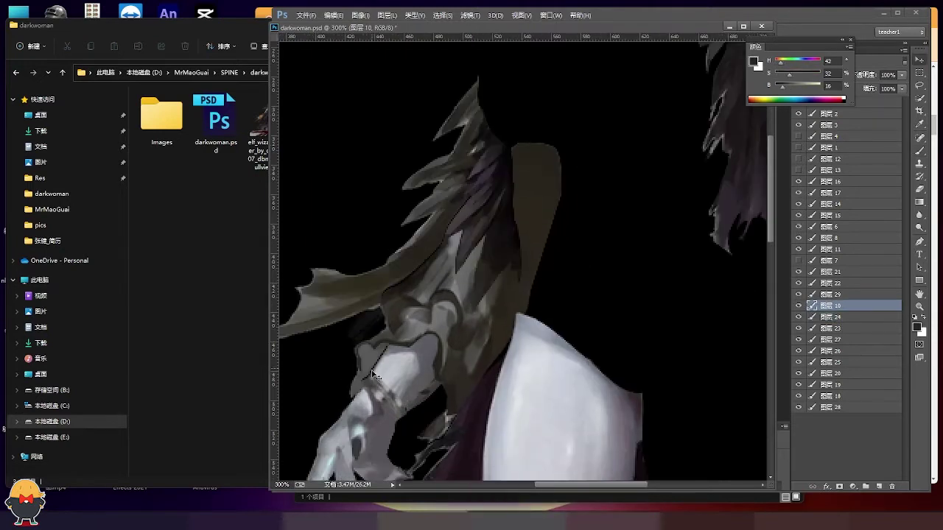
click(854, 294)
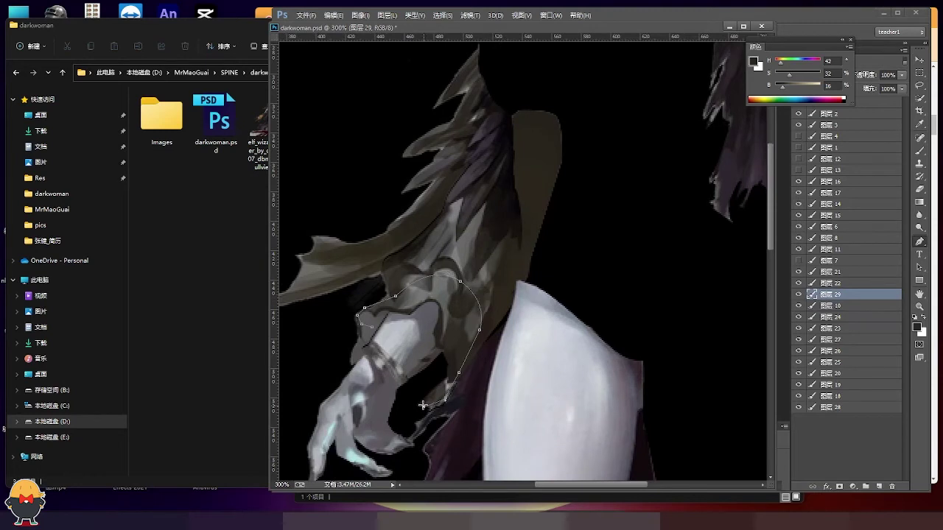
click(357, 315)
right_click(363, 337)
click(398, 139)
key(ctrl+shift+alt+n)
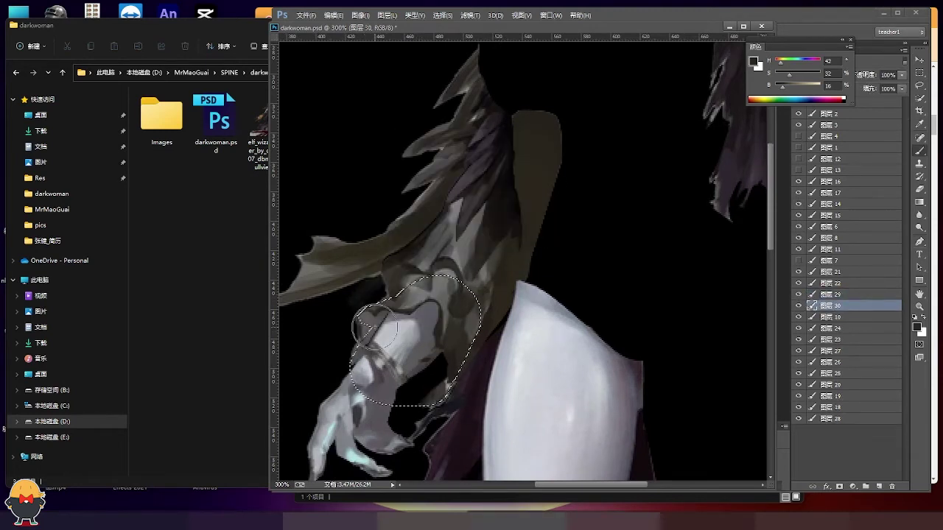
key(alt+BackSpace)
Shade the elbow, merge it into layer 29, and move layer 29 below layer 20.
mouse_move(390, 362)
mouse_down()
mouse_move(420, 347)
mouse_move(442, 354)
mouse_up()
key(ctrl+e)
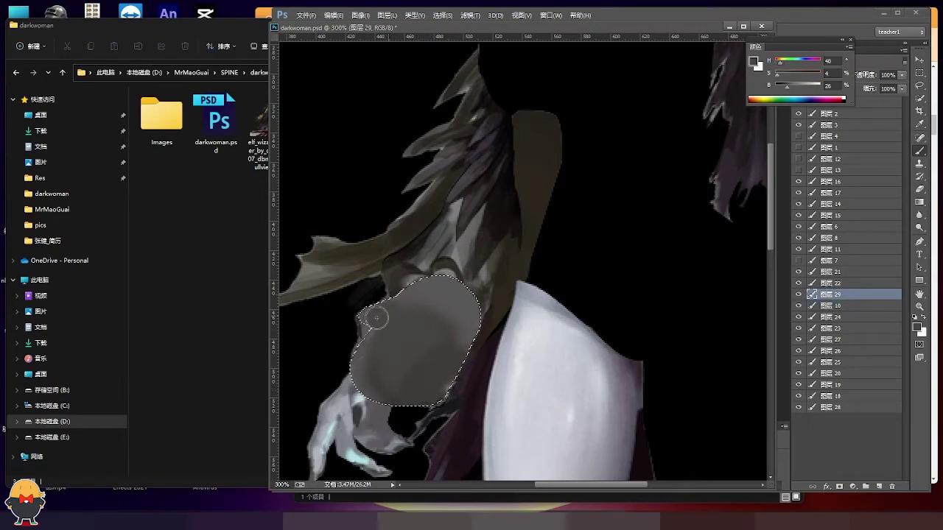
key(ctrl+d)
key(ctrl+bracketleft)
key(ctrl+bracketleft)
key(ctrl+bracketleft)
key(ctrl+bracketleft)
key(ctrl+bracketleft)
key(ctrl+bracketleft)
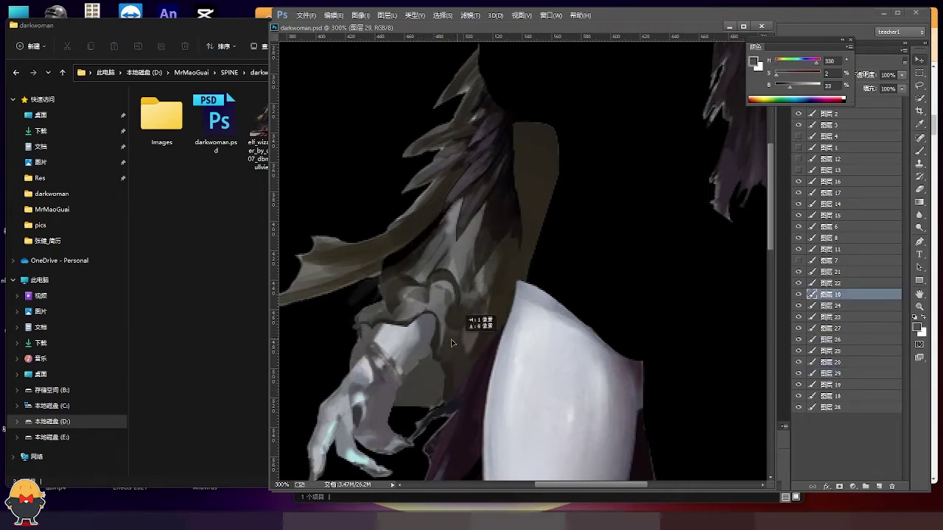
drag(480, 319, 469, 399)
drag(802, 183, 792, 260)
Trace a pen path along the ragged cloak edge up toward the skull.
scroll(537, 272, down, 5)
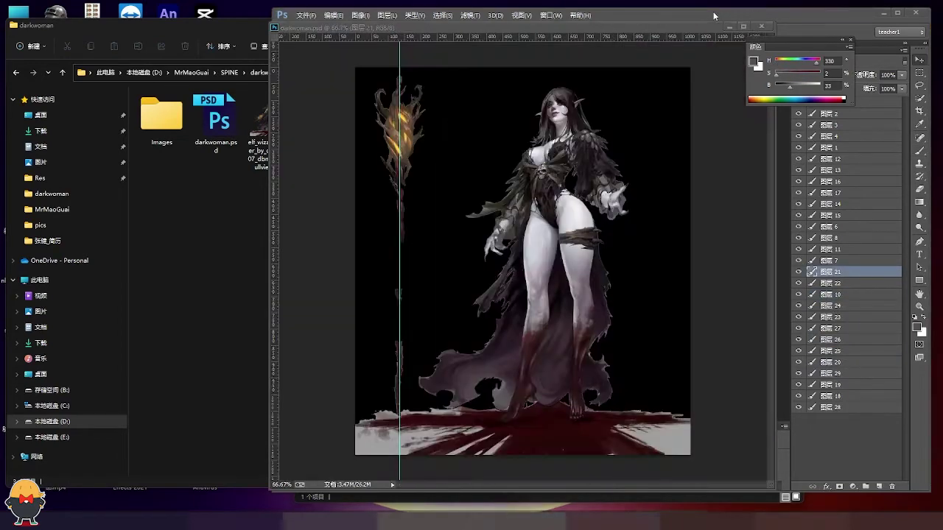
scroll(509, 185, up, 2)
scroll(508, 171, up, 2)
scroll(509, 172, up, 4)
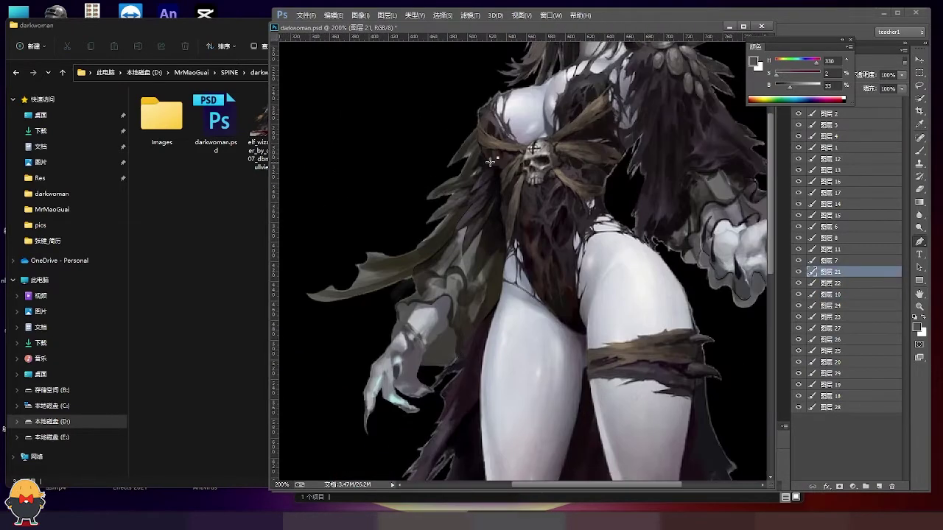
click(302, 332)
click(290, 303)
click(308, 224)
click(357, 154)
click(426, 85)
click(483, 69)
Create layer 30 for the cloak flap and merge layer 22 into it.
alt+click(798, 283)
key(ctrl+shift+alt+n)
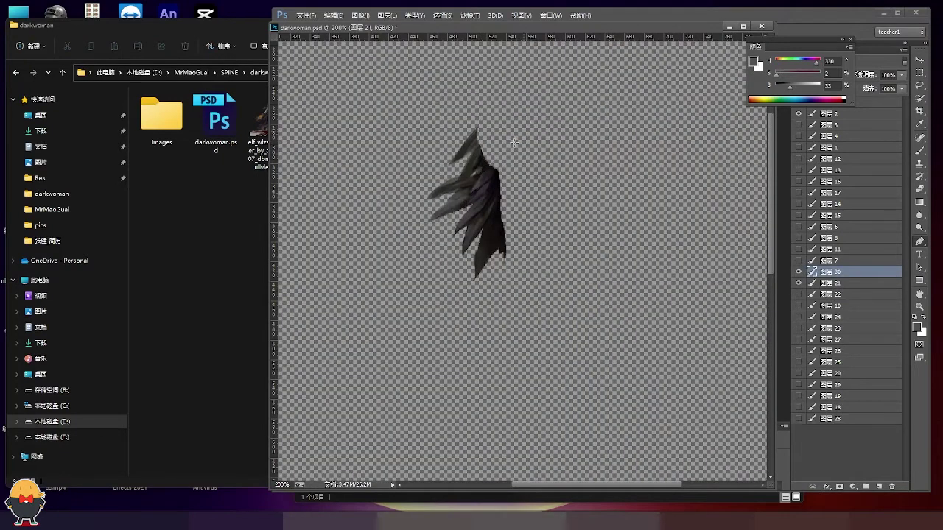
alt+click(797, 260)
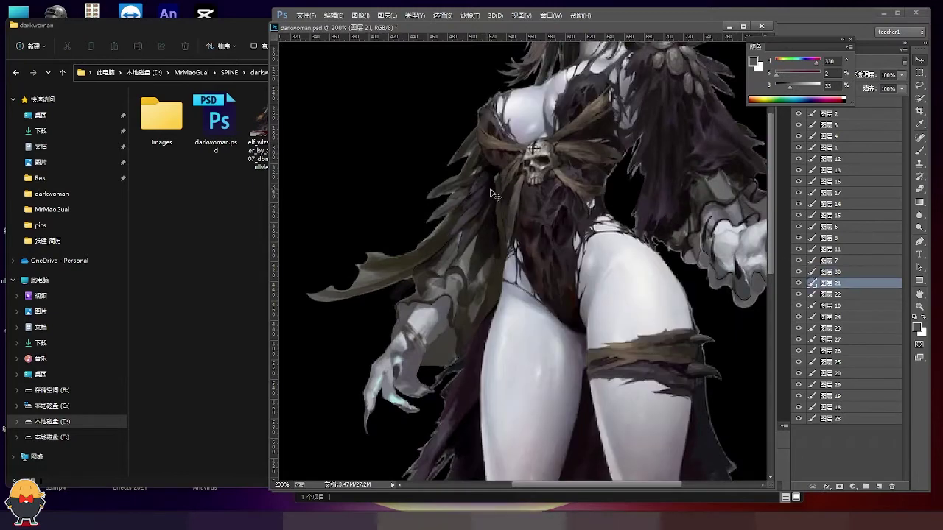
ctrl+click(451, 206)
ctrl+shift+click(578, 265)
key(ctrl+e)
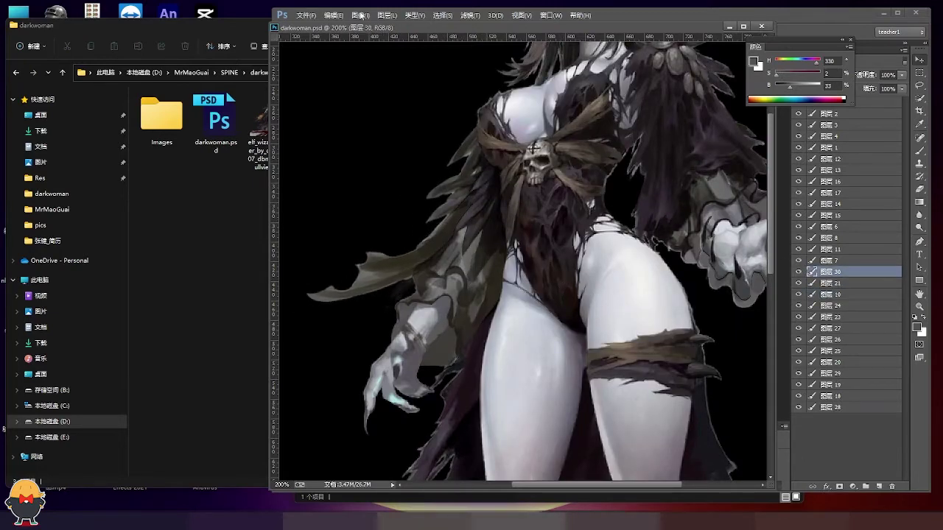
Puppet Warp the cloak flap so its tip bends downward, then commit.
click(334, 15)
click(354, 183)
mouse_move(310, 296)
mouse_down()
mouse_move(335, 351)
mouse_move(351, 361)
mouse_up()
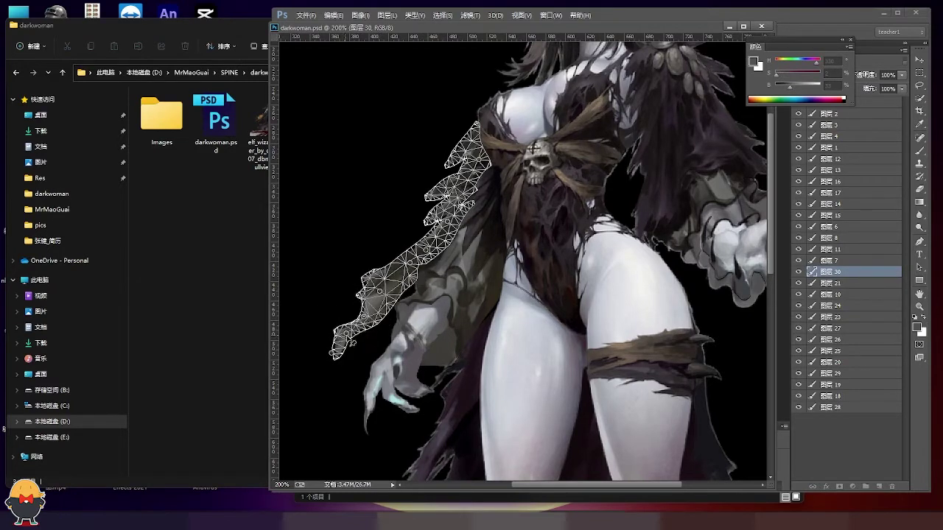
drag(426, 258, 432, 246)
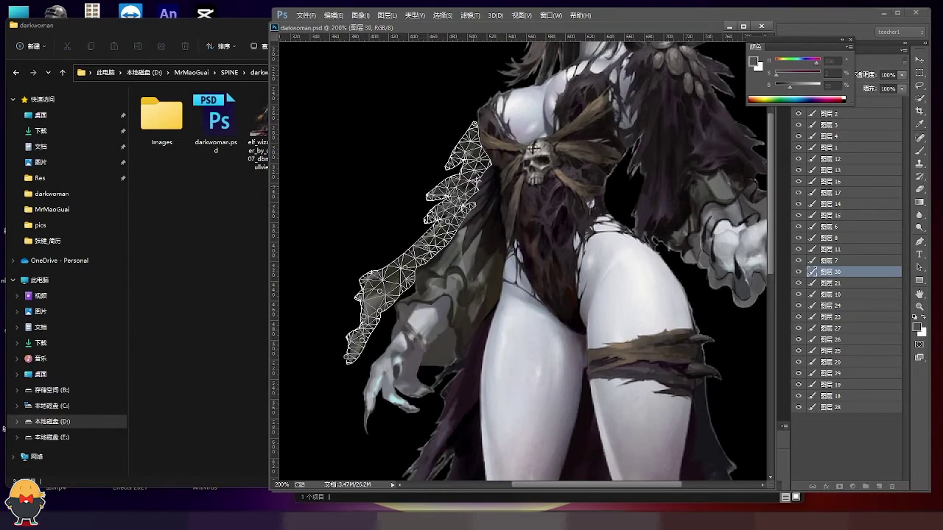
key(Return)
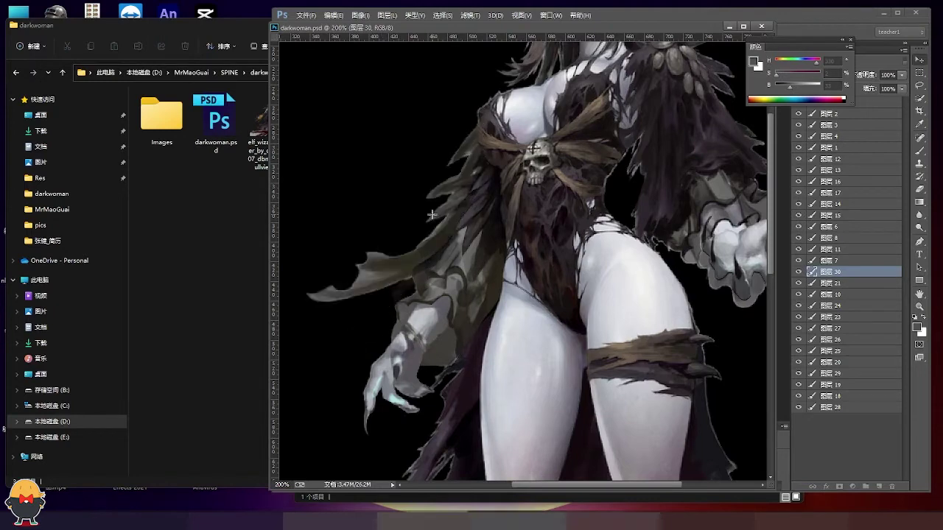
Push the flap's edge into shape in Liquify with a smaller brush and apply.
click(470, 14)
click(472, 87)
scroll(335, 188, up, 5)
key(bracketleft)
key(bracketleft)
drag(442, 270, 344, 135)
key(Return)
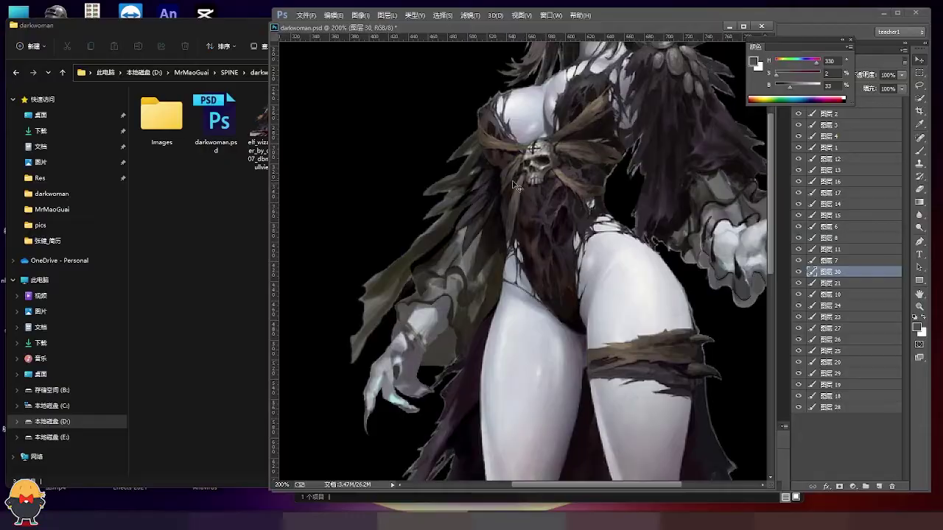
drag(583, 28, 575, 30)
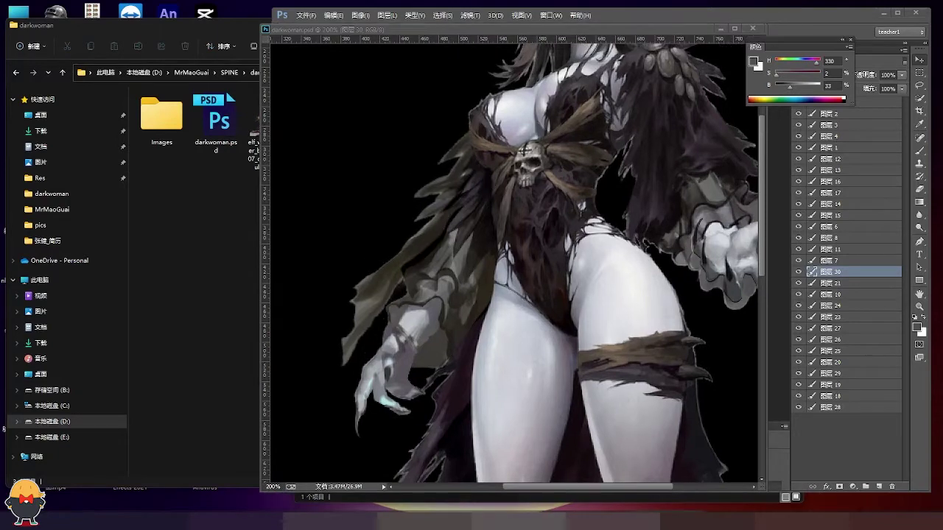
Paint the hidden strip end brownish-grey on a new layer and merge into layer 30.
right_click(422, 235)
key(Return)
key(ctrl+j)
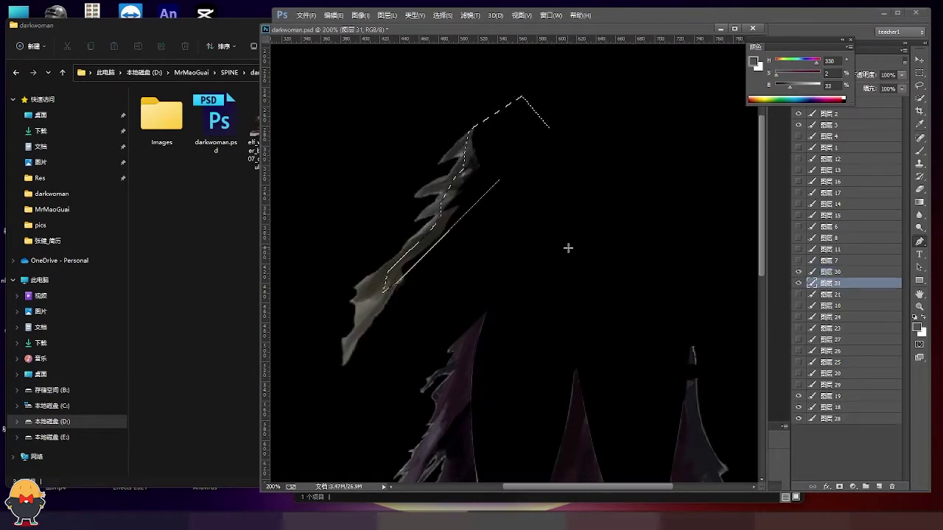
key(b)
drag(545, 122, 535, 130)
drag(452, 130, 463, 186)
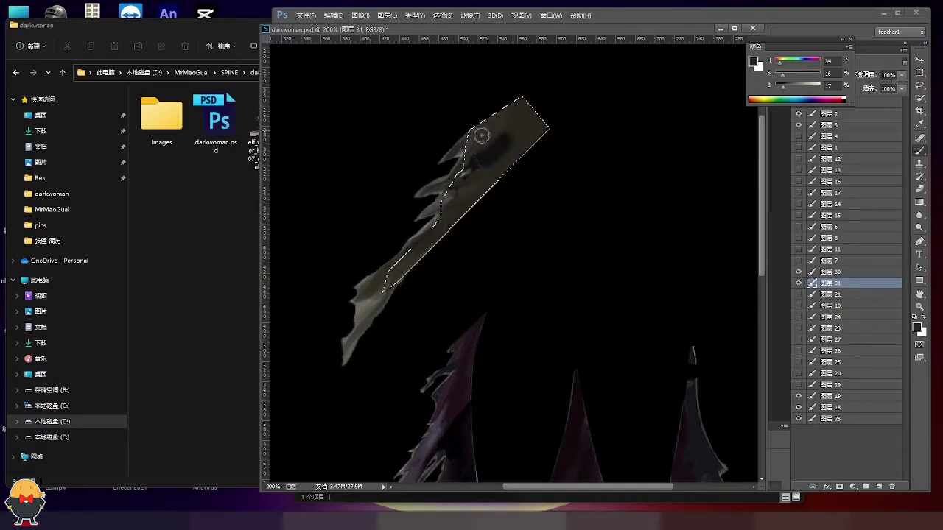
key(ctrl+e)
Repaint the strip in sampled browns with a larger brush and reshape its tip in Liquify.
alt+click(444, 221)
drag(472, 180, 398, 265)
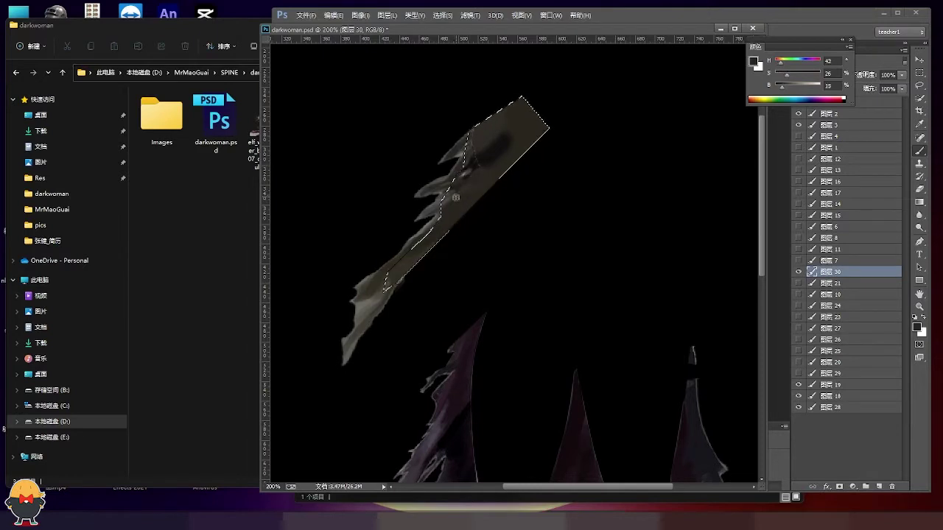
alt+click(469, 153)
key(ctrl+d)
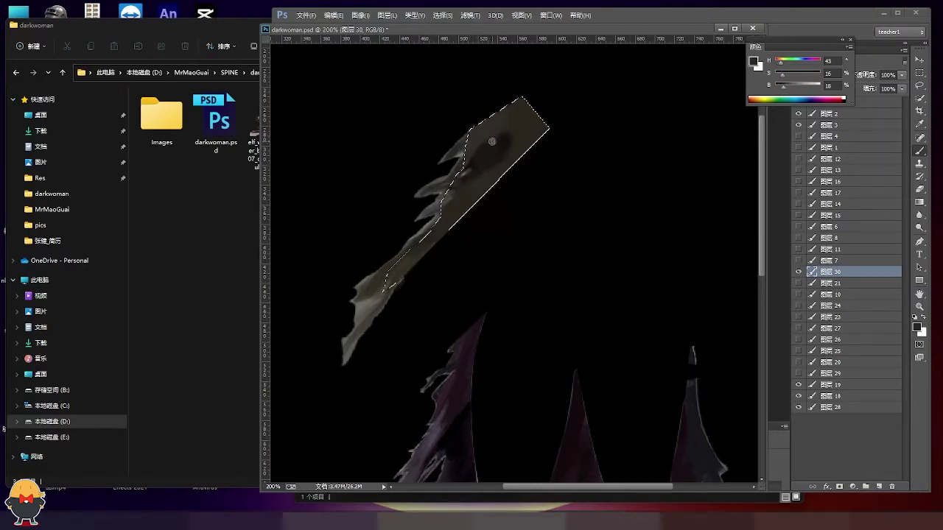
alt+click(469, 140)
right_click(490, 134)
key(Return)
alt+click(470, 130)
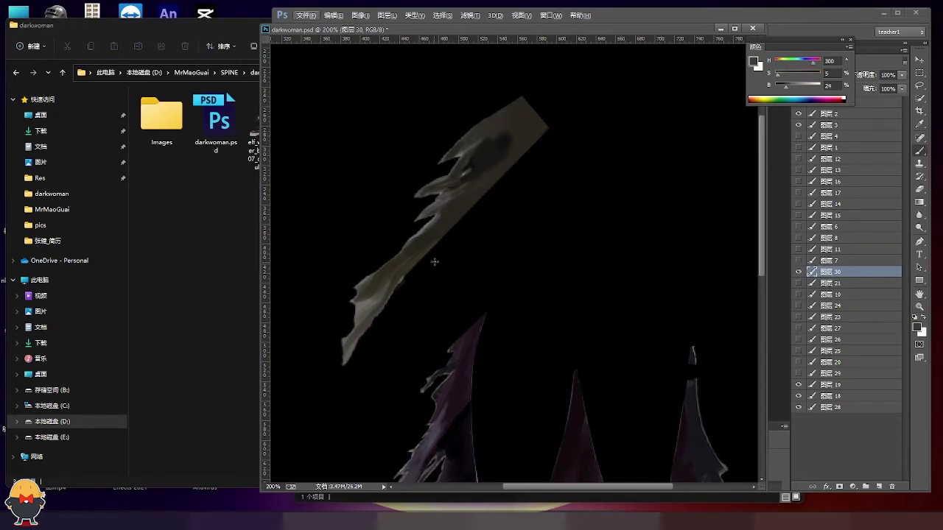
key(shift+ctrl+x)
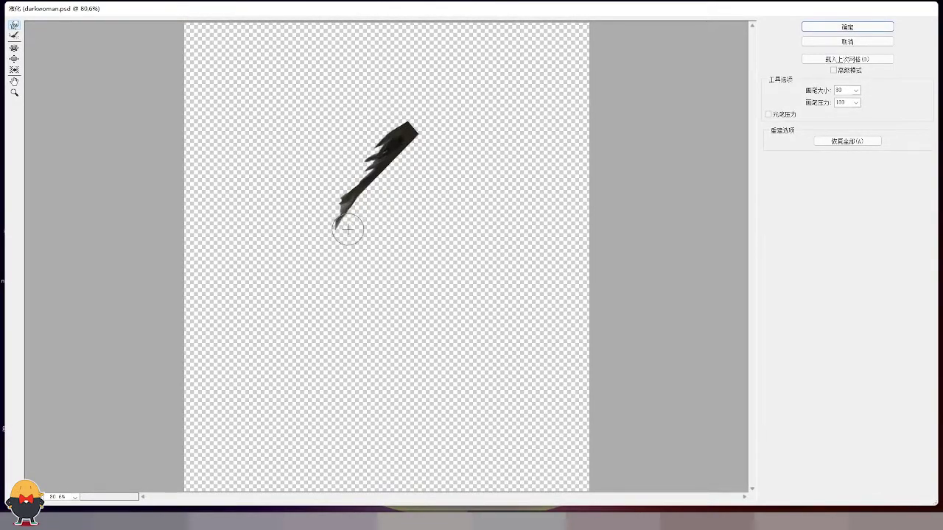
key(Return)
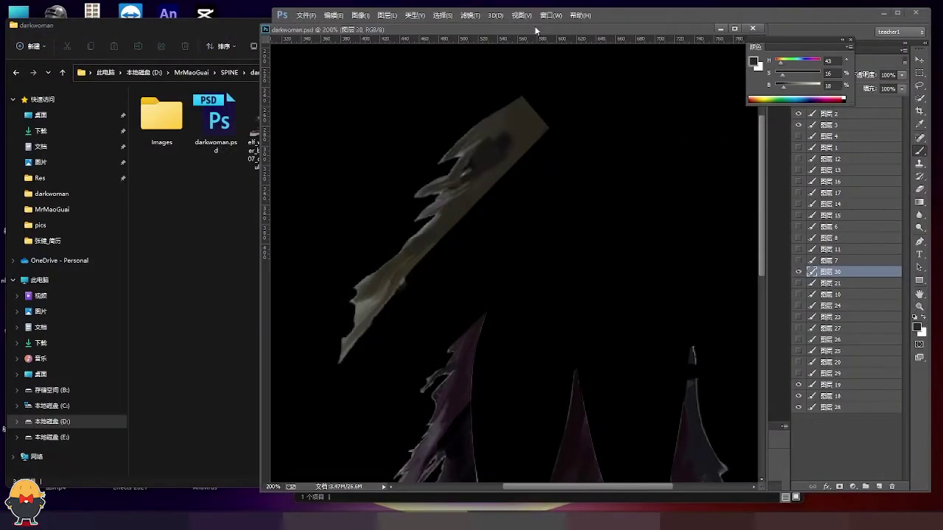
Move layer 30 near the bottom, select the raised arm layer and zoom in.
drag(832, 272, 833, 401)
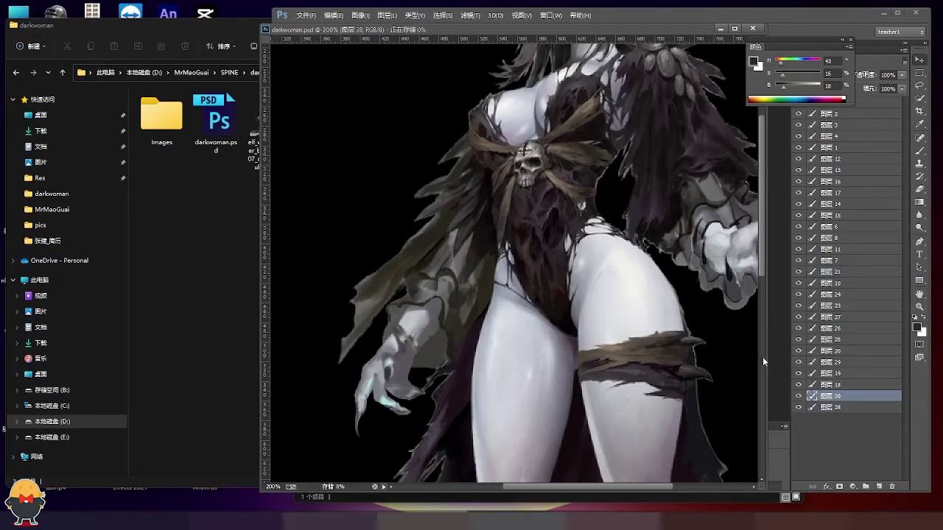
ctrl+click(419, 317)
ctrl+click(508, 263)
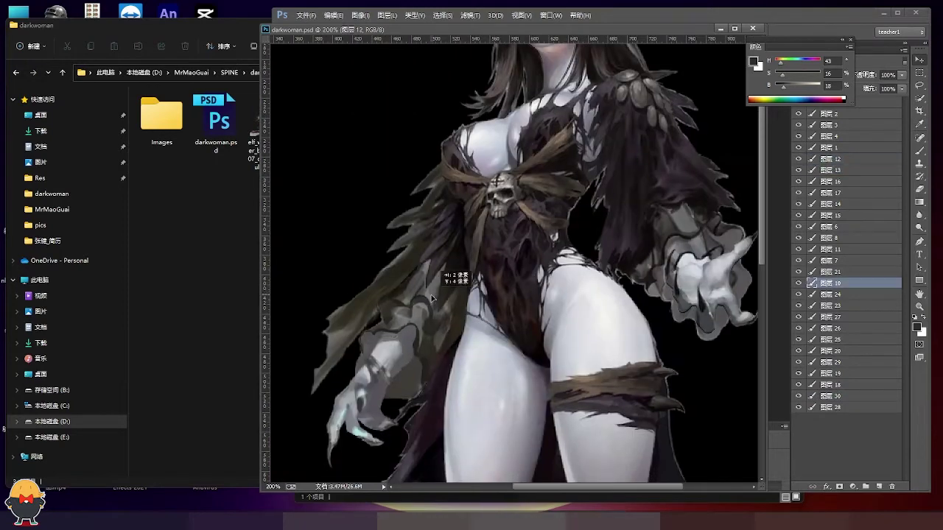
drag(505, 259, 511, 265)
key(ctrl+plus)
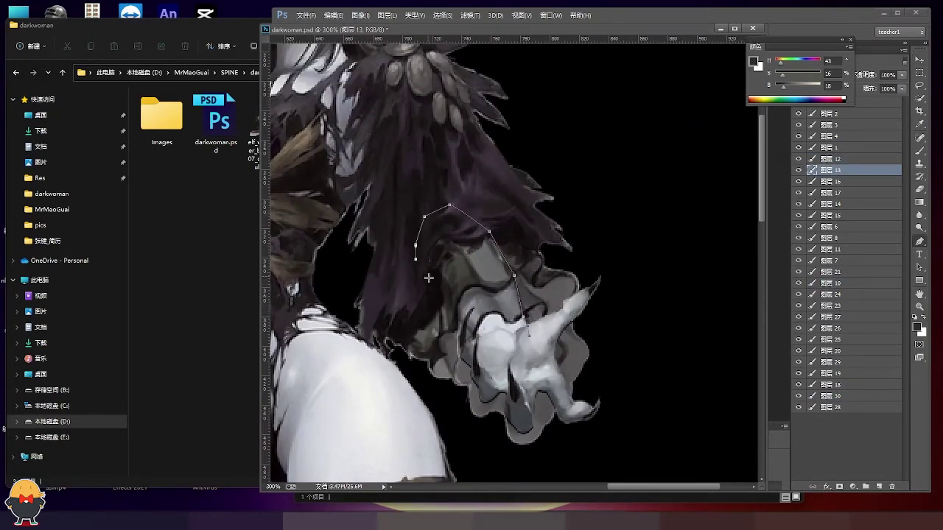
Lasso the hidden forearm and fill it light grey on new layer 31.
double_click(524, 368)
key(ctrl+shift+alt+n)
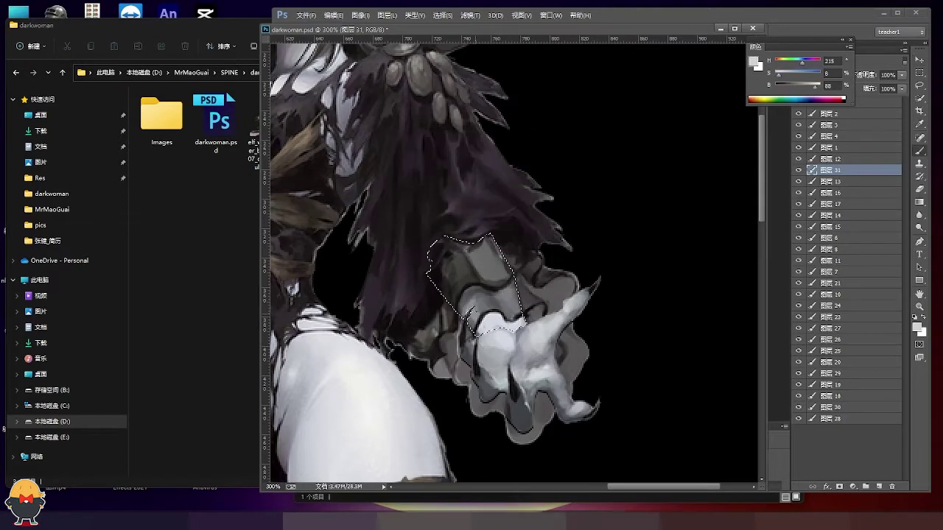
alt+click(488, 317)
key(alt+BackSpace)
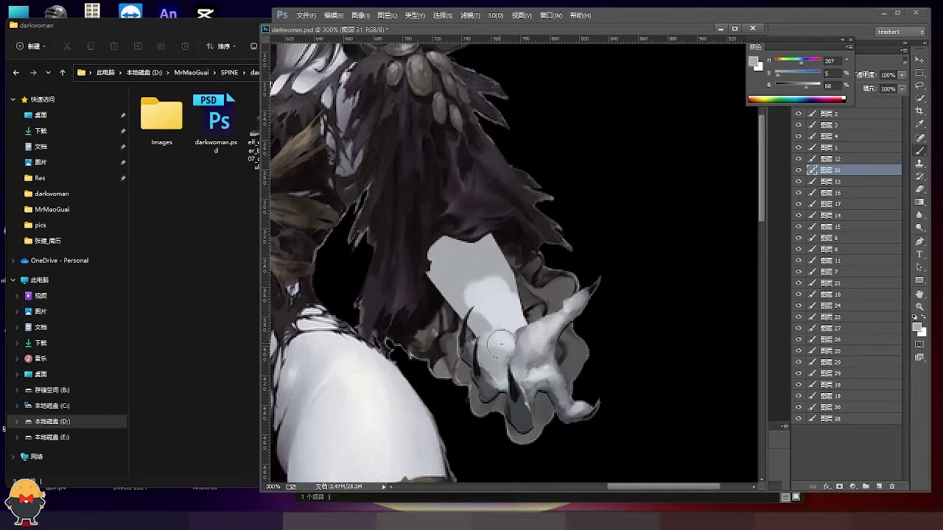
drag(799, 158, 799, 114)
drag(468, 296, 449, 230)
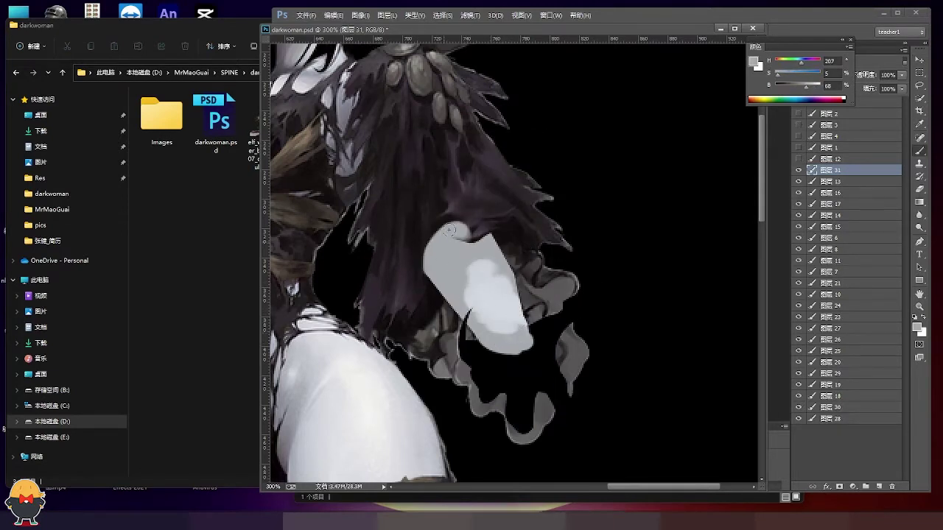
Sample greys, restore the hand layers, and hide the grey forearm layer 31.
alt+click(506, 270)
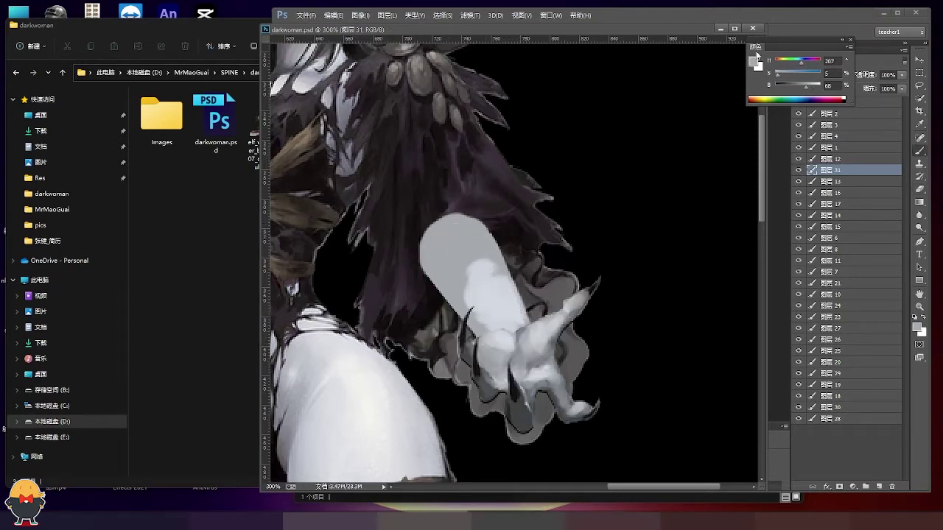
alt+click(479, 265)
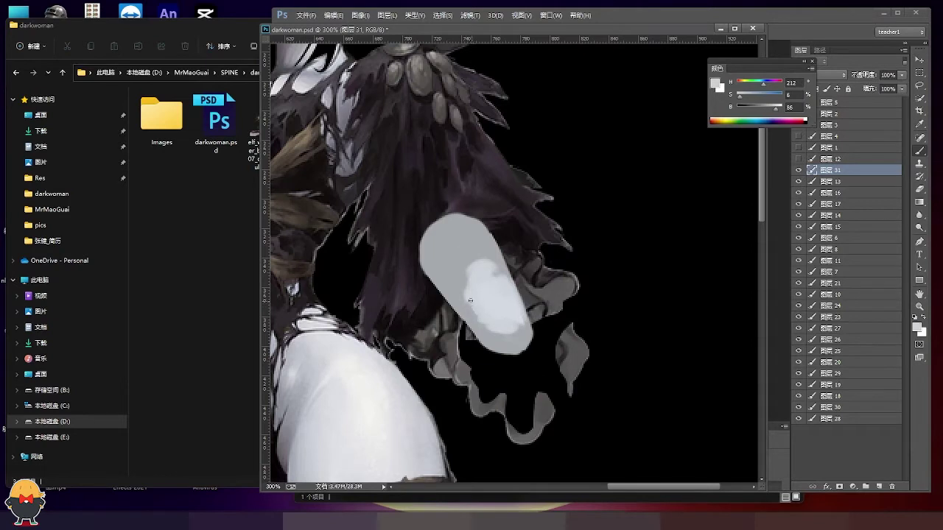
click(799, 136)
click(799, 148)
click(798, 170)
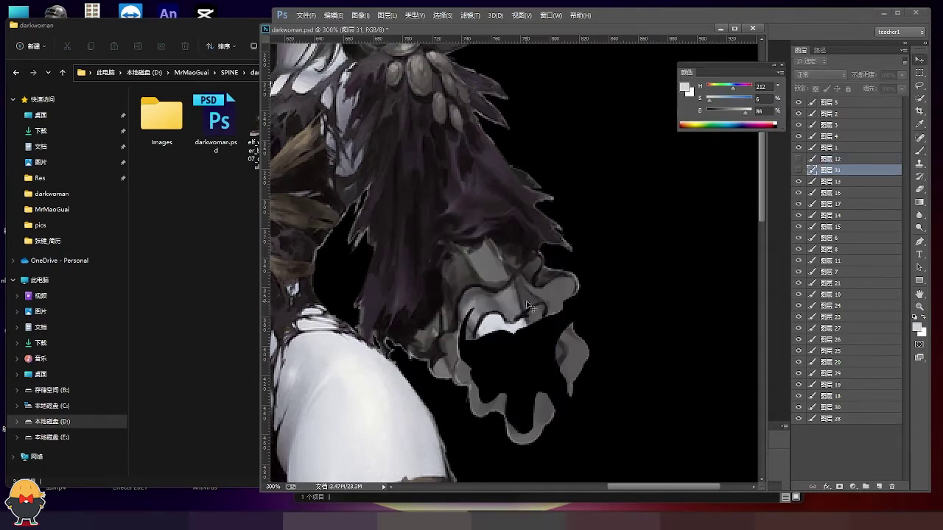
click(848, 181)
Nudge the layer 13 piece down-left, briefly hiding the surrounding hair and body layers.
drag(518, 300, 516, 308)
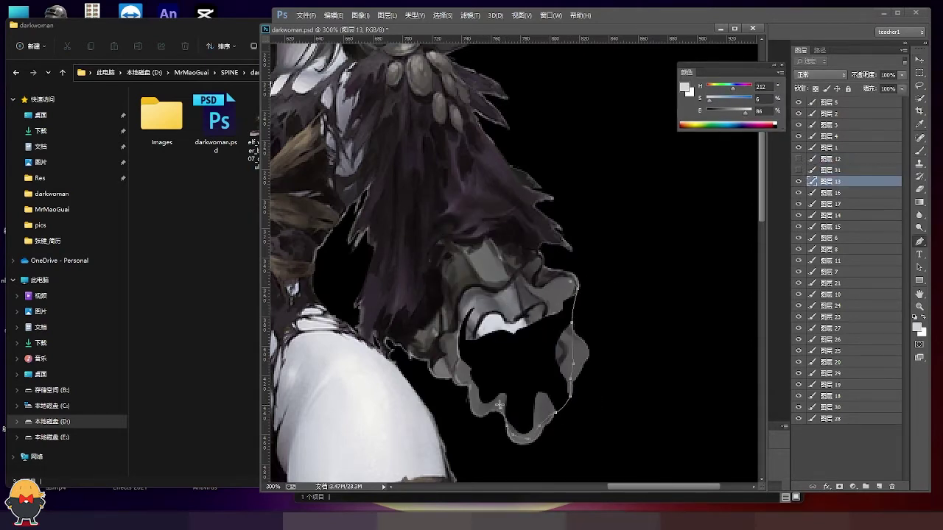
drag(798, 192, 798, 272)
drag(798, 102, 799, 148)
drag(798, 192, 798, 272)
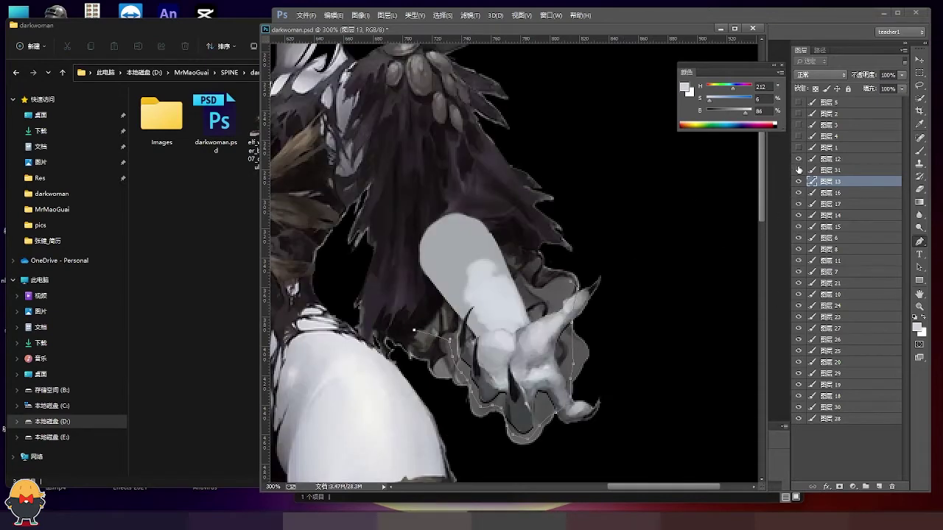
Make the cuff path a selection and fill it dark on a new layer.
right_click(545, 279)
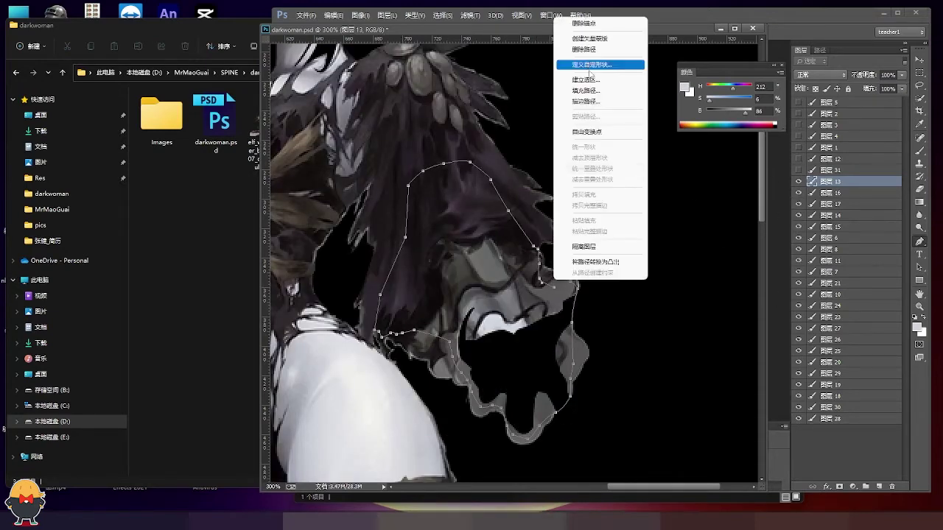
click(590, 64)
key(ctrl+j)
key(ctrl+BackSpace)
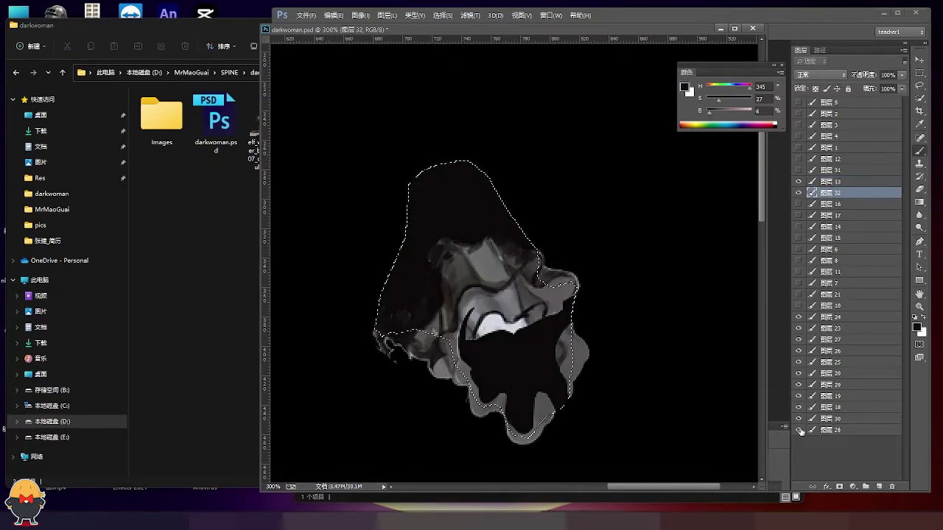
click(798, 430)
key(x)
mouse_move(458, 234)
mouse_down()
mouse_move(475, 243)
mouse_move(442, 251)
mouse_up()
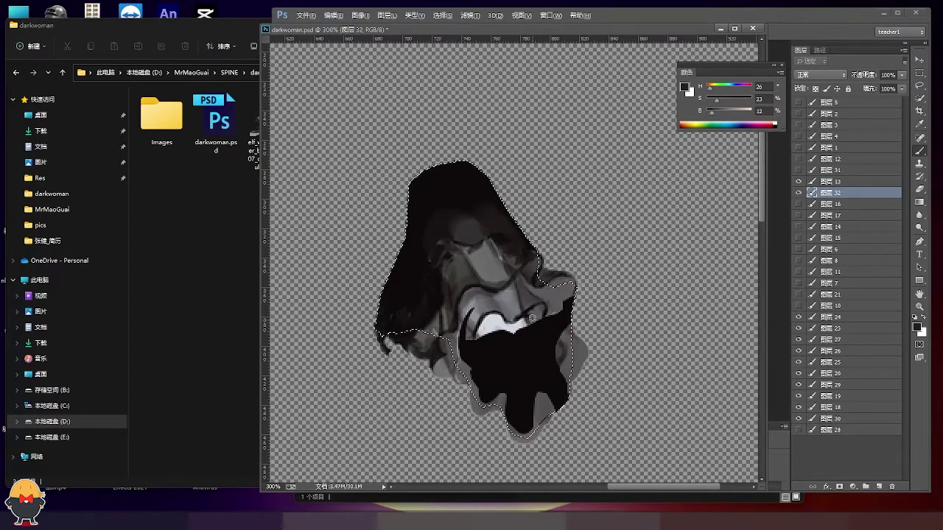
Paint the cuff interior in sampled greys, covering the white patch and light line, then deselect.
alt+click(579, 353)
mouse_move(486, 354)
mouse_down()
mouse_move(535, 352)
mouse_move(407, 349)
mouse_up()
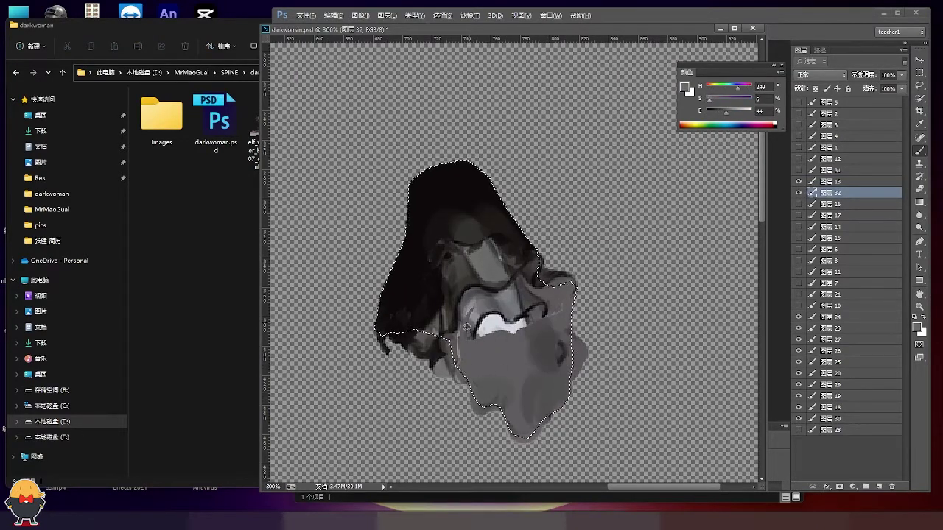
drag(549, 317, 497, 346)
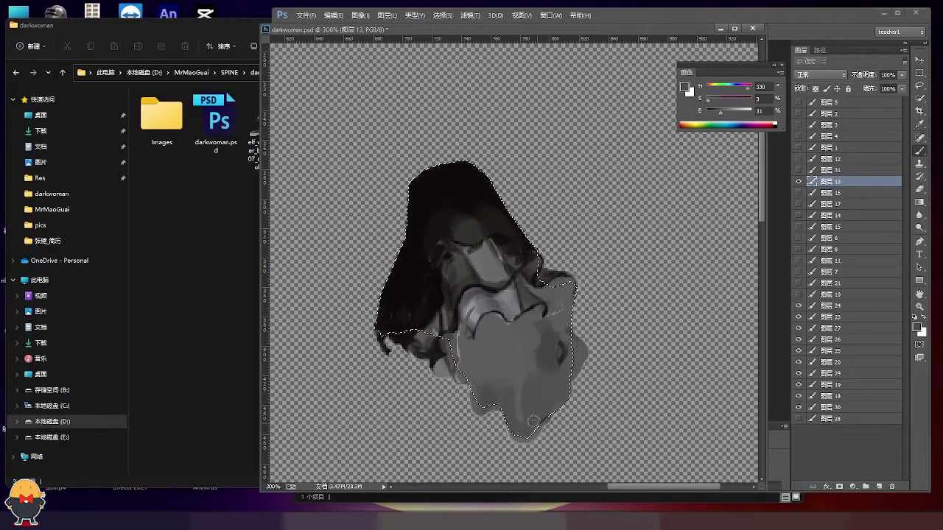
drag(549, 325, 565, 307)
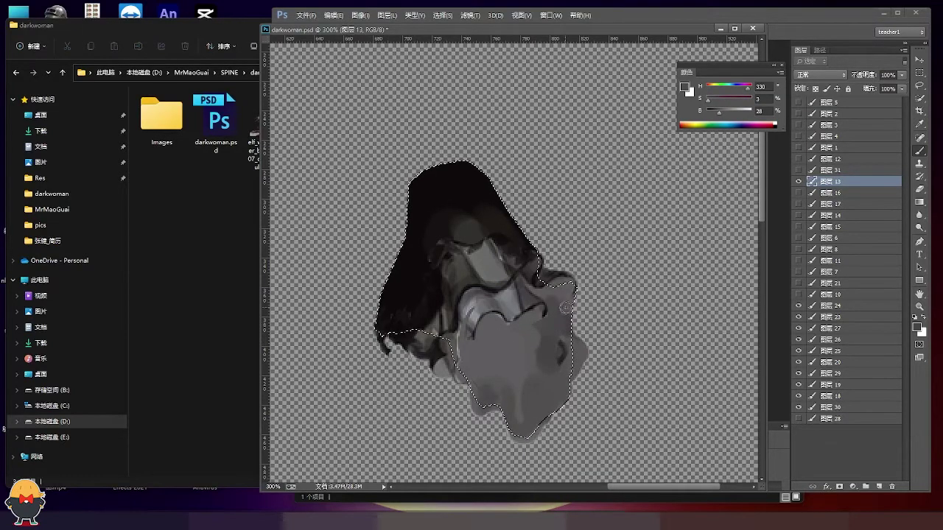
alt+click(471, 339)
drag(464, 346, 551, 336)
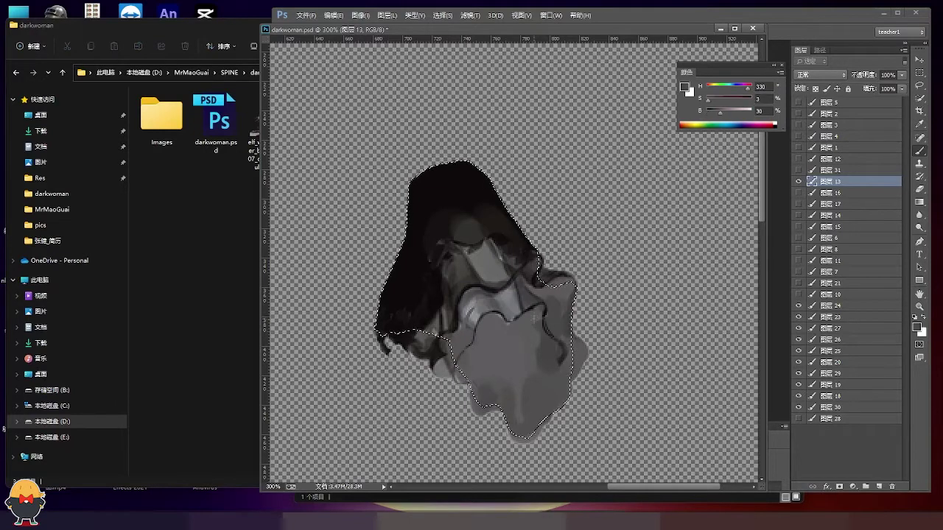
alt+click(459, 330)
alt+click(481, 305)
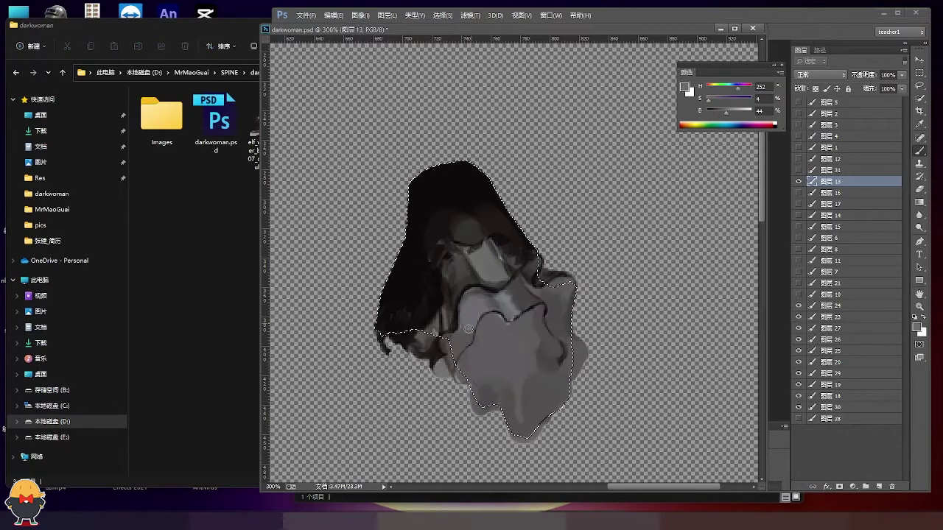
key(ctrl+d)
key(v)
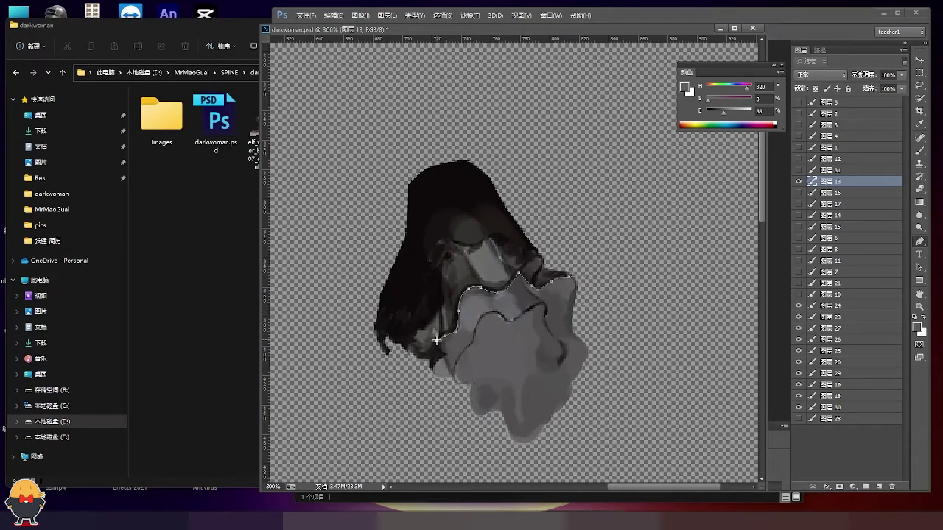
Add new layers 32–34 and close the Pen outline around the grey sleeve at the hand.
key(ctrl+shift+alt+n)
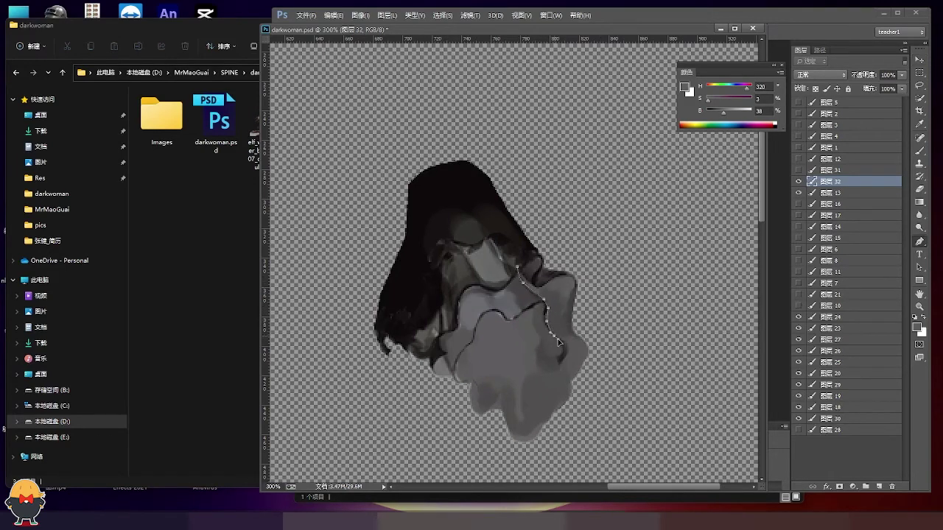
click(564, 352)
key(Return)
key(ctrl+shift+alt+n)
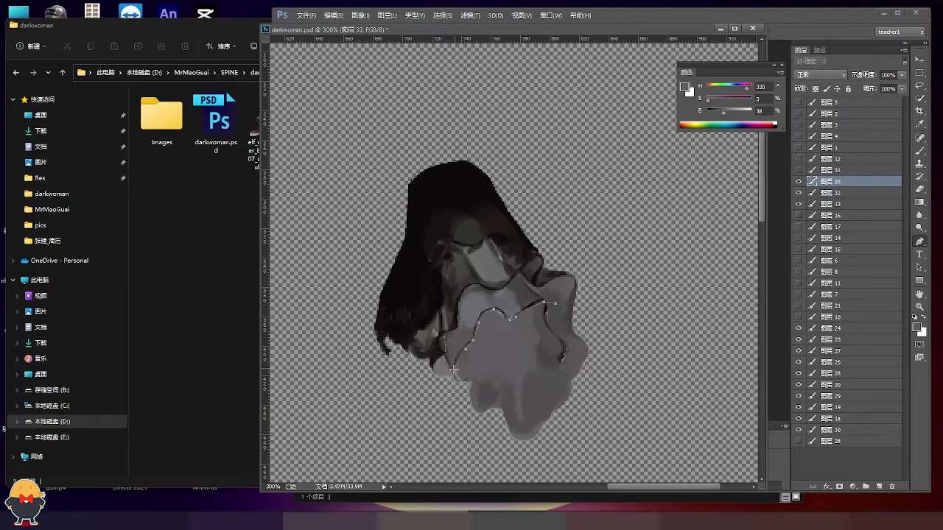
key(ctrl+shift+alt+n)
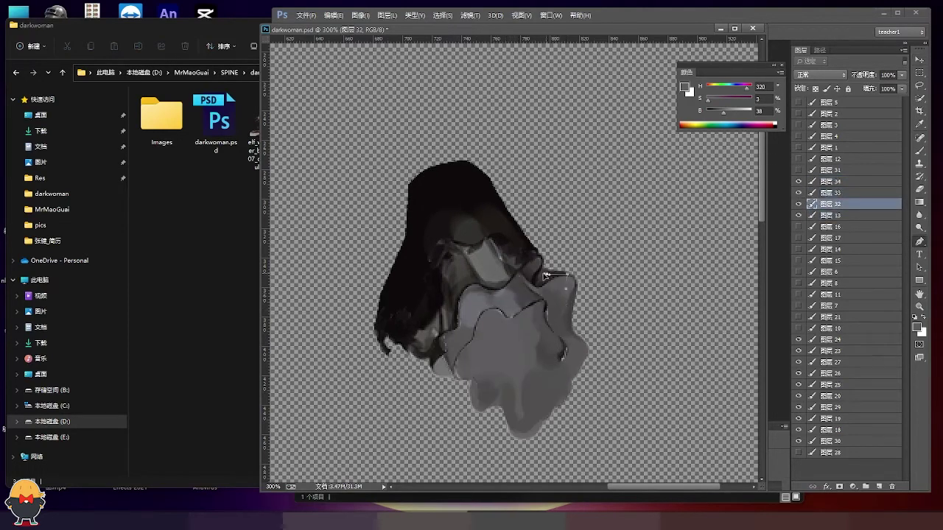
click(572, 377)
click(566, 276)
Paint the selected sleeve area solid dark grey on layer 32, deselect, and show all layers.
key(ctrl+Return)
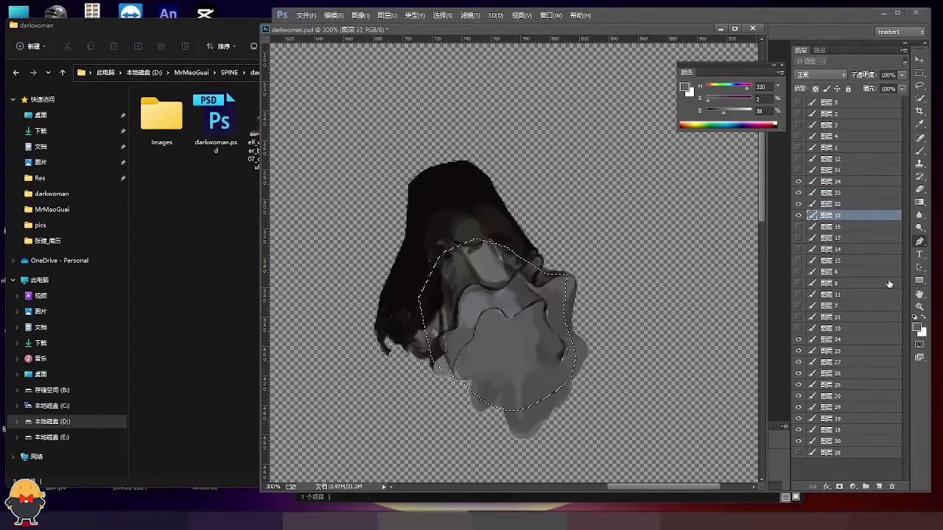
key(ctrl+shift+alt+n)
key(b)
mouse_move(557, 311)
mouse_down()
mouse_move(442, 347)
mouse_move(467, 295)
mouse_up()
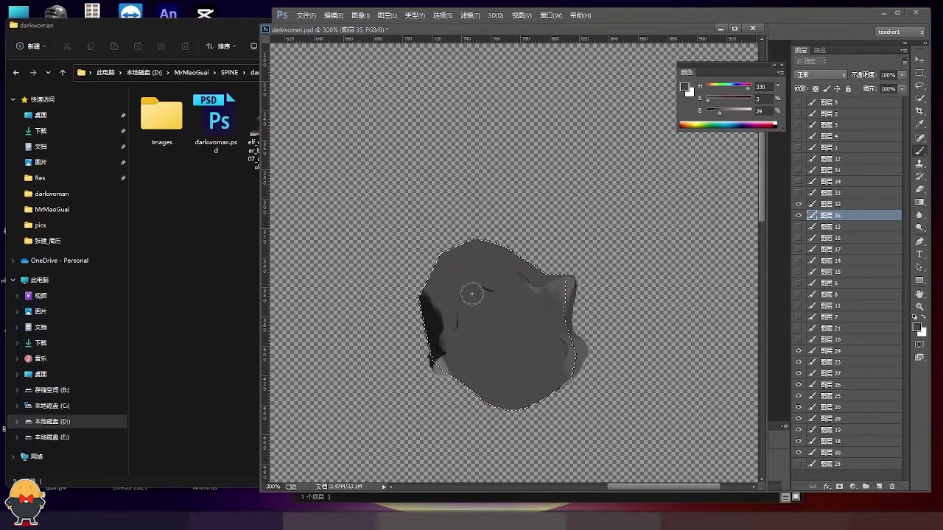
key(ctrl+e)
drag(546, 290, 516, 347)
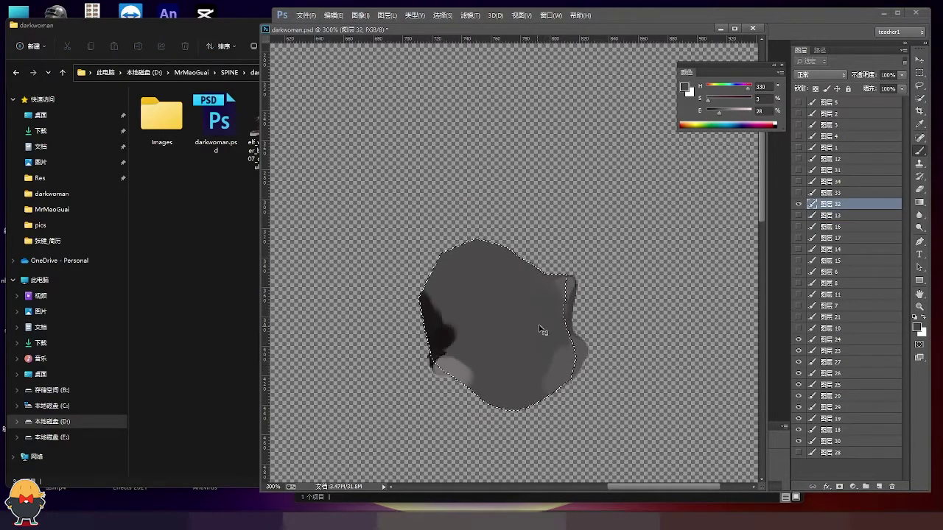
key(ctrl+d)
key(alt+bracketright)
drag(552, 280, 535, 241)
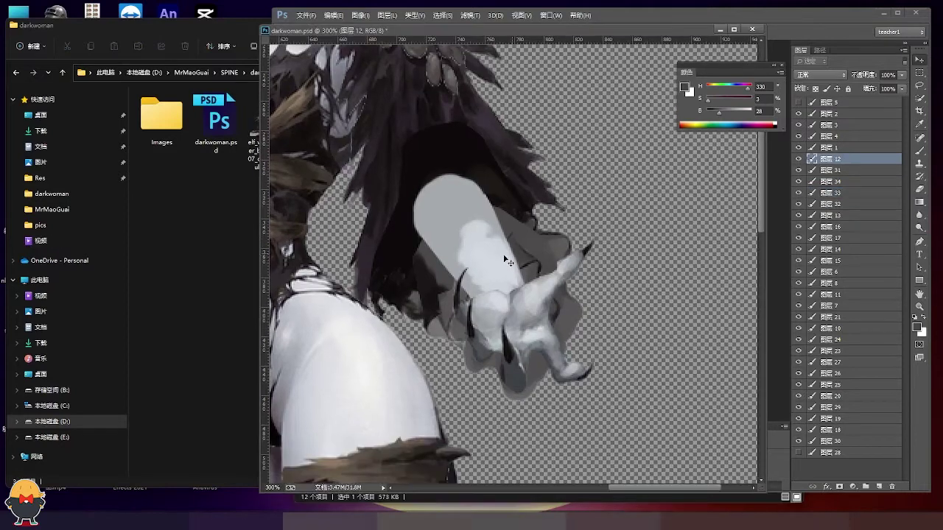
key(alt+bracketleft)
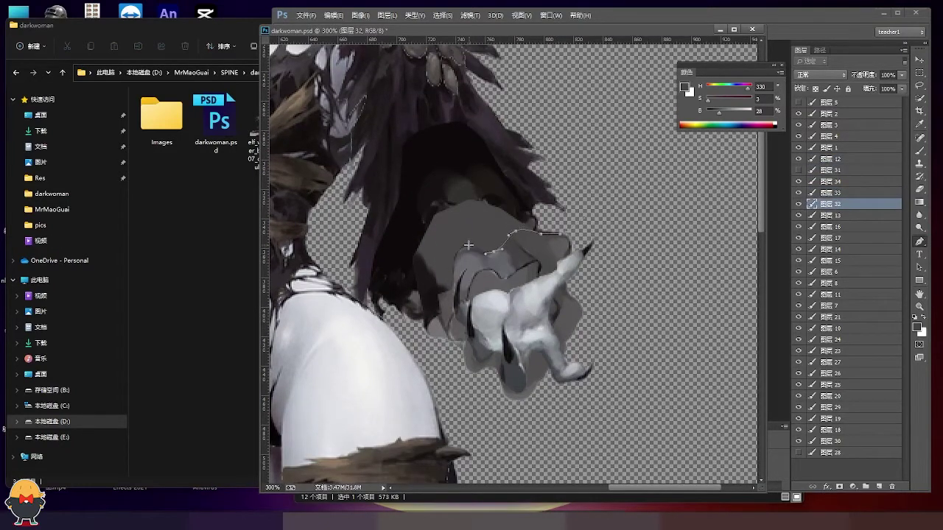
Outline the sleeve's top edge as a selection and paint grey into its left part.
click(434, 315)
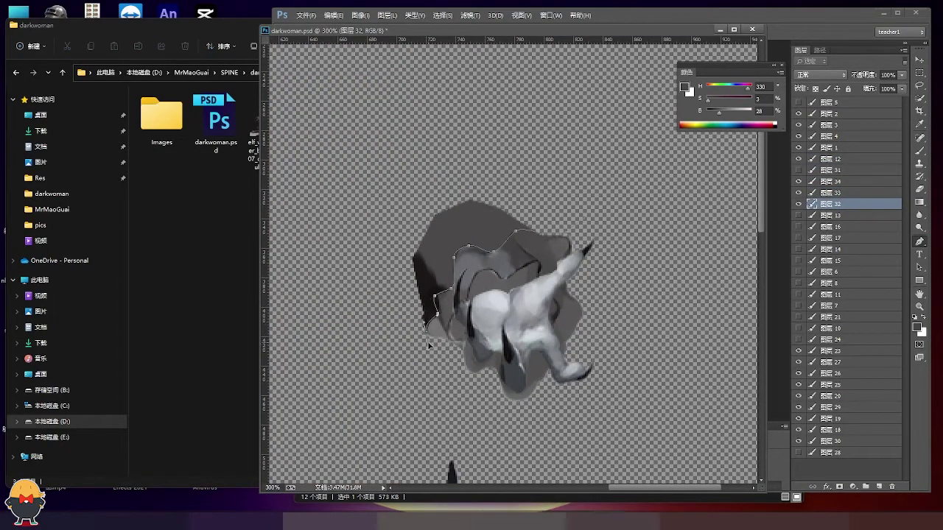
key(ctrl+Return)
key(ctrl+j)
key(v)
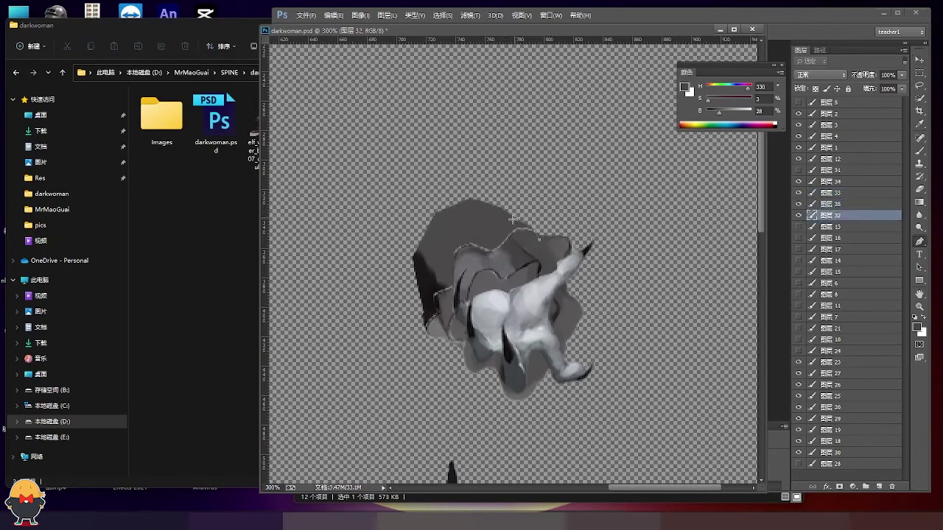
right_click(545, 254)
click(567, 291)
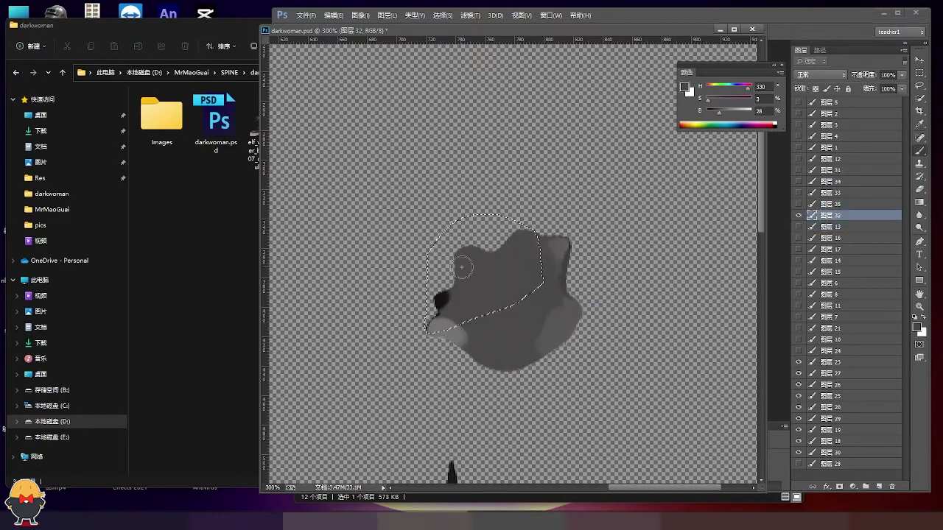
drag(424, 280, 508, 228)
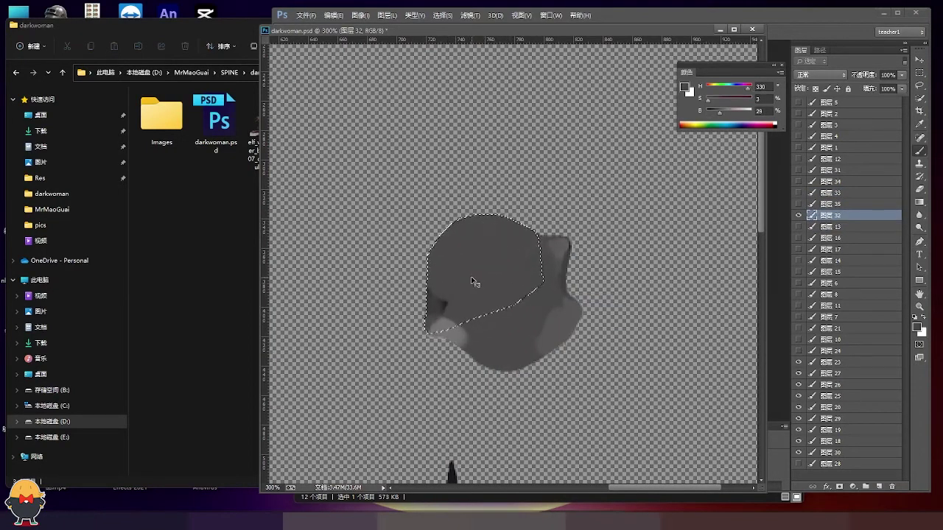
alt+click(798, 216)
key(ctrl+d)
Add a new layer at 65% opacity and make layer 33 active.
key(ctrl+shift+alt+n)
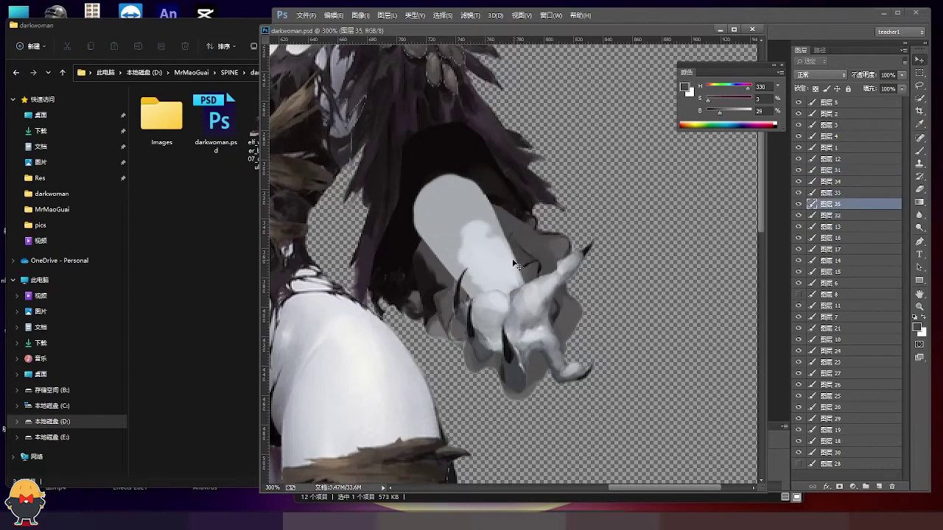
drag(501, 221, 517, 228)
key(6)
key(5)
key(alt+bracketright)
click(858, 76)
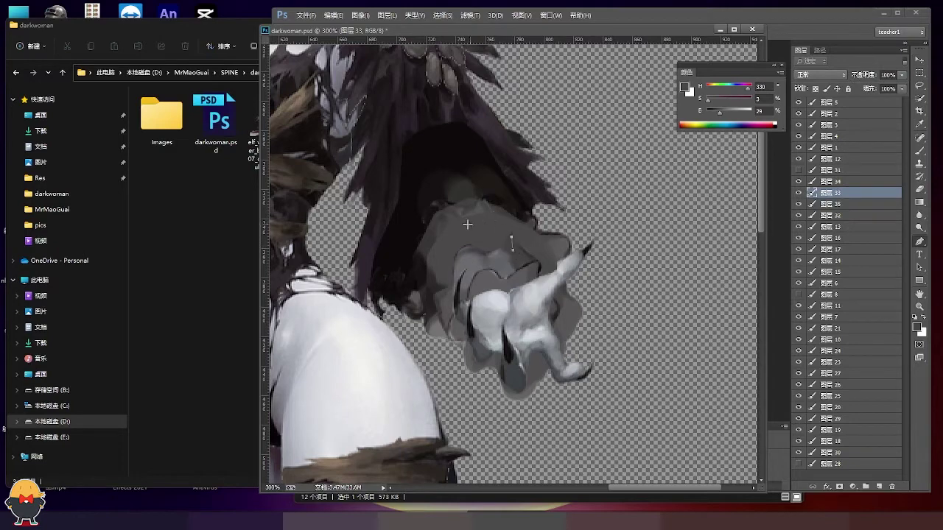
Fill the arm outline selection on layer 33 with sampled dark grey, then deselect.
key(ctrl+Return)
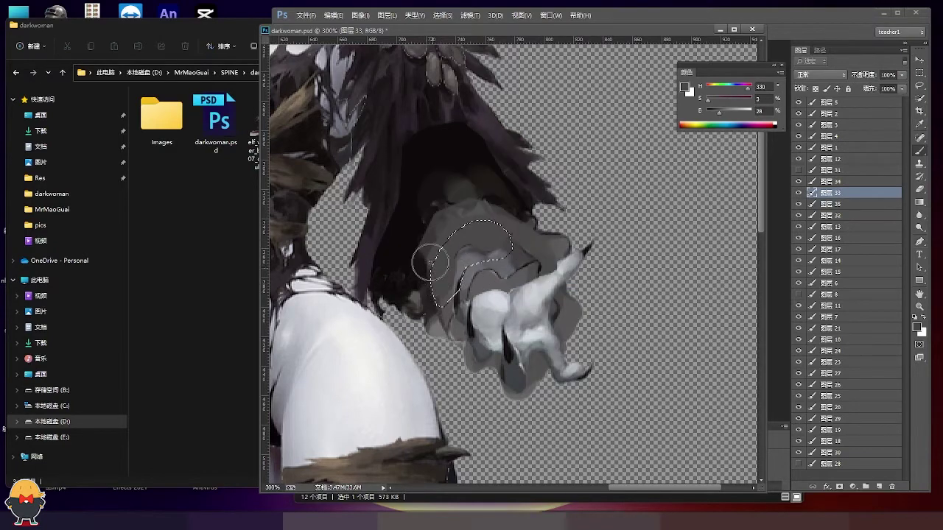
alt+click(478, 231)
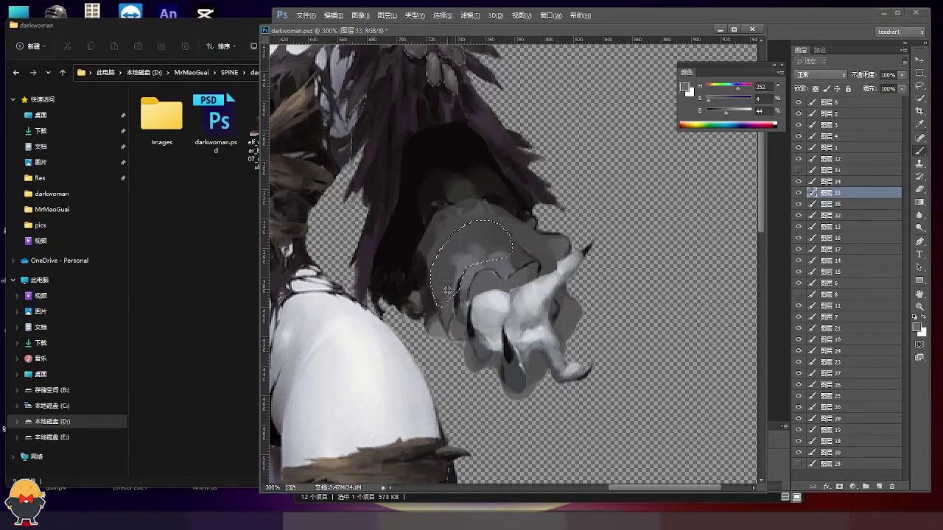
key(alt+BackSpace)
key(ctrl+d)
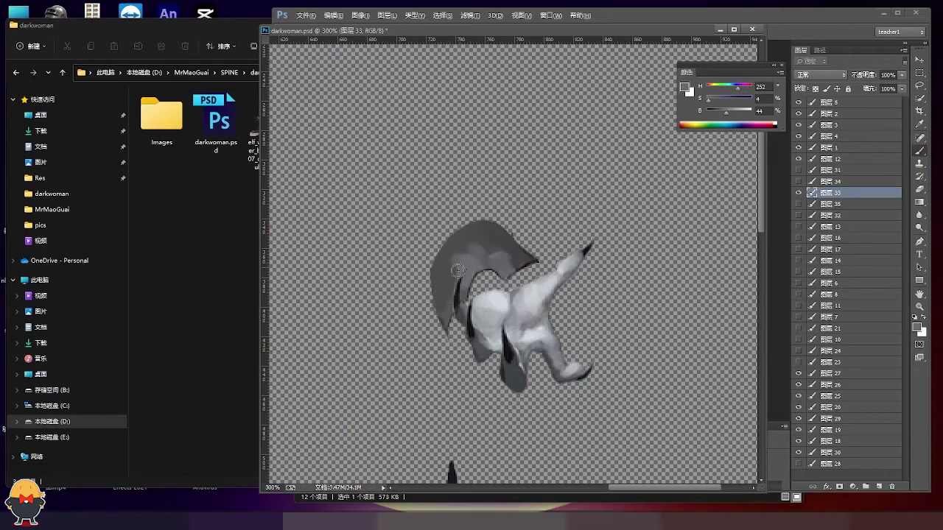
alt+click(458, 270)
Move layer 35 above layer 33 and raise its opacity to 87%.
alt+click(799, 192)
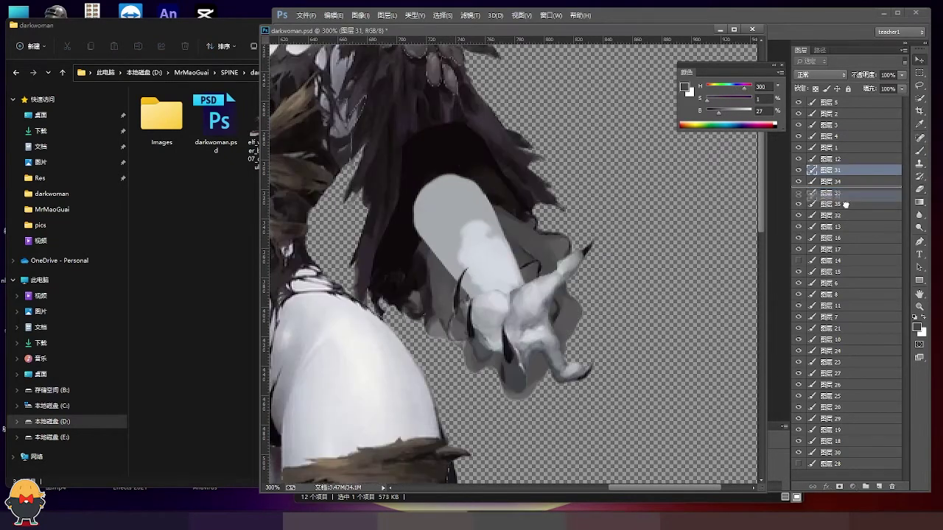
ctrl+click(507, 210)
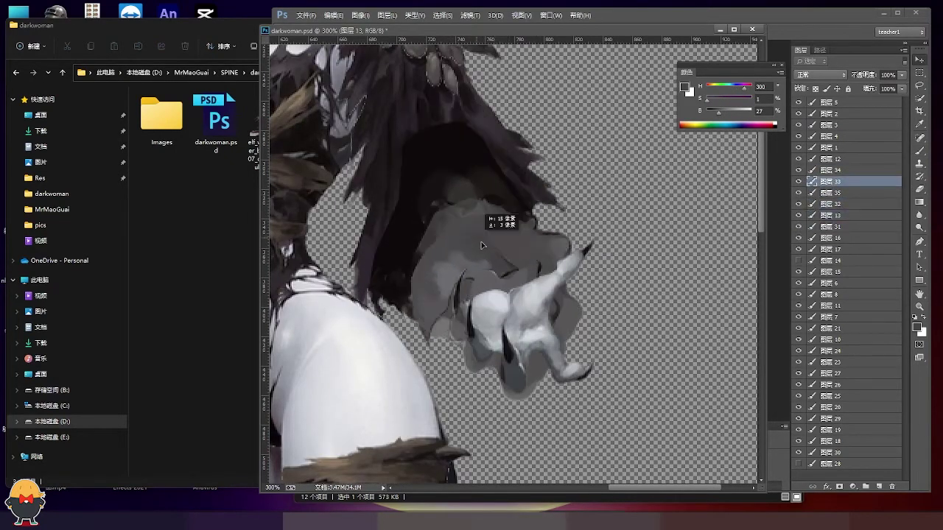
alt+click(799, 203)
click(837, 192)
drag(836, 192, 836, 181)
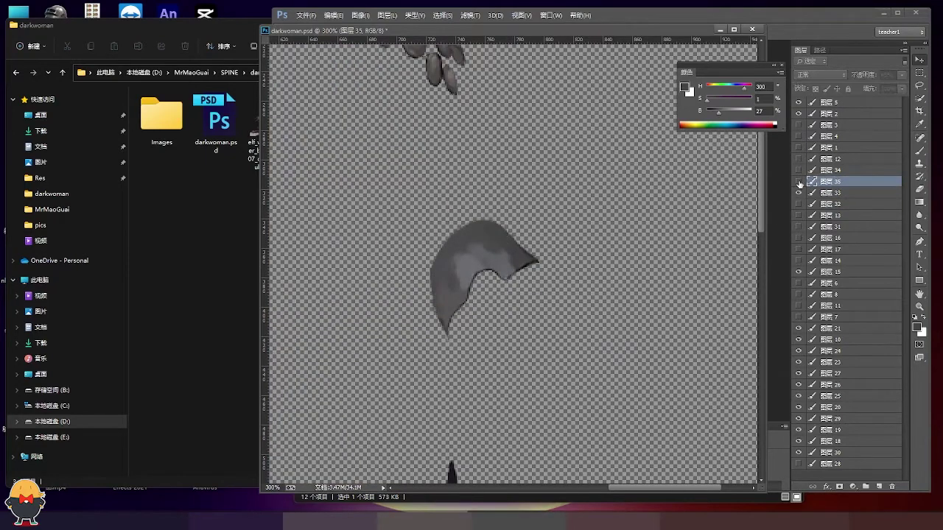
drag(855, 76, 869, 78)
Toggle visibility across layers 31, 32, 33 and 35 to check the sleeve stacking.
key(alt+bracketleft)
key(alt+bracketleft)
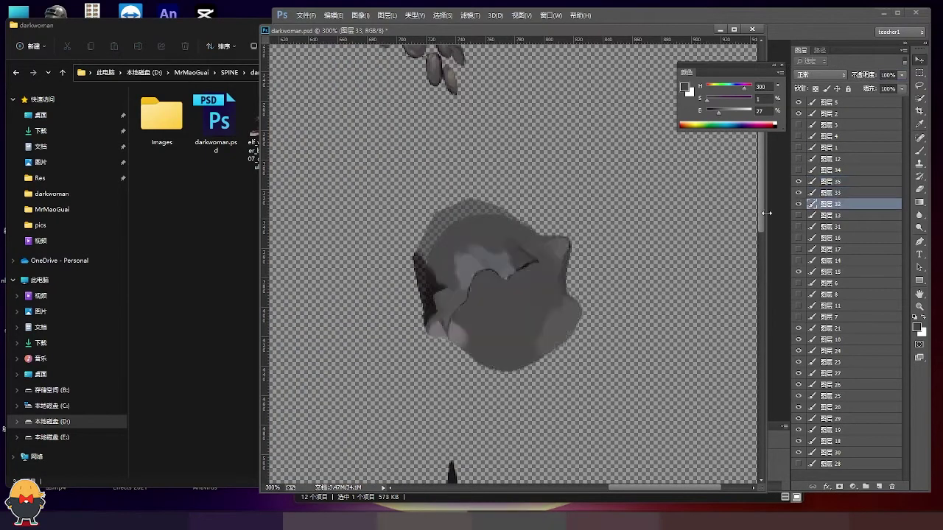
click(798, 216)
key(alt+bracketright)
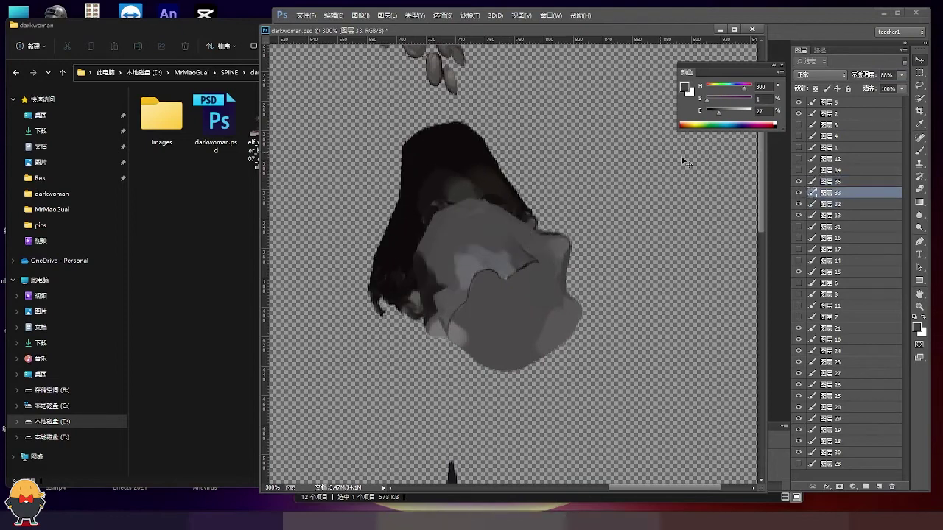
alt+click(799, 193)
key(alt+bracketleft)
key(alt+bracketleft)
key(alt+bracketleft)
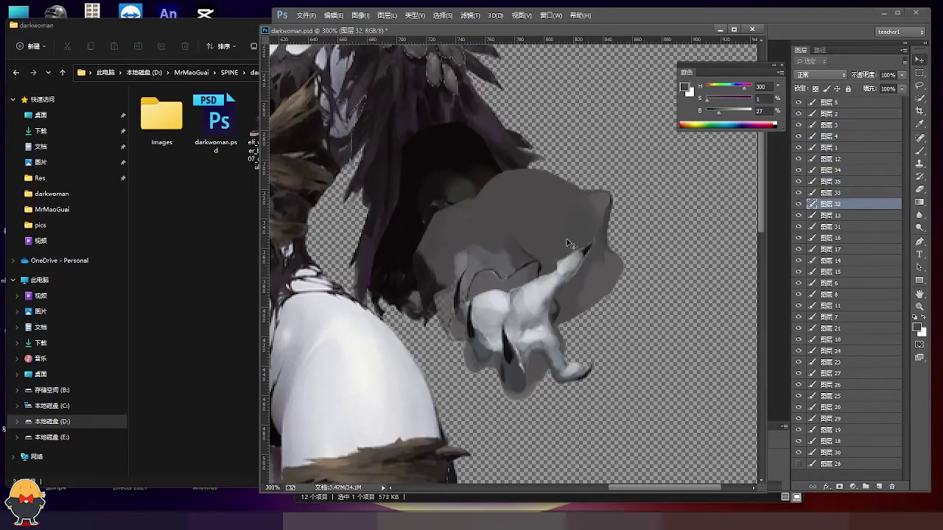
click(799, 203)
key(alt+bracketright)
key(alt+bracketright)
key(alt+bracketright)
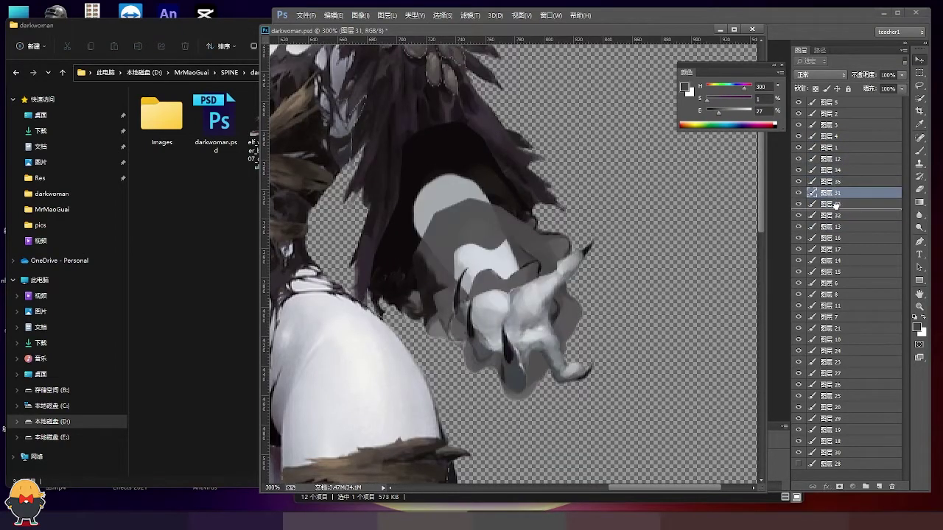
Move layer 6 above layer 12 and select layers 34 and 32 together.
drag(503, 243, 562, 309)
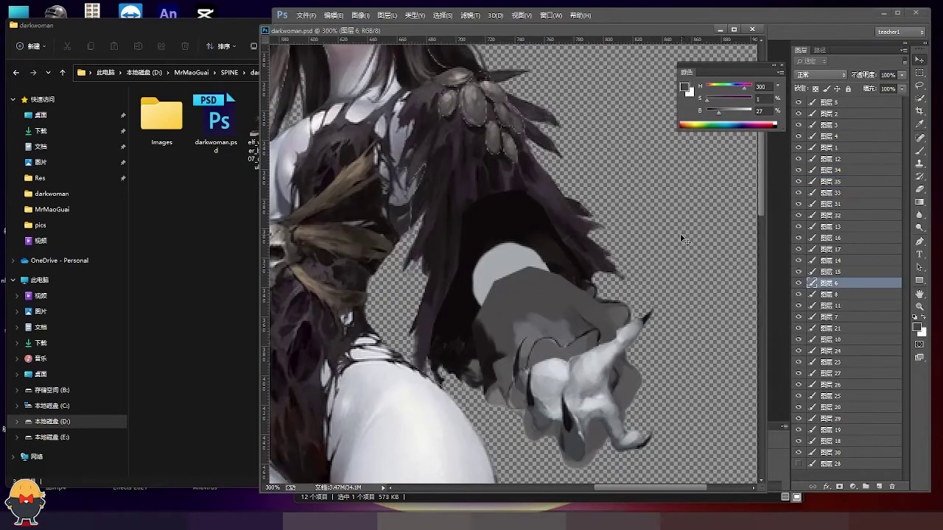
key(b)
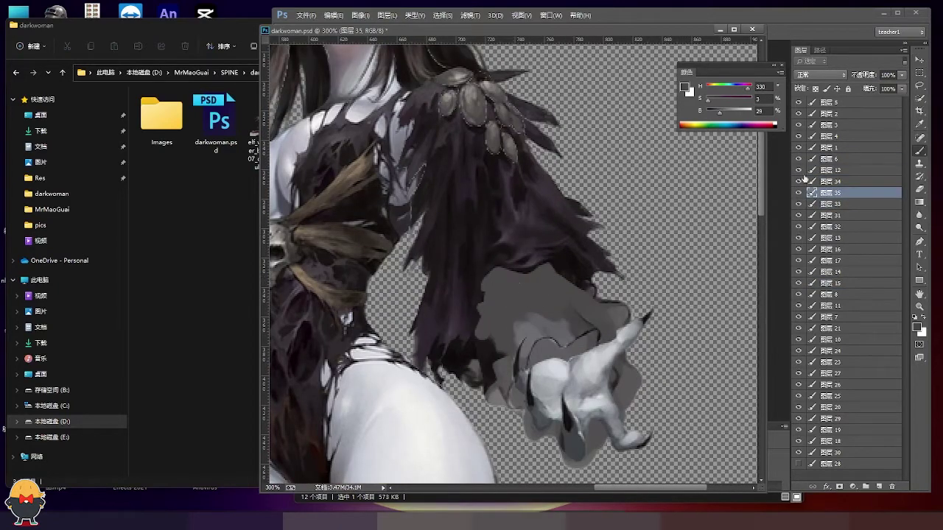
mouse_move(798, 181)
mouse_down()
mouse_move(799, 102)
mouse_move(798, 181)
mouse_move(840, 254)
mouse_up()
ctrl+click(812, 238)
key(ctrl+d)
ctrl+click(621, 379)
ctrl+click(825, 181)
key(ctrl+1)
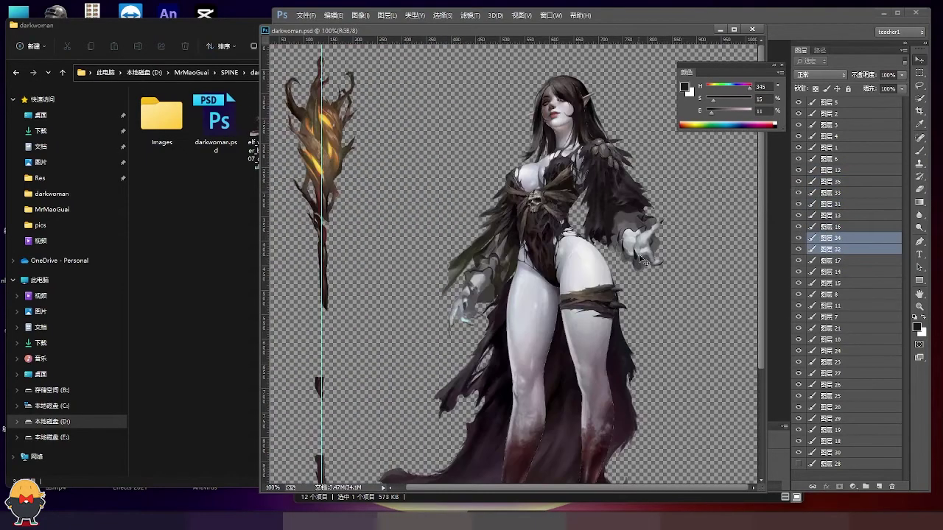
Hide layer 35 and paint a dark grey stroke on the layer 33 sleeve.
scroll(644, 260, up, 3)
ctrl+click(614, 248)
key(b)
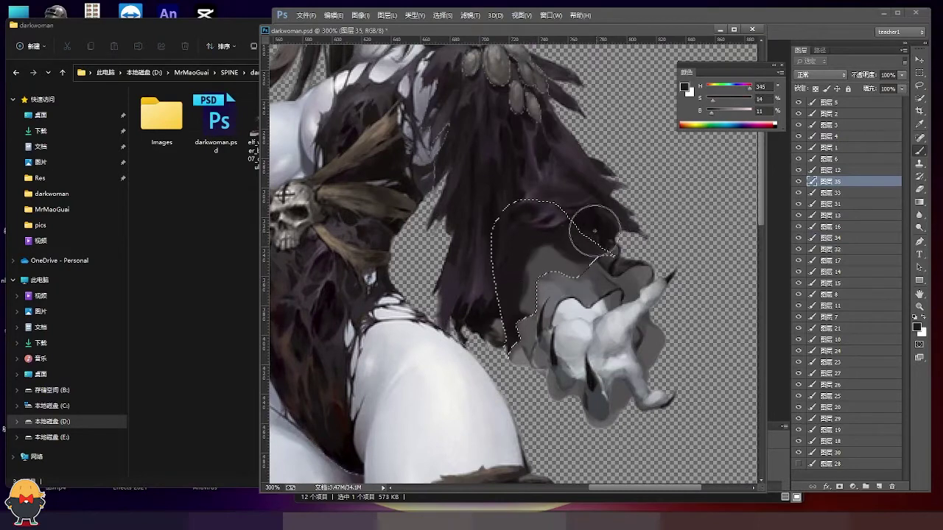
click(798, 181)
click(836, 193)
ctrl+click(812, 193)
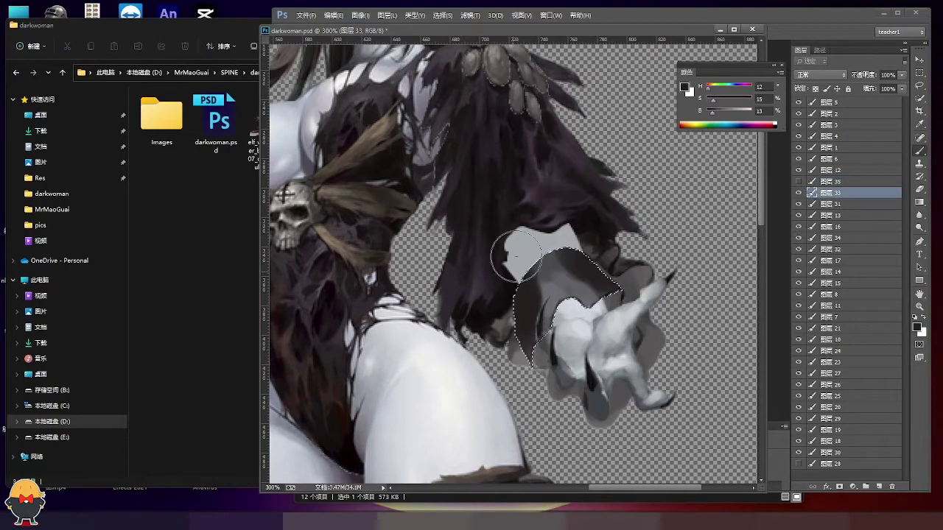
drag(532, 280, 530, 234)
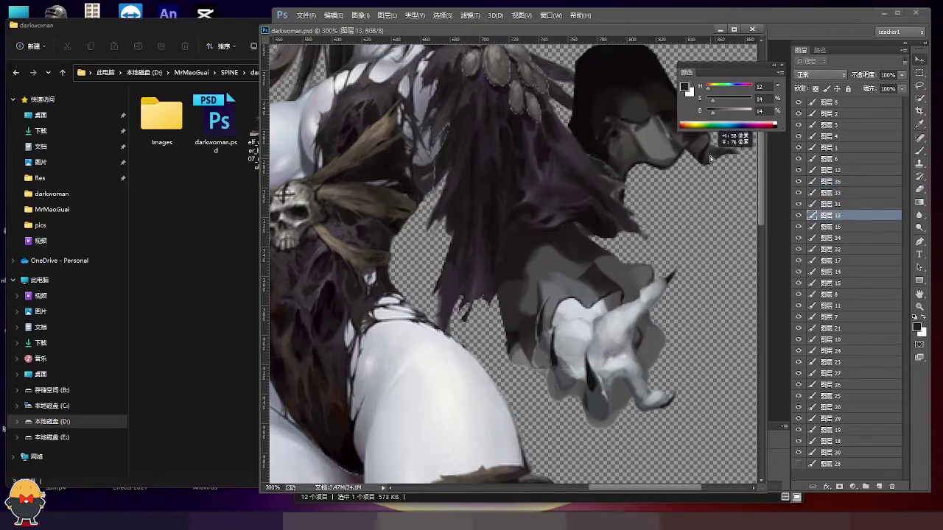
Shift the layer 13 sleeve piece down-right, then step back to restore layers 35 and 36.
alt+click(623, 124)
ctrl+click(628, 273)
ctrl+click(626, 264)
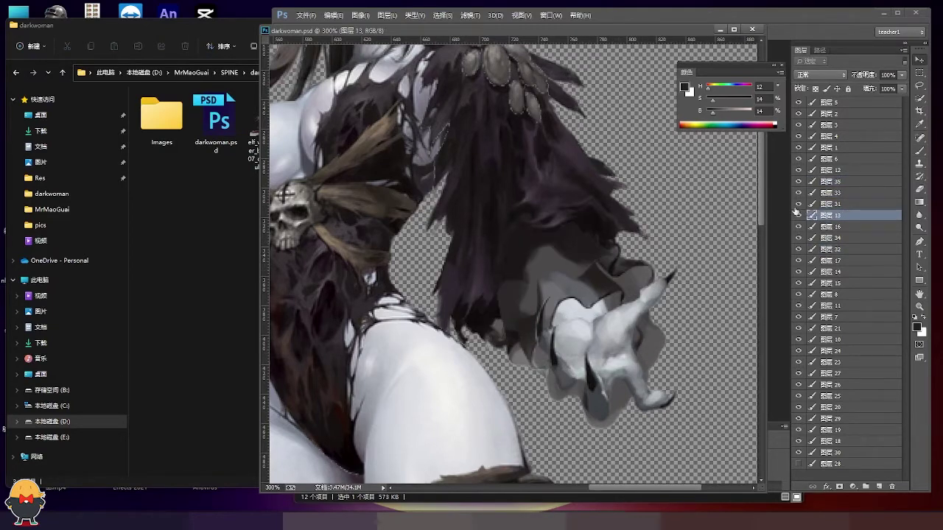
drag(591, 254, 601, 276)
ctrl+click(575, 344)
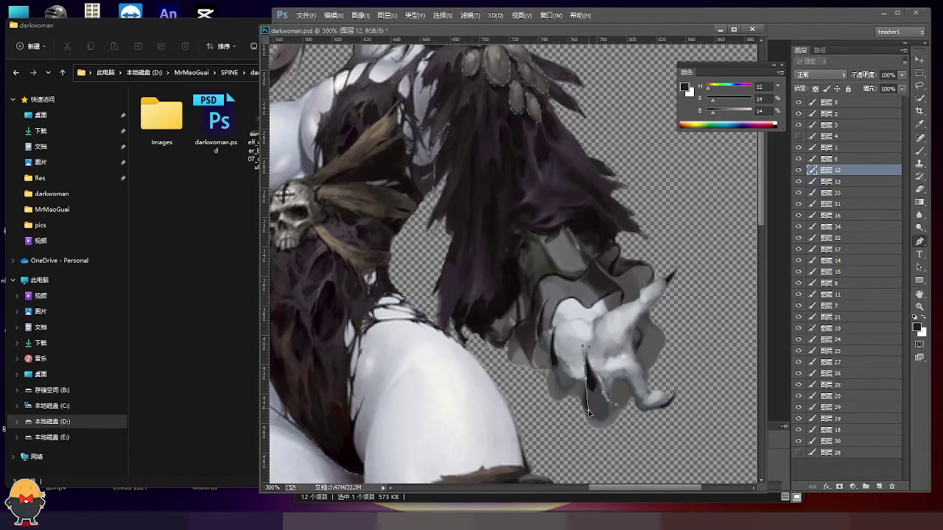
key(ctrl+z)
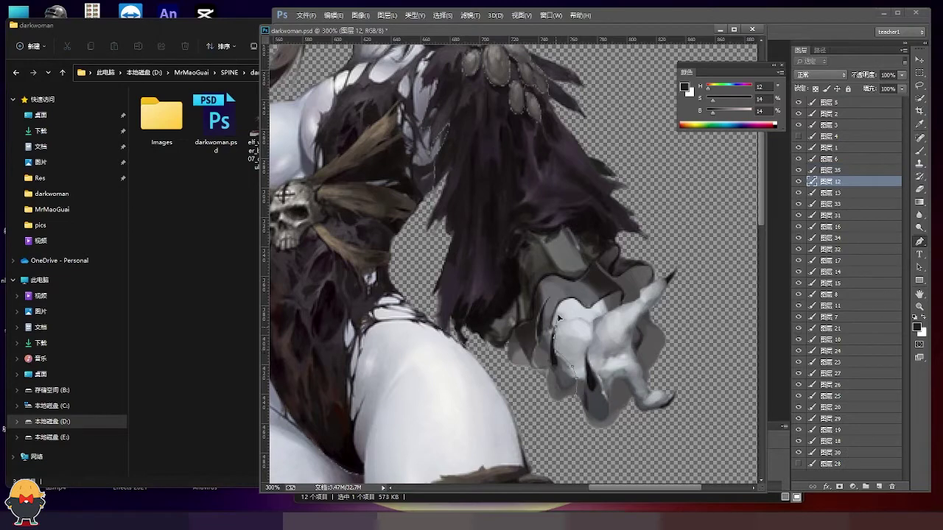
key(ctrl+alt+z)
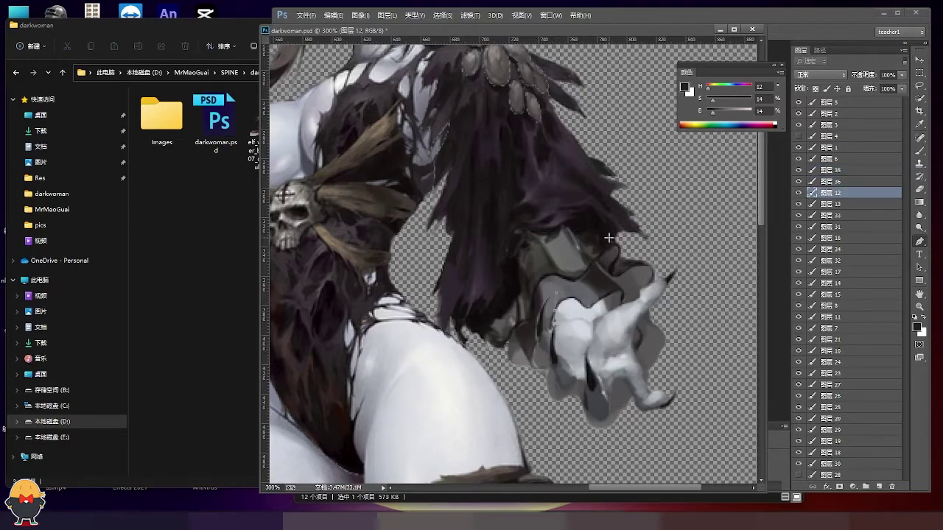
key(ctrl+alt+z)
key(ctrl+alt+z)
Paint dark shading between the hand's fingers, checking it against the sleeve layer.
key(b)
alt+click(560, 339)
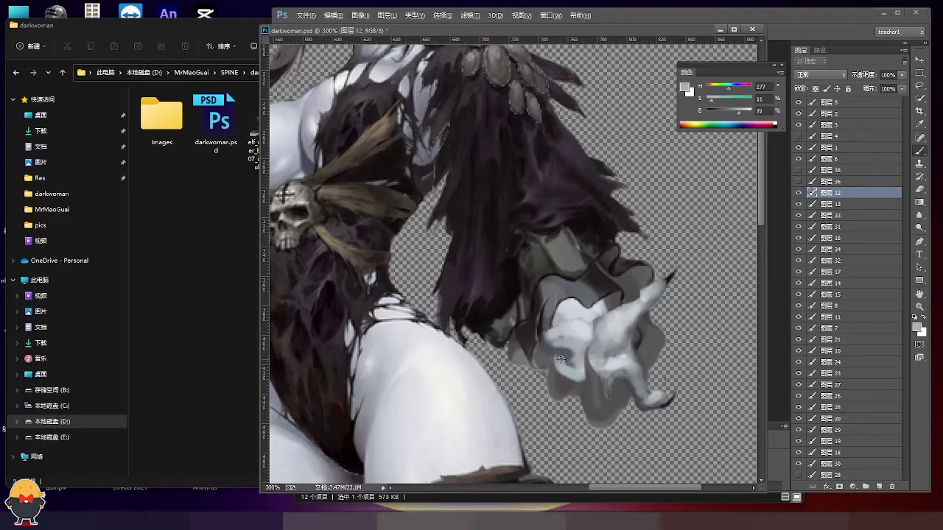
alt+click(584, 375)
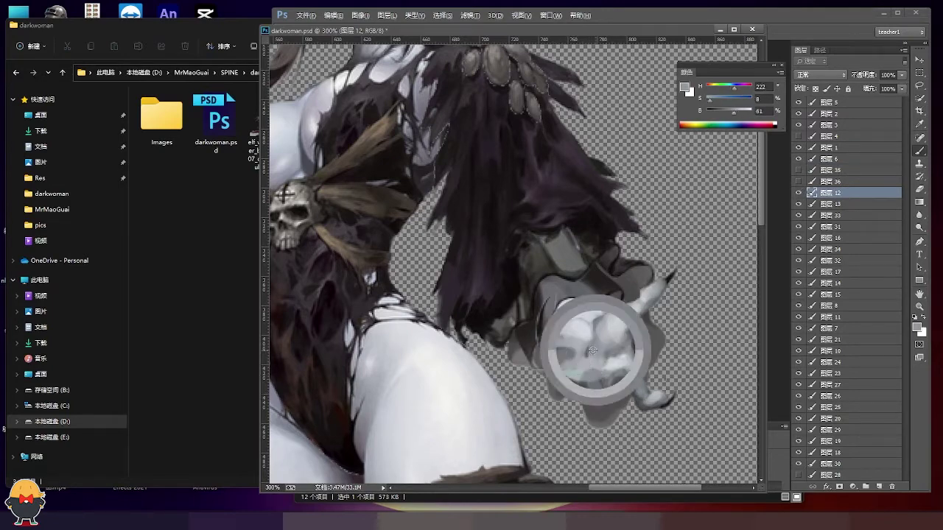
mouse_move(553, 325)
mouse_down()
mouse_move(556, 364)
mouse_move(595, 378)
mouse_move(589, 339)
mouse_up()
key(ctrl+z)
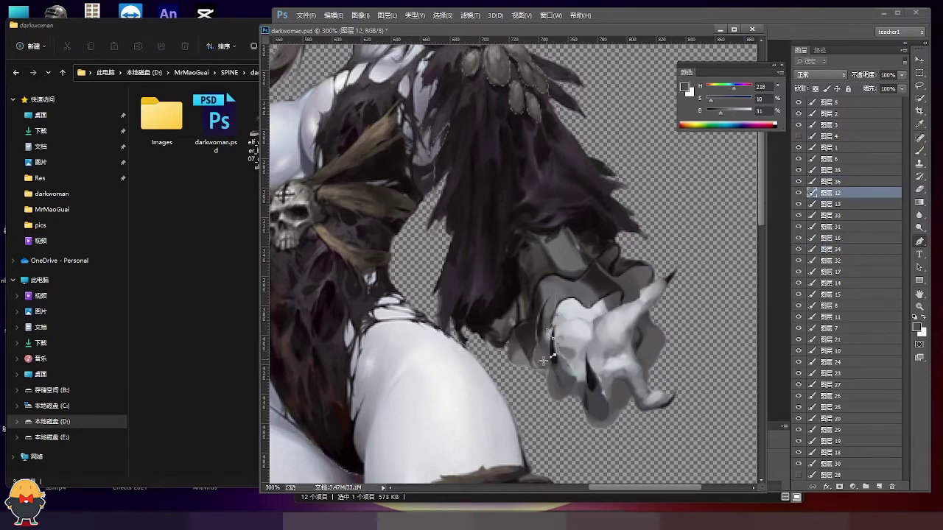
key(ctrl+shift+z)
key(ctrl+shift+z)
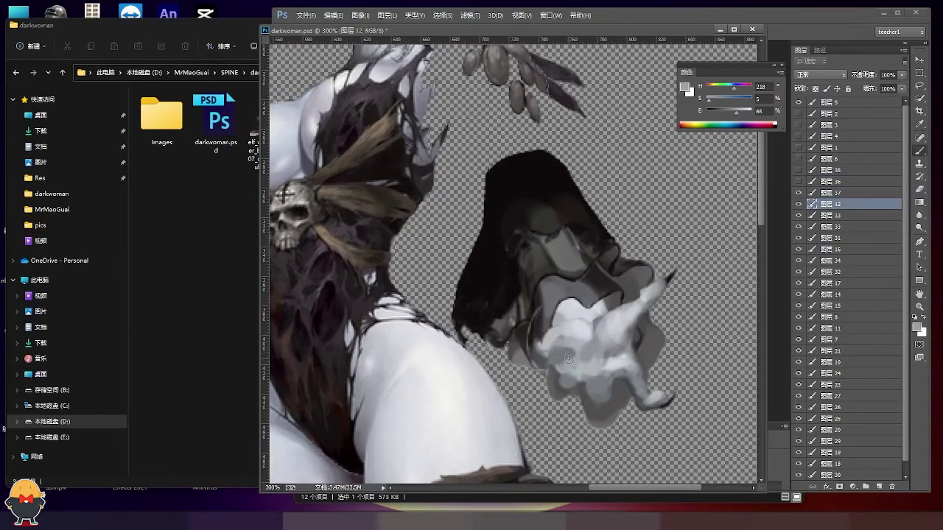
alt+click(553, 348)
key(ctrl+z)
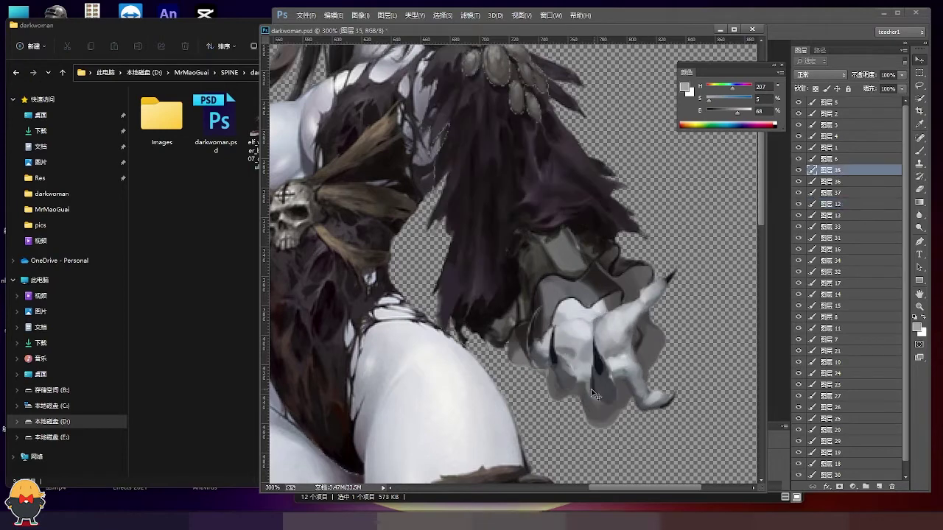
drag(642, 274, 653, 277)
Select the shoulder path, isolate cloak layer 6, and add new layer 38.
ctrl+click(652, 277)
scroll(560, 333, up, 5)
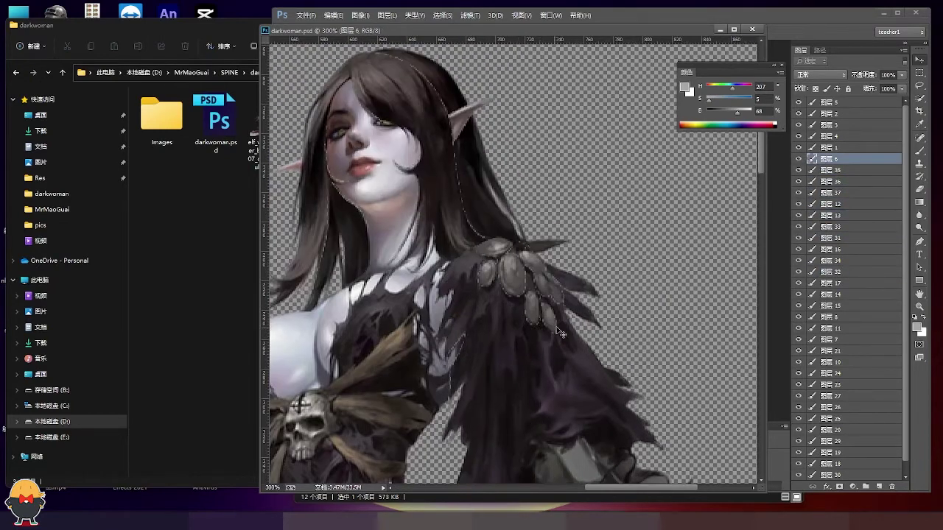
key(ctrl+Return)
click(832, 171)
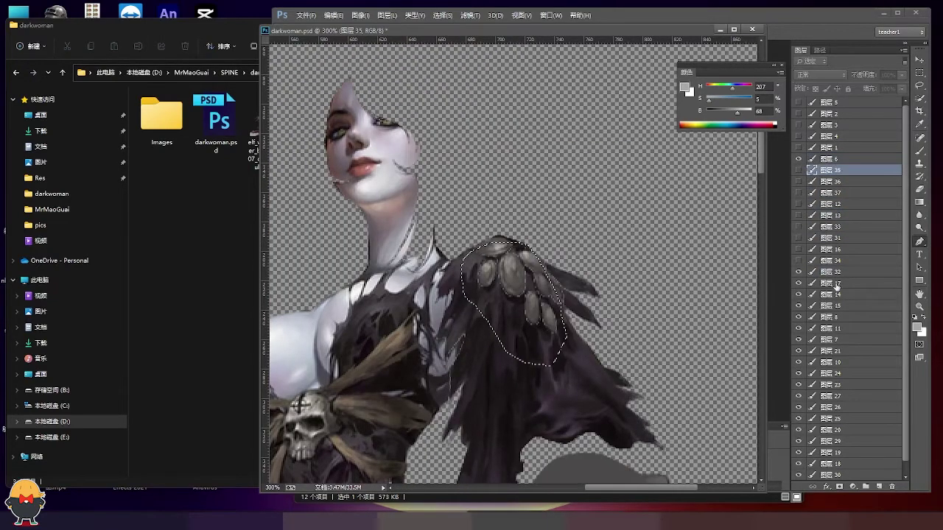
drag(798, 317, 800, 171)
click(799, 158)
click(878, 487)
key(b)
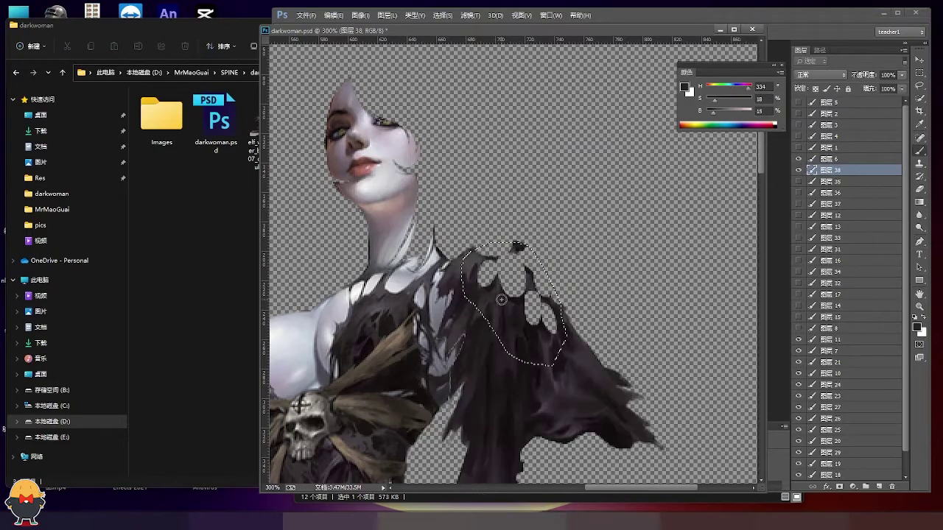
Paint sampled dark purple cloak inside the shoulder selection, then deselect.
alt+click(479, 295)
drag(531, 282, 537, 326)
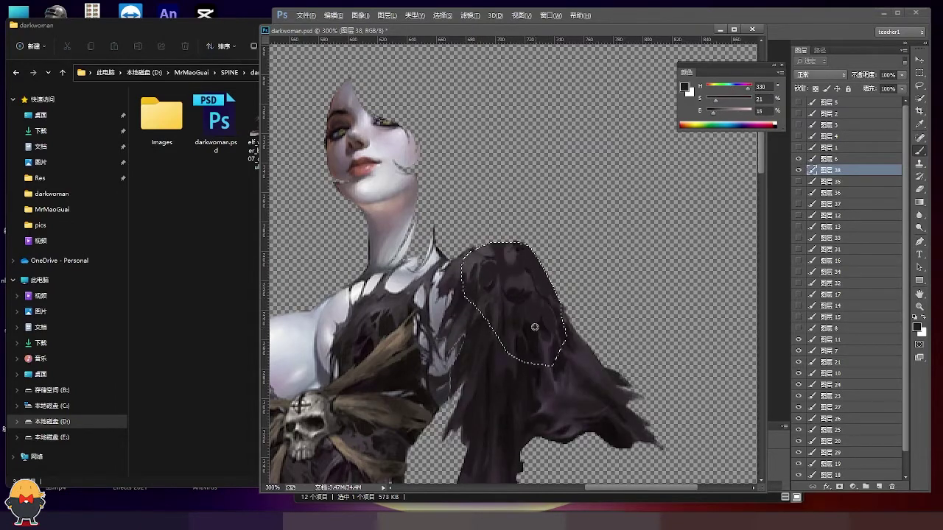
ctrl+click(530, 287)
alt+click(516, 280)
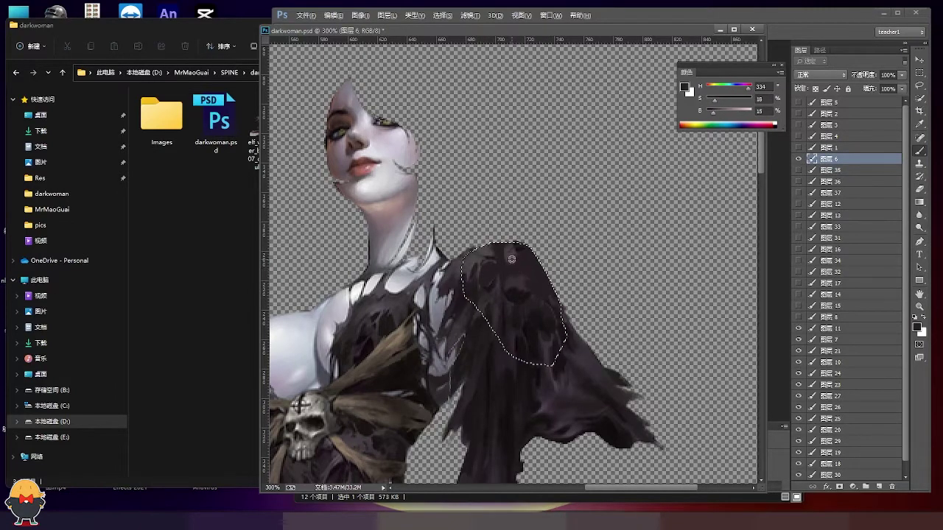
drag(488, 275, 547, 306)
alt+click(508, 269)
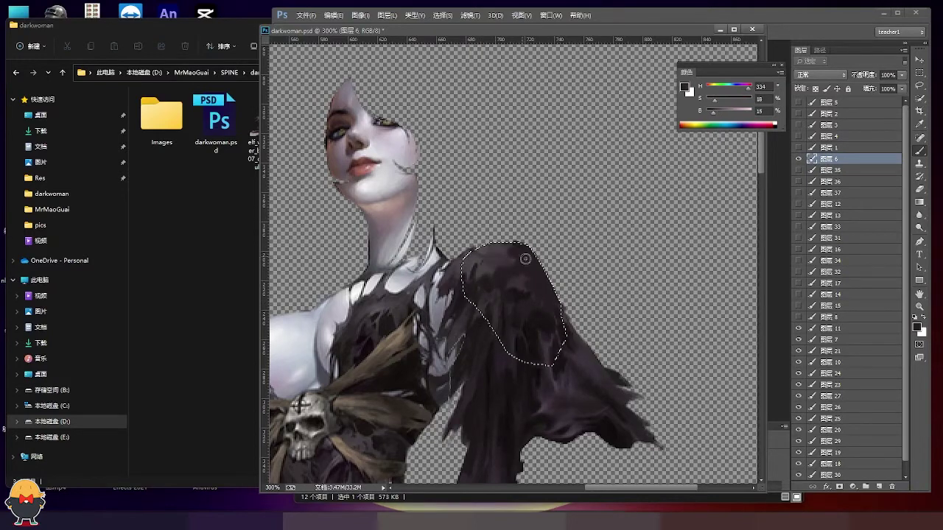
key(ctrl+d)
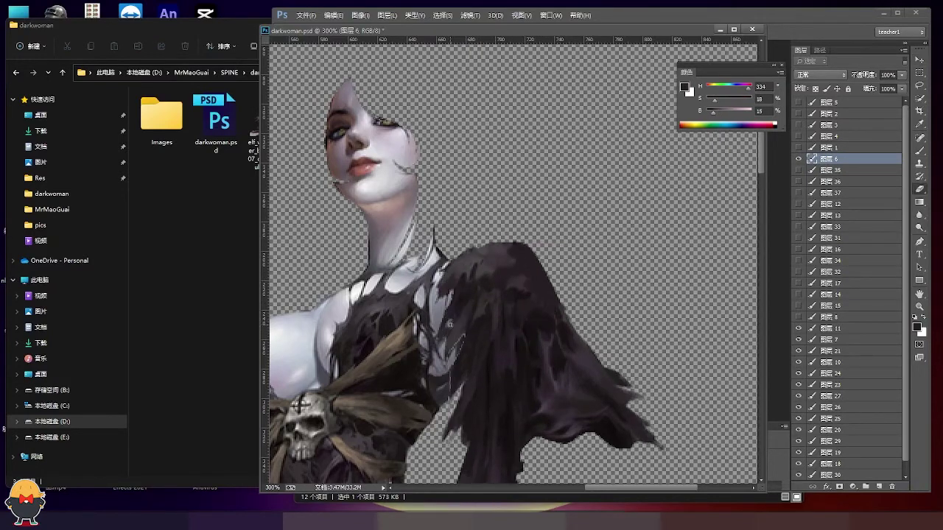
Show all layers, move layer 15 above layer 6, and nudge the shoulder pads left-down.
alt+click(797, 158)
drag(832, 306, 833, 164)
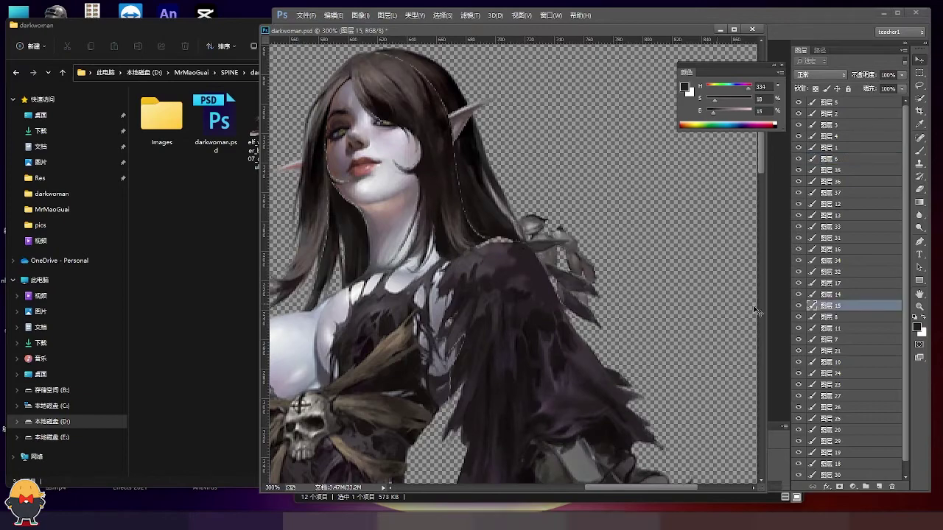
drag(566, 302, 548, 313)
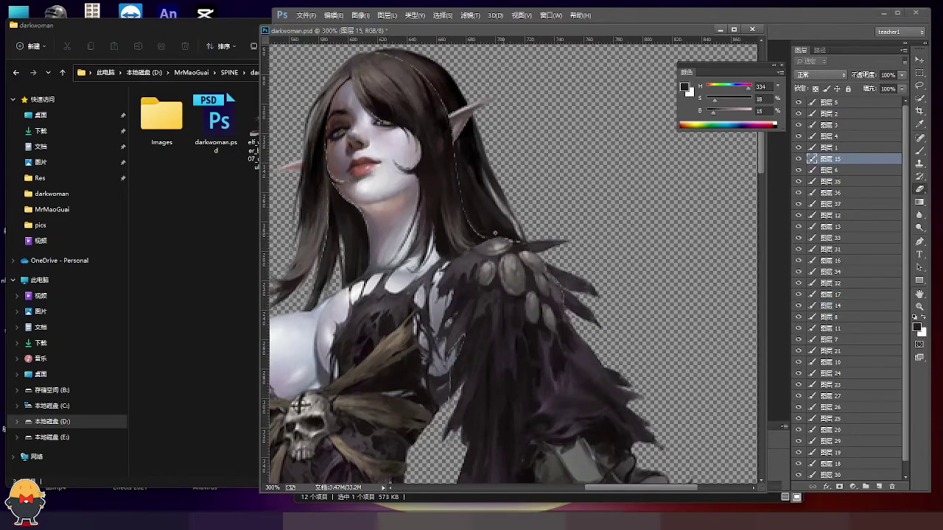
drag(397, 188, 507, 276)
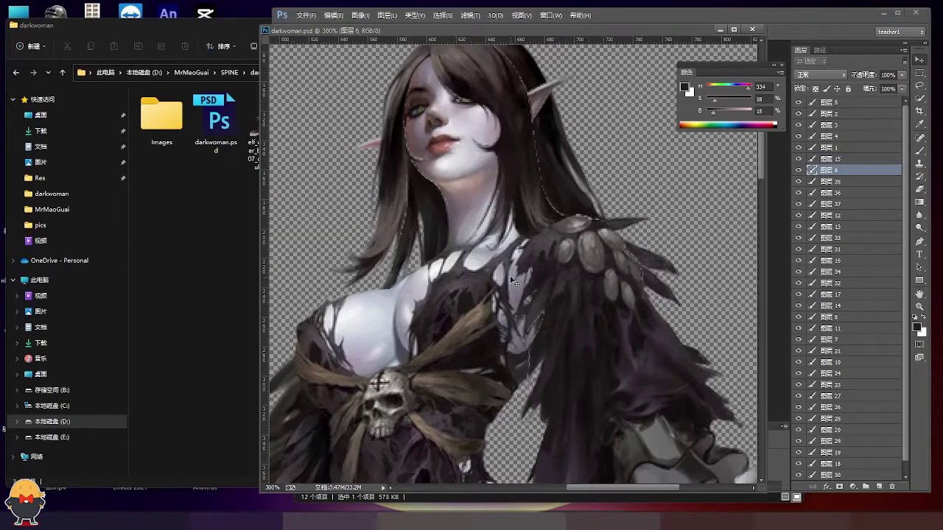
ctrl+click(507, 276)
Trace the face, neck and shoulder outline with a path and turn it into a selection.
key(p)
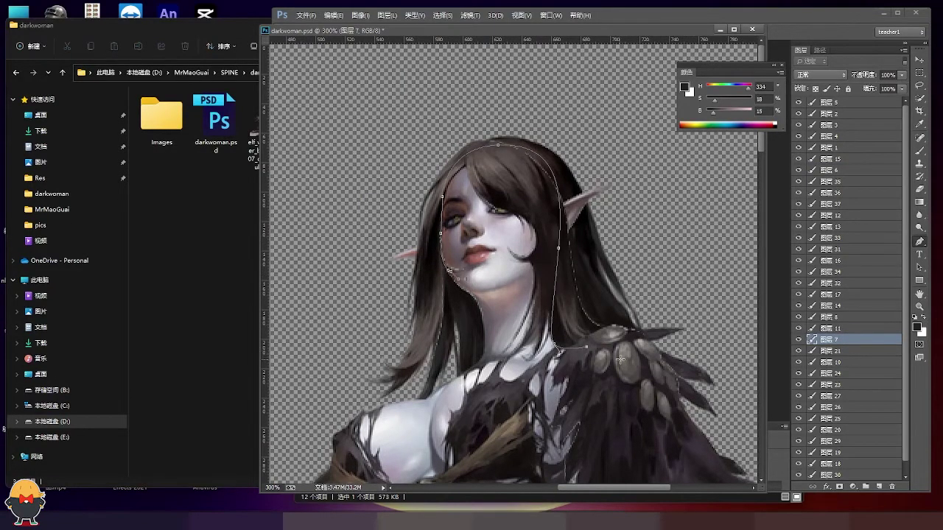
scroll(620, 359, down, 3)
drag(604, 257, 615, 312)
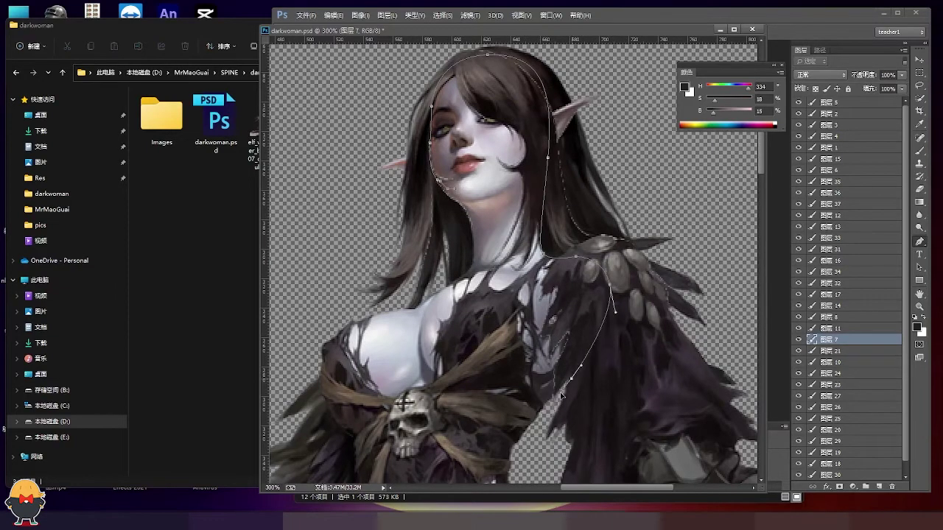
scroll(487, 374, down, 5)
scroll(487, 373, up, 5)
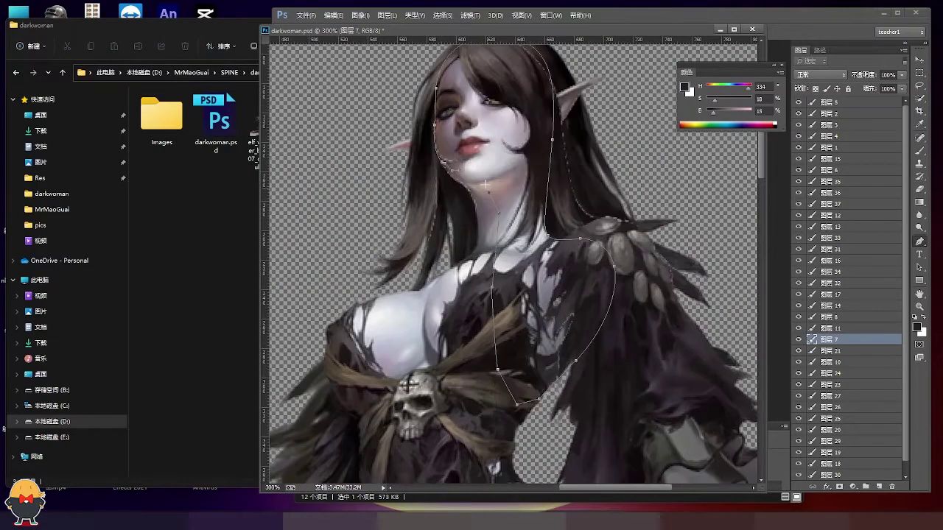
right_click(496, 150)
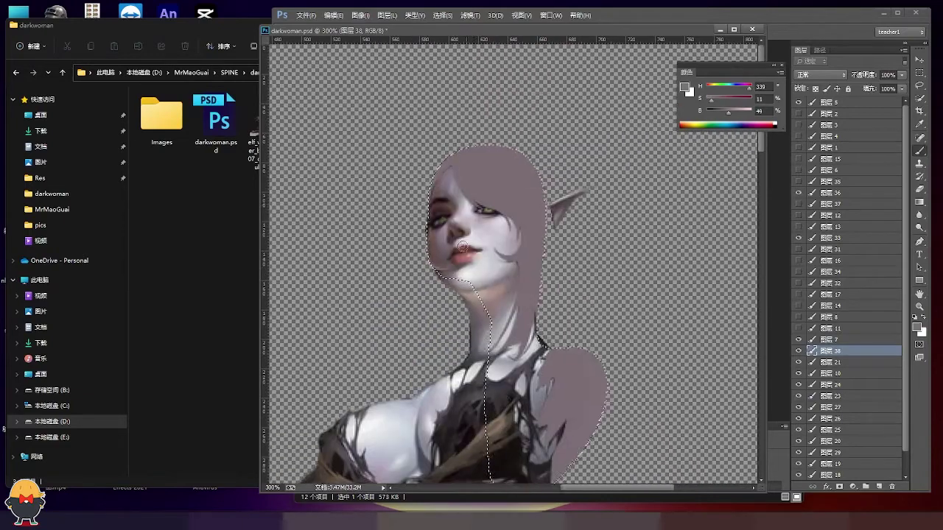
Paint light grey skin over the scalp and dark strokes on the shoulder.
drag(528, 216, 516, 294)
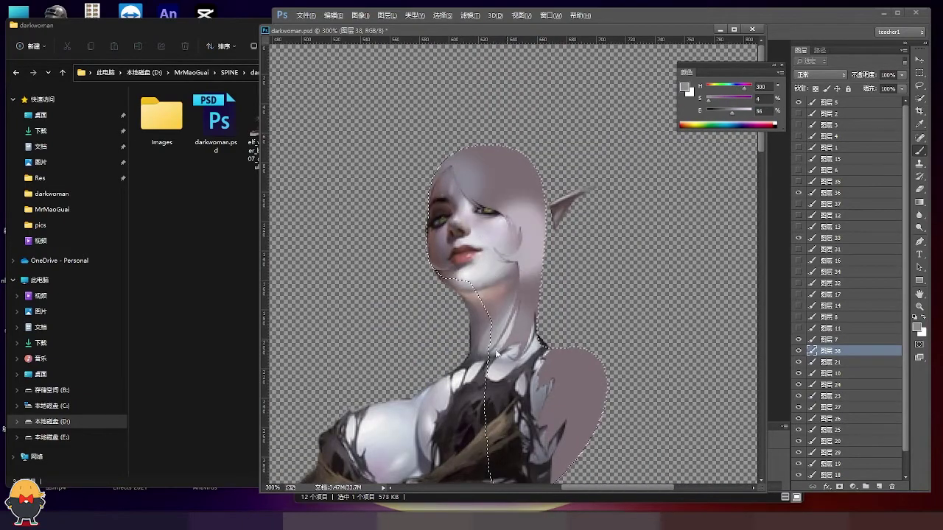
scroll(534, 326, down, 3)
alt+click(527, 324)
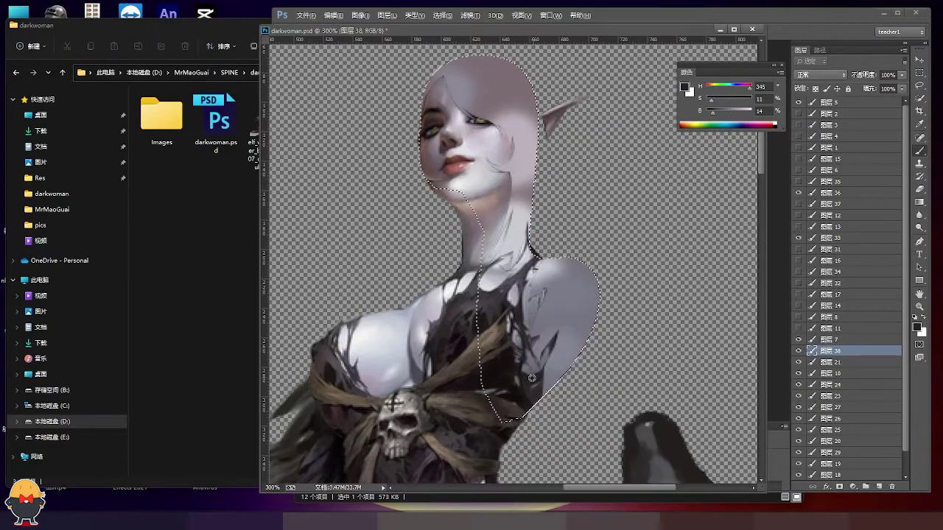
drag(564, 335, 531, 409)
alt+click(510, 254)
scroll(510, 254, up, 3)
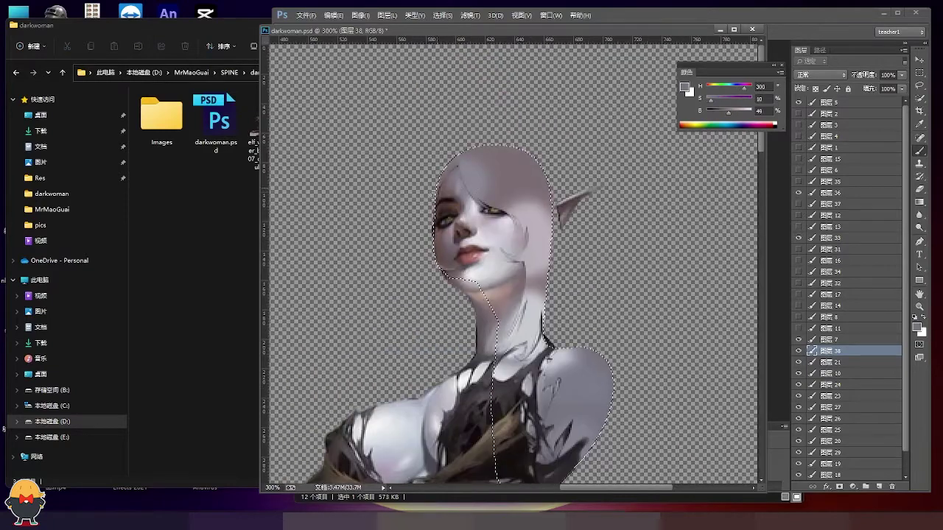
On layer 7, spot-heal the marks on the cheek, neck and shoulder.
key(alt+bracketright)
right_click(920, 138)
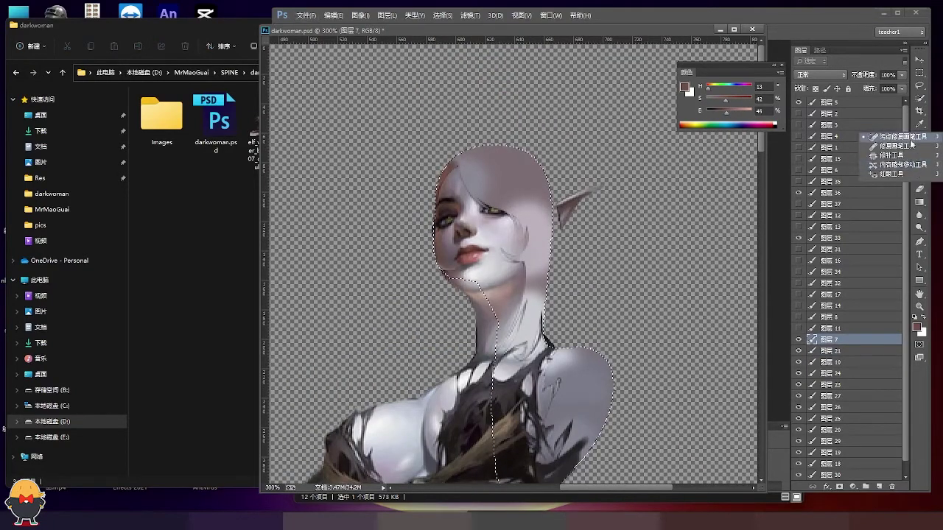
click(884, 137)
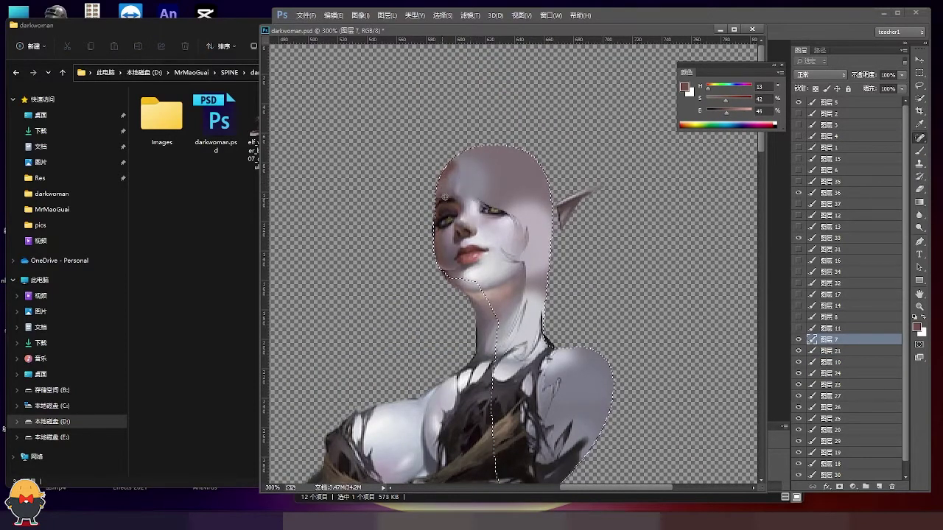
drag(508, 253, 524, 253)
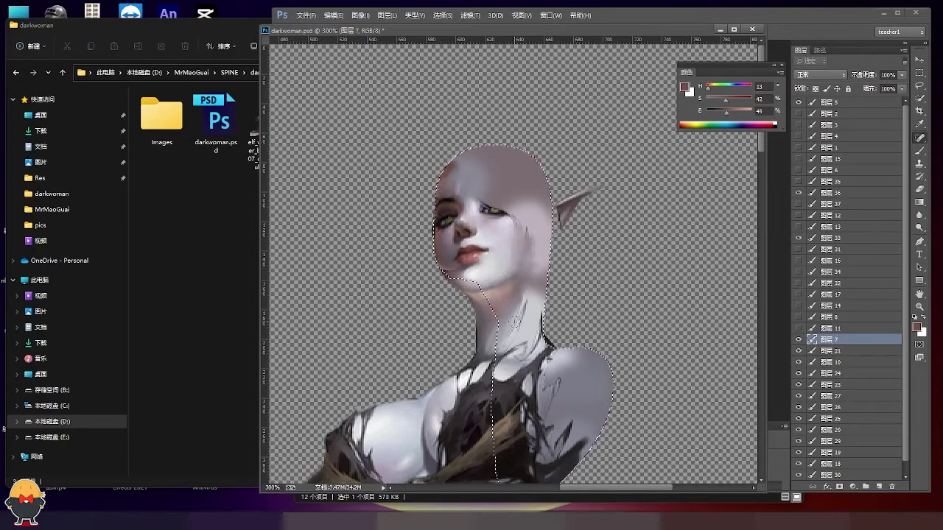
drag(516, 321, 520, 352)
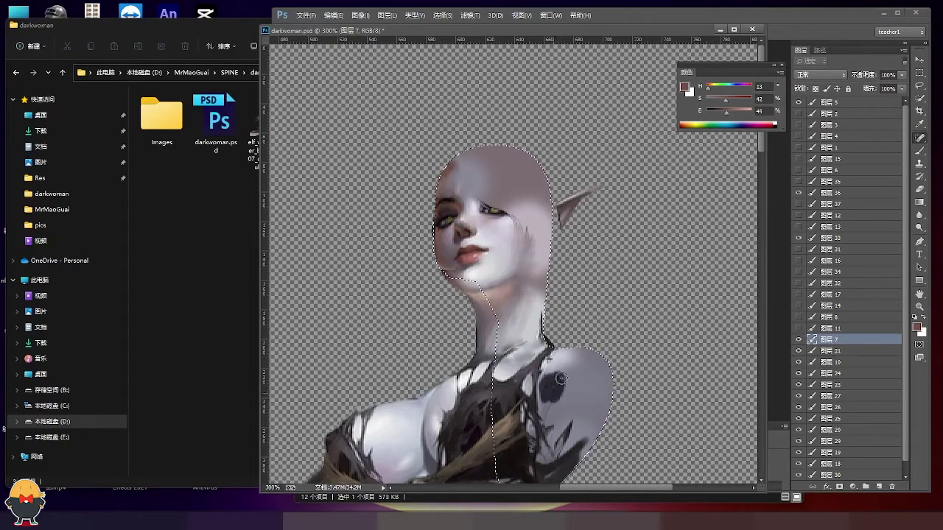
drag(560, 378, 560, 379)
scroll(560, 379, down, 3)
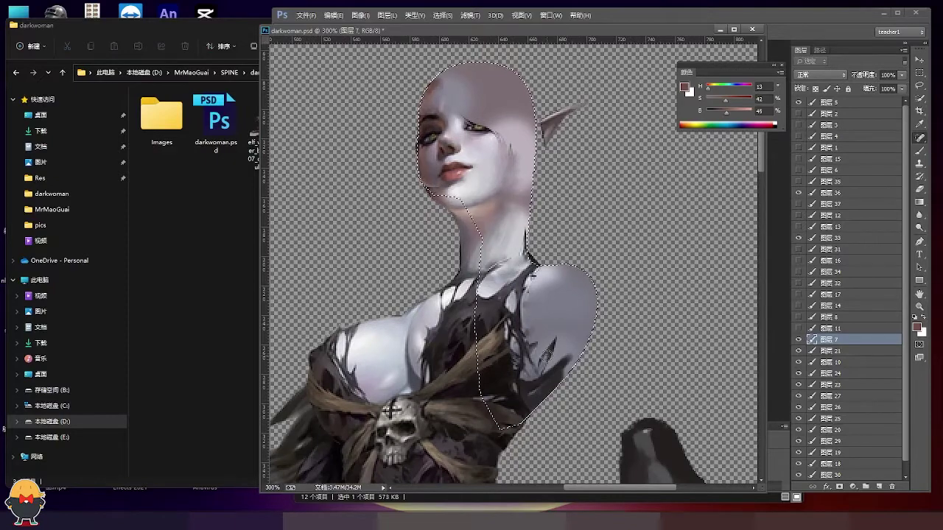
scroll(532, 299, up, 2)
alt+click(543, 228)
key(Return)
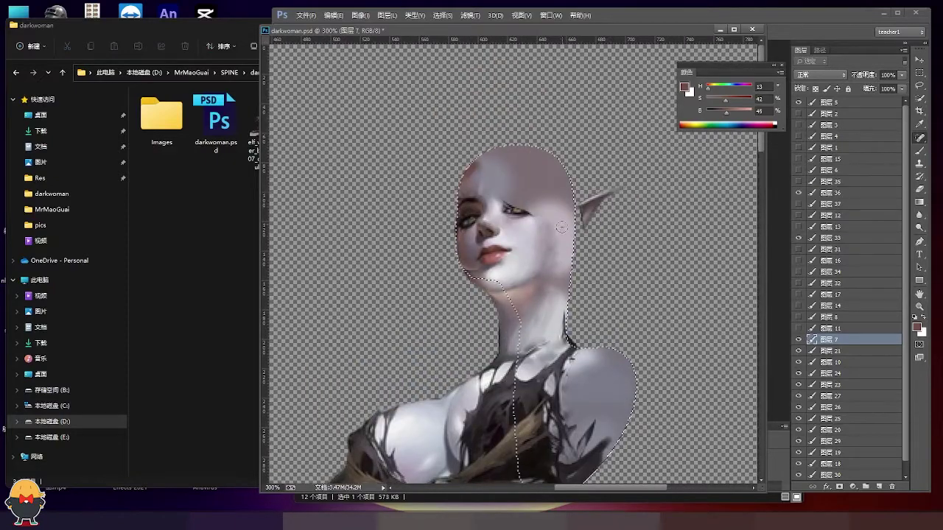
scroll(564, 275, down, 1)
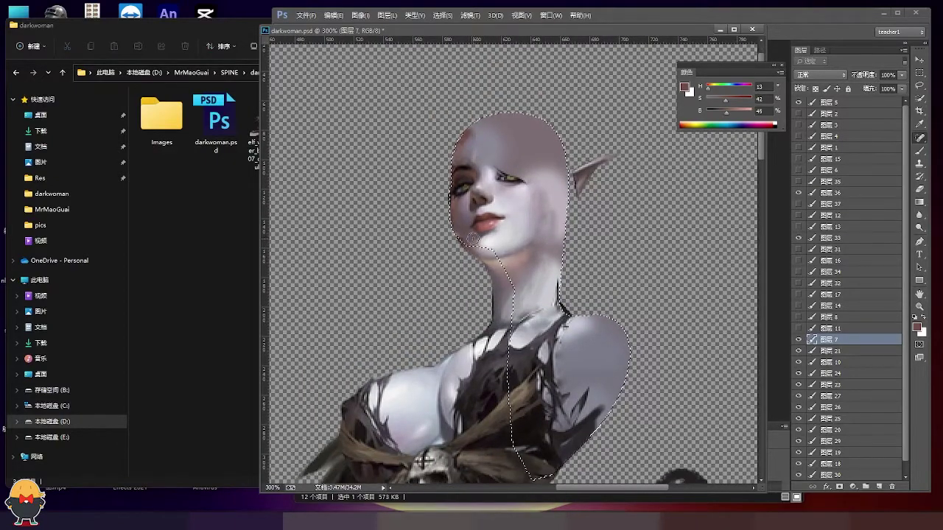
scroll(527, 294, down, 2)
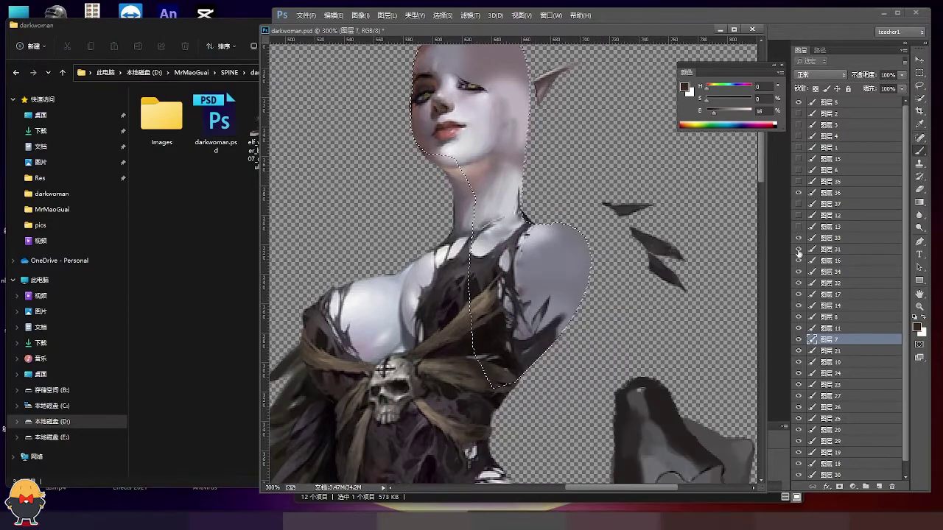
Toggle the other layers' visibility and sample a grey skin tone, zoomed in on the eye.
click(799, 192)
key(ctrl+z)
alt+click(536, 316)
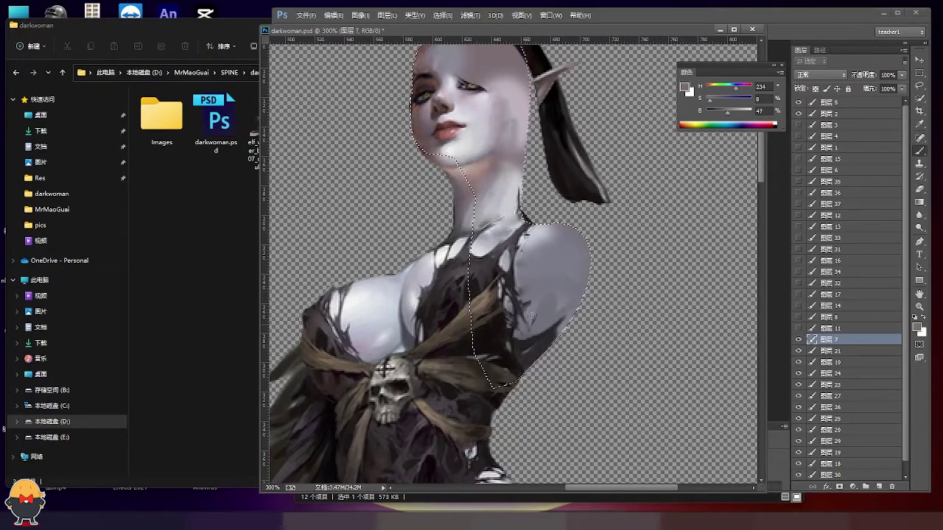
scroll(459, 212, up, 1)
scroll(504, 203, up, 1)
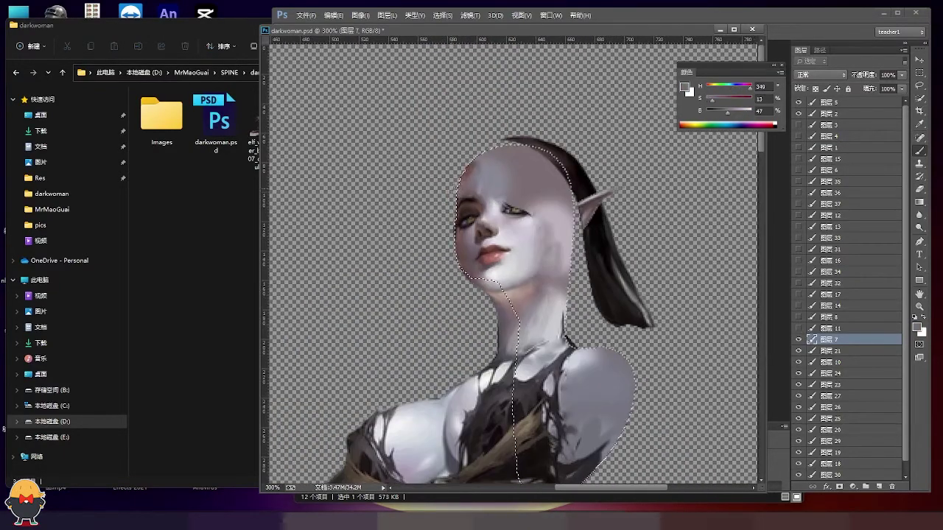
scroll(510, 206, up, 2)
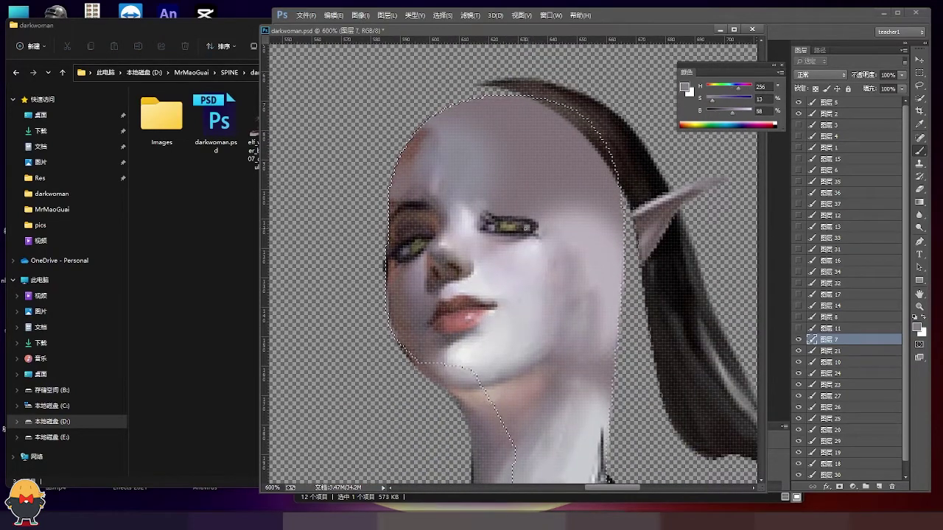
Paint a dark arched eyebrow and eyeliner above the eye, then clear the selection.
drag(476, 192, 545, 189)
drag(478, 214, 525, 218)
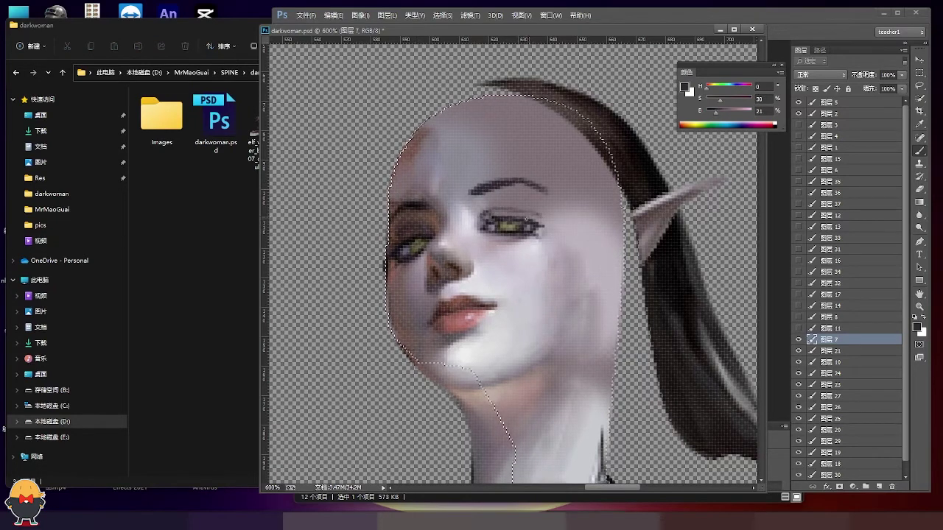
key(ctrl+d)
scroll(571, 271, down, 5)
key(b)
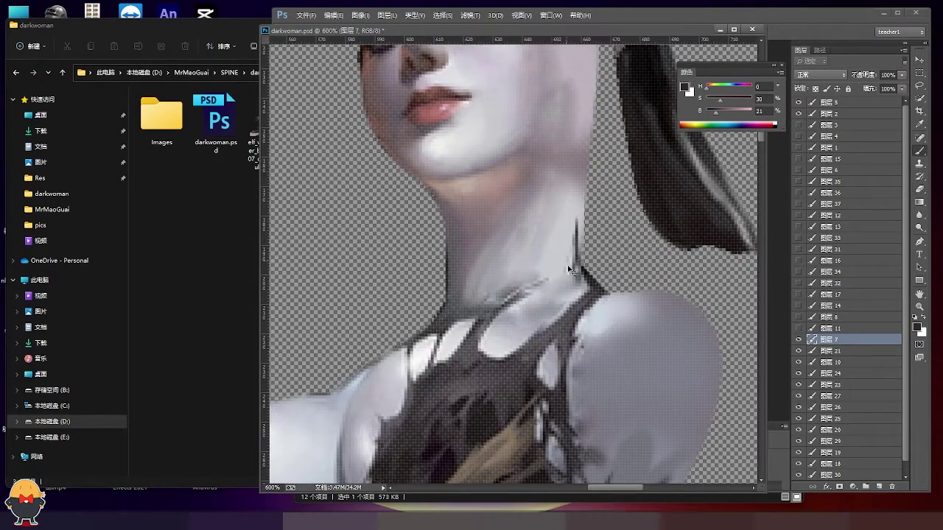
key(ctrl+minus)
key(ctrl+minus)
key(ctrl+minus)
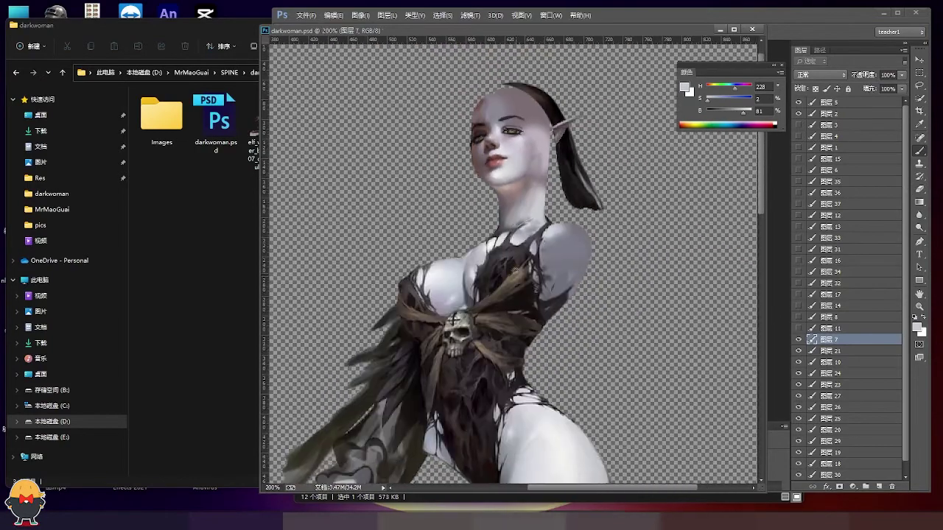
Show hair layer 1 and copy two selected hair strands onto their own layers.
click(798, 328)
click(829, 147)
key(ctrl+plus)
key(ctrl+plus)
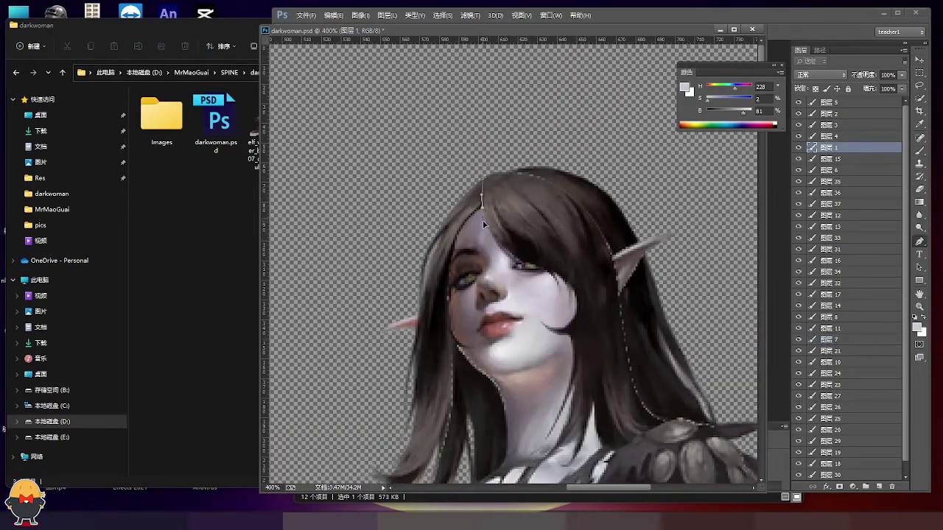
key(ctrl+shift+alt+n)
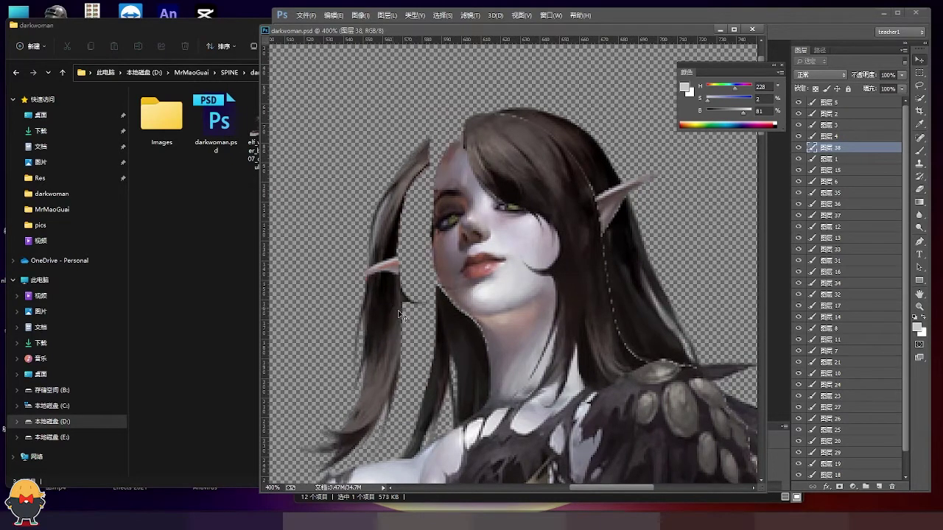
key(alt+bracketleft)
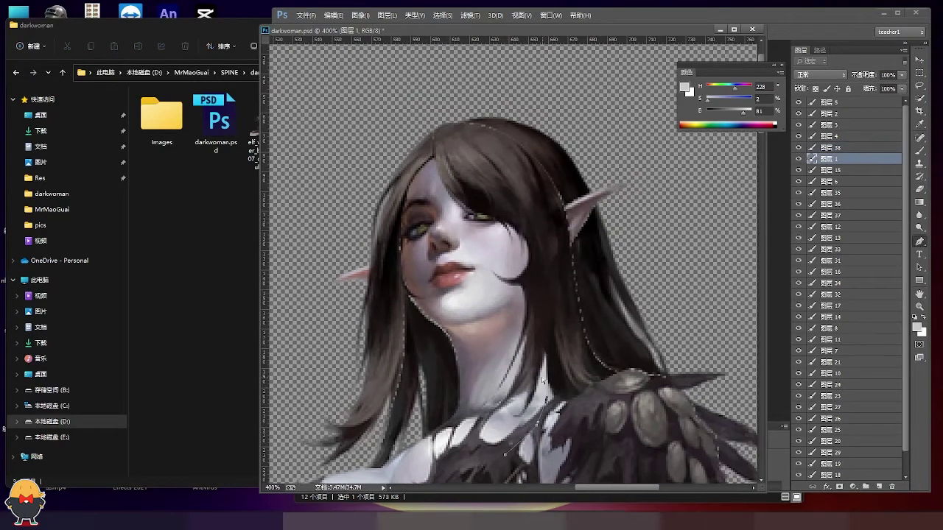
key(ctrl+shift+alt+n)
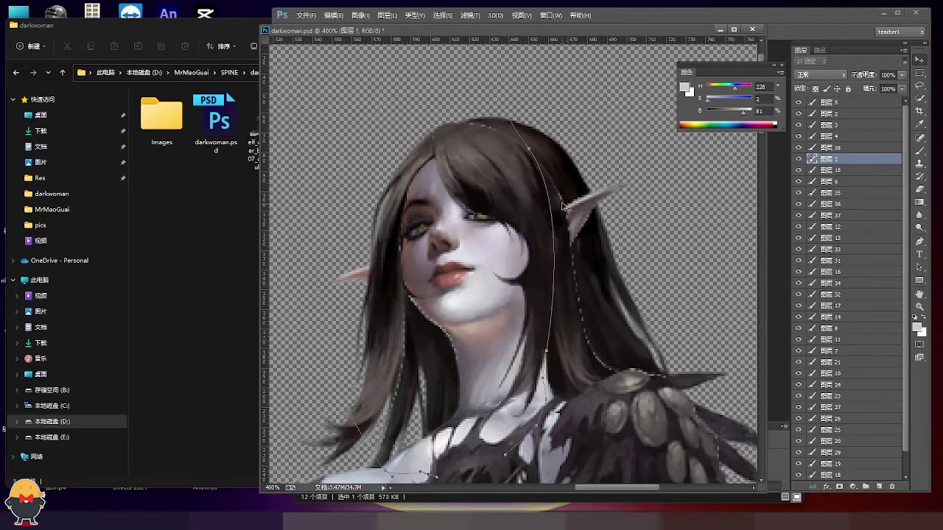
Trace another hair strand and copy it onto its own new layer.
key(p)
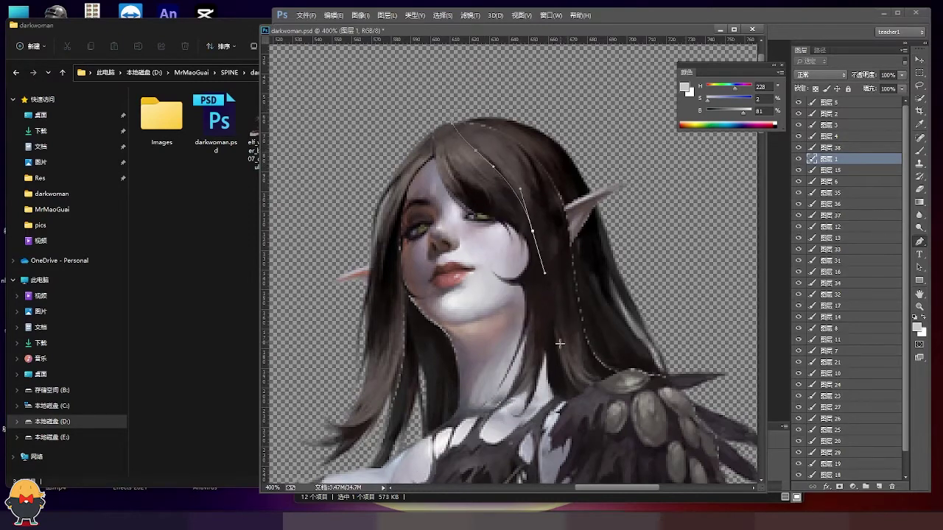
key(v)
key(ctrl+z)
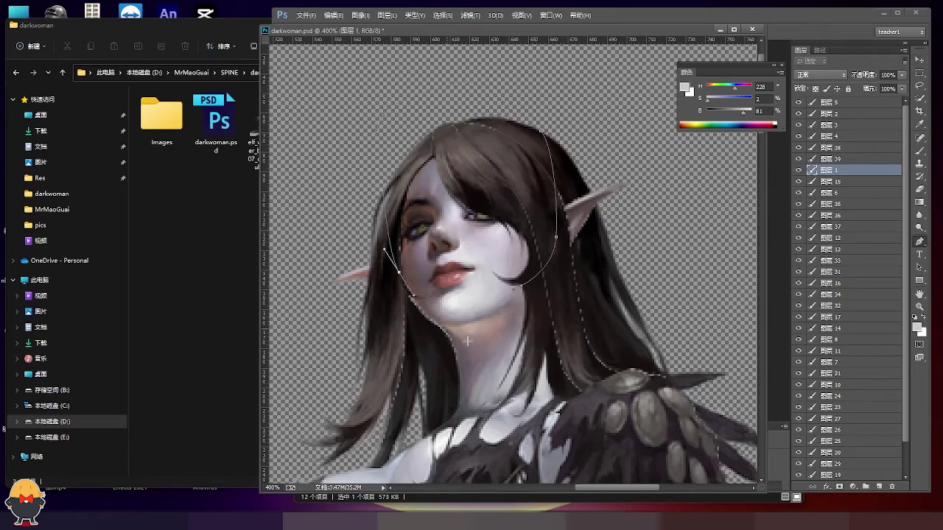
key(ctrl+j)
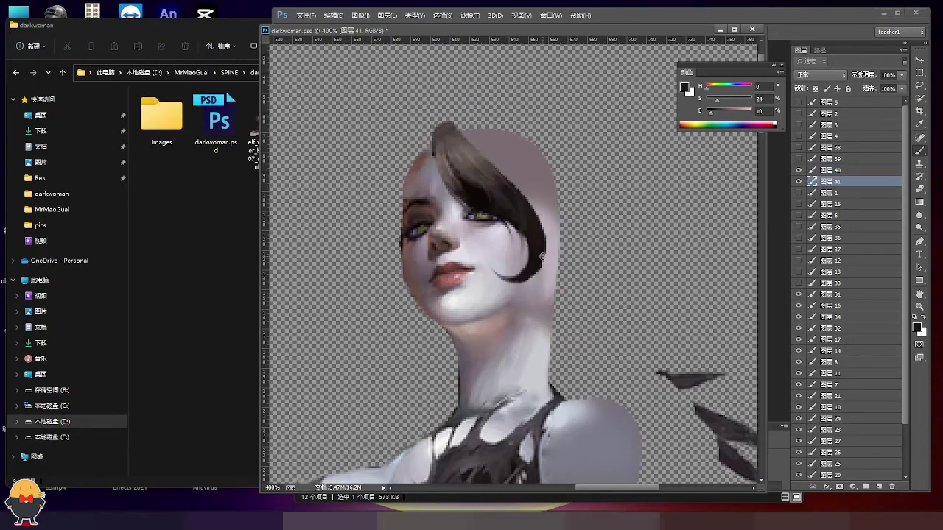
On strand layer 39, turn the shoulder-hair path into a selection and copy it to a layer.
alt+click(799, 182)
click(830, 158)
drag(589, 346, 548, 285)
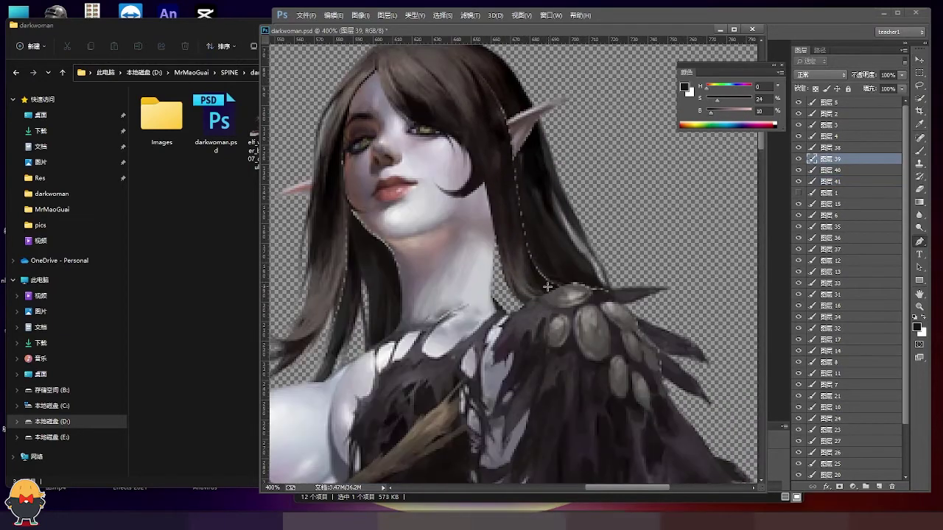
right_click(520, 291)
click(545, 317)
key(Return)
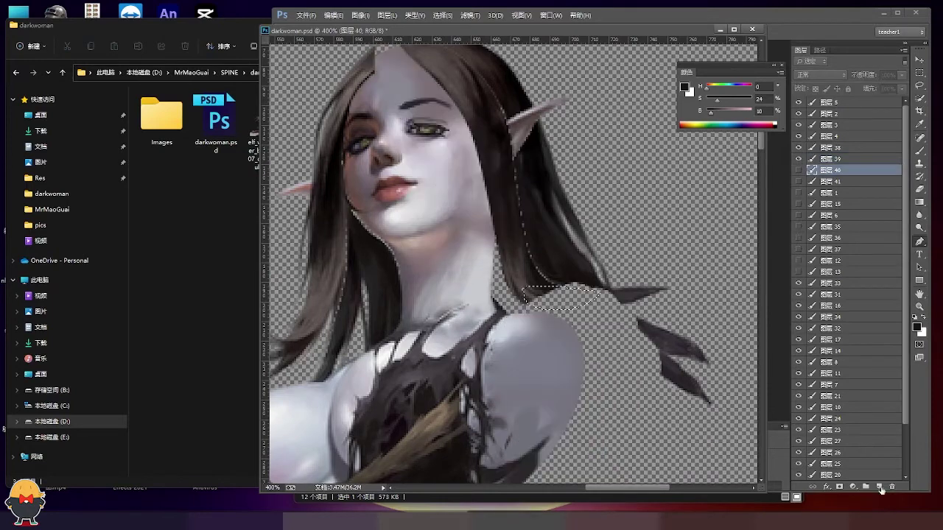
key(ctrl+j)
drag(539, 304, 600, 398)
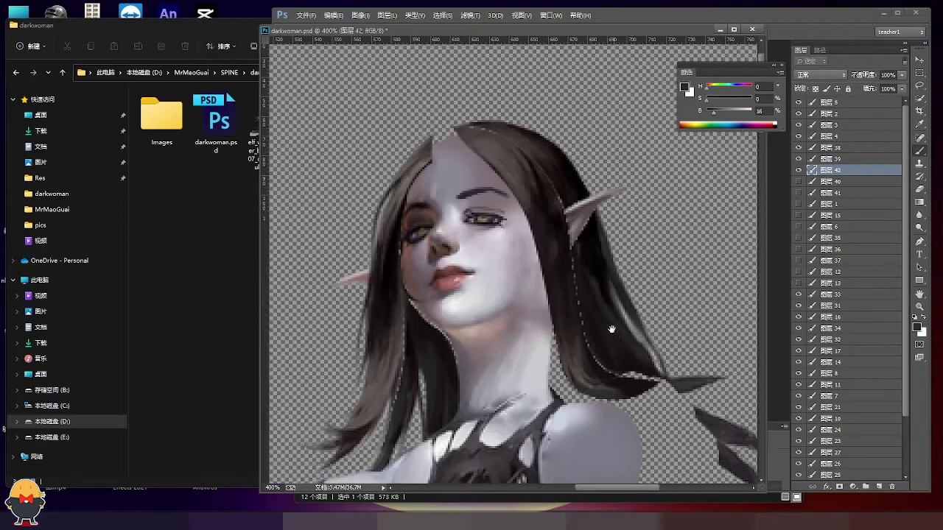
key(ctrl+z)
Select strand layer 40 and turn its traced path into a selection.
alt+click(798, 170)
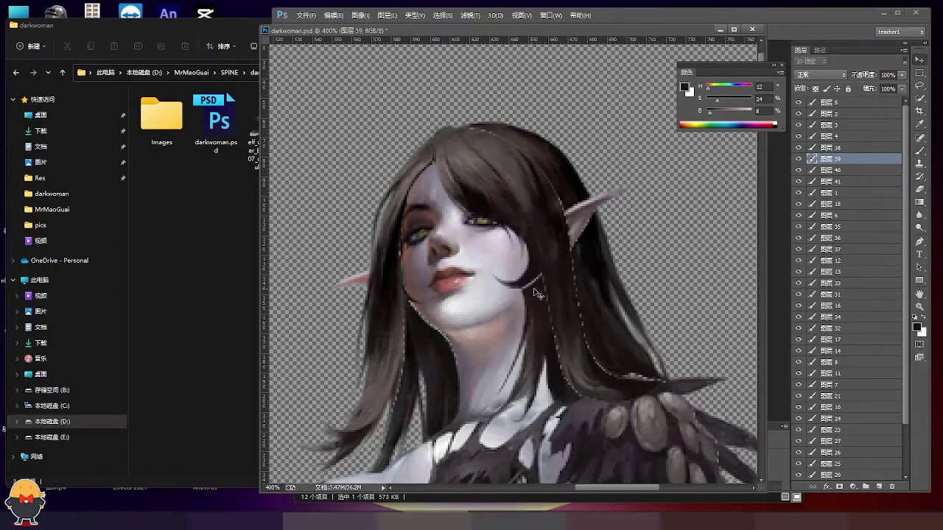
click(830, 171)
key(p)
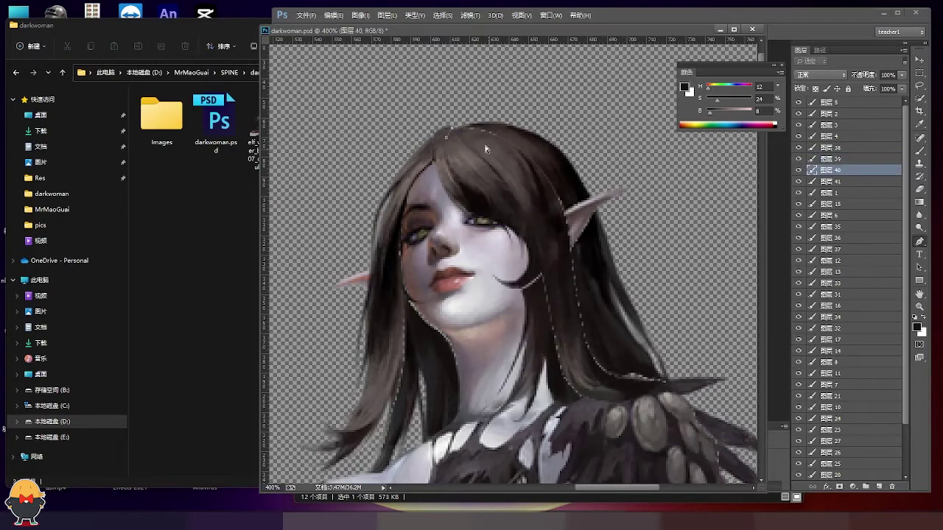
right_click(516, 219)
click(541, 244)
key(Return)
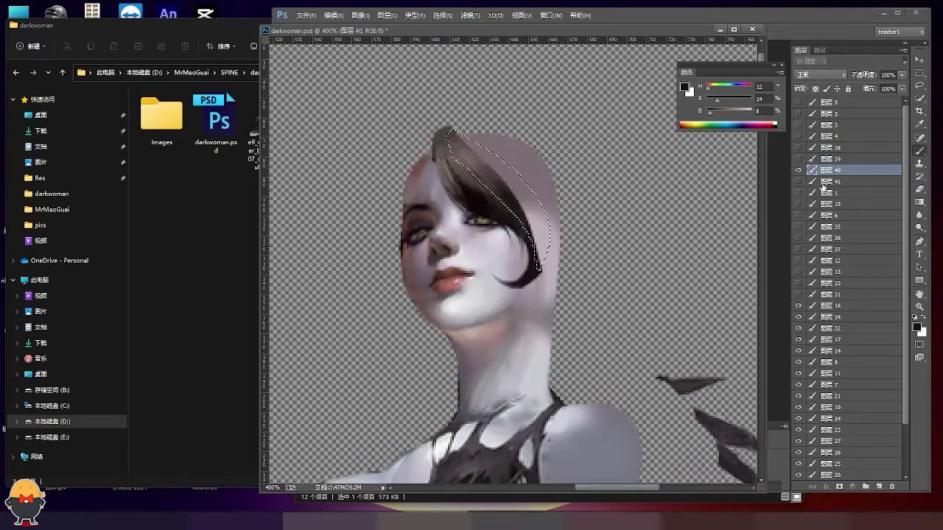
key(ctrl+j)
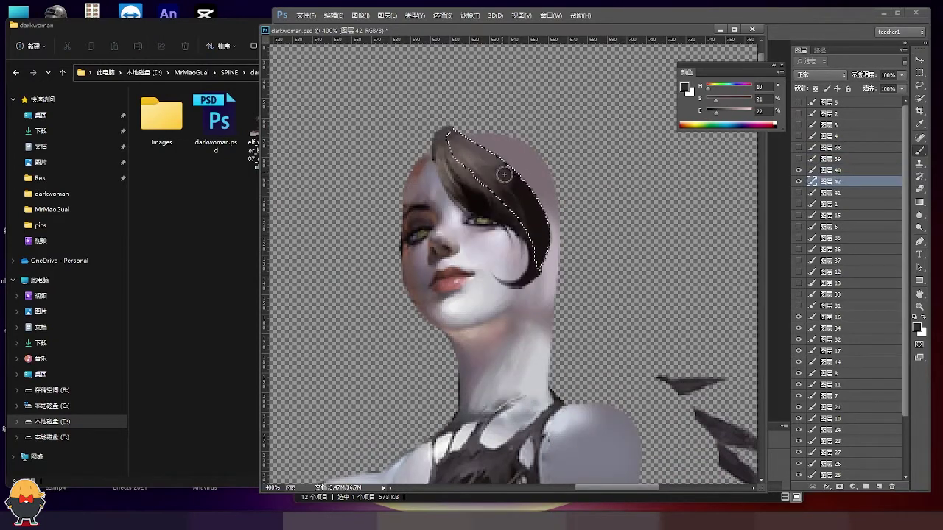
Fill strand layer 40's hidden hair area with a sampled near-black colour.
key(ctrl+z)
alt+click(473, 157)
alt+click(547, 250)
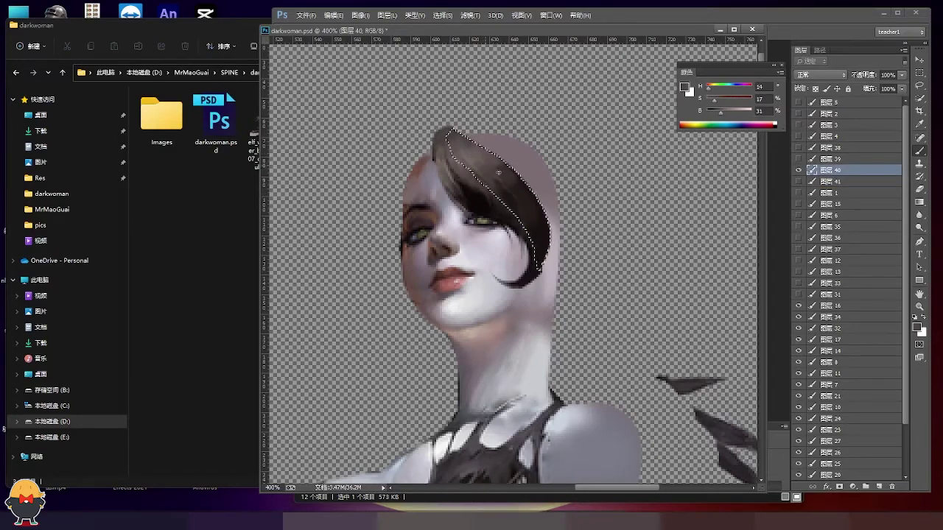
key(alt+BackSpace)
key(ctrl+d)
alt+click(798, 168)
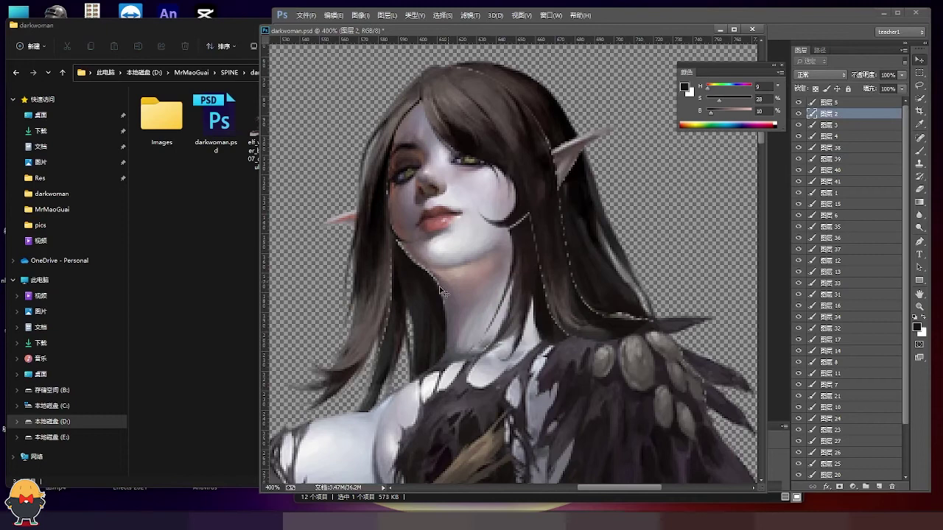
Copy hair layer 4's traced strand to a new layer and sample a dark hair colour.
scroll(442, 292, left, 2)
ctrl+click(425, 252)
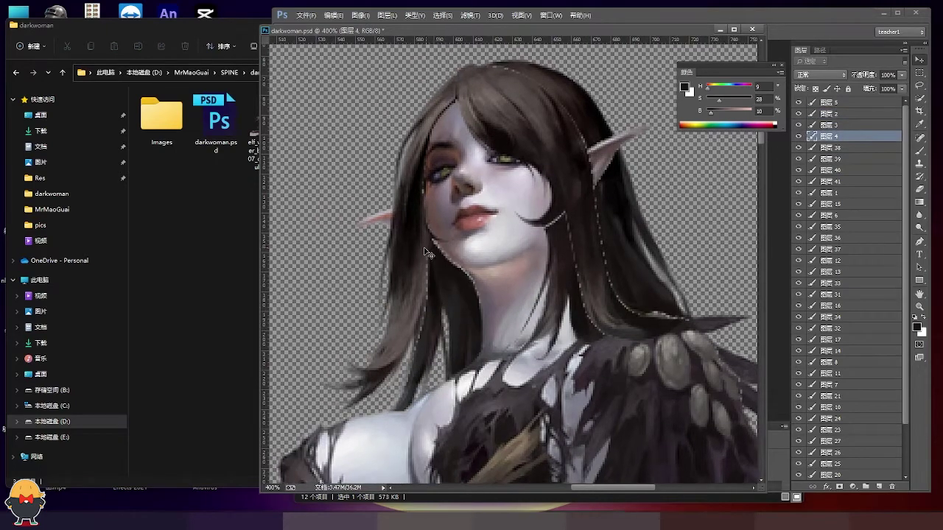
key(ctrl+j)
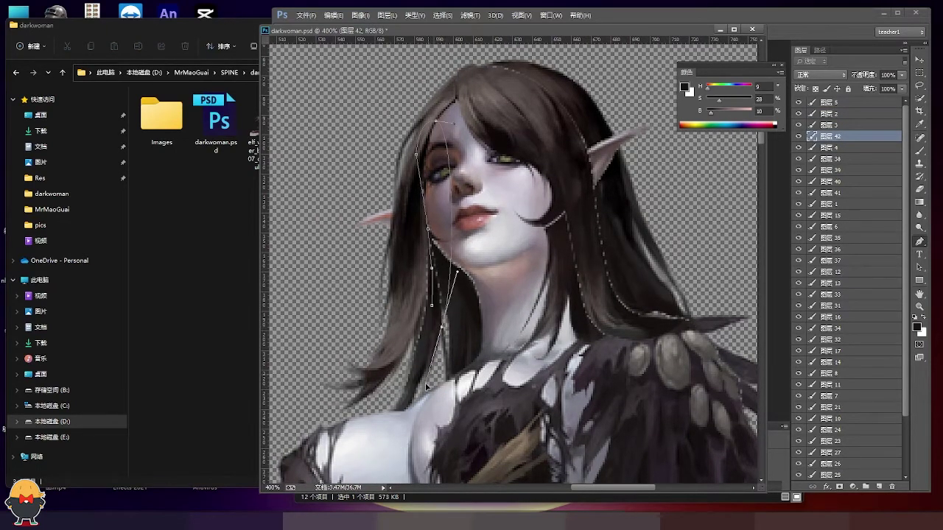
drag(799, 102, 798, 249)
key(b)
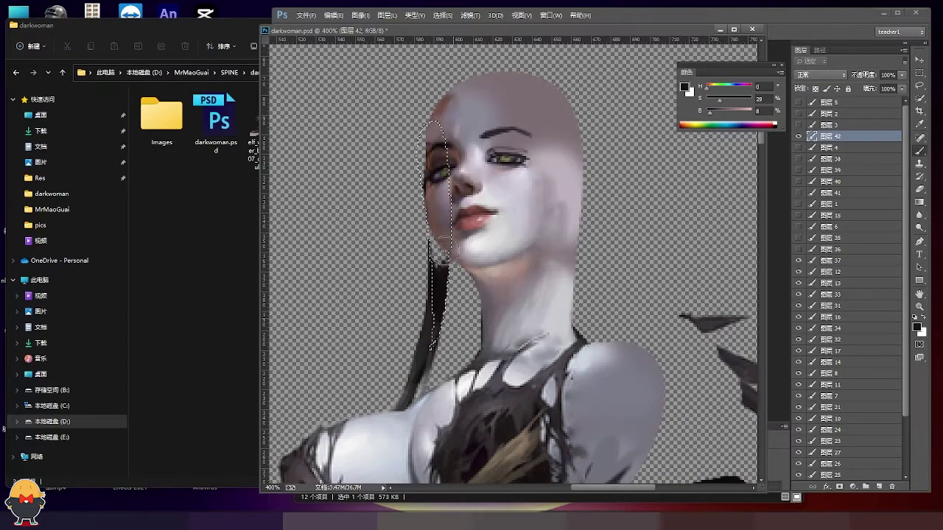
alt+click(415, 389)
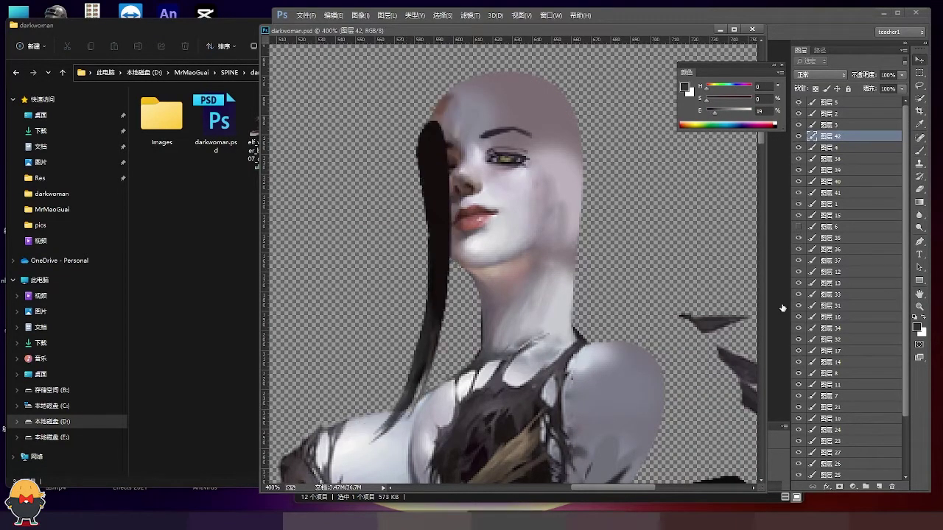
Move the new strand layer lower in the stack and reselect hair layer 4.
alt+click(798, 136)
drag(833, 137, 833, 441)
click(832, 136)
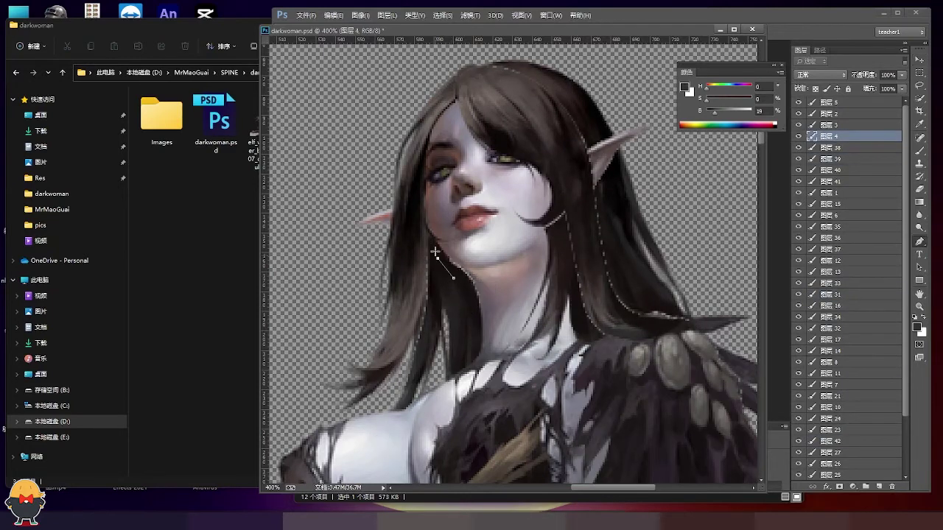
drag(498, 478, 431, 434)
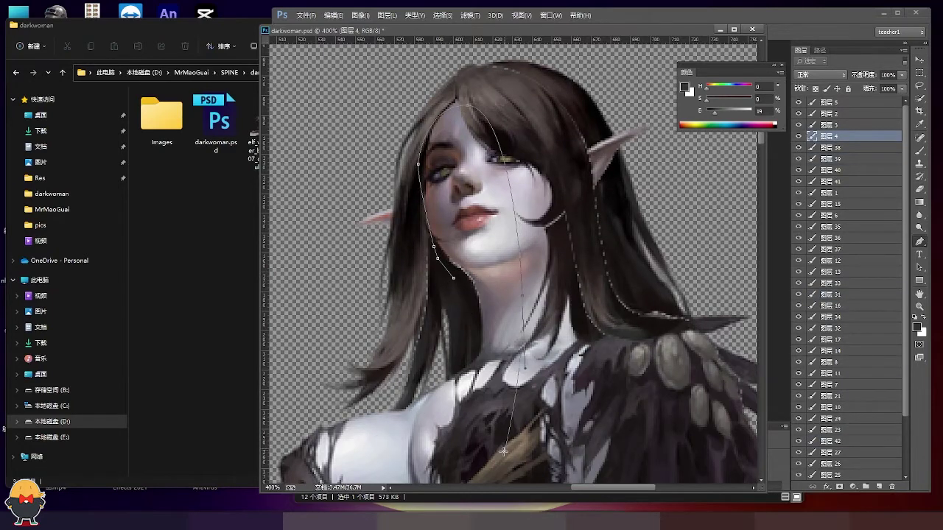
right_click(447, 318)
Test-fill the hair outline dark on a new layer, discard it, and pick a dark hair colour.
click(464, 295)
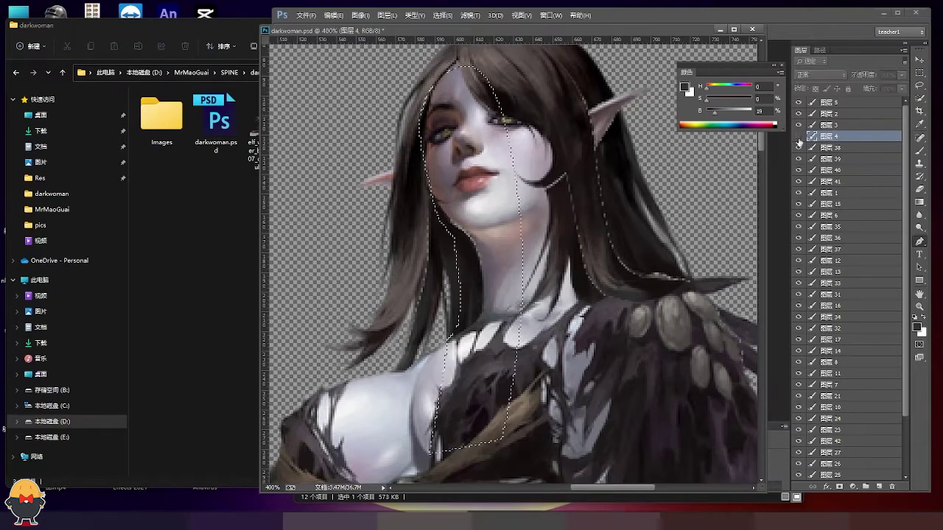
key(ctrl+shift+alt+n)
key(b)
key(alt+Delete)
key(ctrl+alt+z)
key(ctrl+alt+z)
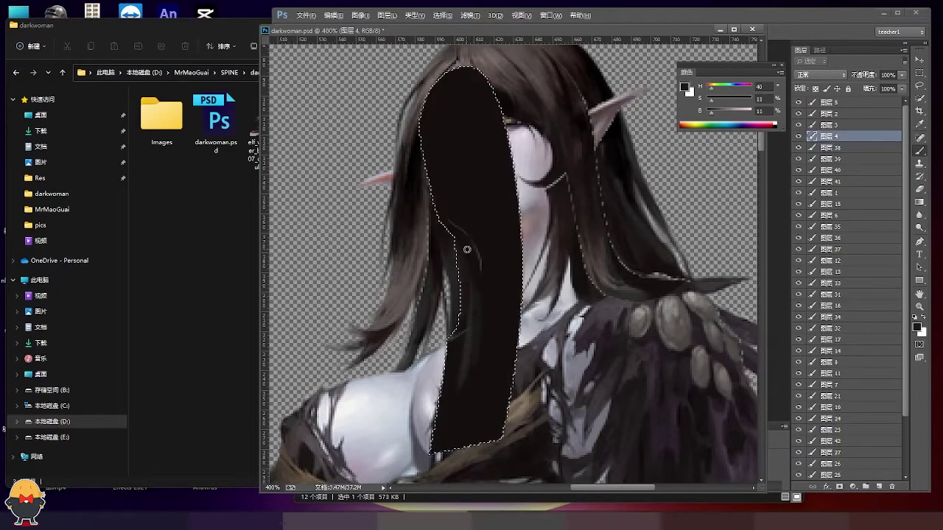
alt+click(474, 332)
alt+click(446, 335)
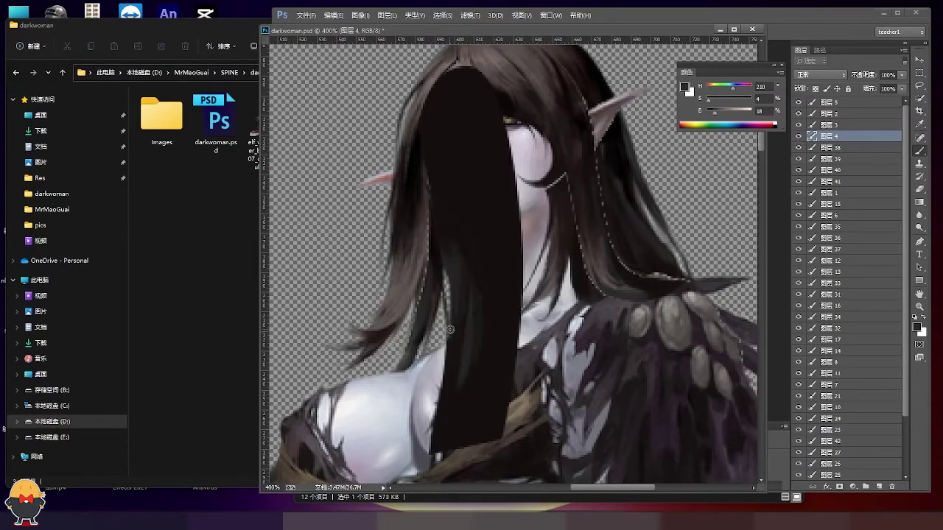
key(ctrl+d)
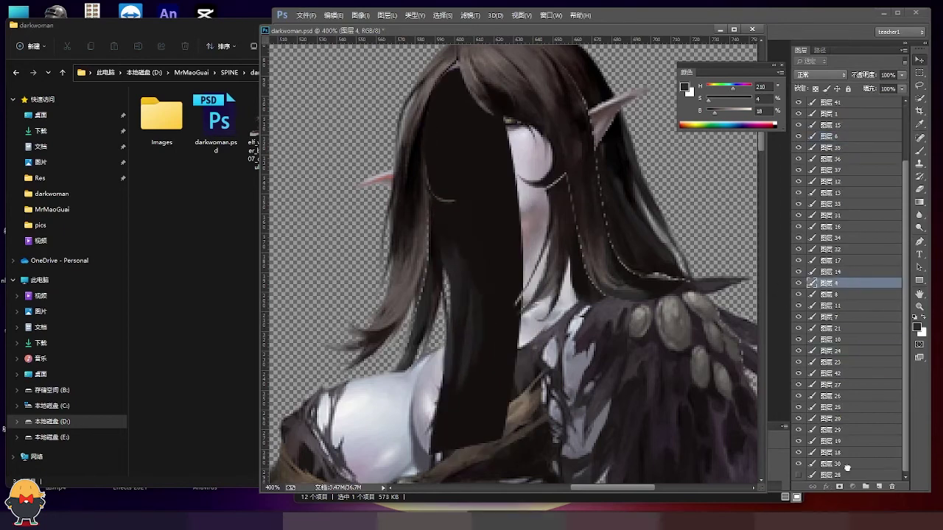
Nudge the hair strands, including layer 2's, slightly into place.
drag(477, 310, 488, 339)
scroll(509, 326, down, 2)
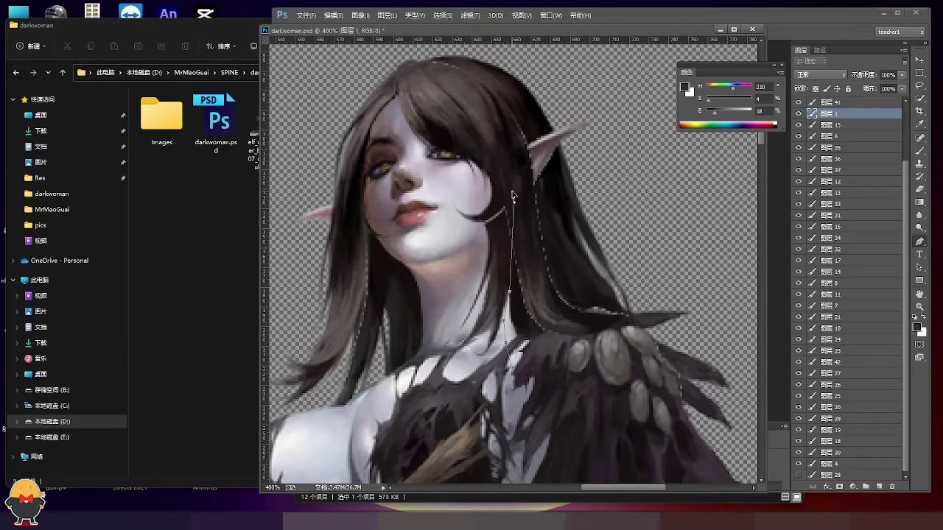
drag(514, 196, 597, 256)
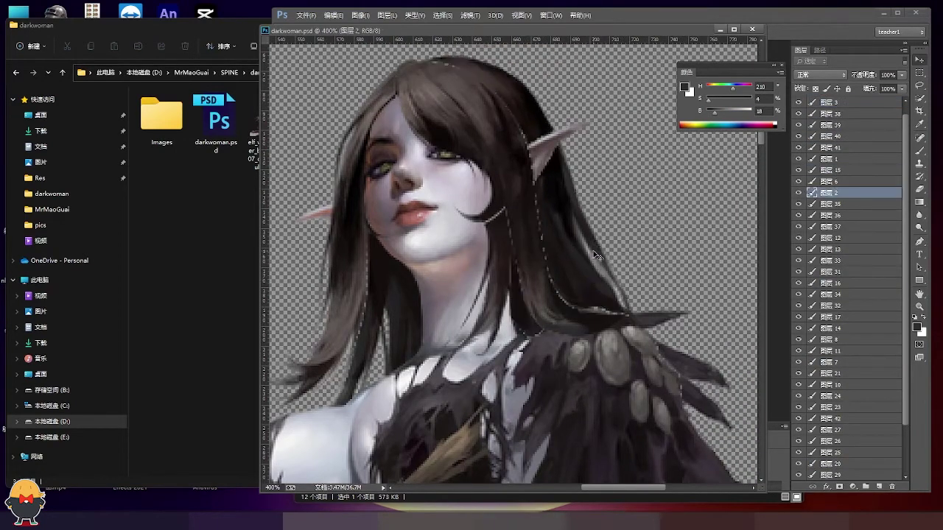
scroll(545, 221, down, 2)
scroll(493, 192, up, 1)
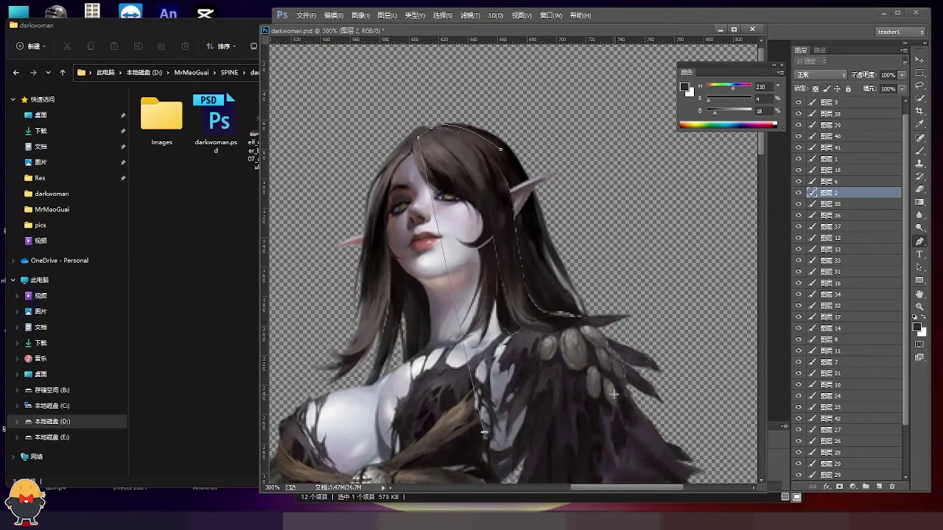
Test-fill another hair path dark, then undo the temporary fill and selection.
right_click(551, 149)
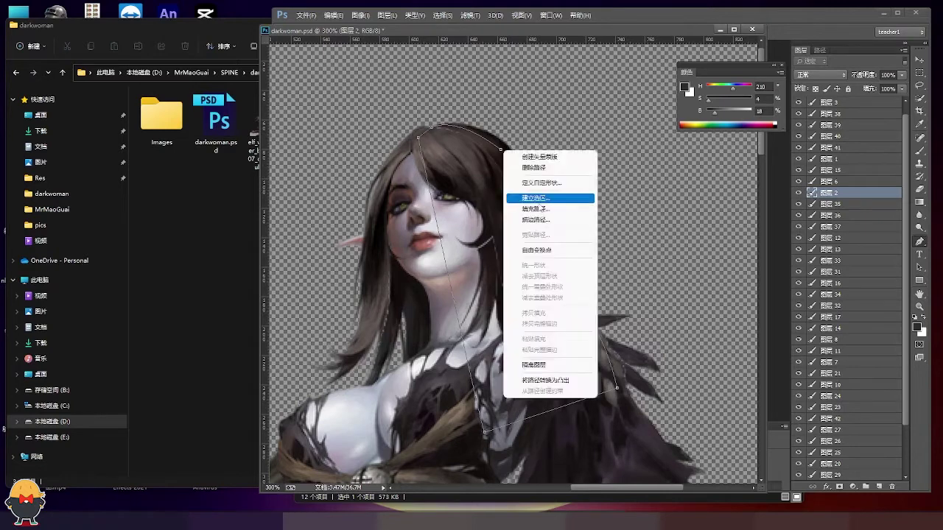
click(567, 196)
key(alt+Delete)
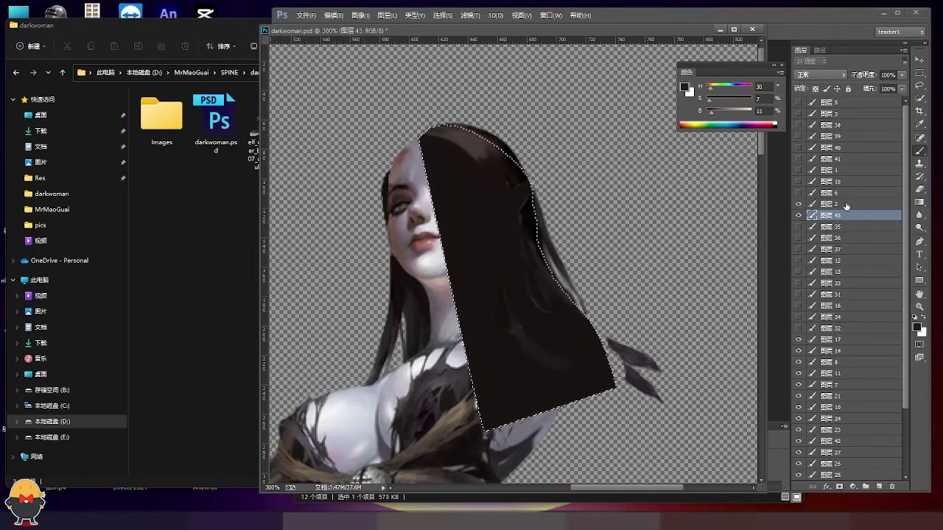
key(alt+bracketright)
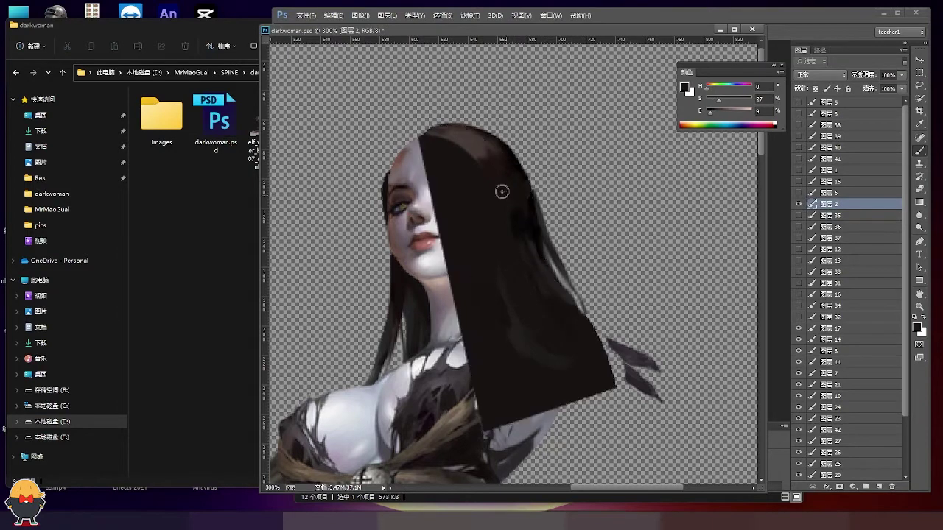
key(ctrl+alt+z)
key(ctrl+alt+z)
key(ctrl+alt+z)
key(ctrl+alt+z)
key(ctrl+alt+z)
key(ctrl+alt+z)
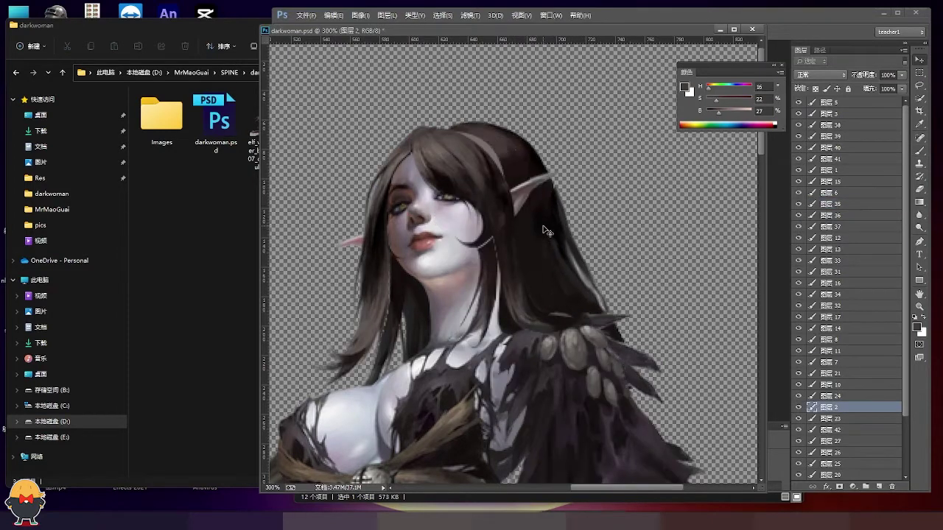
key(ctrl+alt+z)
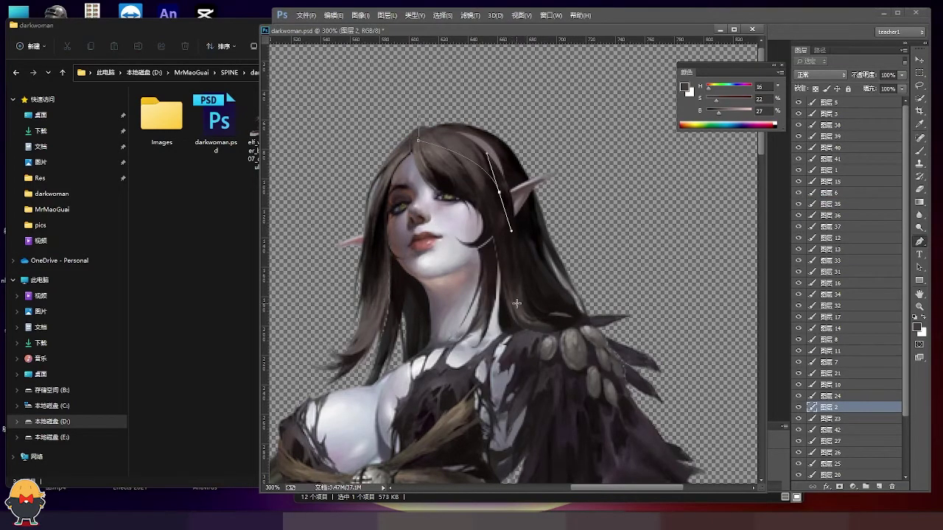
key(ctrl+alt+z)
key(ctrl+alt+z)
key(ctrl+alt+z)
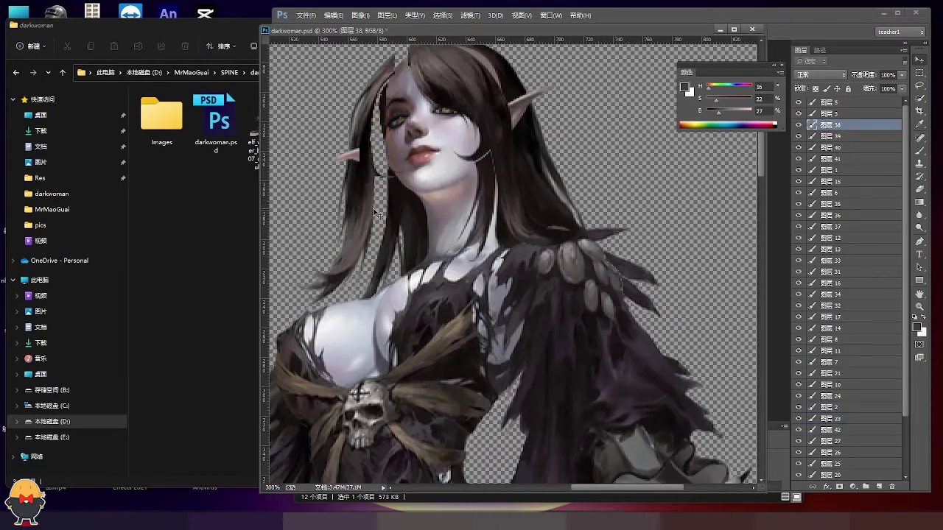
key(ctrl+alt+z)
key(ctrl+alt+z)
key(ctrl+alt+z)
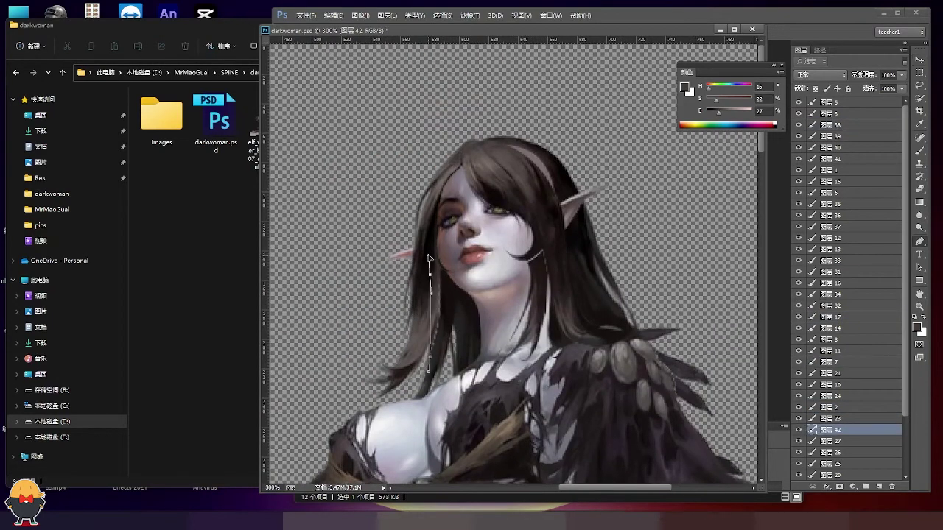
Select the strand path left of the face and shift layer 42 one pixel right.
right_click(462, 241)
click(480, 160)
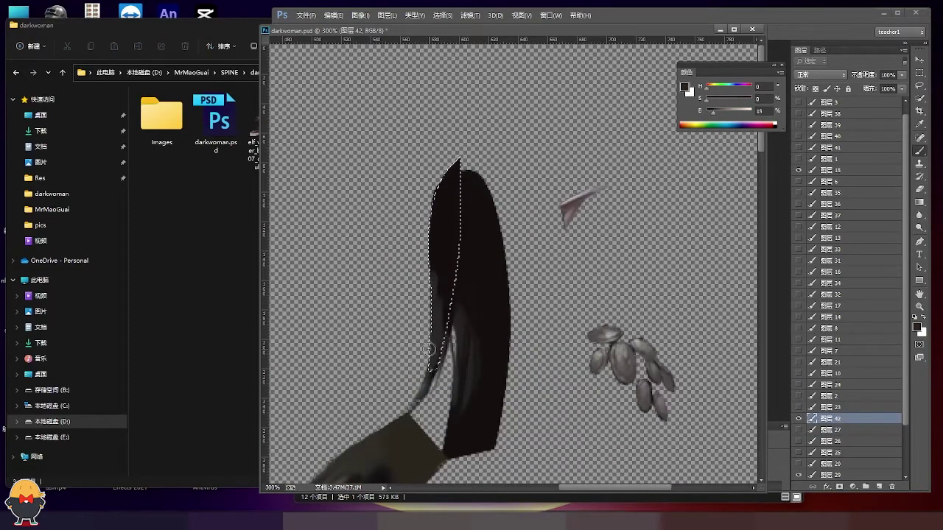
drag(457, 300, 453, 309)
key(ctrl+minus)
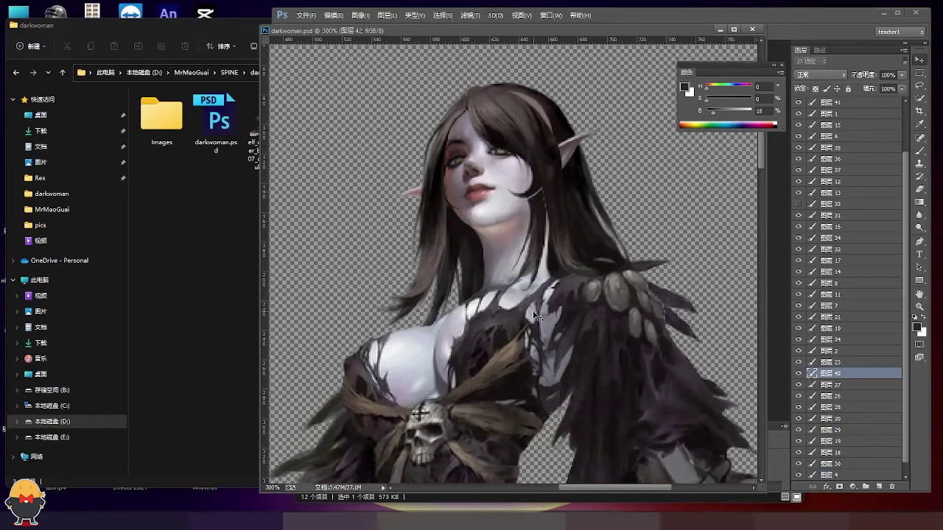
key(ctrl+minus)
scroll(519, 316, up, 2)
Reshape the layer 1 hair strand with the Liquify filter.
key(ctrl+plus)
key(ctrl+plus)
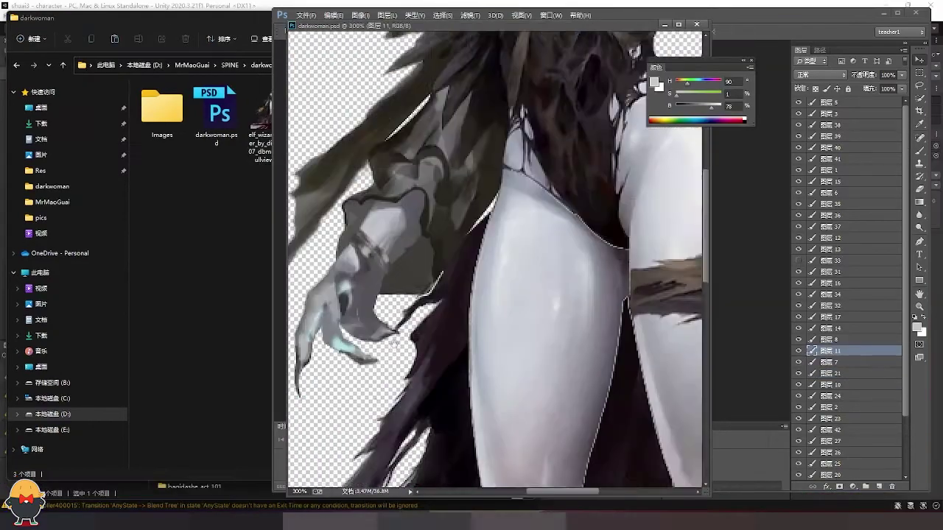
scroll(487, 266, up, 10)
ctrl+click(425, 125)
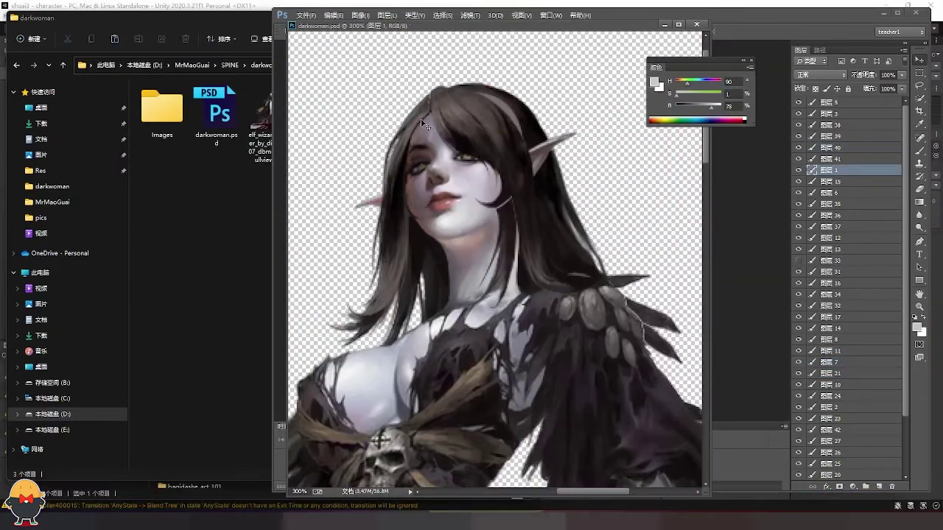
click(469, 15)
click(495, 92)
drag(442, 52, 442, 57)
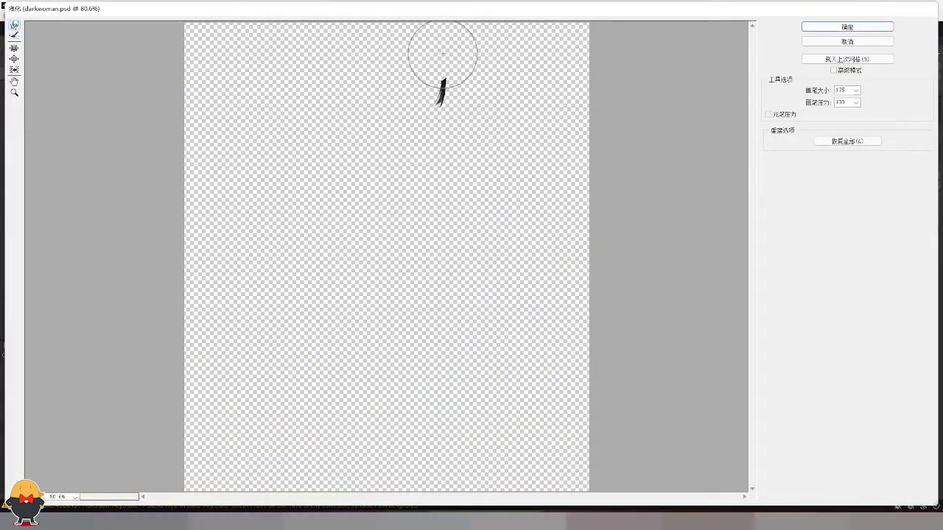
key(Return)
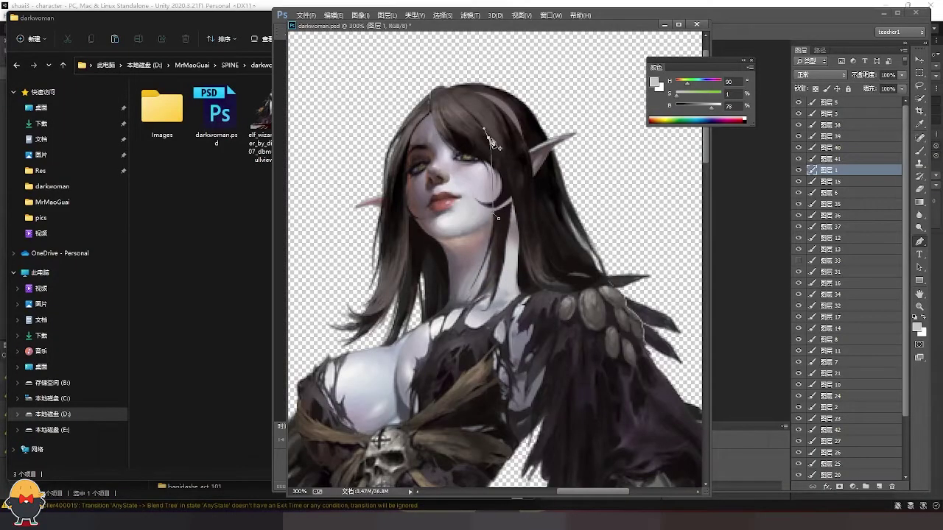
Select layer 38's hair strand and nudge it down with the arrow key.
right_click(491, 320)
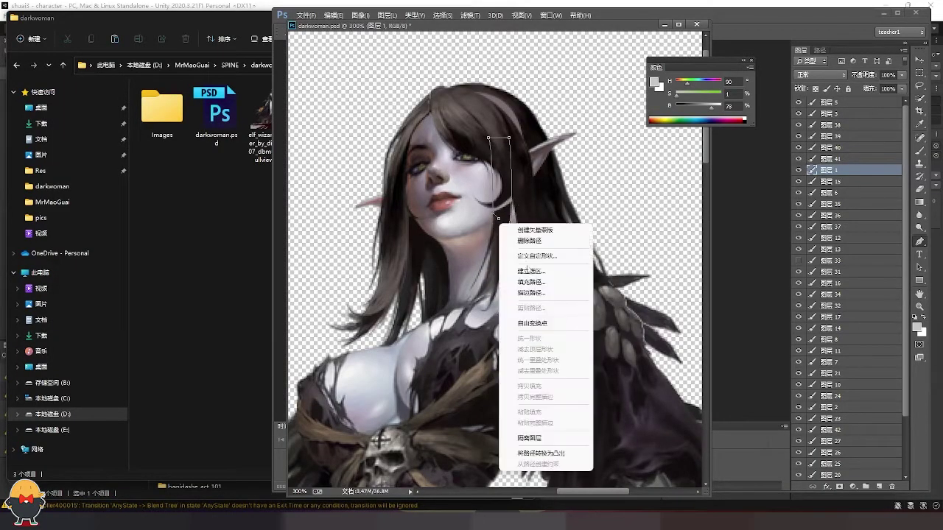
click(519, 266)
alt+click(490, 204)
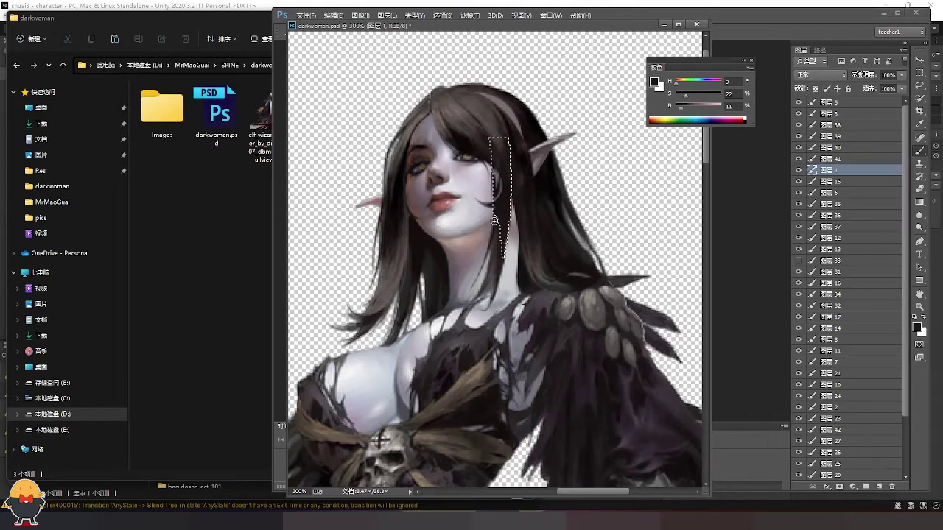
key(ctrl+d)
ctrl+click(424, 116)
drag(401, 167, 442, 154)
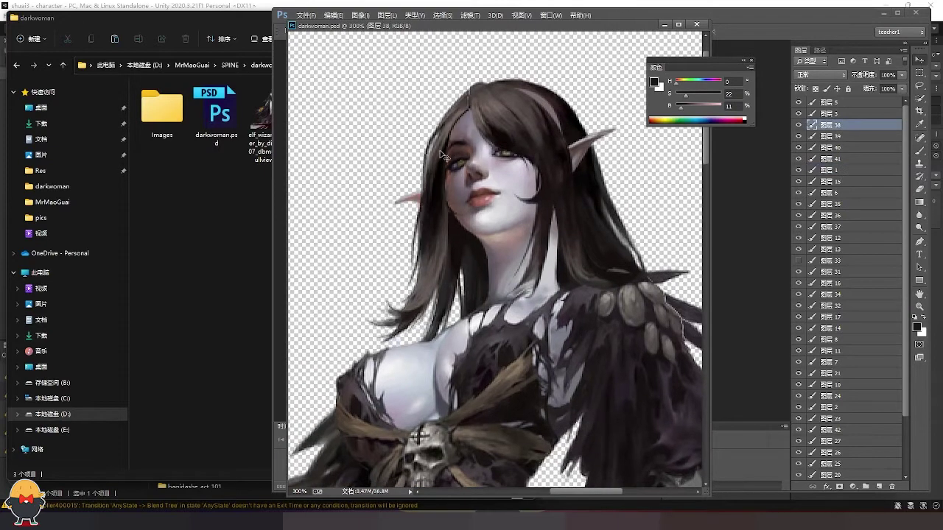
key(Down)
key(Down)
key(Down)
Test-paint dark hair over the scalp on a new layer, then delete it.
right_click(459, 100)
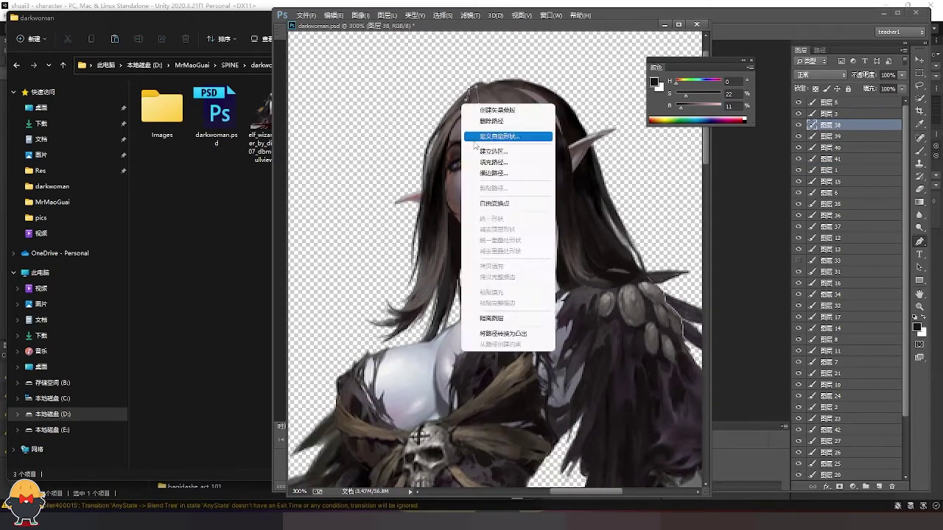
click(509, 132)
click(878, 487)
drag(469, 99, 476, 89)
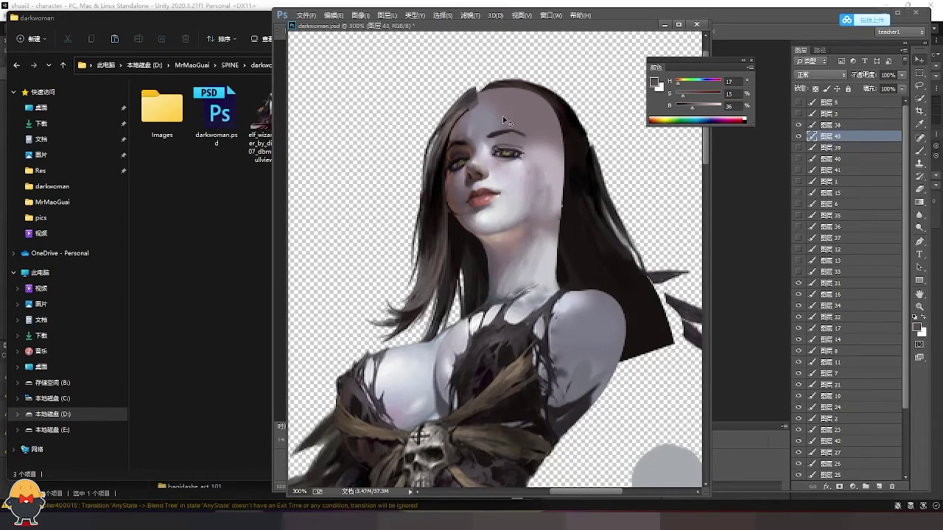
key(Delete)
key(e)
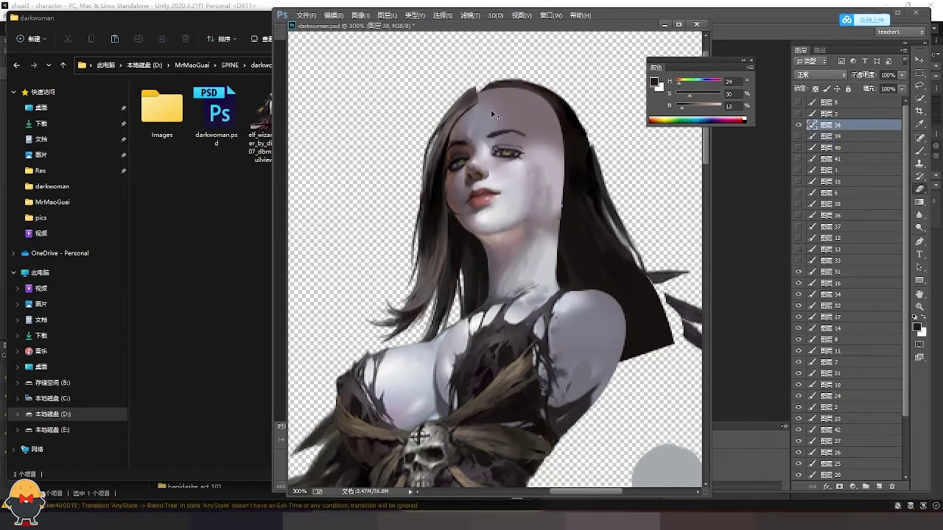
Hide the hair layers and zoom in to inspect the bare face.
drag(798, 102, 799, 260)
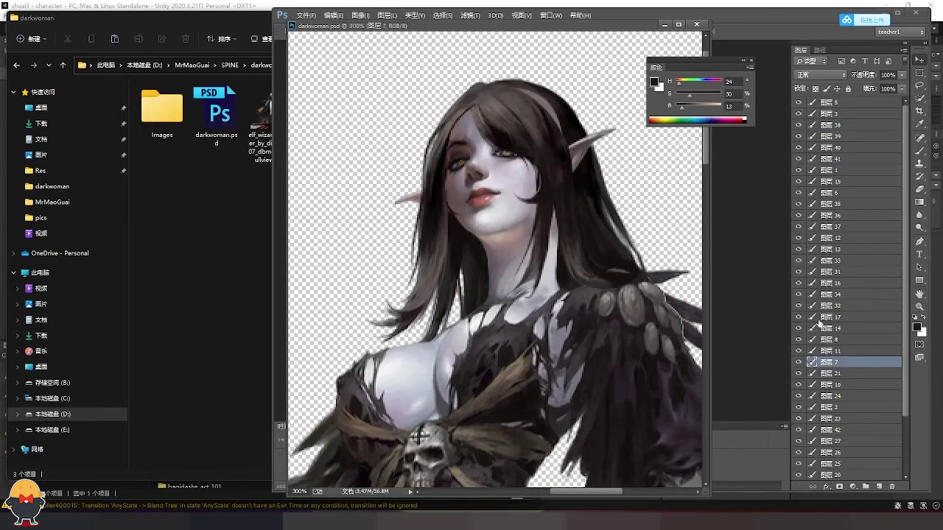
drag(798, 103, 799, 351)
scroll(475, 239, up, 3)
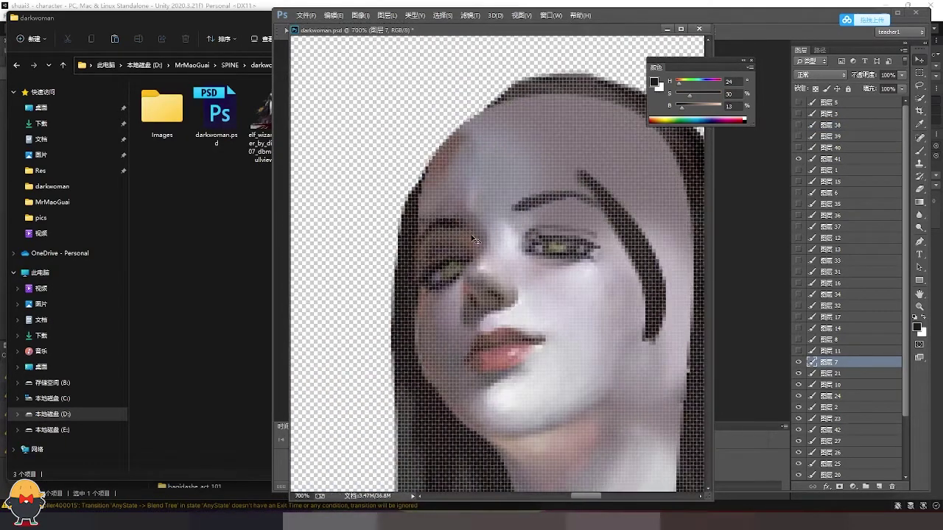
scroll(476, 240, up, 1)
scroll(412, 265, up, 1)
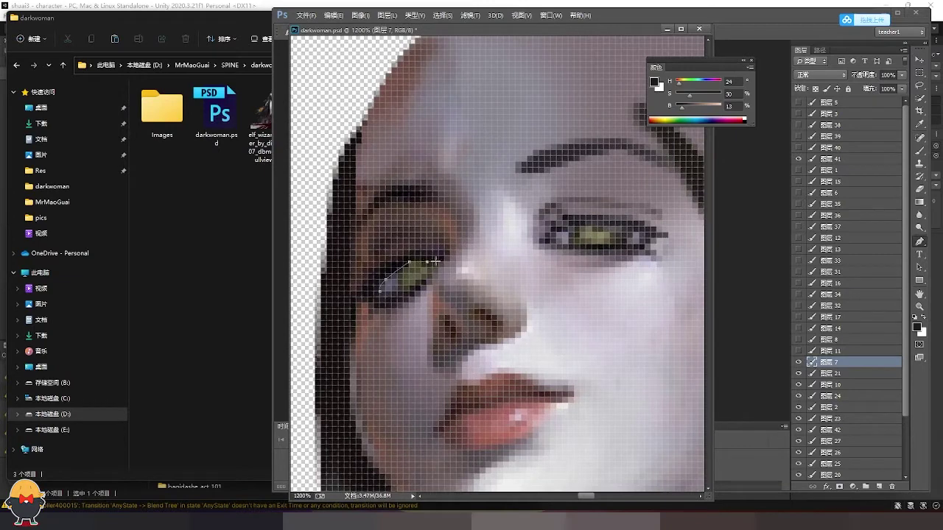
scroll(467, 249, down, 1)
drag(464, 239, 459, 223)
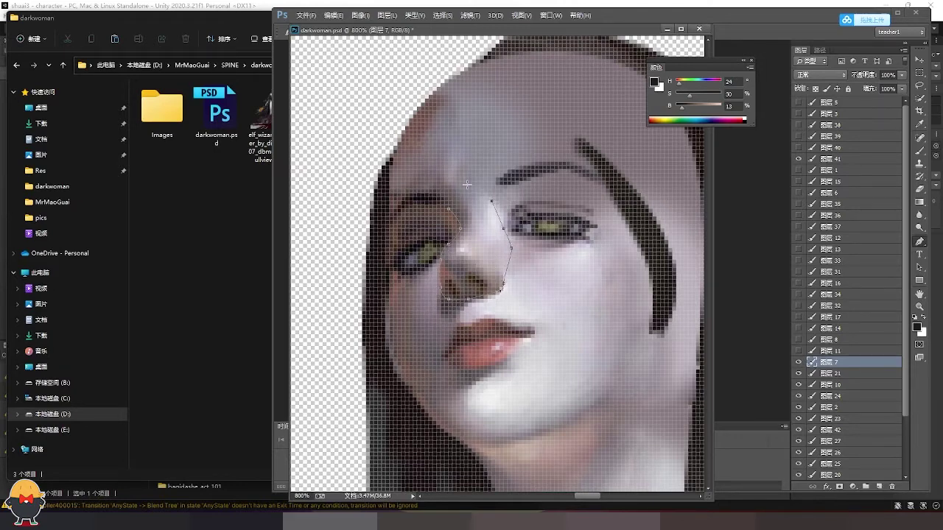
Turn the nose path into a selection and copy the nose onto a new layer.
right_click(445, 209)
click(471, 243)
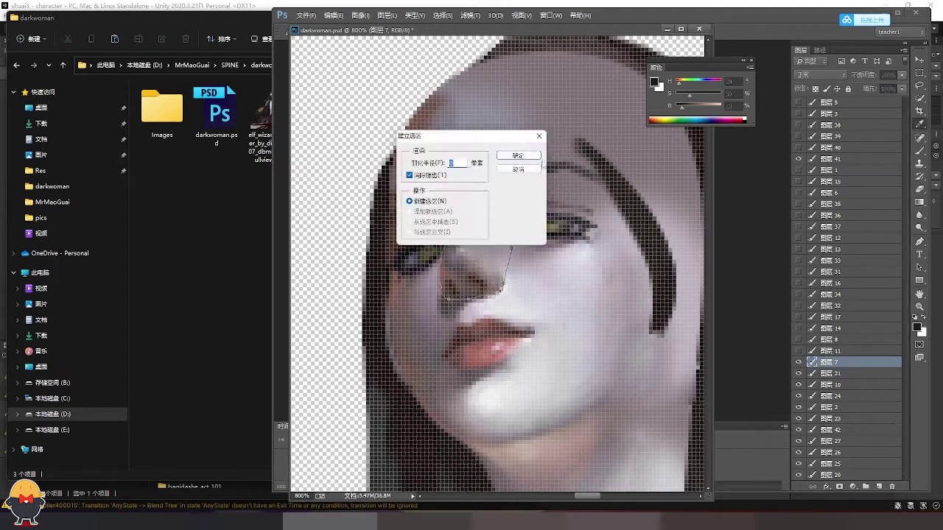
key(Return)
key(v)
key(ctrl+j)
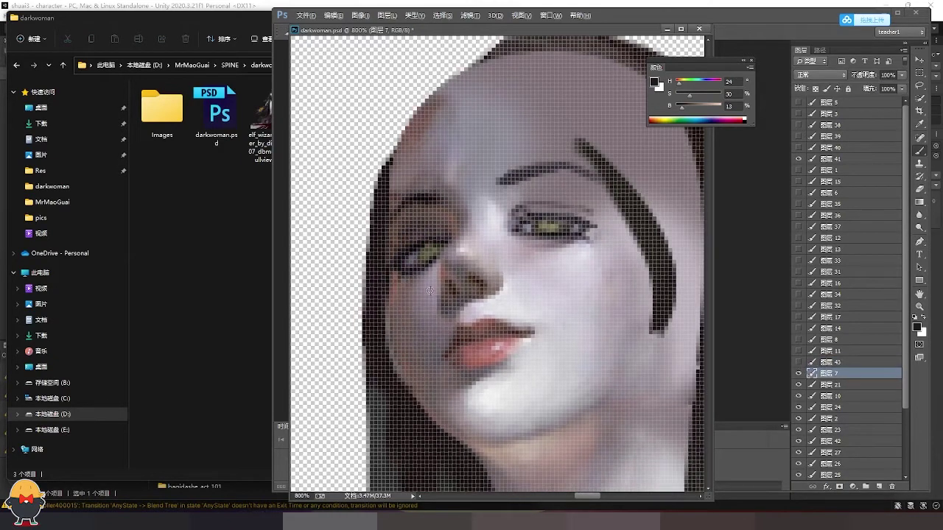
Paint sampled skin tone over the nose area on face layer 7.
alt+click(429, 291)
right_click(450, 305)
key(Escape)
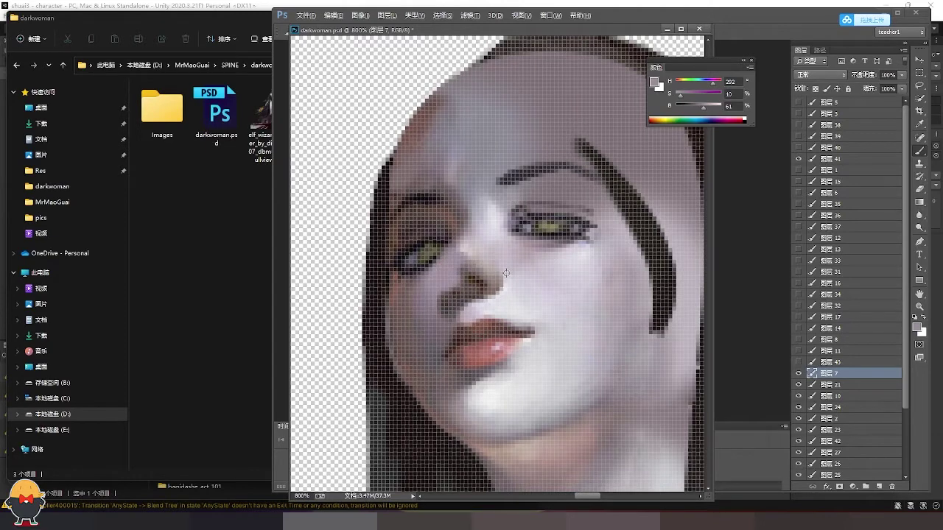
alt+click(506, 274)
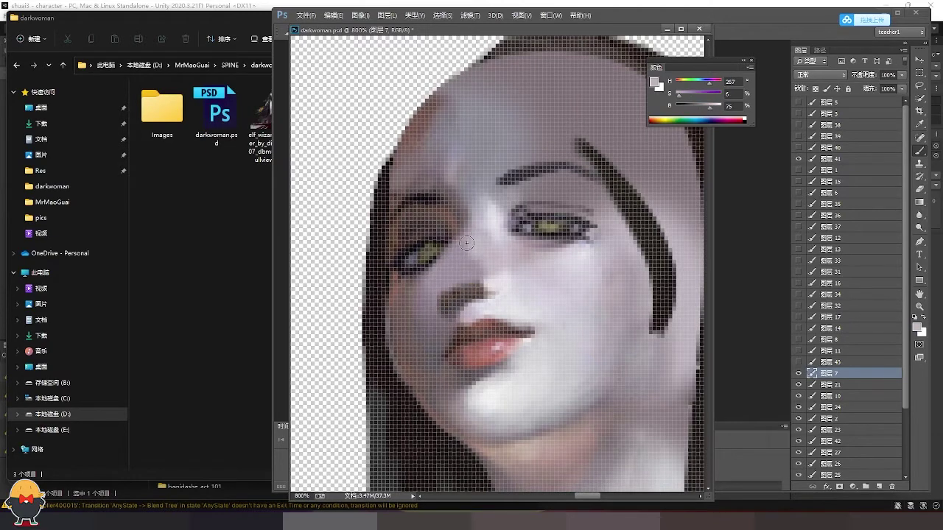
key(ctrl+z)
key(ctrl+alt+z)
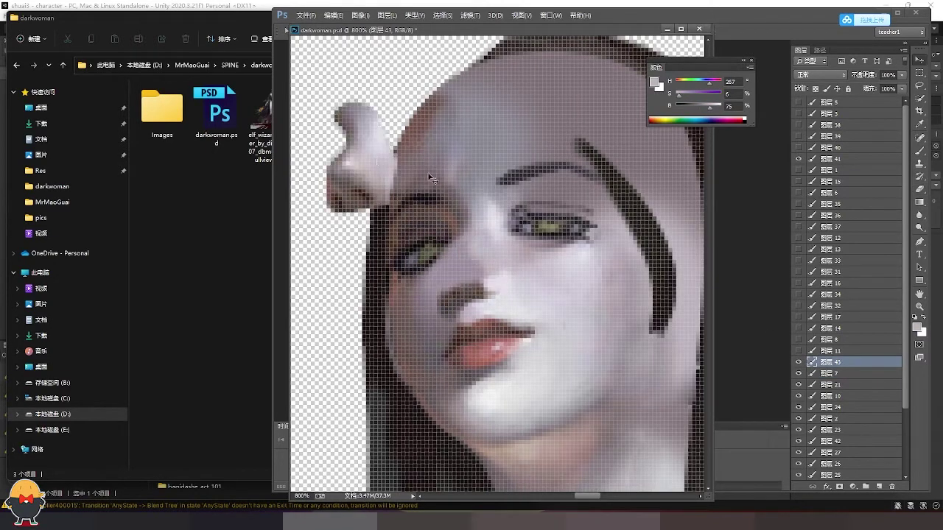
key(ctrl+alt+z)
key(ctrl+alt+z)
key(ctrl+shift+z)
key(ctrl+shift+z)
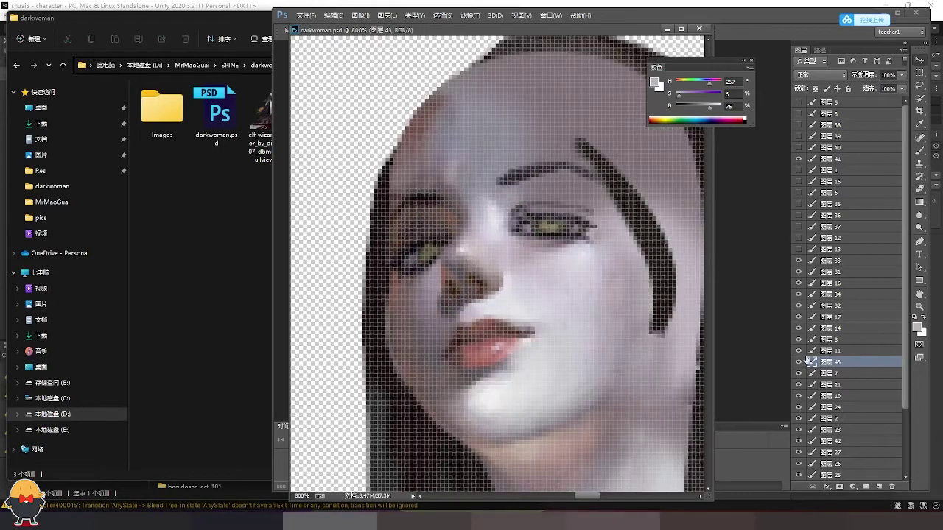
key(ctrl+z)
alt+click(435, 294)
scroll(447, 311, up, 1)
Trace the left eye line with a path and copy it onto its own layer.
key(p)
click(404, 229)
click(428, 212)
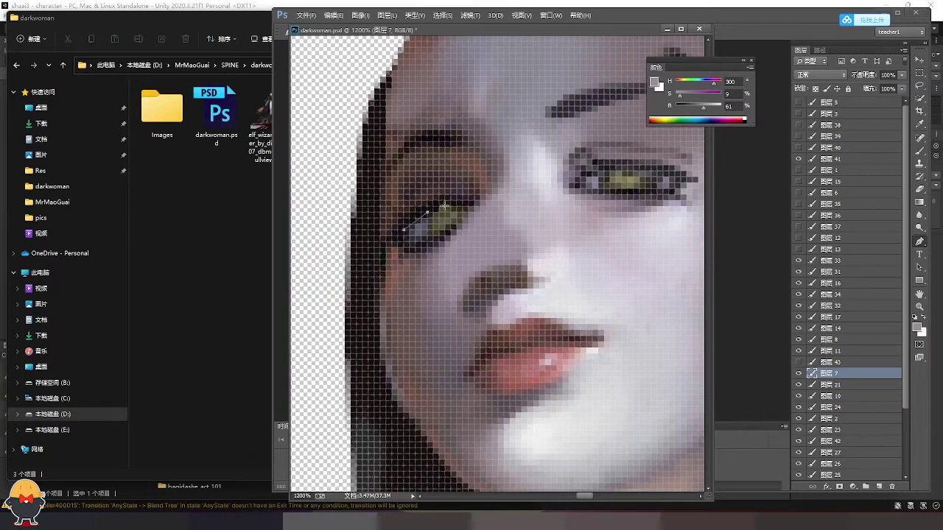
right_click(458, 217)
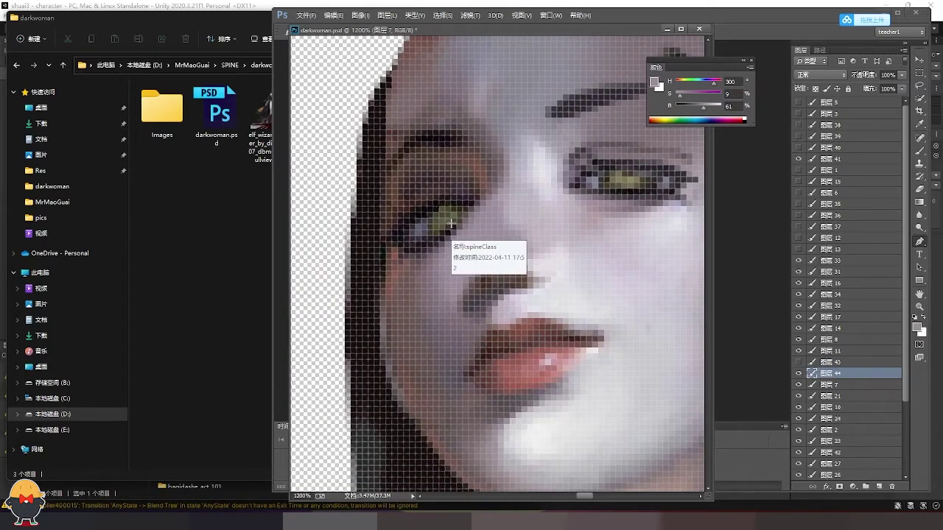
click(486, 234)
key(ctrl+j)
Fill a grey-purple circle behind the left eye and repaint the eye inside it.
key(m)
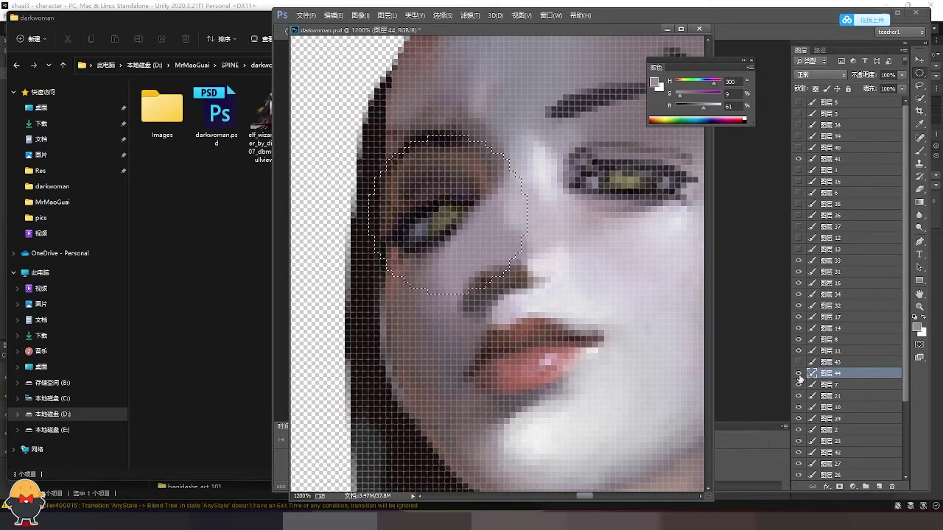
drag(370, 136, 526, 295)
key(b)
key(alt+BackSpace)
alt+click(440, 221)
right_click(458, 200)
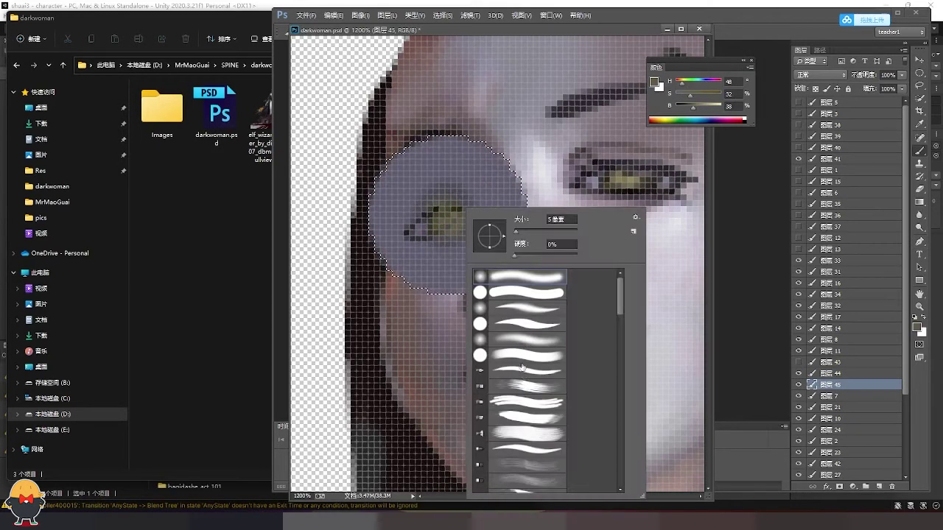
key(Escape)
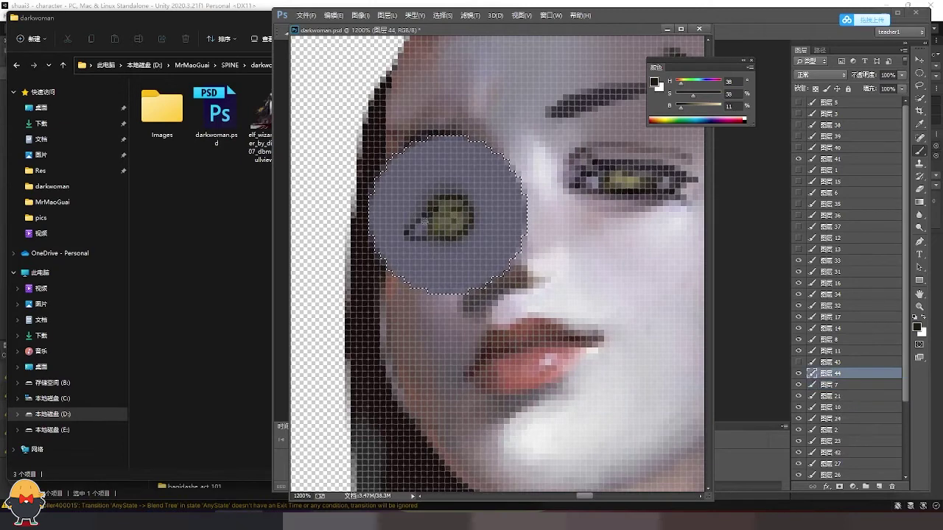
key(ctrl+z)
alt+click(491, 218)
key(ctrl+alt+z)
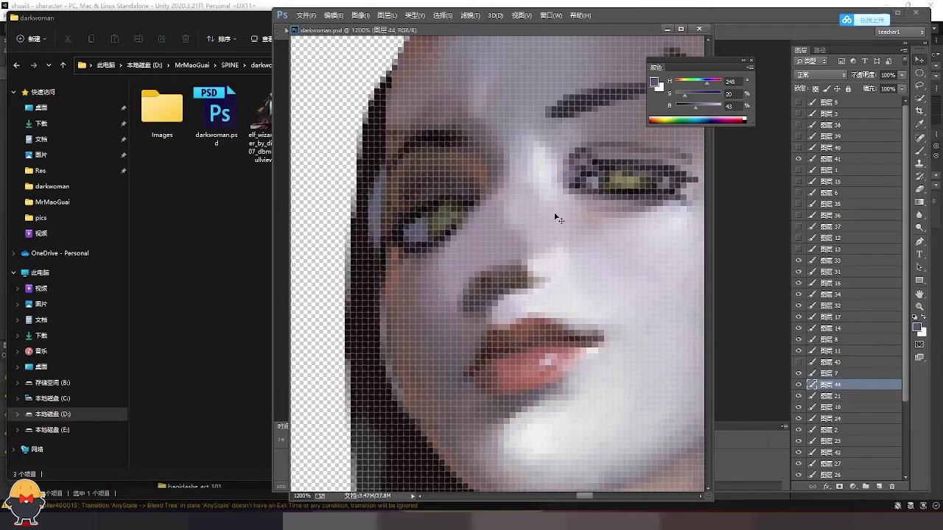
Add a grey-purple filler circle on a new layer behind the right eye.
drag(552, 213, 484, 201)
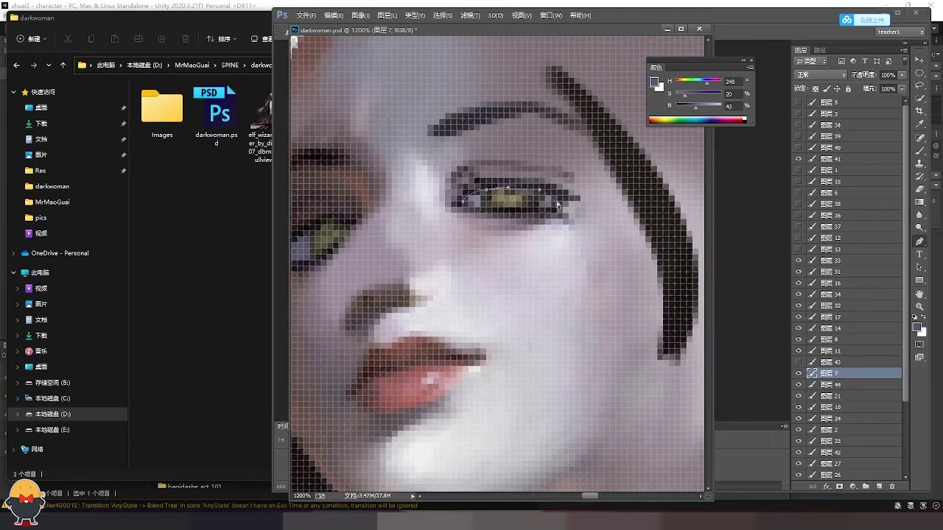
key(ctrl+shift+d)
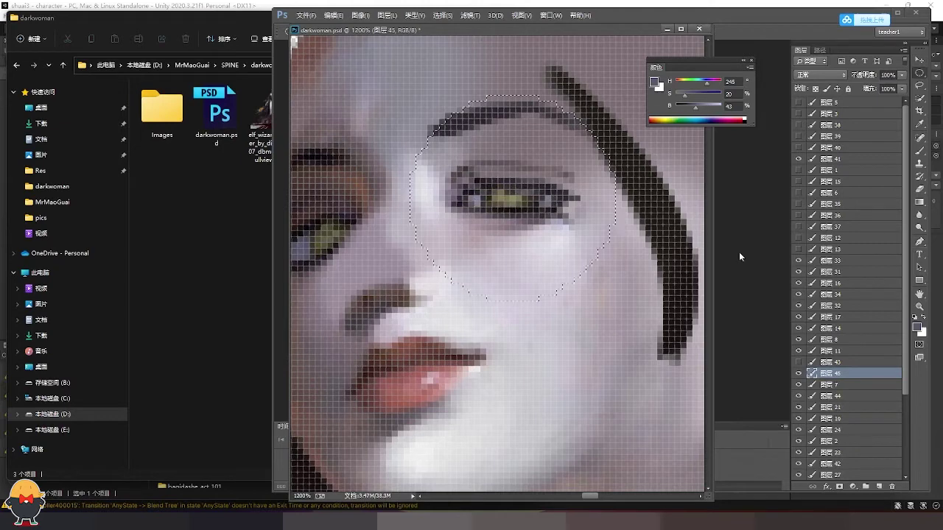
key(ctrl+shift+alt+n)
key(alt+BackSpace)
drag(480, 199, 538, 197)
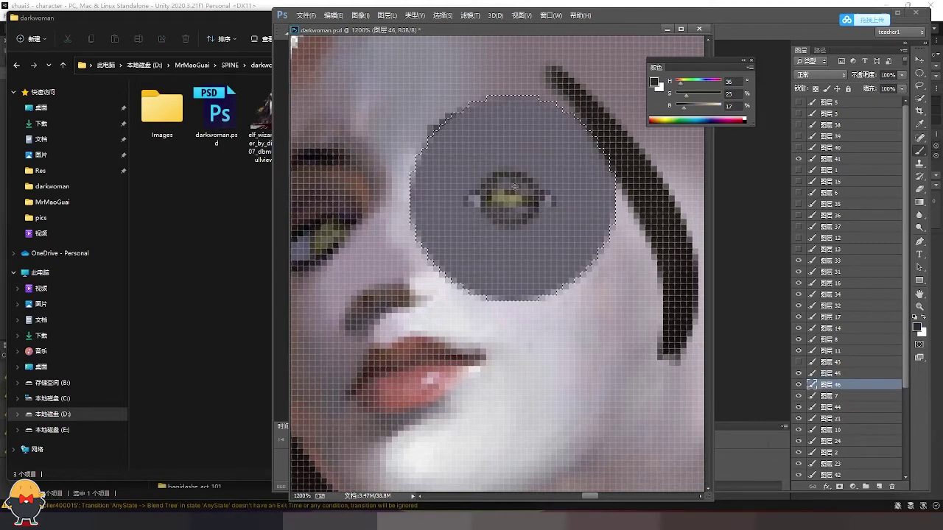
alt+click(507, 201)
key(ctrl+e)
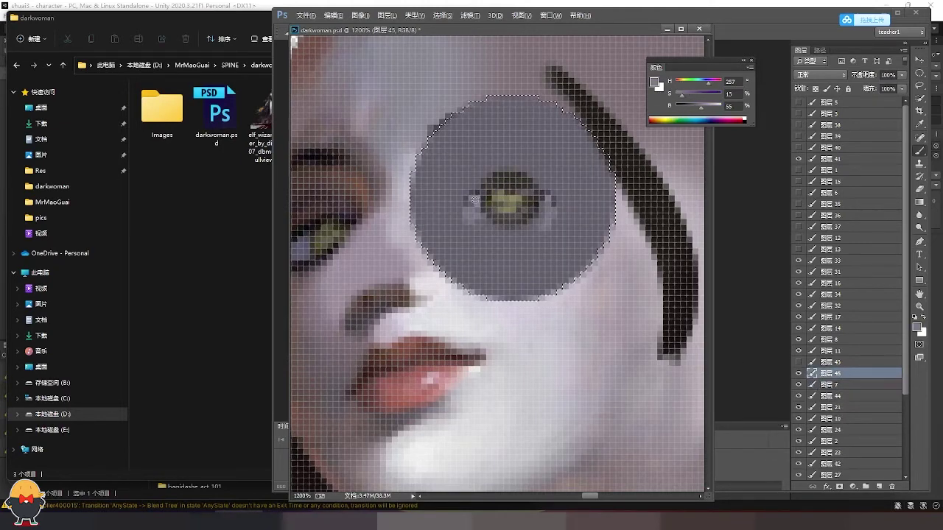
alt+click(476, 203)
drag(472, 213, 484, 233)
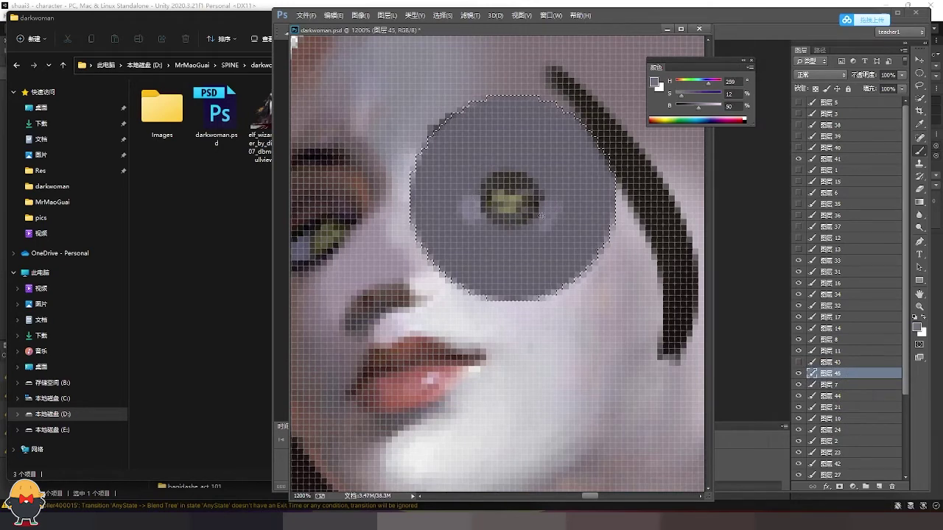
Deselect, move the filler layer below layer 7, and zoom out to the whole figure.
key(ctrl+d)
key(v)
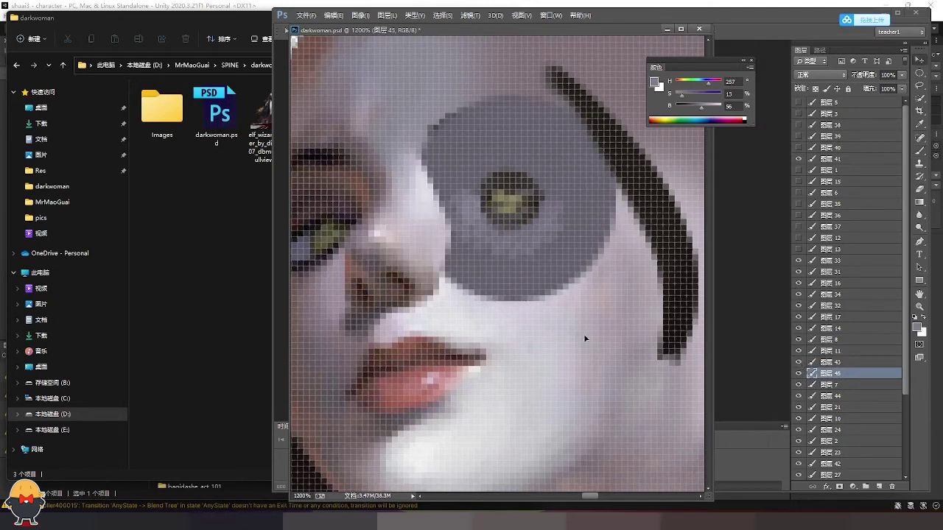
key(ctrl+bracketleft)
key(ctrl+minus)
Select layer 5 and turn the ear path into a selection.
alt+click(798, 385)
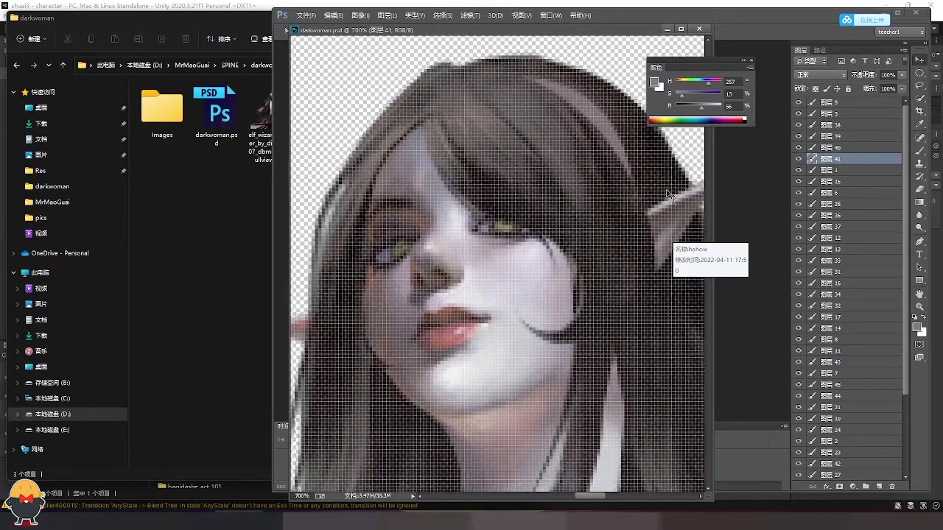
key(ctrl+minus)
key(ctrl+minus)
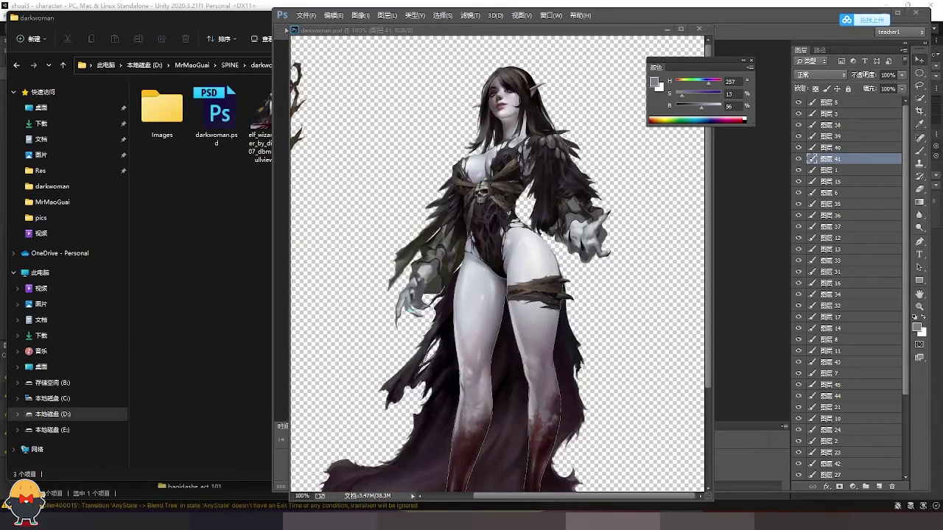
key(ctrl+z)
scroll(520, 60, up, 4)
ctrl+click(537, 147)
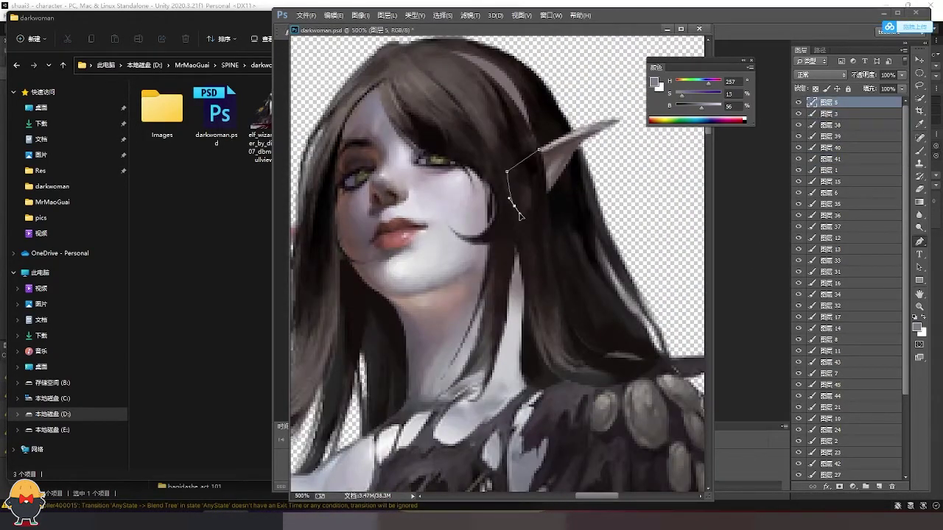
key(ctrl+Return)
drag(799, 124, 798, 238)
Test-fill the ear on a new layer, then undo the brown fill.
key(ctrl+shift+alt+n)
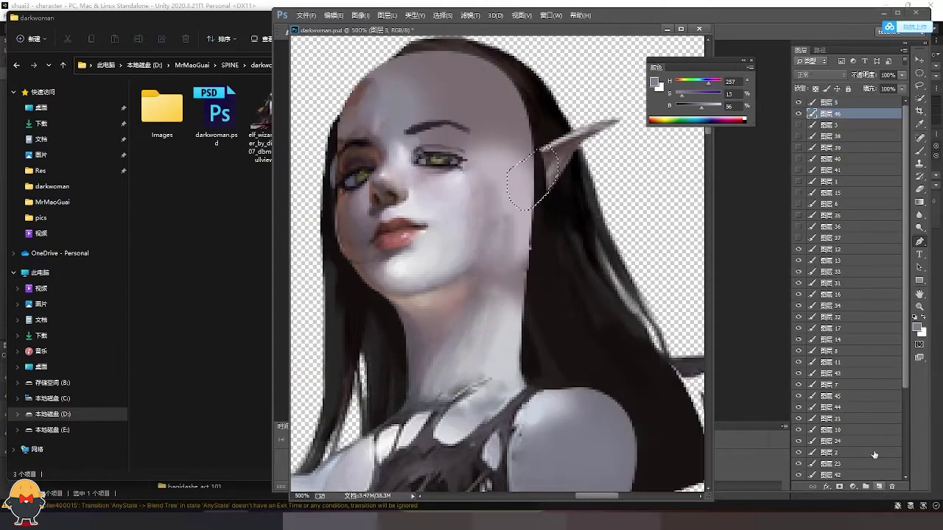
drag(526, 187, 549, 140)
alt+click(549, 136)
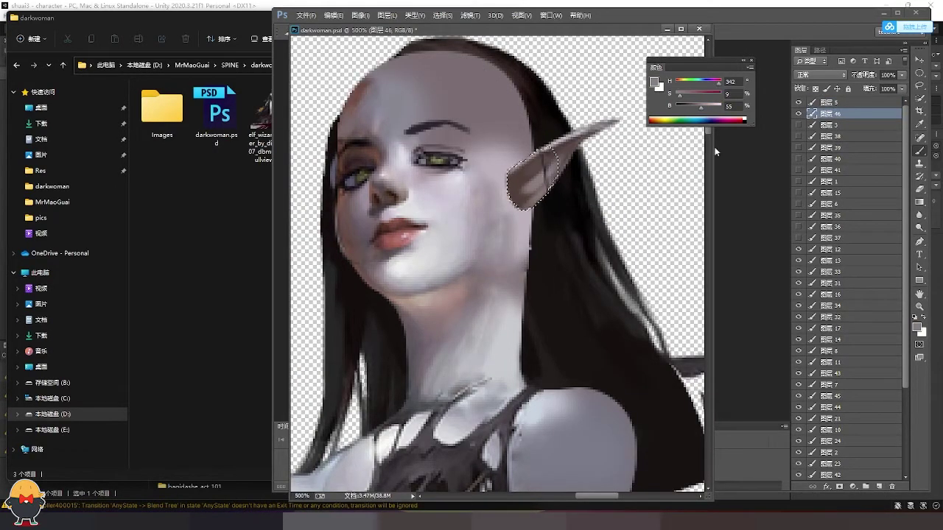
key(ctrl+alt+z)
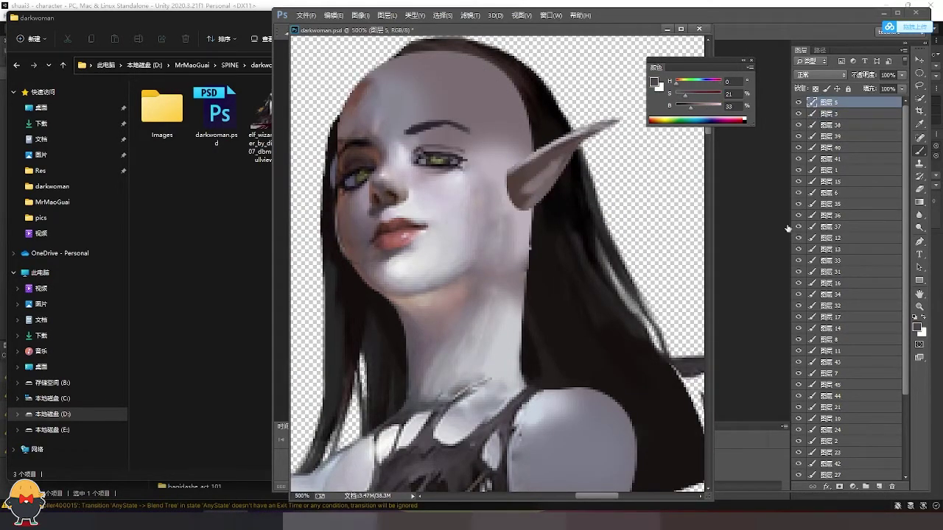
key(ctrl+alt+z)
key(ctrl+alt+z)
key(ctrl+alt+z)
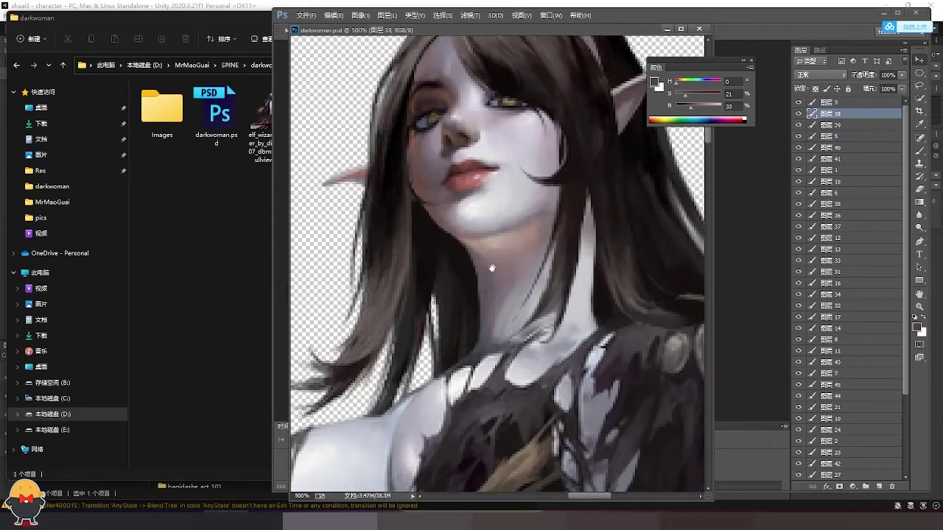
key(ctrl+alt+z)
key(ctrl+alt+z)
key(ctrl+alt+z)
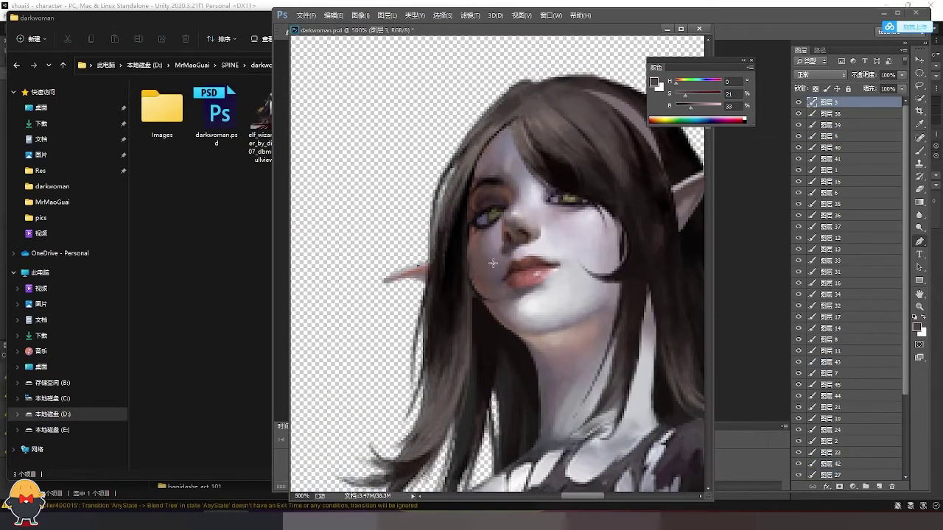
Fill the left ear grey with a pink tint and merge it into layer 3.
right_click(409, 280)
click(452, 112)
key(alt+BackSpace)
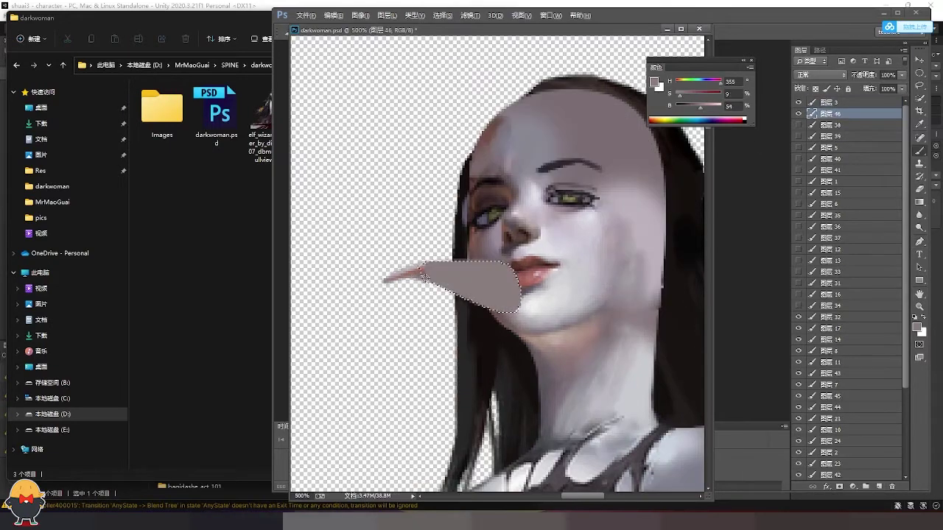
alt+click(423, 277)
drag(471, 271, 423, 272)
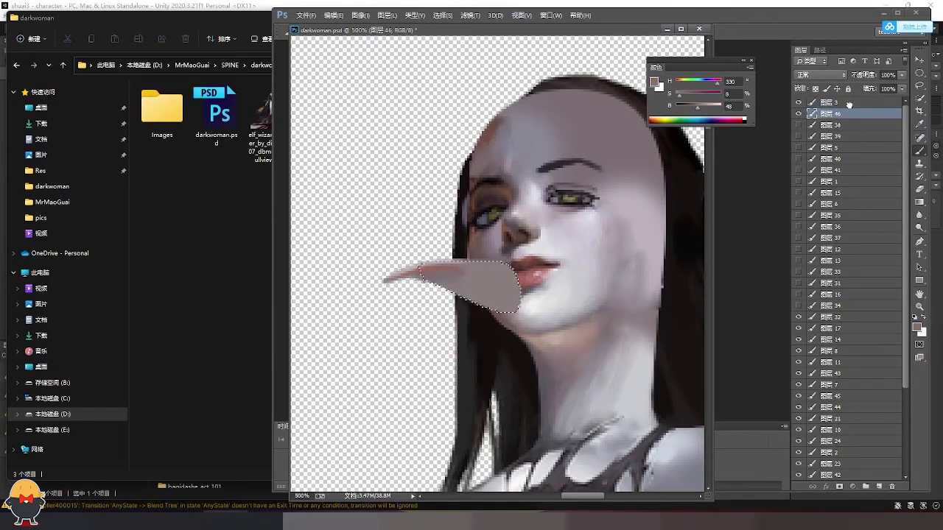
key(ctrl+e)
key(ctrl+d)
Show the hair layers again and move layer 3 below layer 7.
alt+click(453, 281)
drag(797, 113, 798, 294)
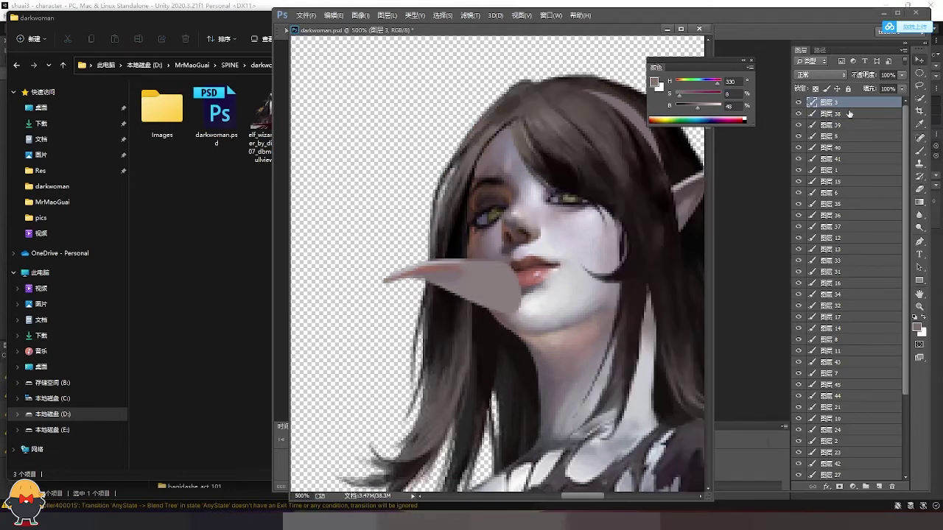
drag(840, 102, 839, 372)
ctrl+click(494, 336)
scroll(498, 342, down, 2)
Select the brown chest strap outline and copy the strap onto layer 46.
ctrl+click(497, 342)
scroll(486, 324, down, 2)
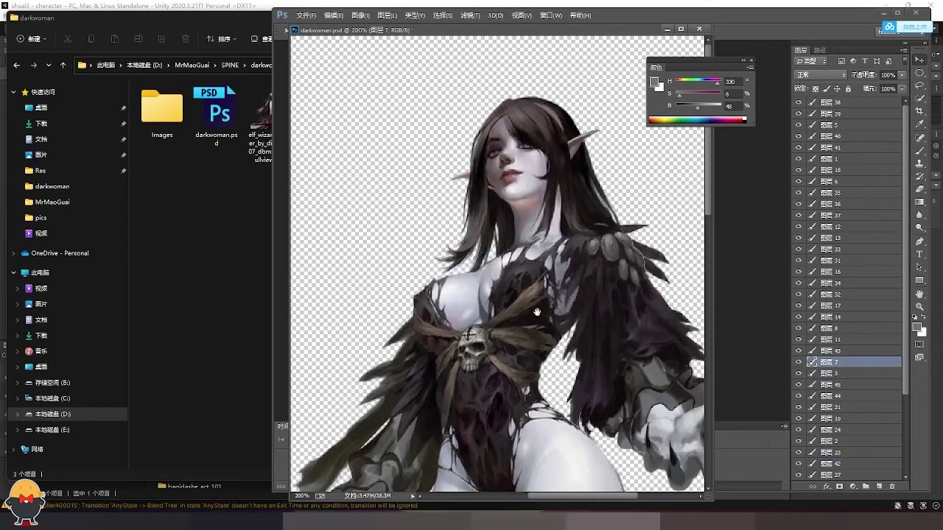
scroll(472, 302, down, 1)
scroll(463, 283, up, 1)
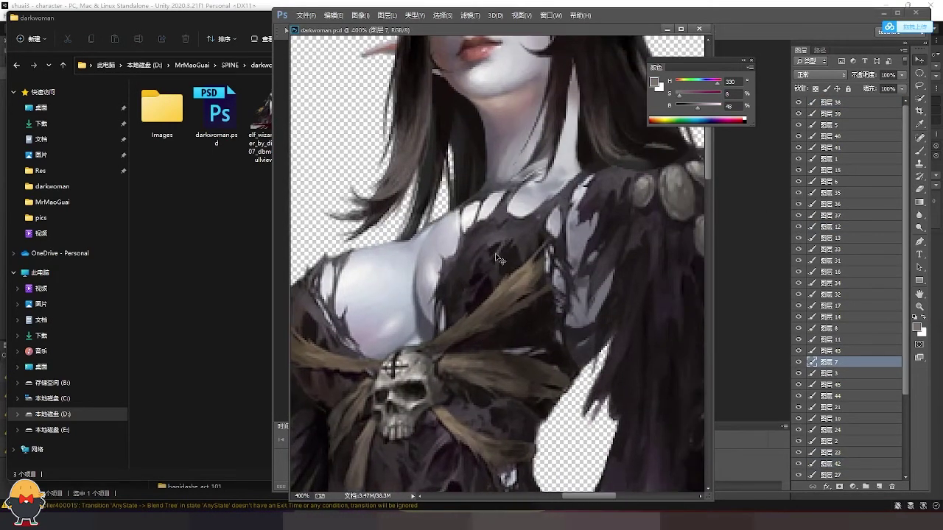
scroll(495, 256, up, 1)
scroll(471, 276, up, 1)
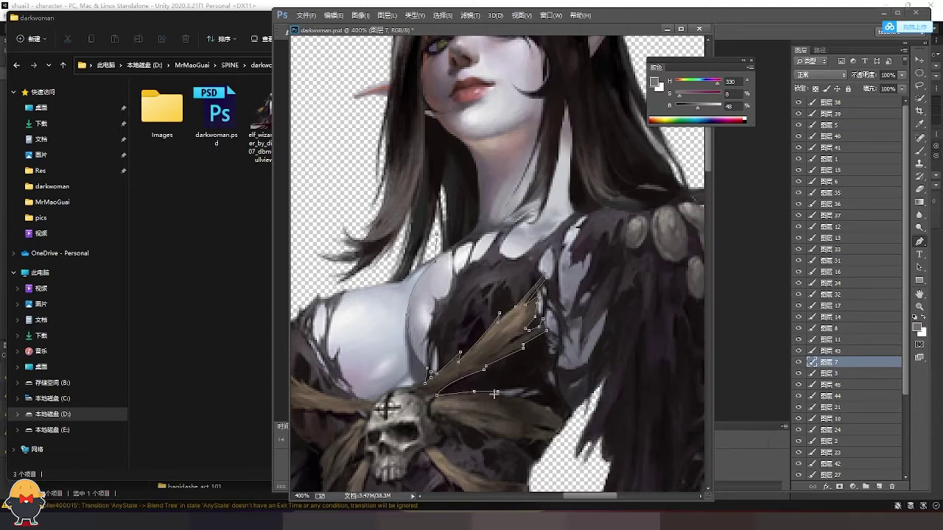
key(ctrl+minus)
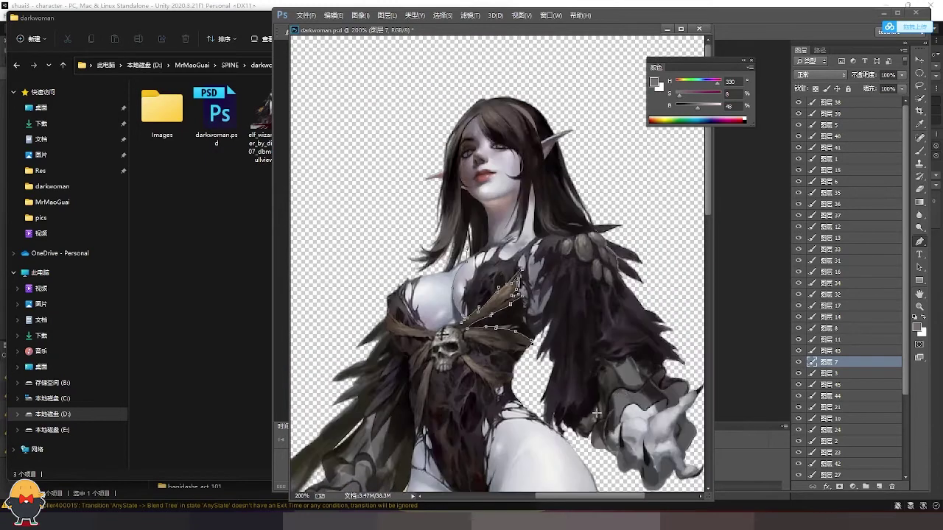
key(ctrl+Return)
key(ctrl+j)
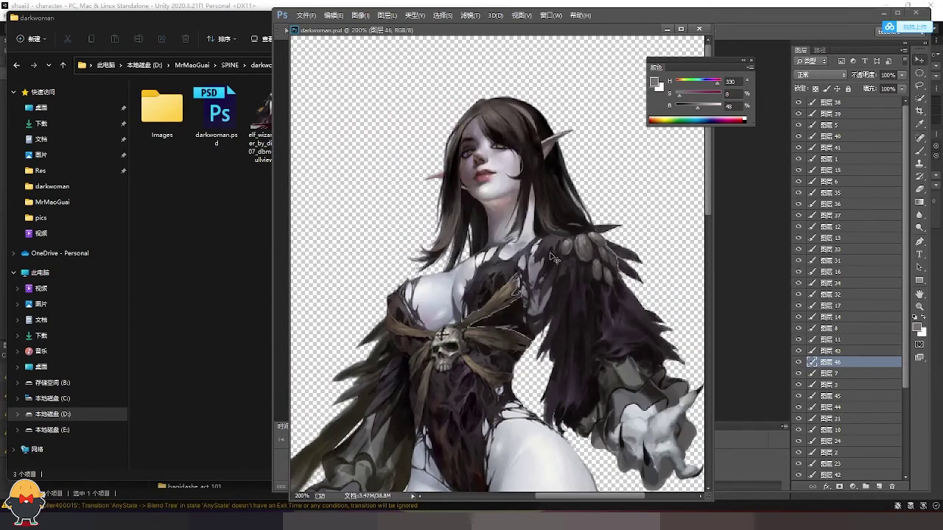
Make a selection from the cloth outline and paint it dark on a new layer.
scroll(518, 302, up, 2)
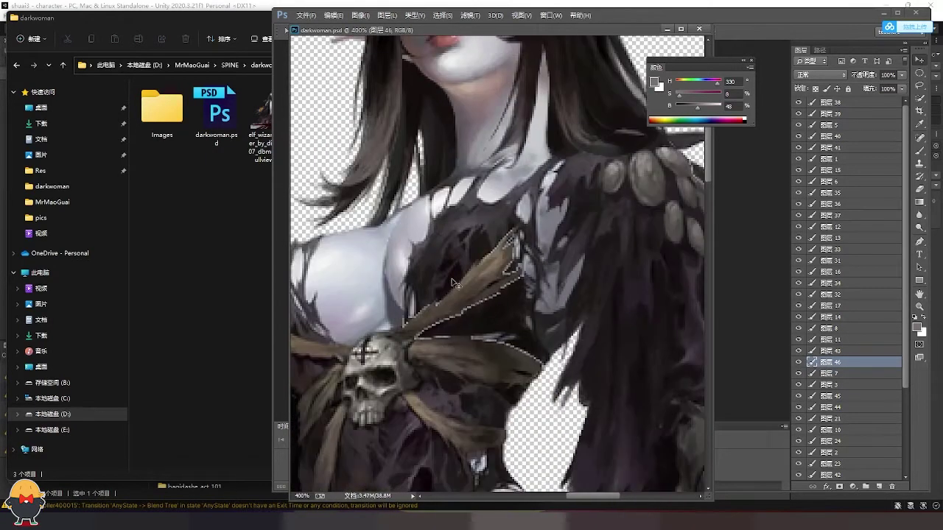
right_click(520, 378)
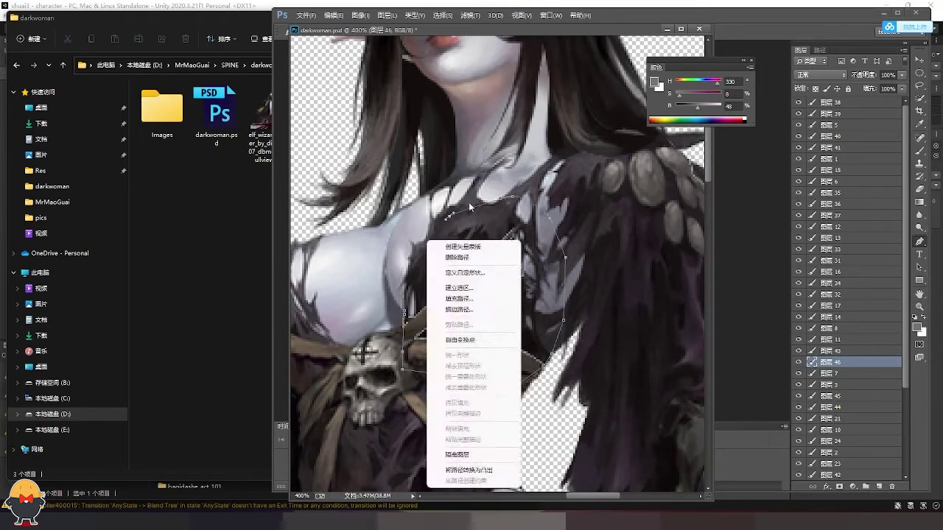
click(449, 265)
key(ctrl+j)
drag(461, 293, 425, 300)
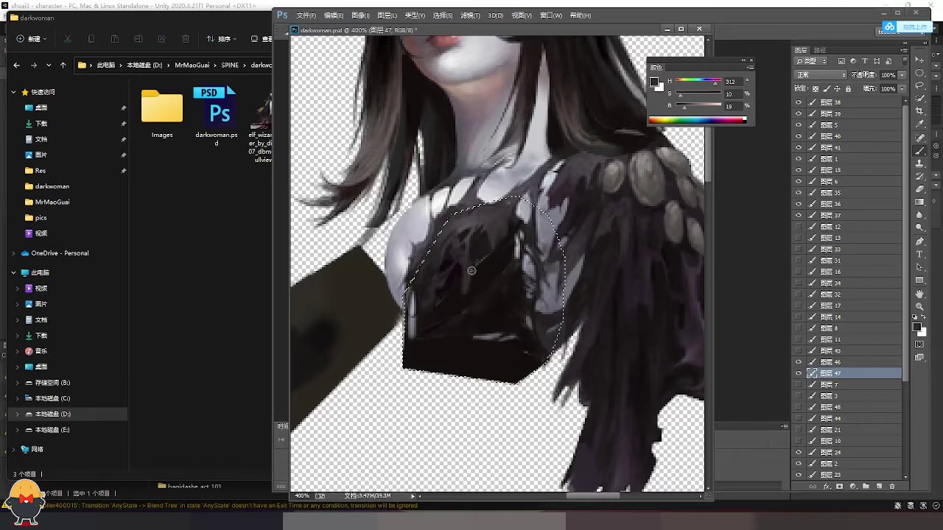
Deselect, check beneath the strap, and move layer 46 below layer 7.
key(alt+bracketright)
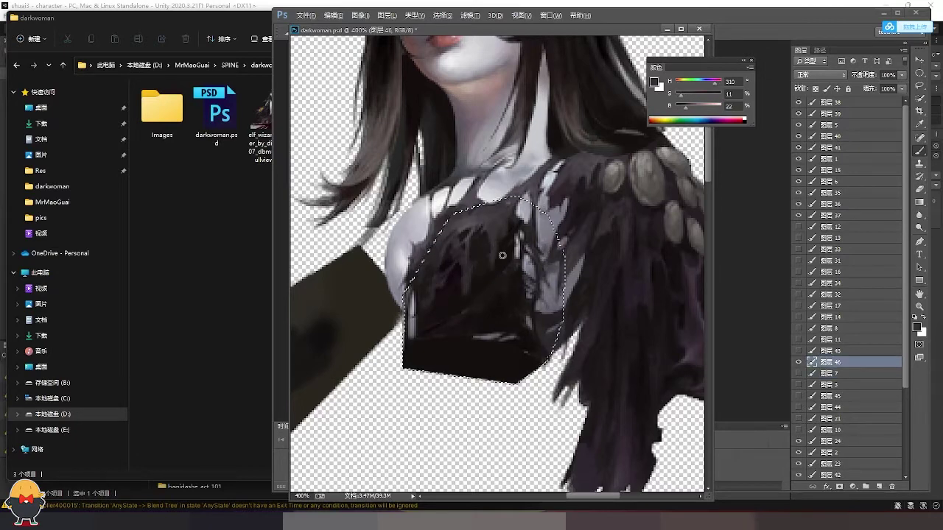
key(ctrl+d)
drag(512, 297, 550, 300)
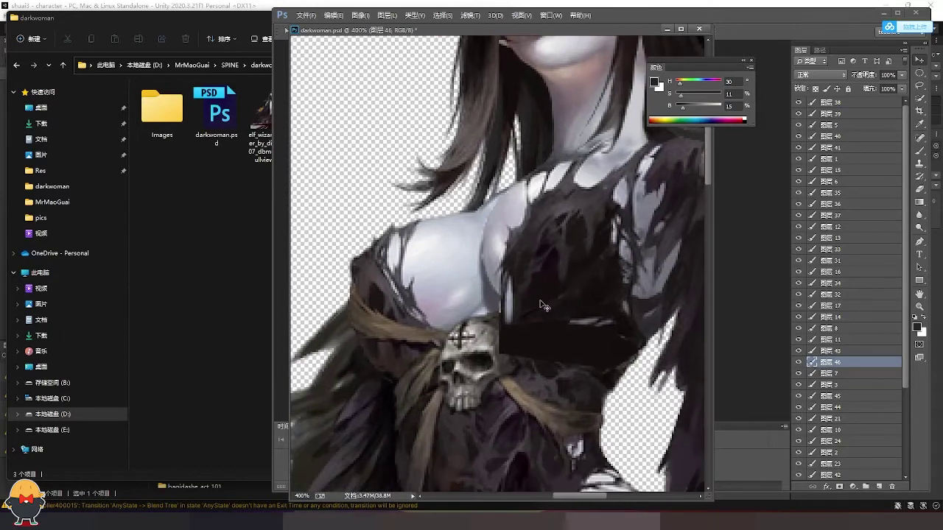
drag(840, 351, 845, 371)
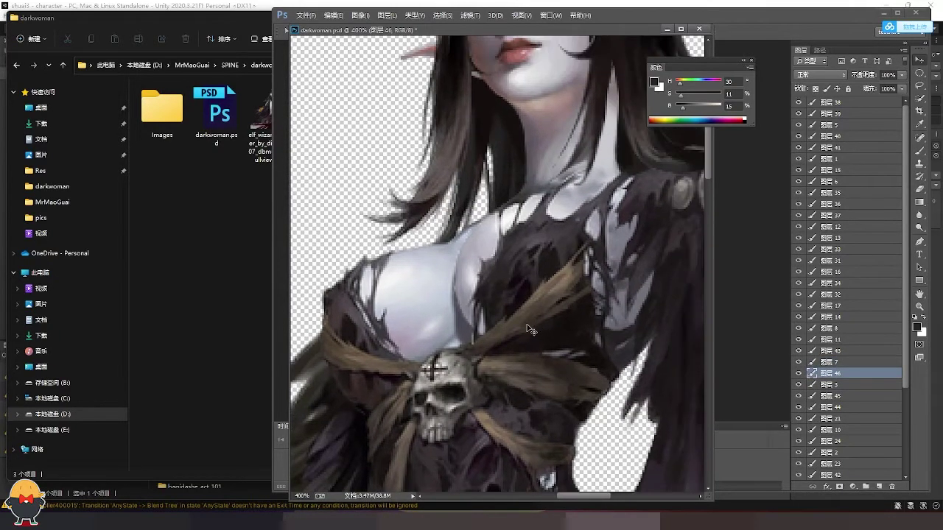
ctrl+click(440, 304)
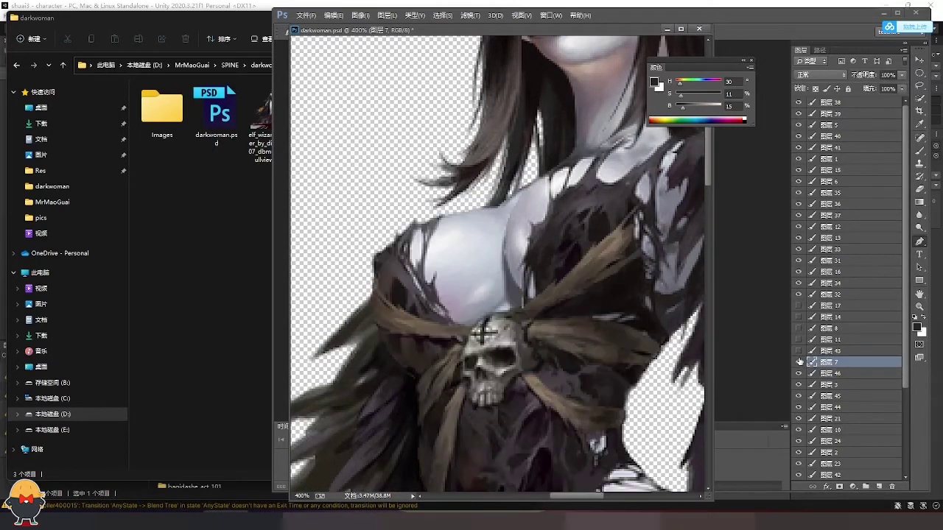
Hide layers 17 to 24 and select the outlined chest-and-arm area on layer 47.
drag(799, 306, 798, 442)
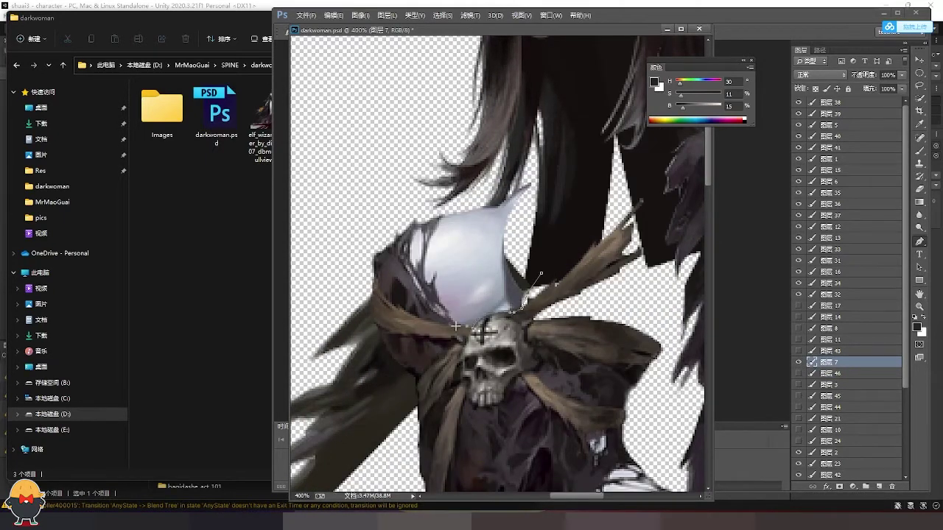
click(383, 290)
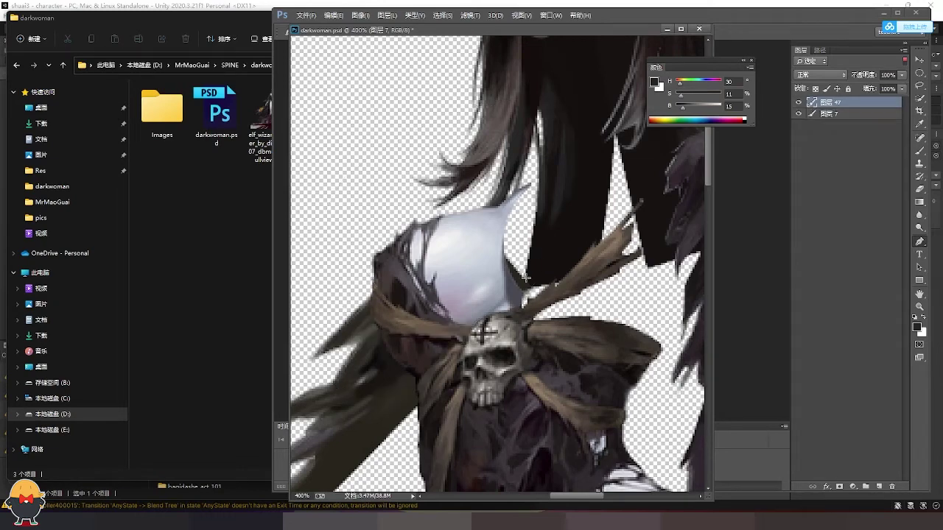
ctrl+click(460, 332)
scroll(460, 332, up, 2)
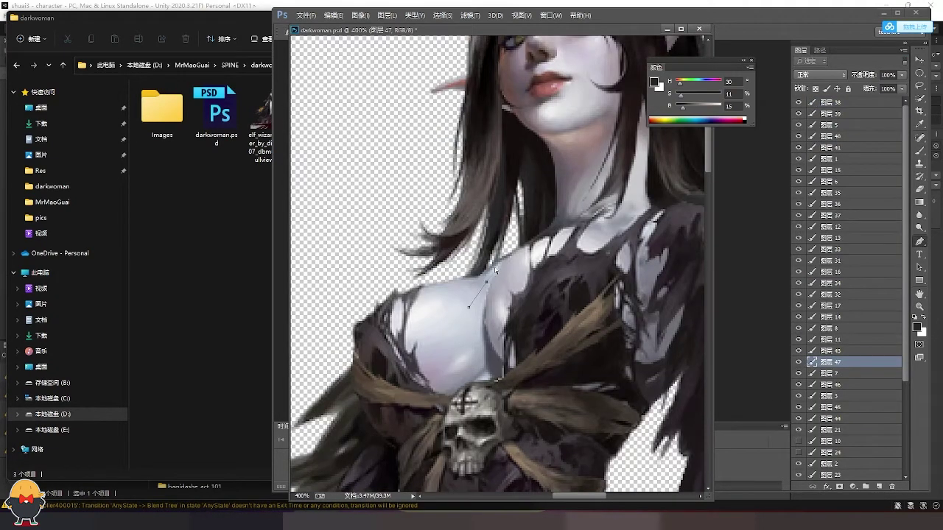
click(581, 255)
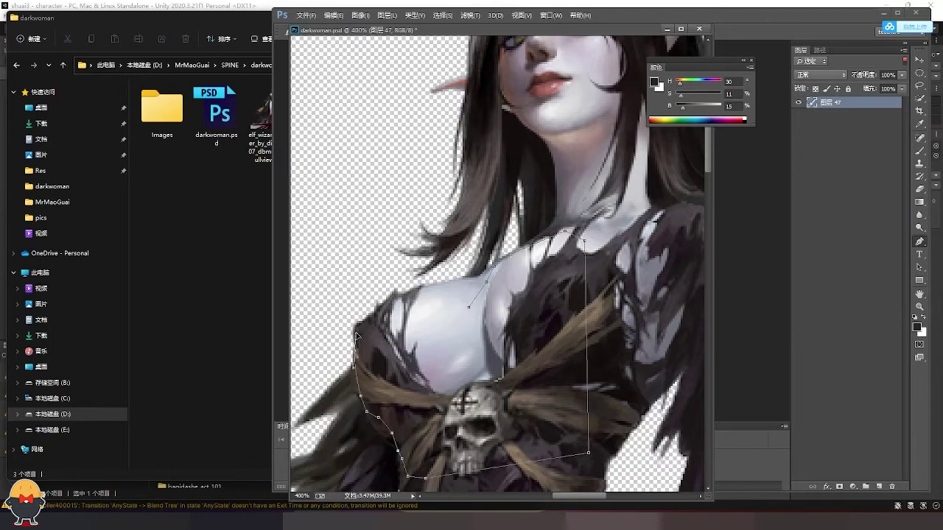
right_click(446, 314)
click(479, 110)
Fill the selection dark on new layer 48 and paint pale skin strokes.
key(ctrl+j)
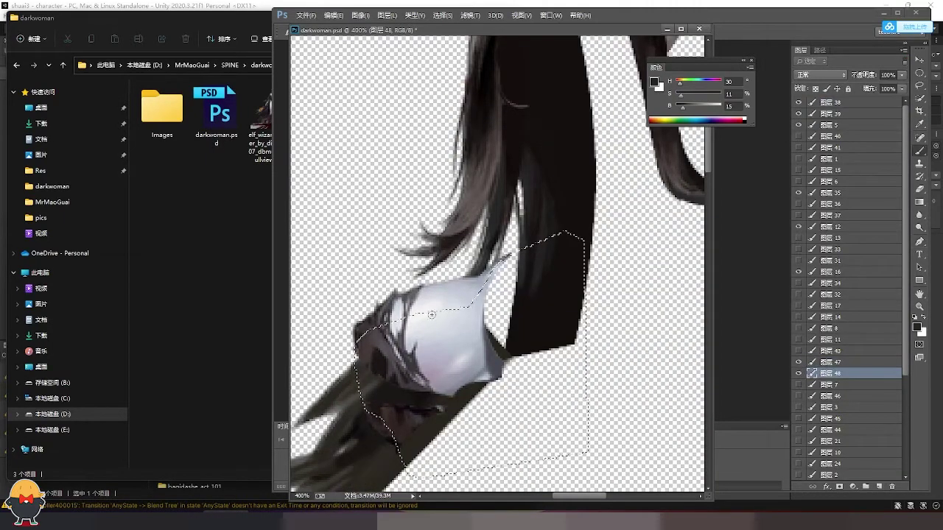
key(alt+Delete)
mouse_move(523, 349)
mouse_down()
mouse_move(471, 397)
mouse_move(376, 384)
mouse_move(402, 413)
mouse_up()
mouse_move(382, 368)
mouse_down()
mouse_move(423, 409)
mouse_move(401, 405)
mouse_move(412, 383)
mouse_move(442, 411)
mouse_up()
Paint pale blue-grey highlights and dark lower strokes, then merge into layer 47.
alt+click(483, 293)
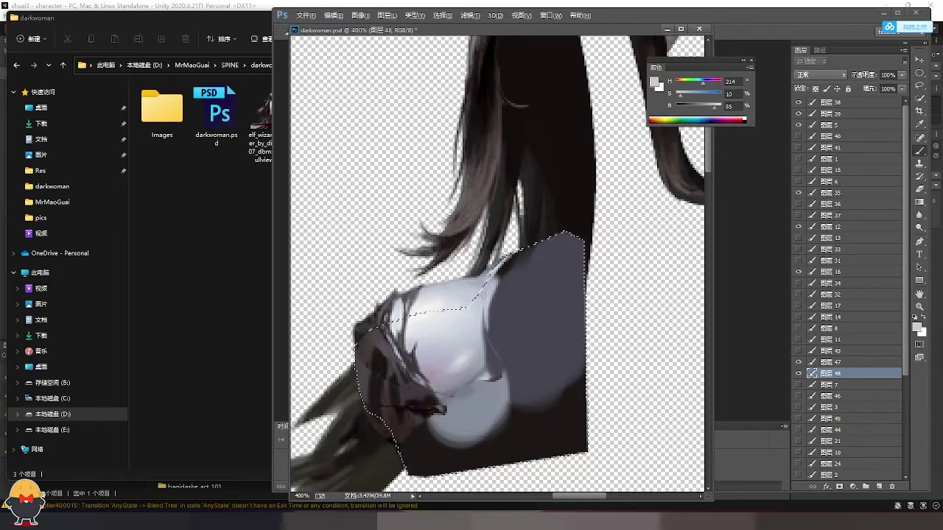
drag(483, 295, 545, 250)
drag(516, 287, 567, 243)
alt+click(434, 413)
drag(445, 420, 409, 430)
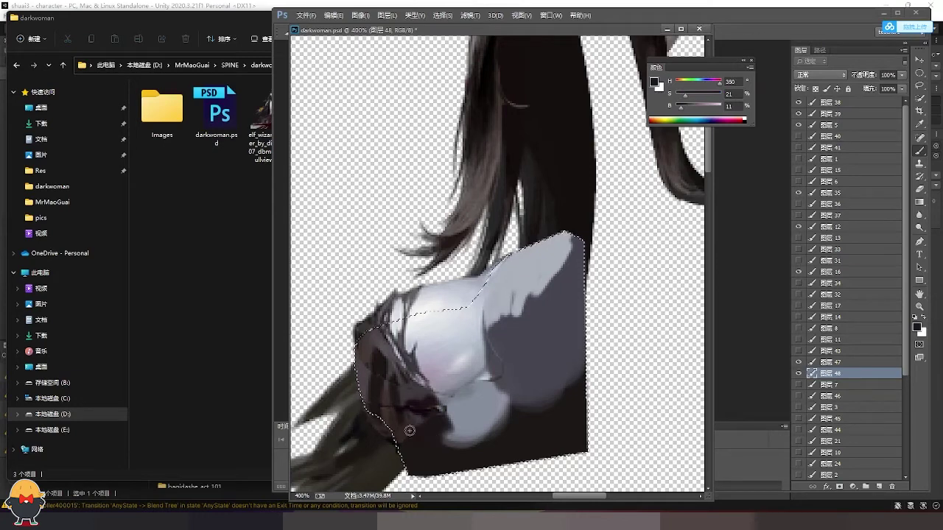
key(ctrl+e)
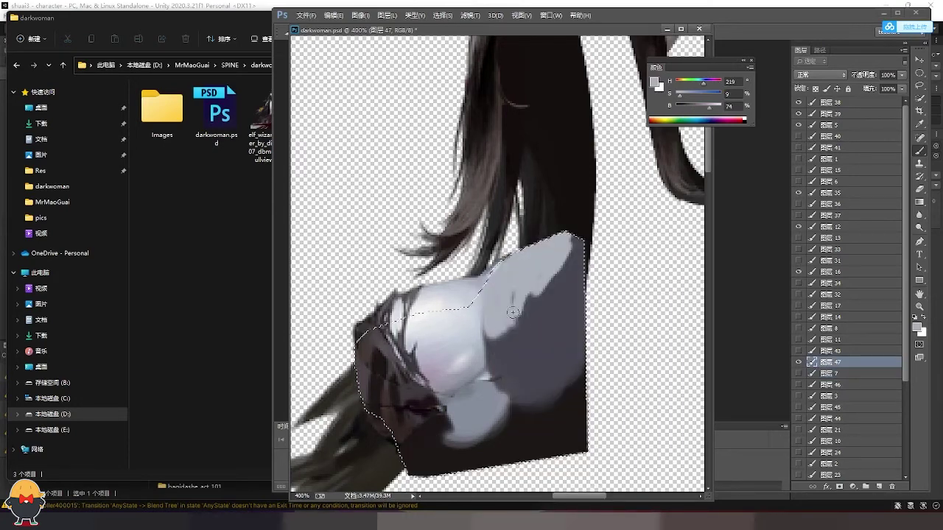
Sample darker purple-brown tones, deselect, and show all hidden layers.
alt+click(393, 407)
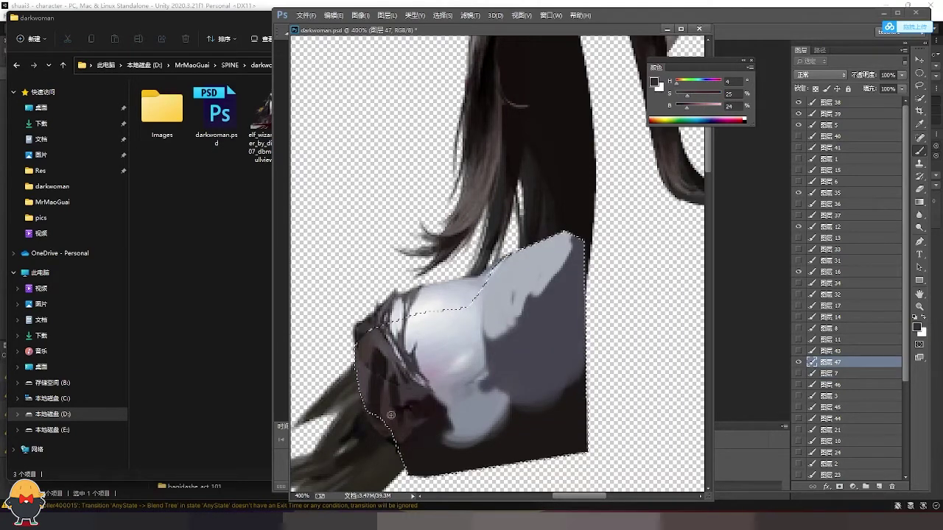
alt+click(405, 398)
key(ctrl+d)
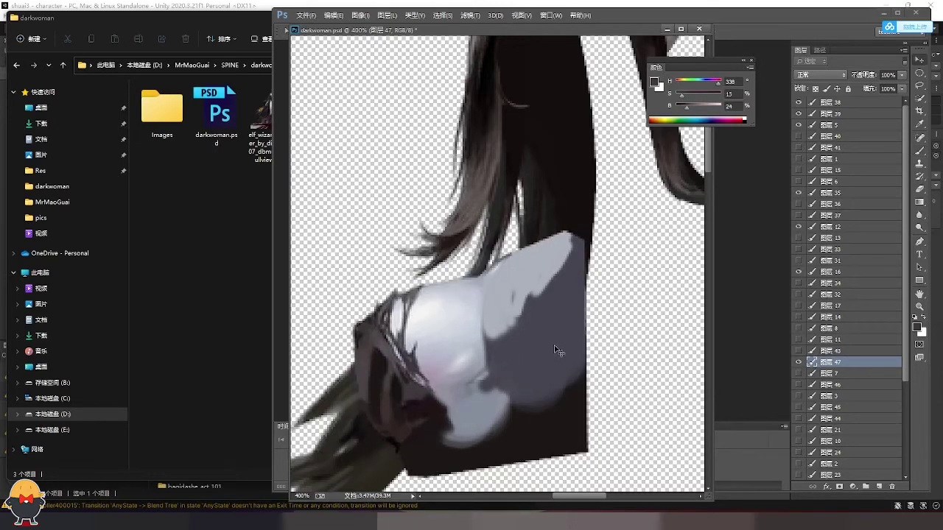
alt+click(797, 354)
Move layer 47 below layer 46 and select the thigh path on layer 11.
key(ctrl+bracketleft)
key(ctrl+bracketleft)
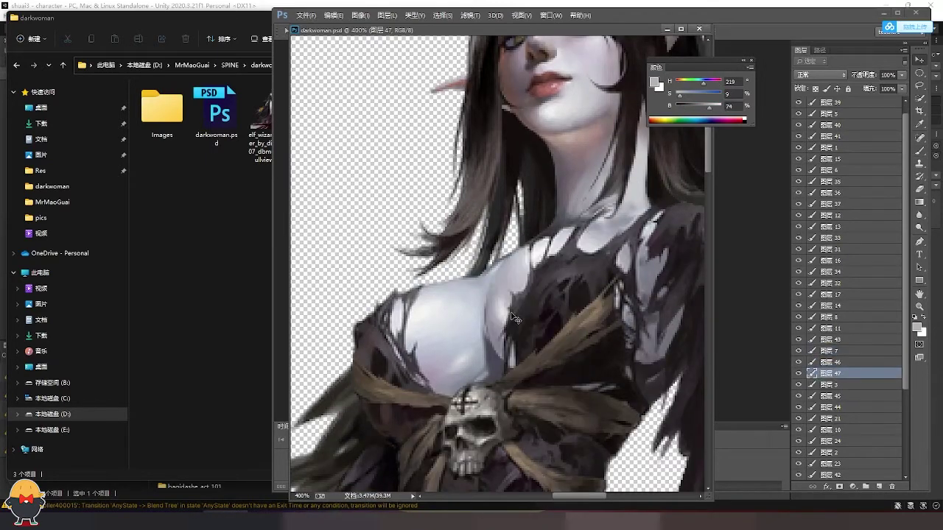
key(alt+bracketright)
key(alt+bracketright)
key(alt+bracketright)
scroll(508, 354, down, 5)
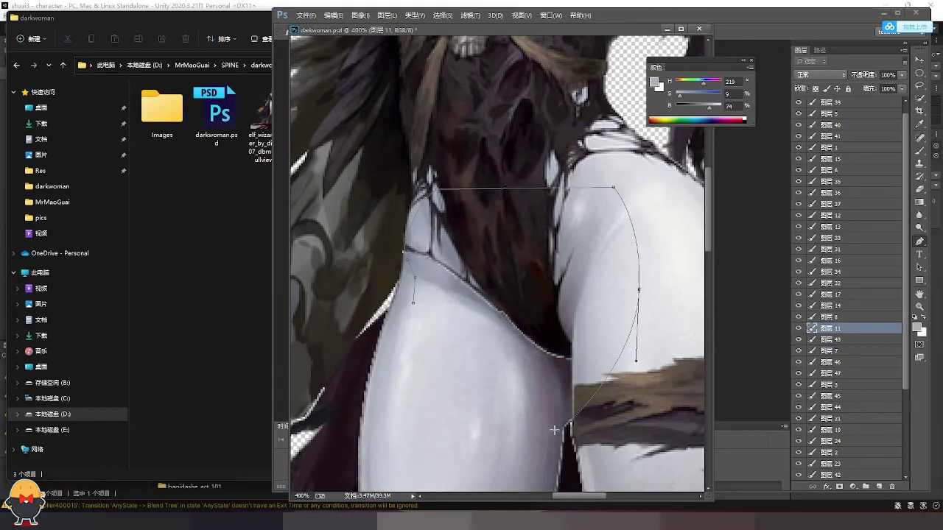
right_click(436, 322)
key(Return)
Fill the thigh selection dark, blend in thigh tones, and merge into layer 11.
key(ctrl+shift+alt+n)
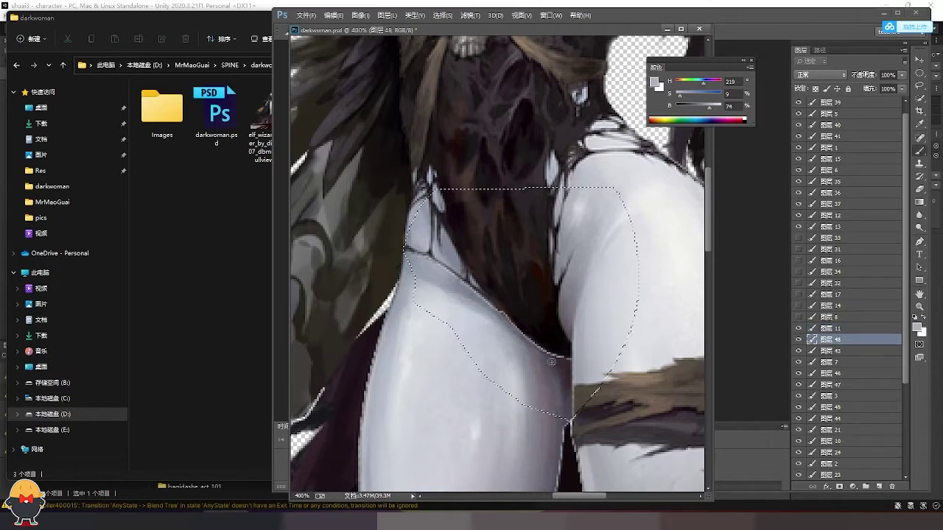
alt+click(545, 359)
key(alt+Delete)
drag(416, 254, 516, 221)
drag(457, 243, 551, 369)
mouse_move(604, 398)
mouse_down()
mouse_move(553, 331)
mouse_move(514, 324)
mouse_move(550, 330)
mouse_up()
key(ctrl+e)
Blend darker strokes at the lower right, deselect, and move layer 11 beneath layer 7.
key(bracketright)
key(bracketright)
key(bracketright)
drag(589, 398, 532, 316)
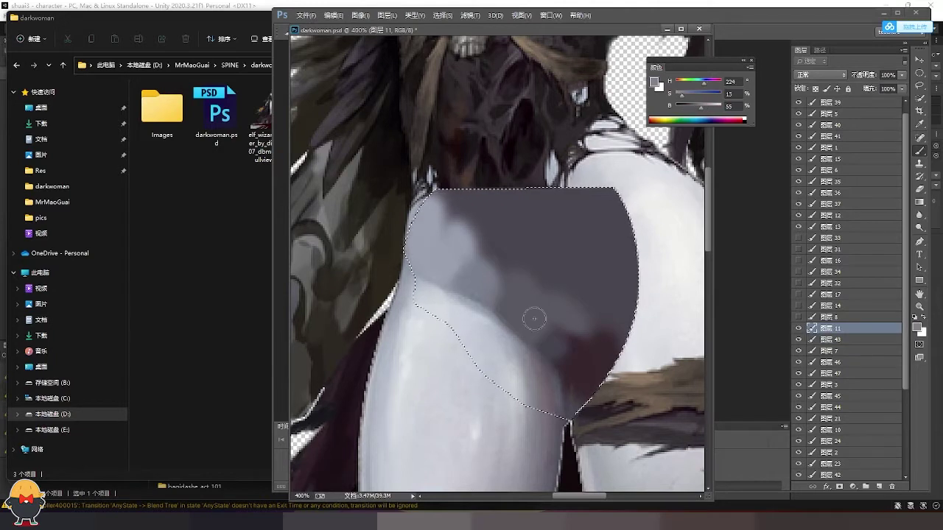
key(ctrl+d)
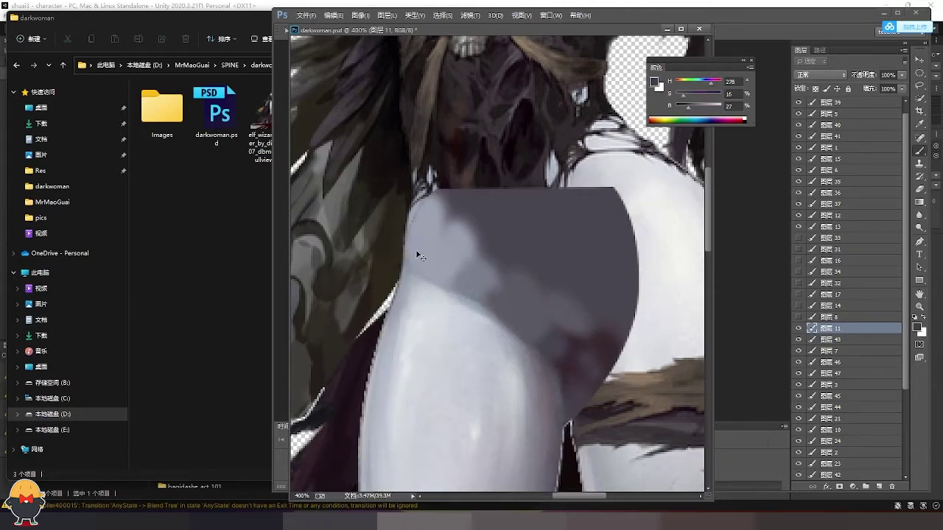
drag(834, 333, 835, 356)
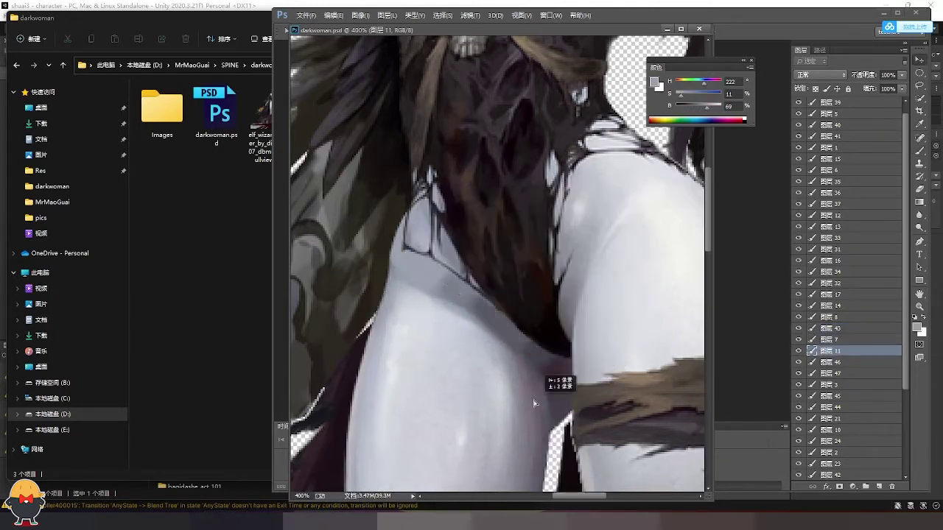
key(ctrl+1)
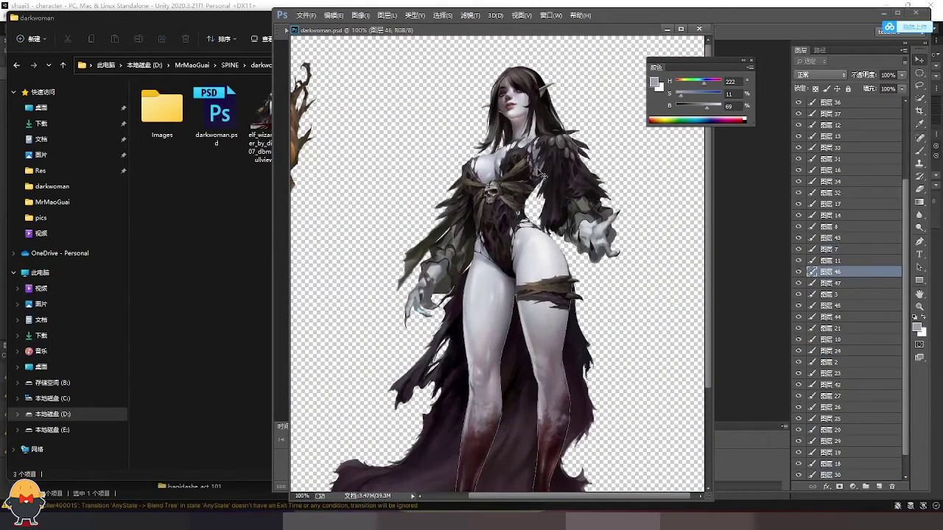
Isolate layer 16 and extend its dark shard leftward with the brush.
ctrl+click(564, 169)
scroll(564, 169, up, 3)
key(b)
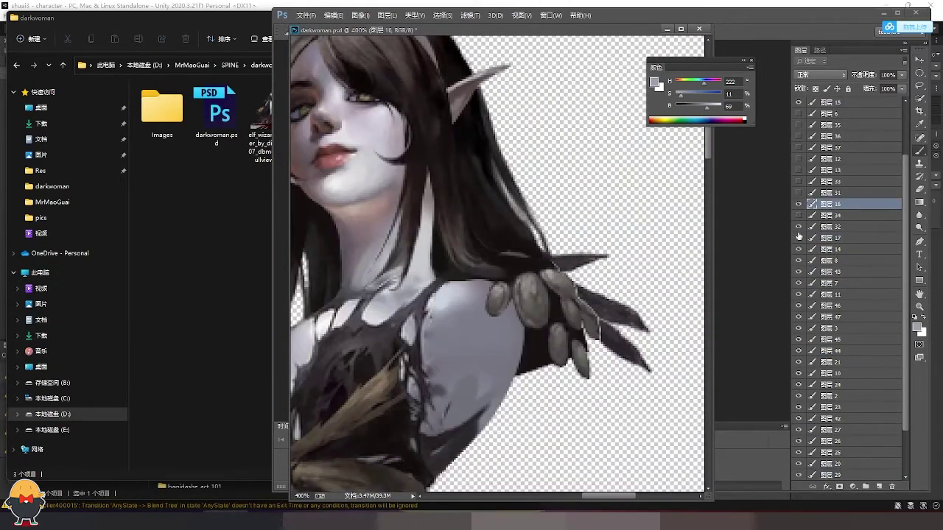
alt+click(798, 203)
mouse_move(560, 258)
mouse_down()
mouse_move(506, 257)
mouse_move(504, 268)
mouse_move(545, 251)
mouse_move(556, 293)
mouse_up()
alt+click(798, 255)
Brush the gap in the feather darker on layer 14.
click(847, 294)
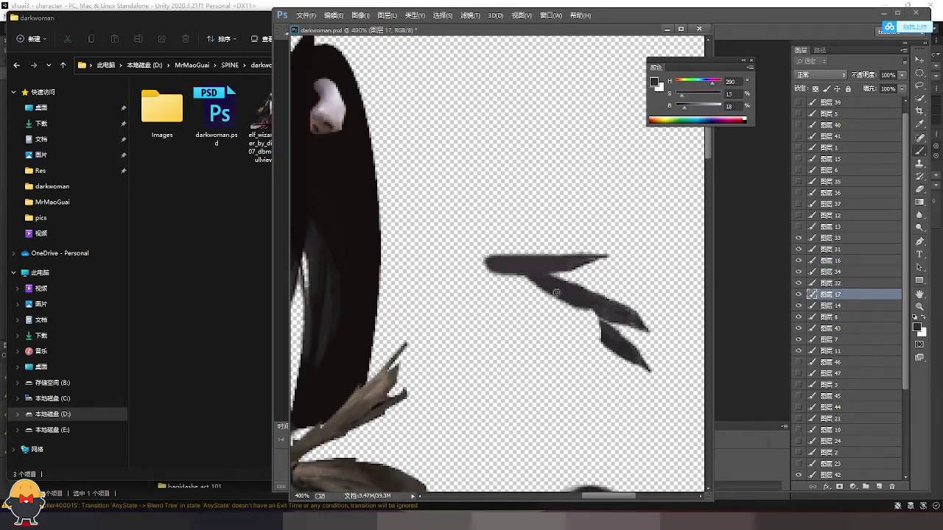
ctrl+click(625, 351)
drag(609, 344, 594, 318)
alt+click(797, 260)
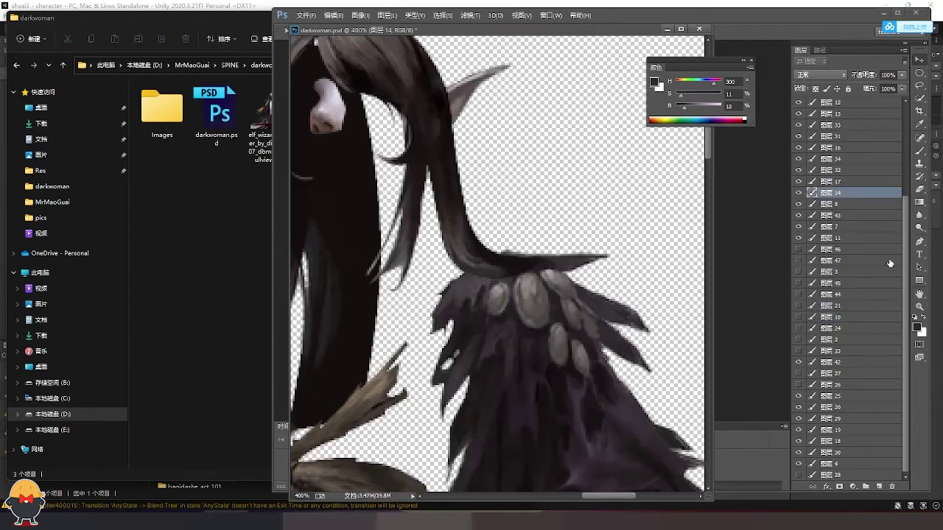
ctrl+click(580, 343)
key(ctrl+0)
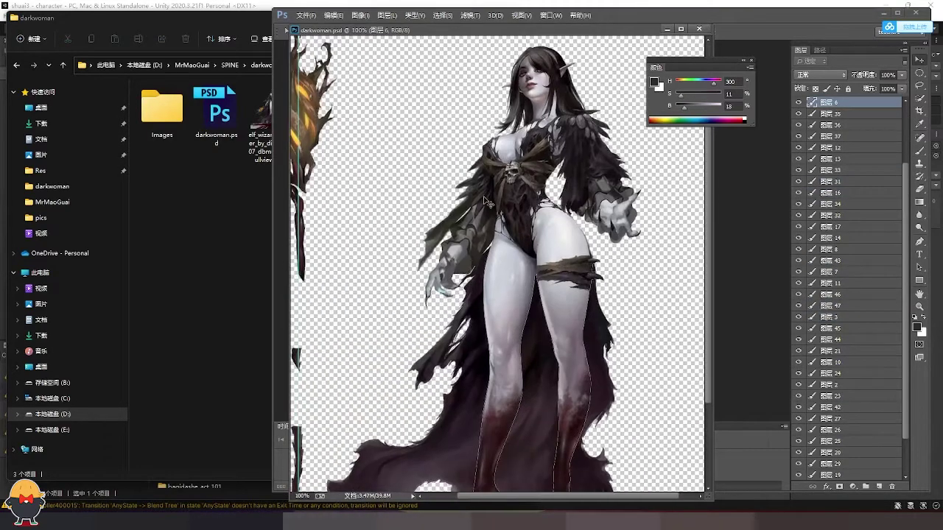
On layer 21, paint the traced area behind the skull belt near-black.
ctrl+click(506, 193)
scroll(507, 193, up, 3)
drag(459, 316, 458, 237)
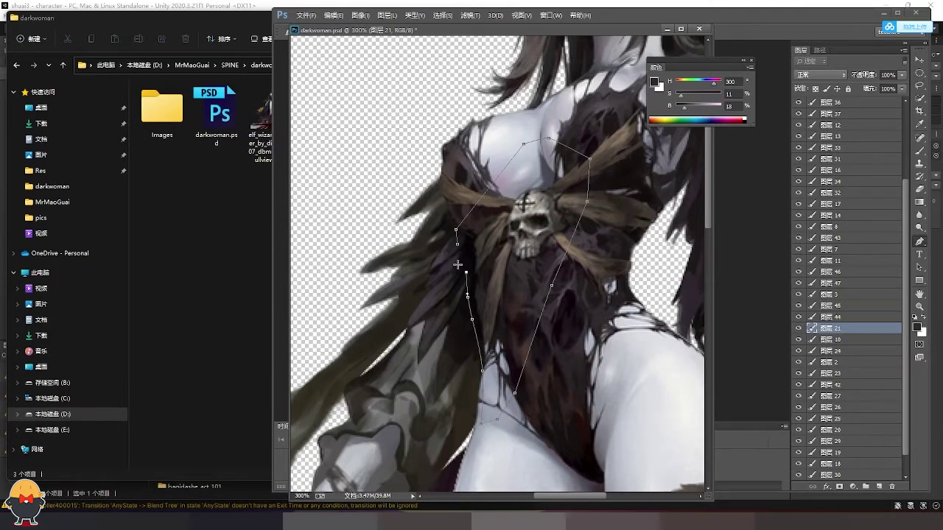
key(ctrl+Return)
alt+click(798, 328)
key(b)
mouse_move(506, 214)
mouse_down()
mouse_move(561, 223)
mouse_move(552, 210)
mouse_up()
key(ctrl+d)
alt+click(458, 241)
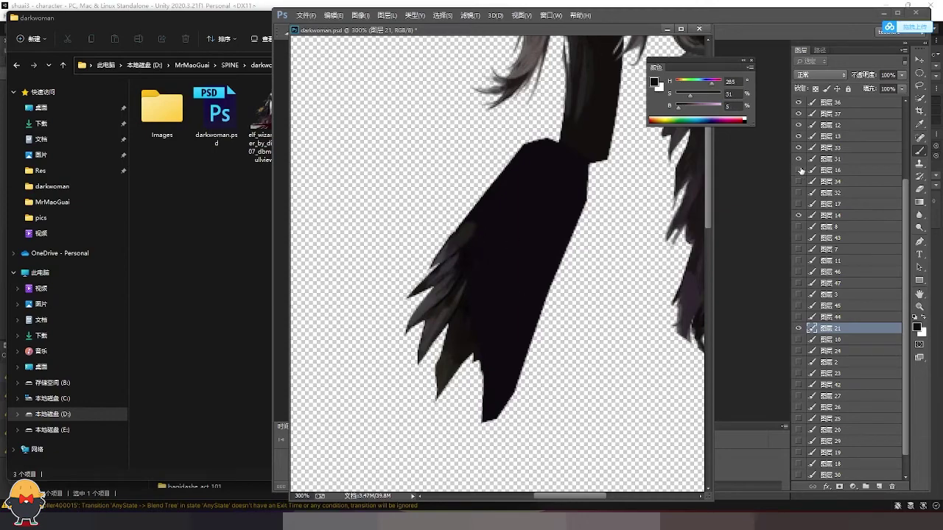
drag(798, 170, 798, 475)
scroll(701, 234, down, 3)
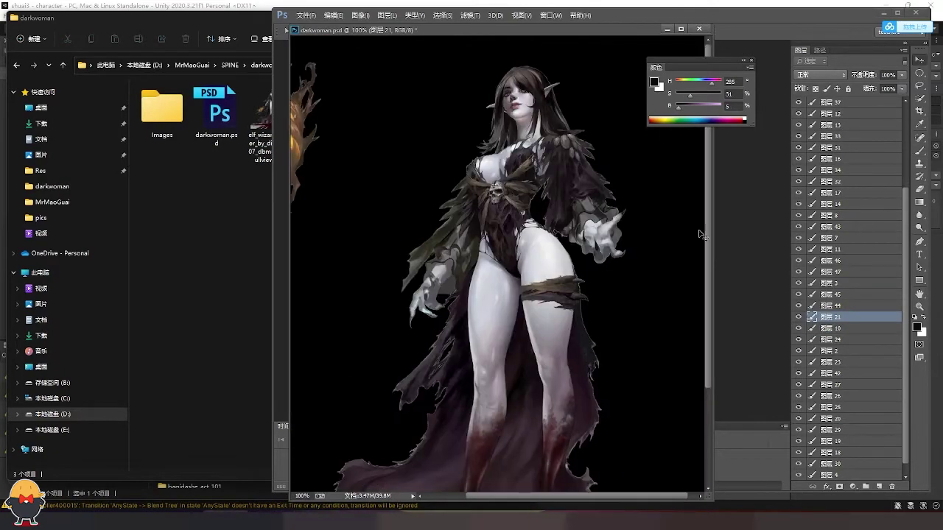
With the black background hidden, select the dress area behind the legs on layer 19, down to the foot.
ctrl+click(530, 280)
scroll(529, 281, down, 2)
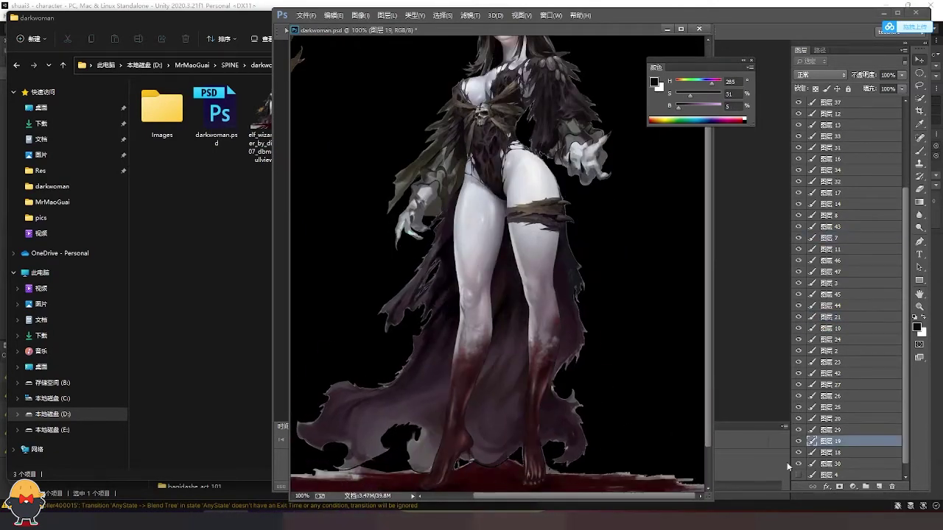
scroll(788, 467, down, 1)
click(798, 475)
scroll(597, 310, up, 1)
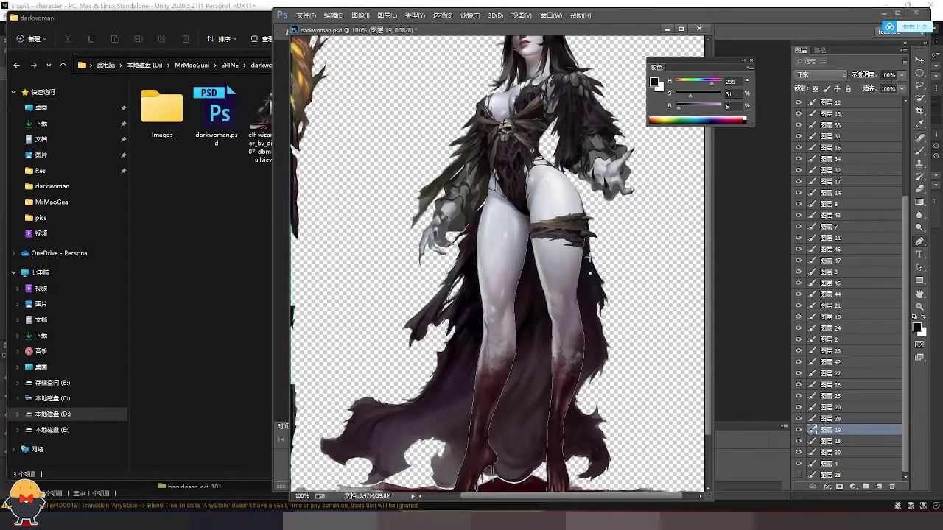
scroll(462, 384, down, 2)
click(458, 425)
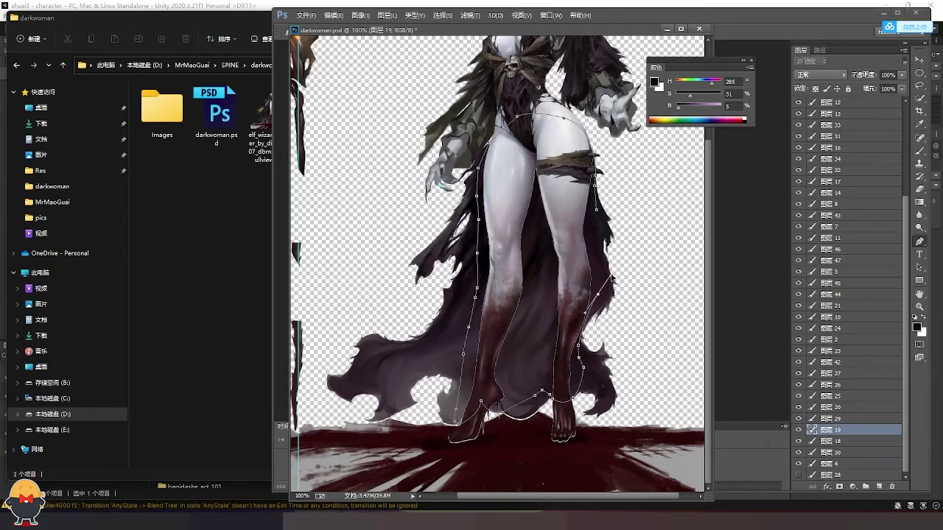
key(ctrl+Return)
Paint the selection in dark purple dress tones on a new layer and merge it into layer 19.
drag(798, 475, 798, 137)
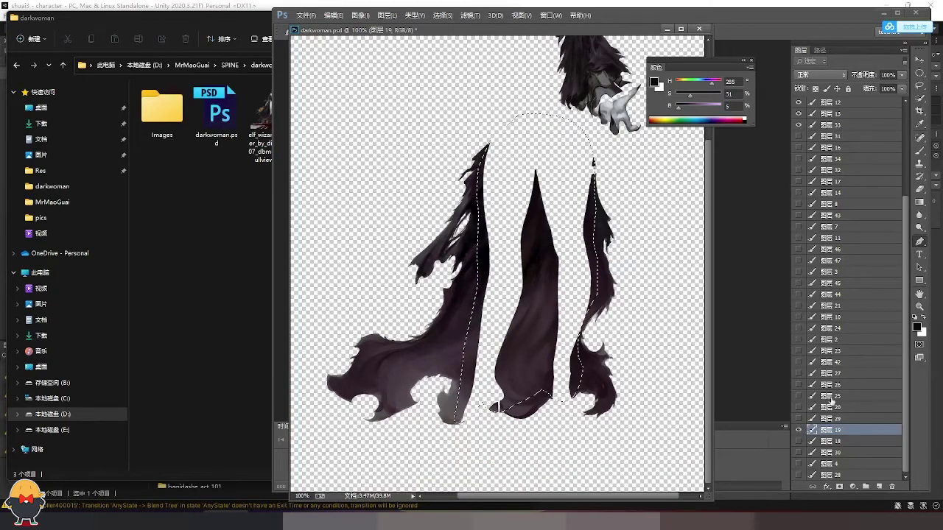
click(847, 441)
click(866, 487)
mouse_move(487, 271)
mouse_down()
mouse_move(508, 383)
mouse_move(520, 278)
mouse_move(550, 375)
mouse_move(582, 236)
mouse_move(507, 257)
mouse_move(484, 211)
mouse_move(487, 276)
mouse_up()
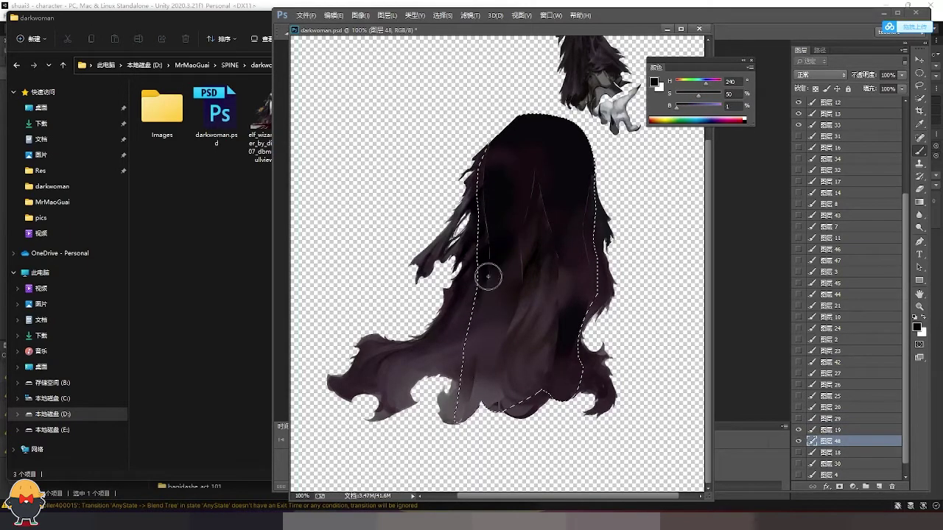
alt+click(501, 354)
alt+click(516, 317)
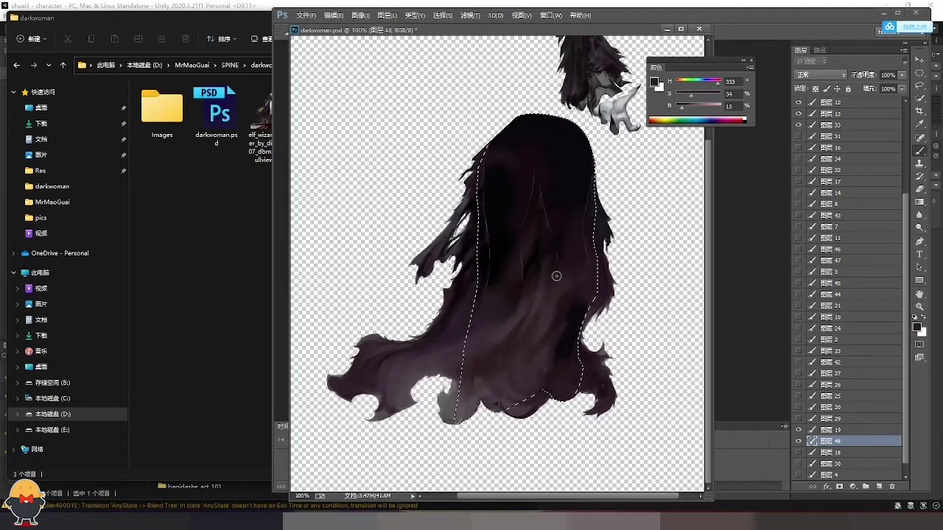
shift+click(836, 430)
key(ctrl+e)
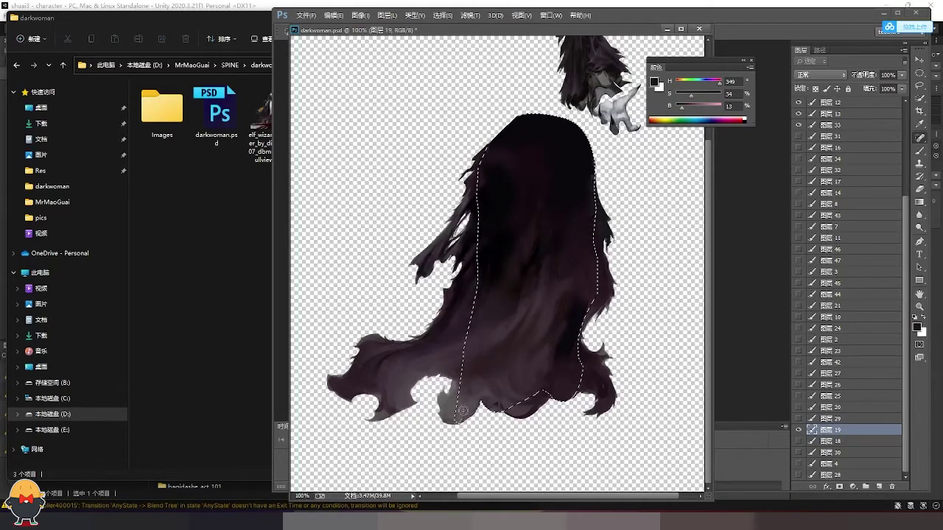
Inspect the painted dress hem up close and clear the selection.
key(ctrl+plus)
scroll(603, 190, down, 3)
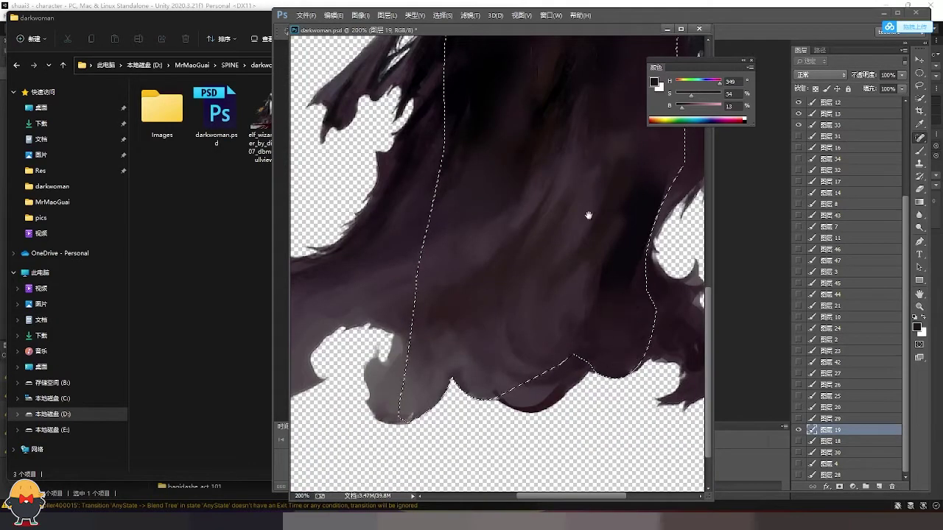
scroll(583, 213, up, 5)
key(ctrl+d)
scroll(587, 255, right, 2)
Brush dark red across the patches under the feet in the layer 18 blood pool.
alt+click(604, 300)
mouse_move(619, 249)
mouse_down()
mouse_move(603, 309)
mouse_move(609, 400)
mouse_move(607, 221)
mouse_move(565, 355)
mouse_up()
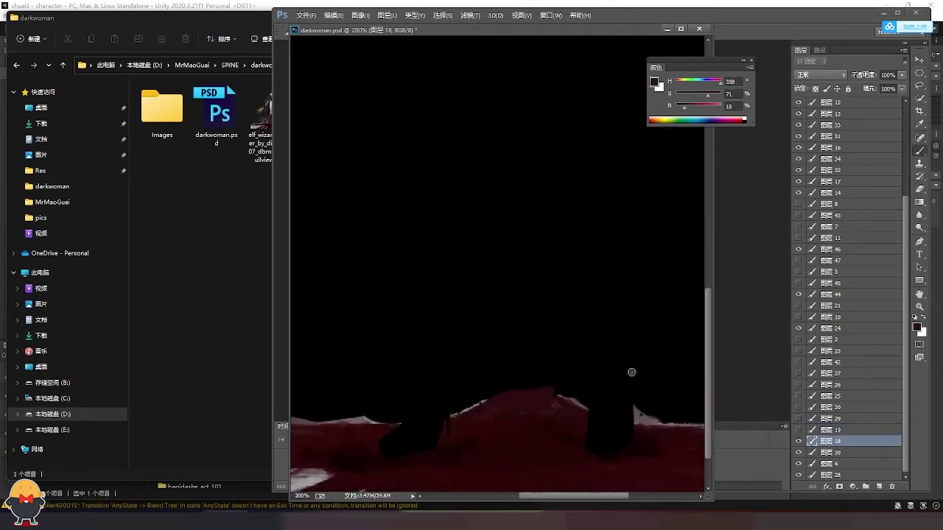
drag(653, 407, 593, 397)
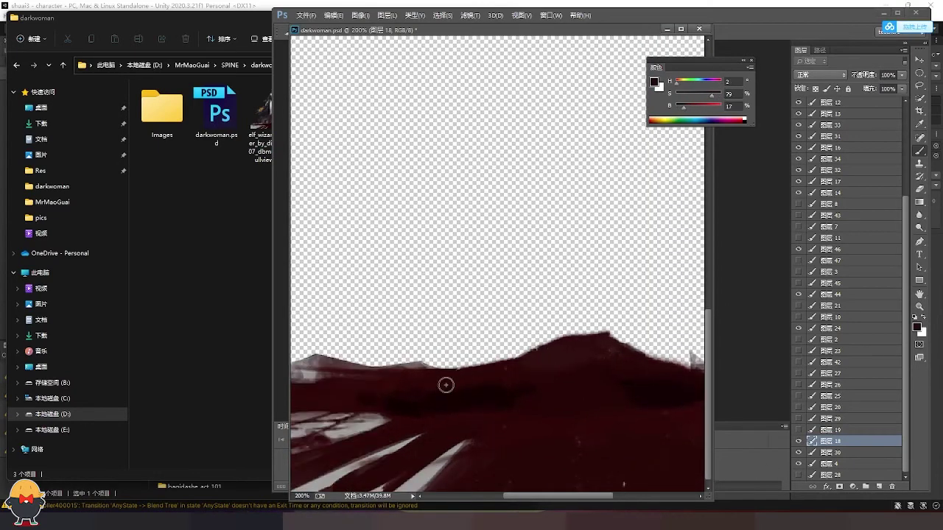
drag(450, 407, 661, 347)
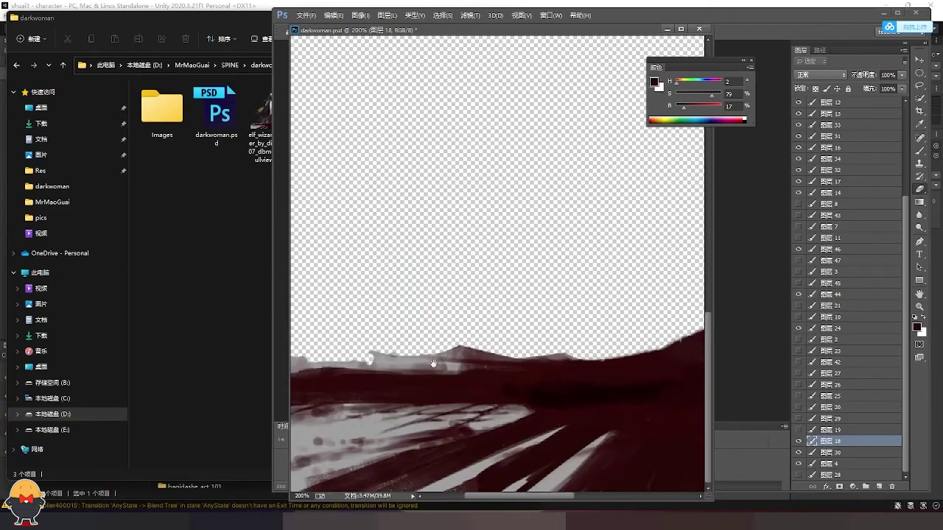
scroll(434, 258, up, 10)
click(435, 242)
Close the outline along the broken staff and turn it into a selection on layer 8.
drag(435, 241, 436, 320)
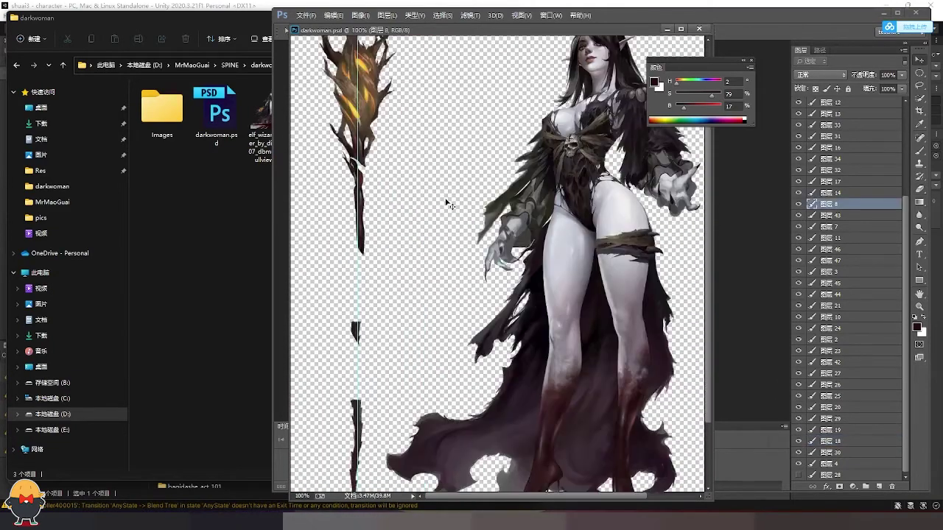
scroll(436, 321, down, 3)
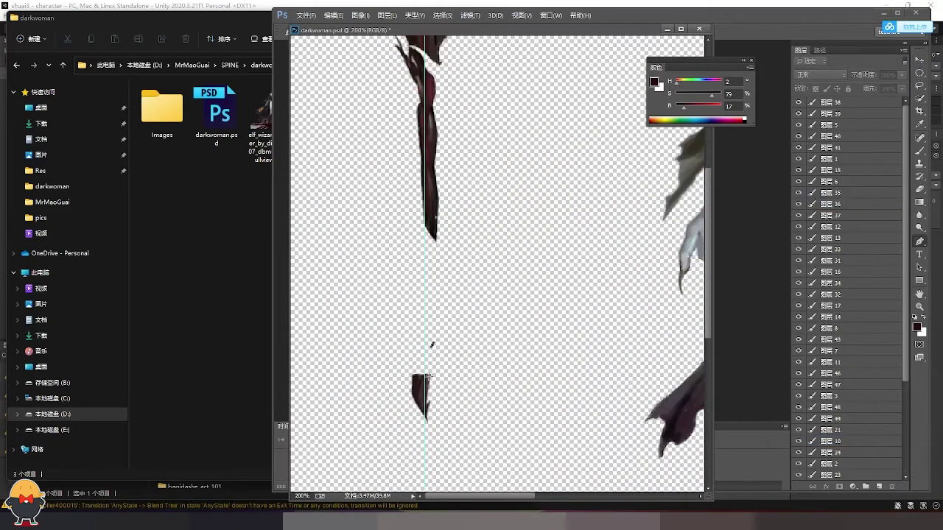
scroll(417, 232, up, 3)
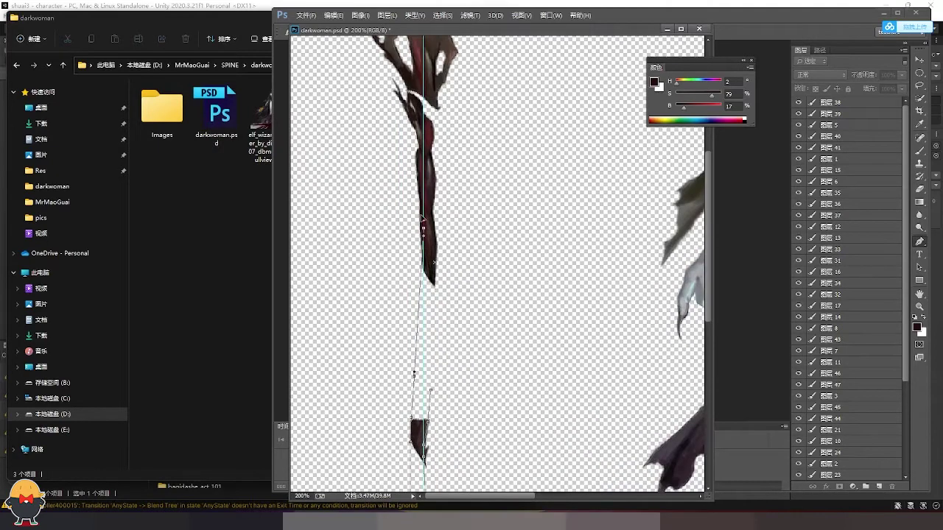
right_click(431, 265)
click(471, 311)
key(Return)
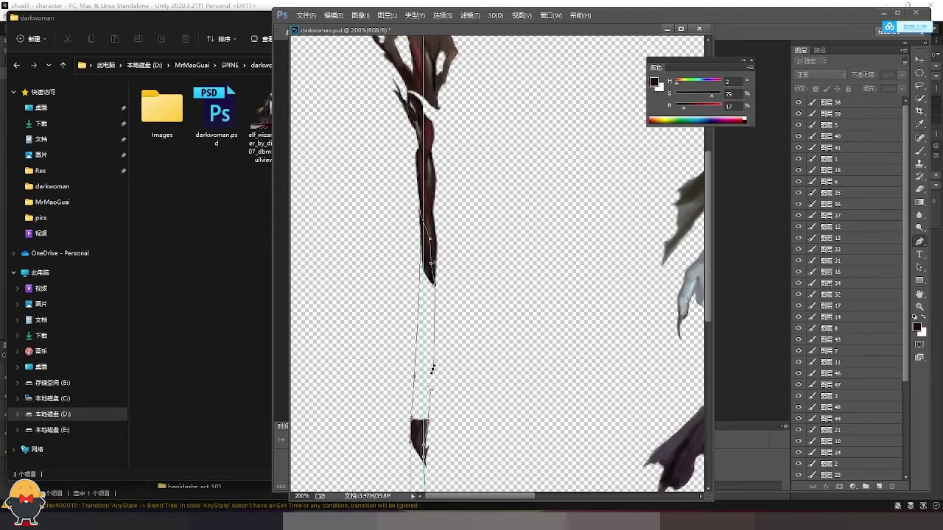
right_click(430, 270)
key(Escape)
ctrl+click(428, 271)
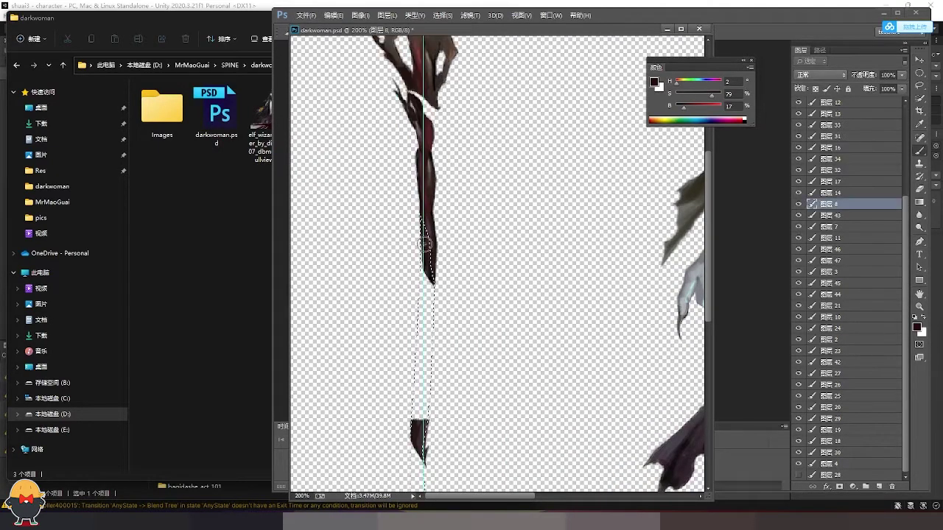
Scroll through the staff at 200% to inspect its shaft and head.
scroll(424, 310, down, 2)
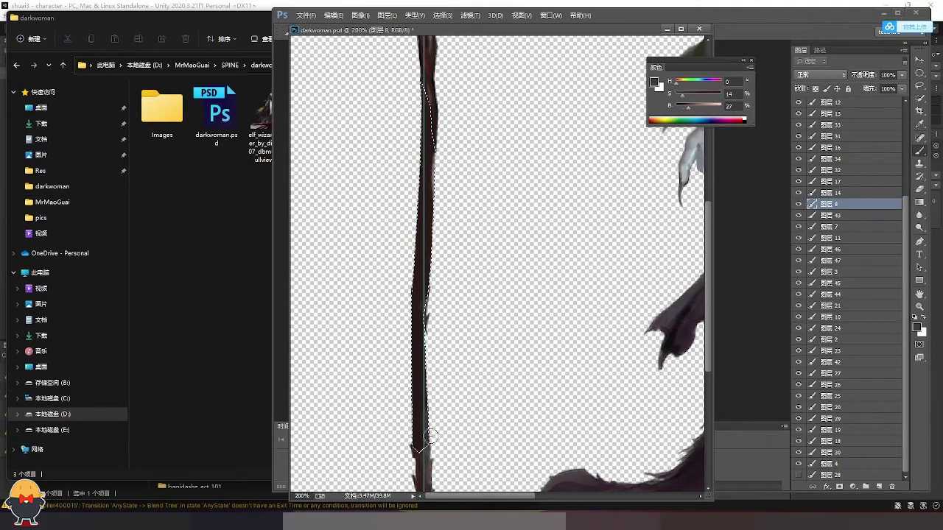
scroll(434, 324, up, 3)
scroll(425, 334, down, 3)
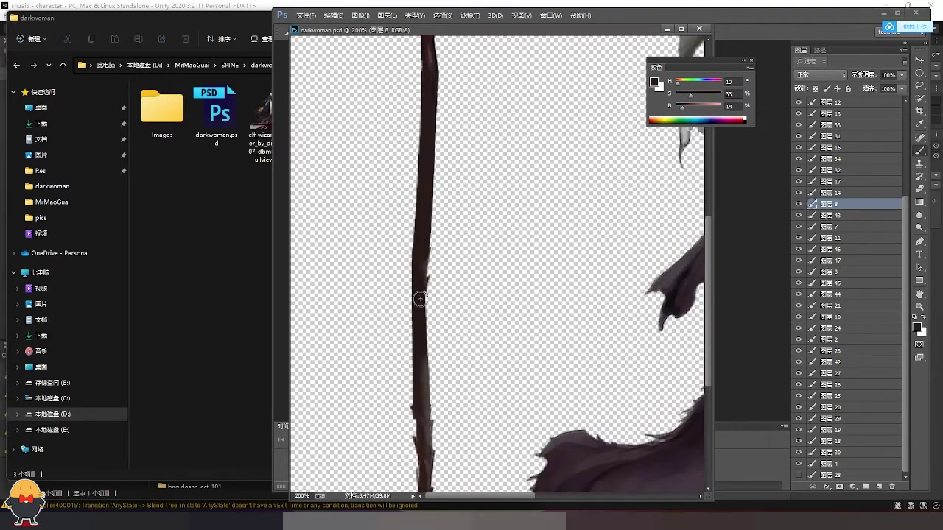
scroll(416, 280, up, 3)
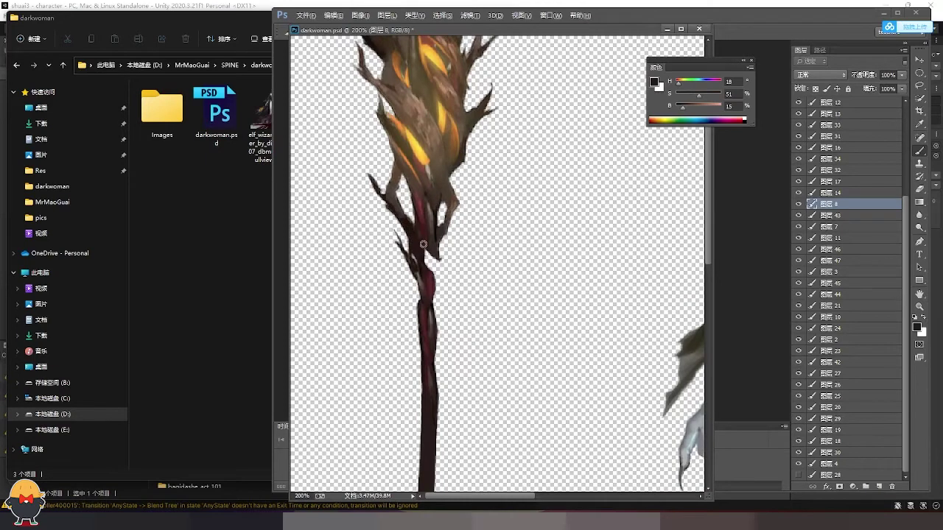
scroll(432, 310, down, 4)
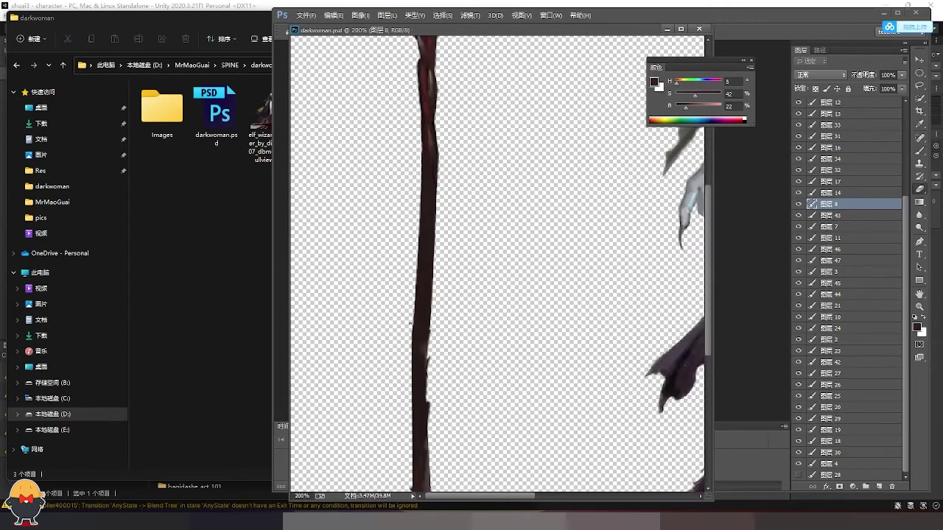
scroll(427, 292, down, 1)
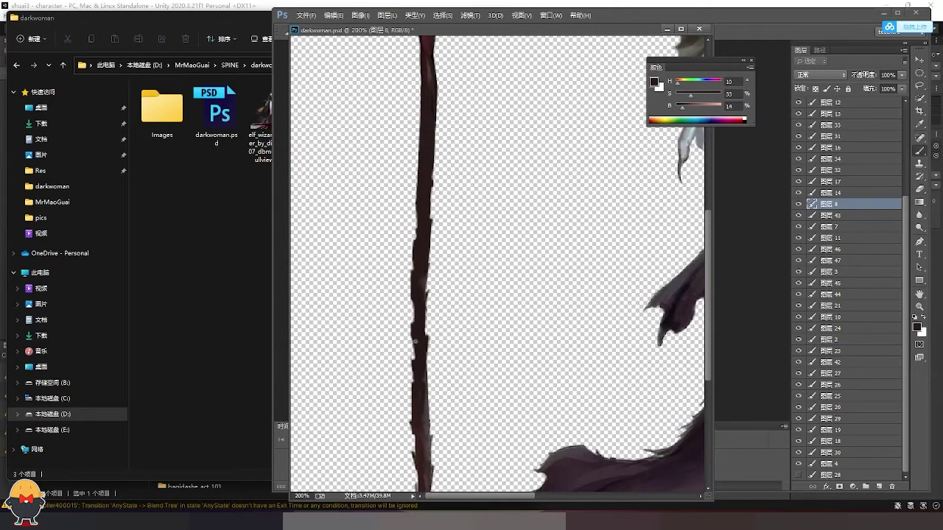
scroll(415, 401, up, 3)
scroll(432, 383, down, 1)
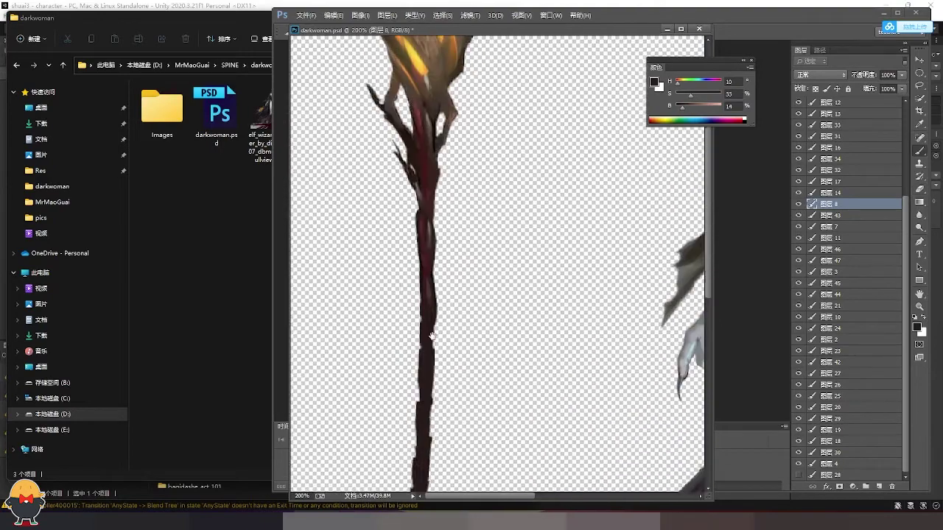
scroll(427, 354, down, 1)
scroll(418, 331, up, 3)
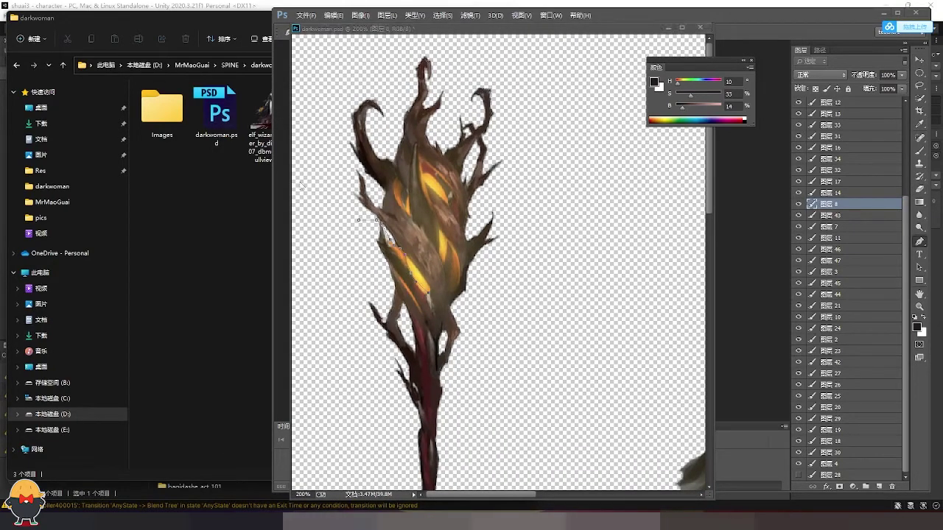
Trace leaf outlines and copy the first three pieces onto their own layers, through layer 50.
click(324, 216)
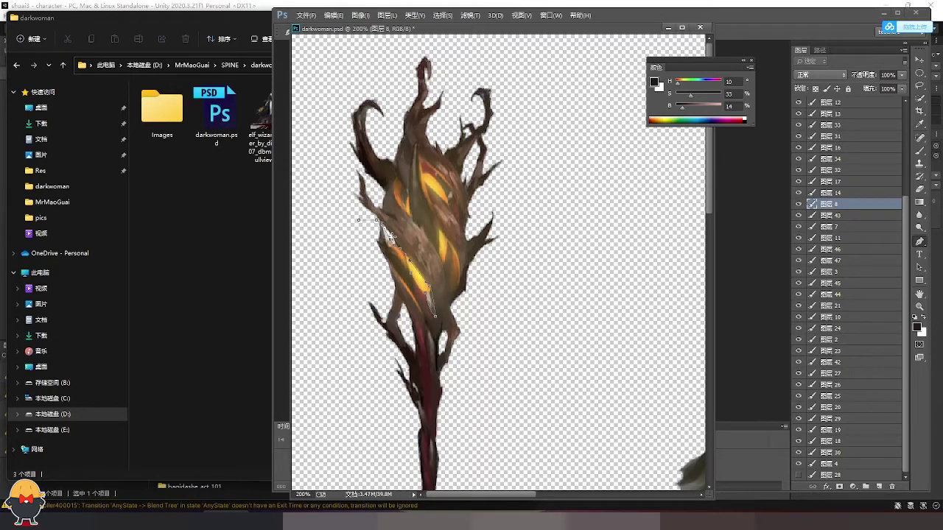
key(ctrl+Return)
key(ctrl+j)
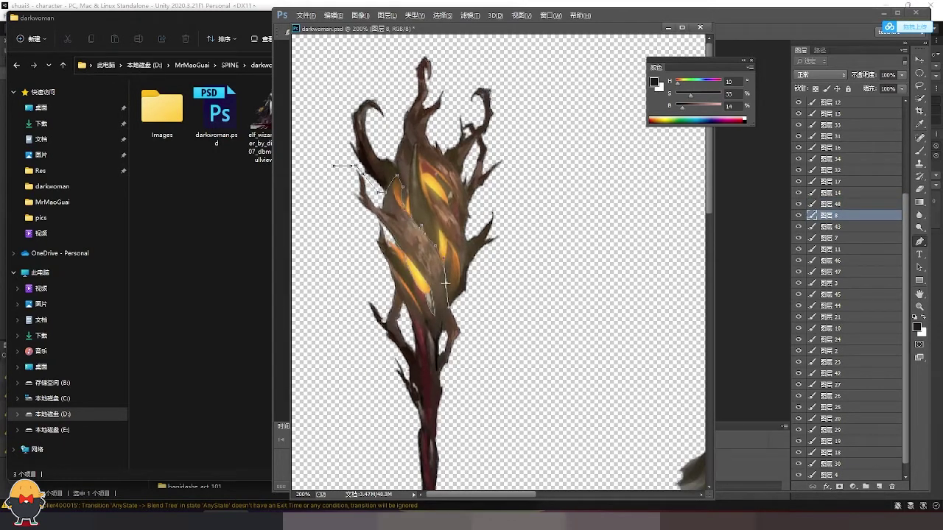
key(ctrl+Return)
key(ctrl+j)
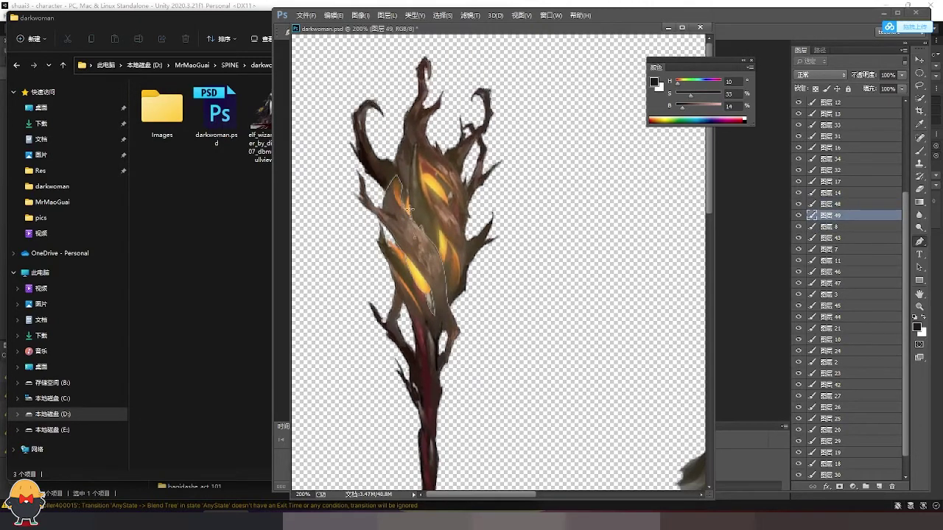
key(ctrl+Return)
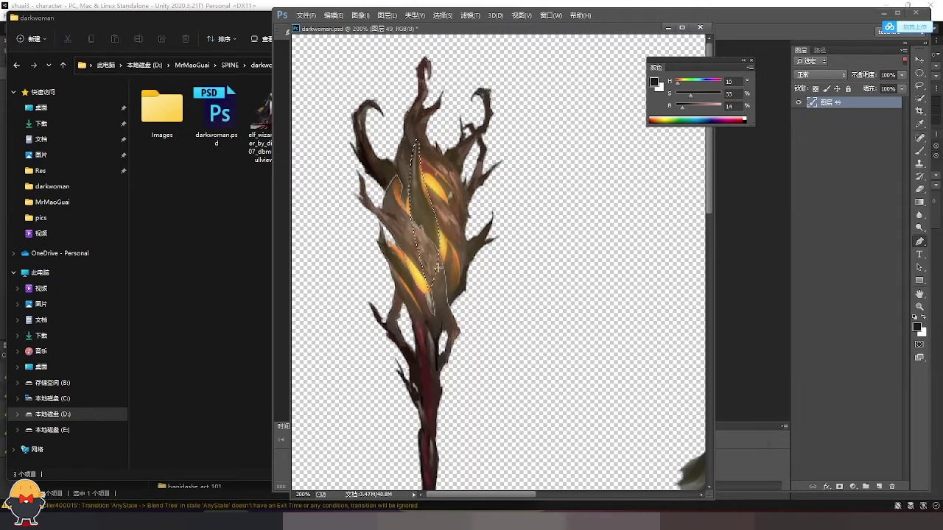
key(ctrl+j)
Copy two more traced leaf pieces onto new layers, returning to layer 49 each time.
key(alt+bracketleft)
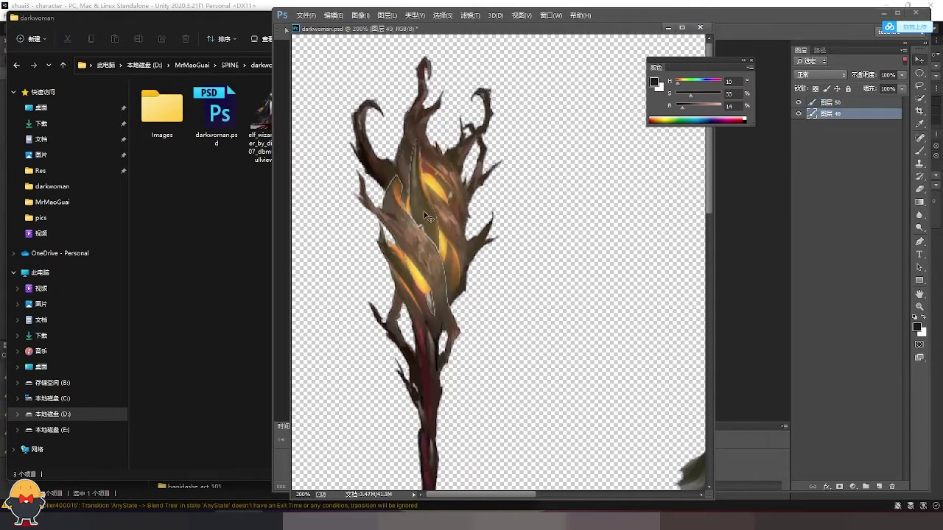
key(ctrl+Return)
key(ctrl+j)
key(alt+bracketleft)
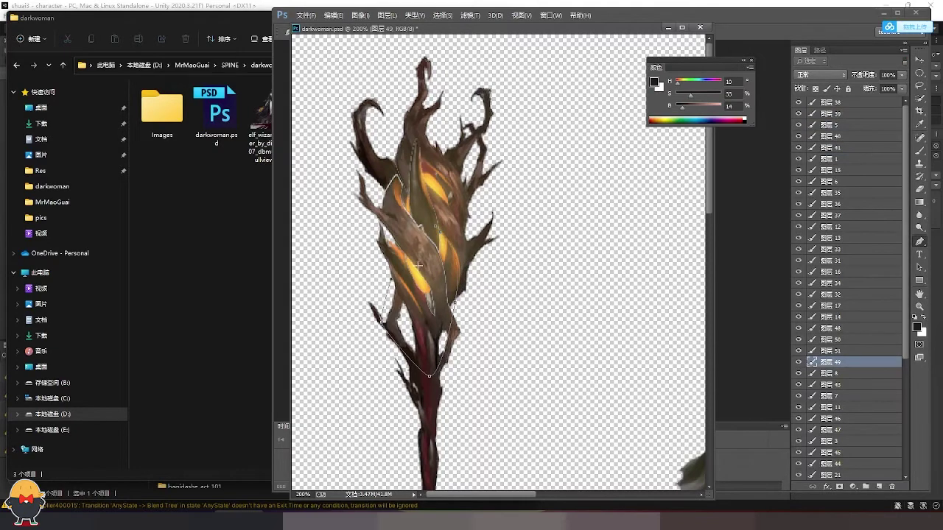
key(ctrl+Return)
key(ctrl+j)
key(alt+bracketleft)
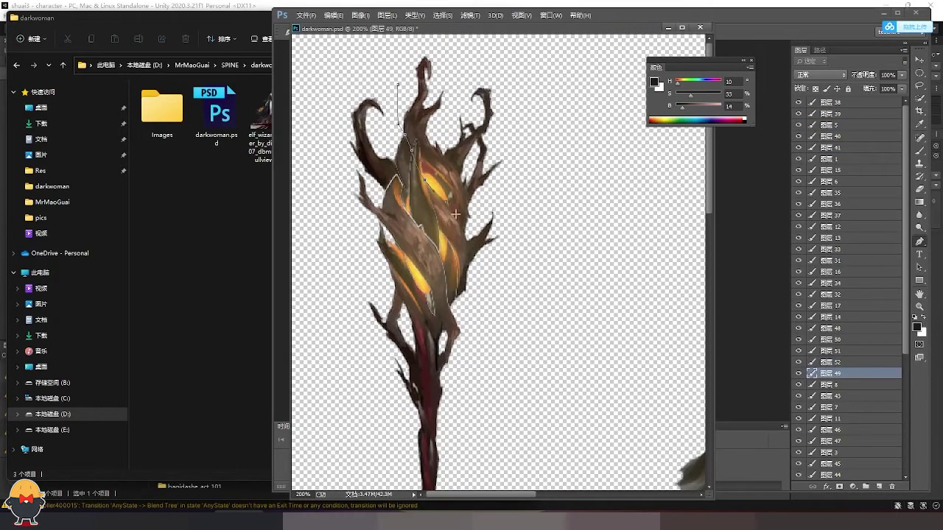
Extend the leaf outline to its top tip and copy that piece onto layer 53.
click(409, 54)
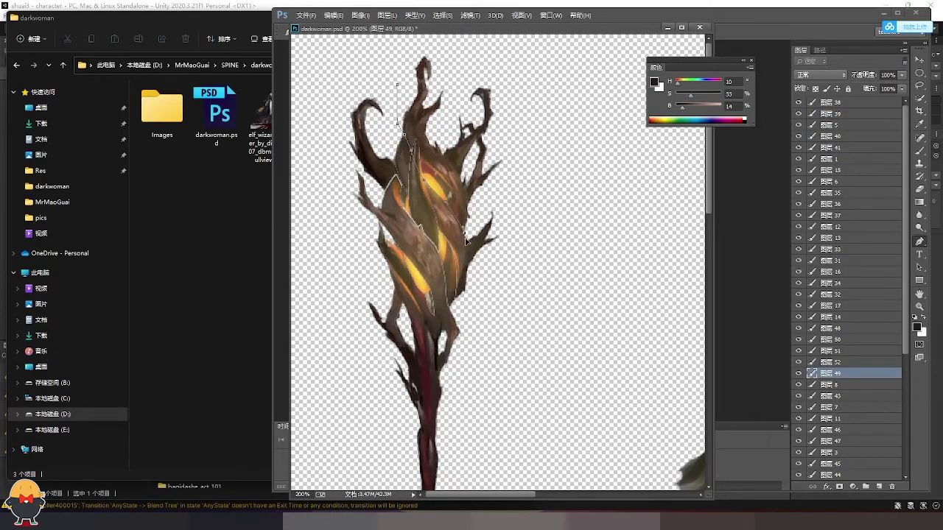
key(ctrl+Return)
key(ctrl+j)
key(ctrl+j)
key(alt+bracketleft)
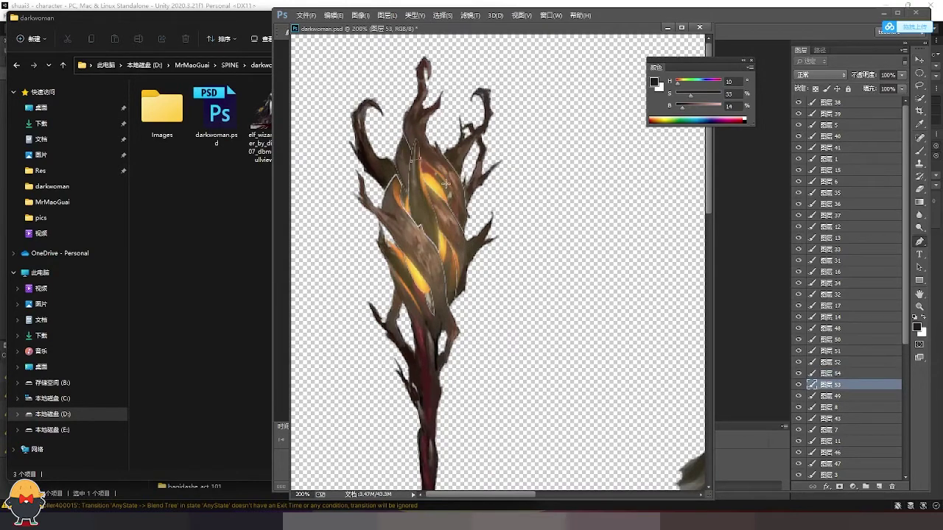
Copy further leaf pieces onto new layers up to layer 57.
key(ctrl+j)
key(alt+bracketright)
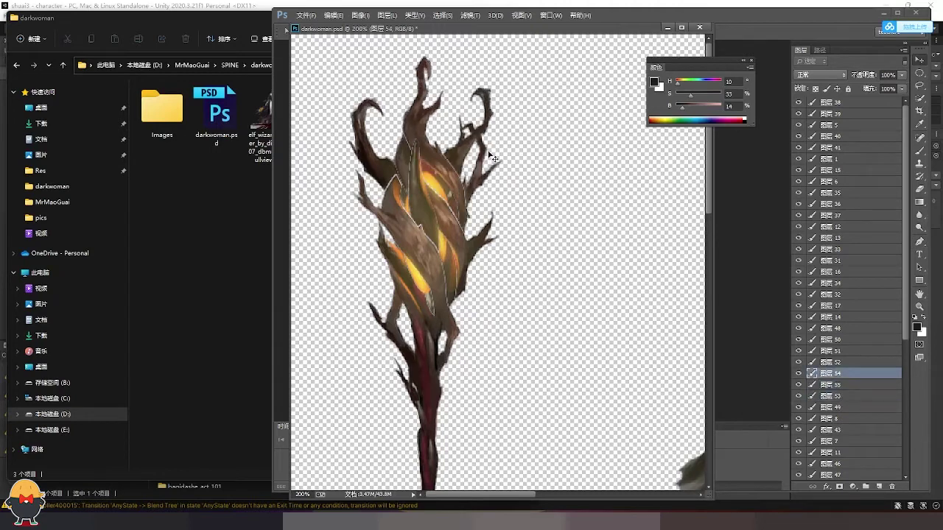
key(ctrl+Return)
key(ctrl+j)
key(alt+bracketleft)
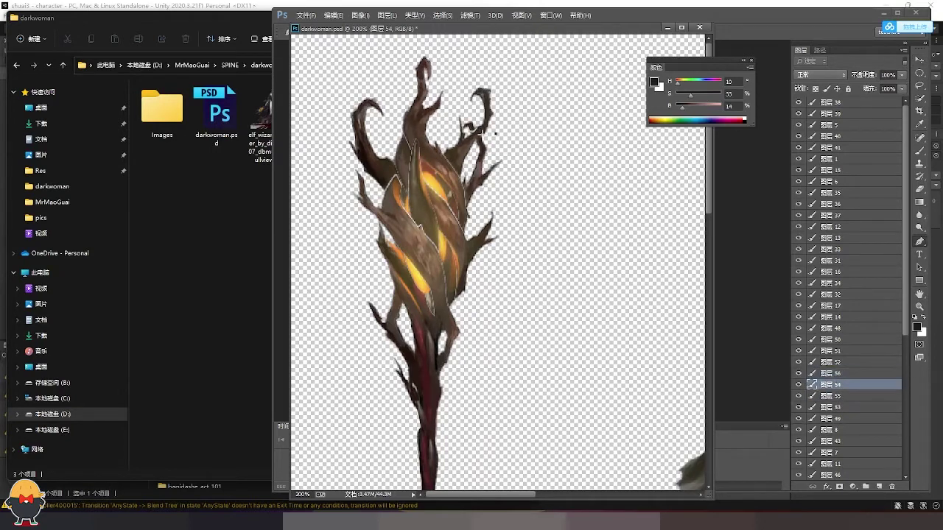
key(ctrl+Return)
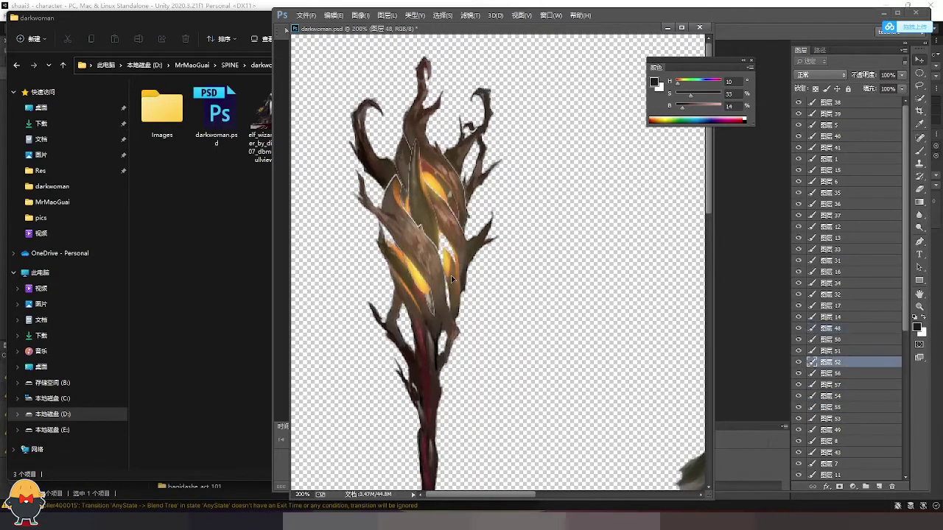
key(ctrl+j)
key(alt+bracketleft)
key(alt+bracketleft)
key(alt+bracketright)
key(alt+bracketright)
key(alt+bracketright)
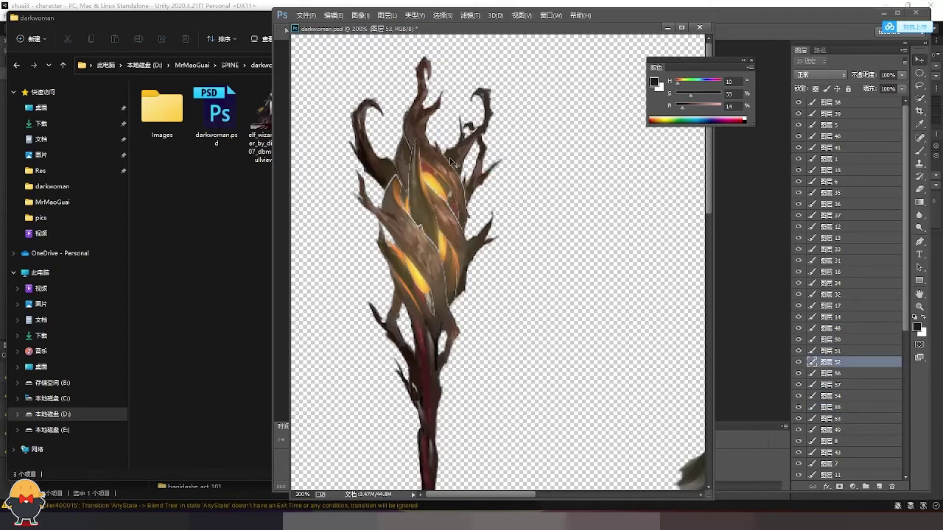
key(alt+bracketright)
key(alt+bracketright)
key(alt+bracketright)
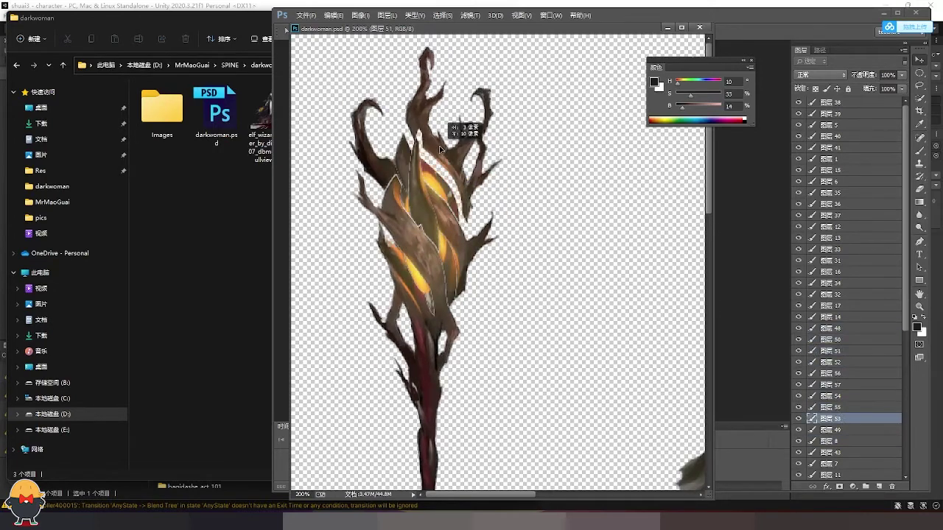
Merge layers 55 and 49 and the next fragment down, then check layers 52 and 48.
ctrl+click(452, 130)
ctrl+shift+click(471, 251)
key(ctrl+e)
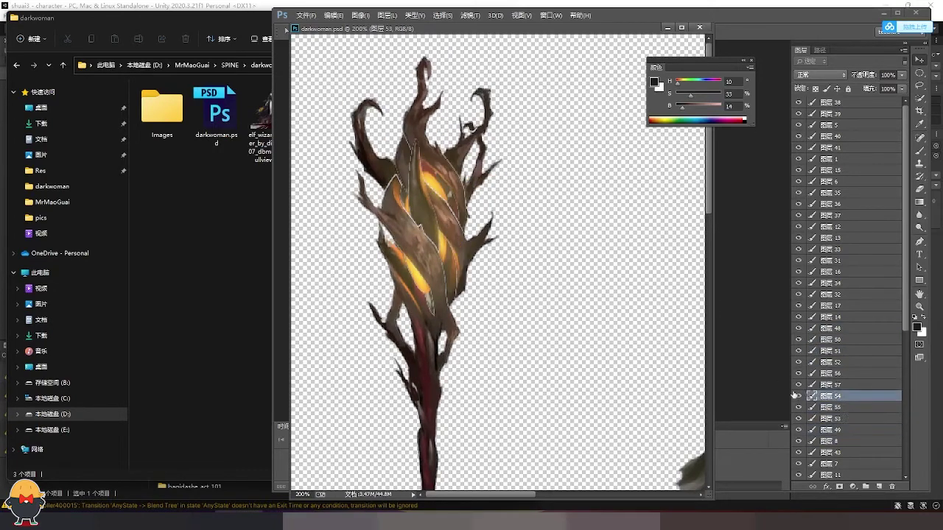
key(ctrl+e)
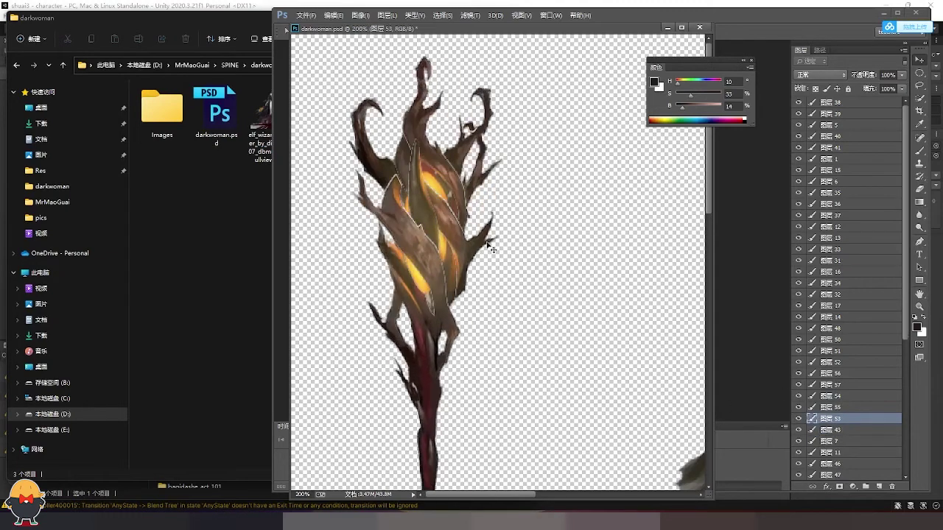
ctrl+click(442, 193)
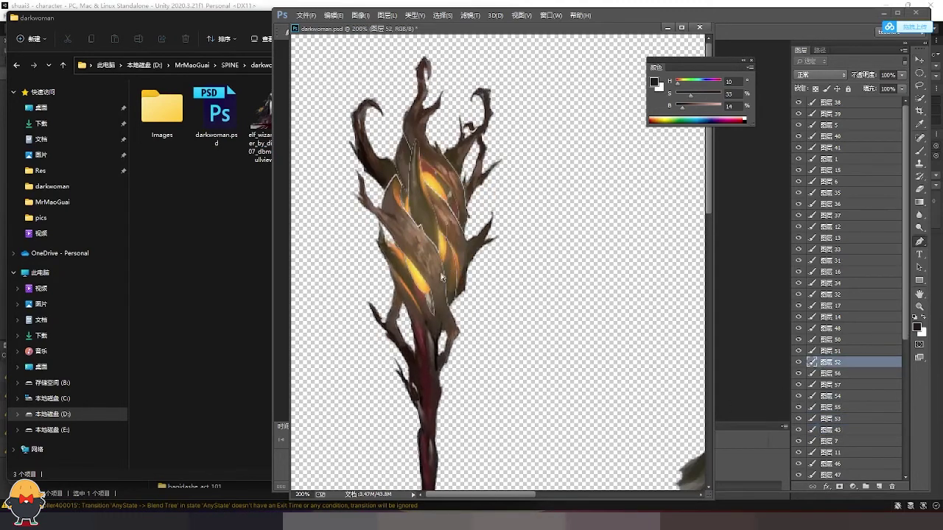
ctrl+click(449, 247)
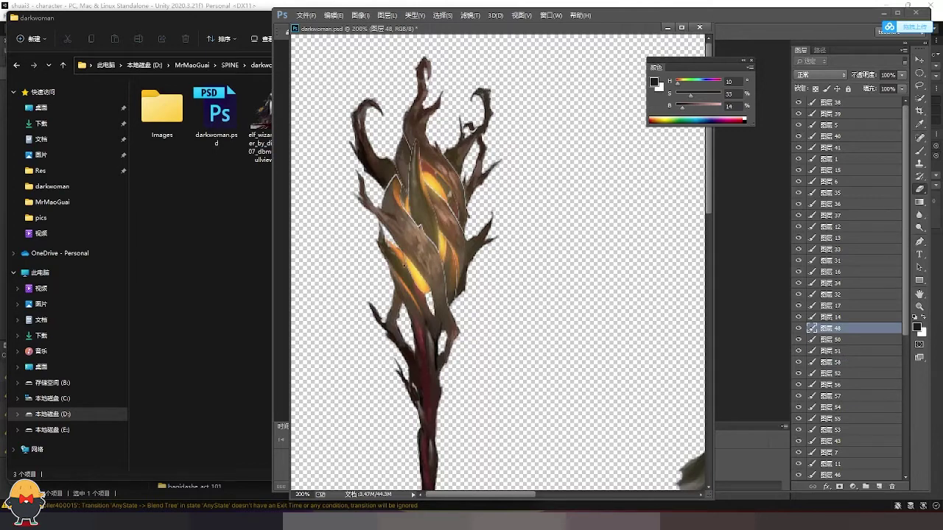
Merge leftover fragment layer 58 down into layer 51.
ctrl+click(440, 256)
ctrl+click(448, 212)
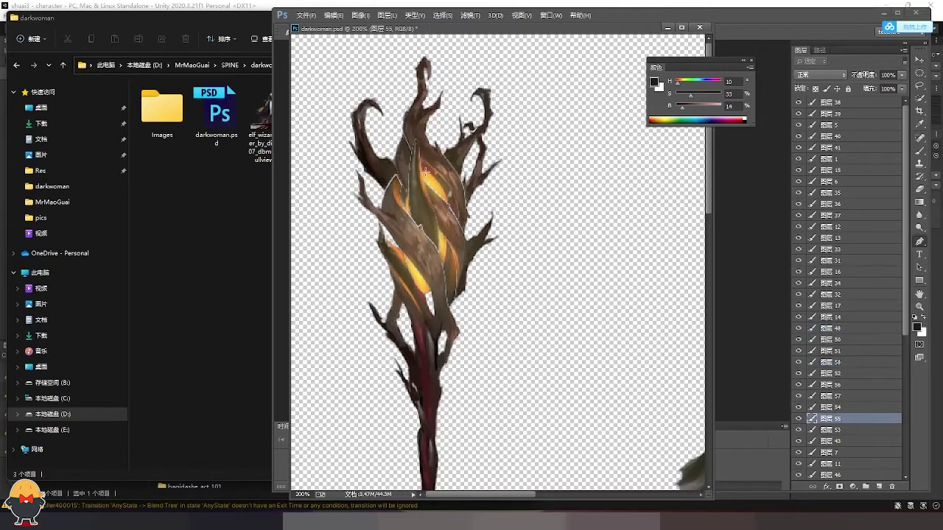
click(855, 327)
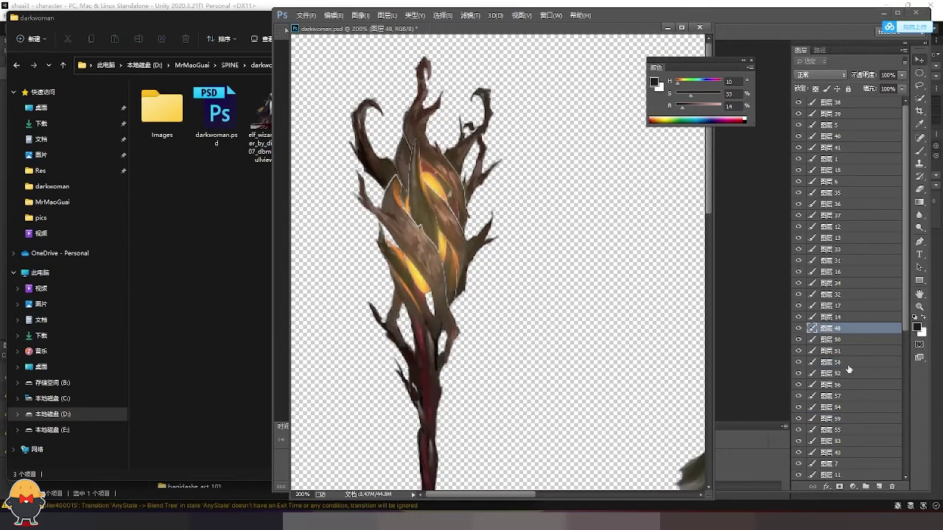
ctrl+click(853, 362)
ctrl+click(852, 396)
ctrl+click(411, 208)
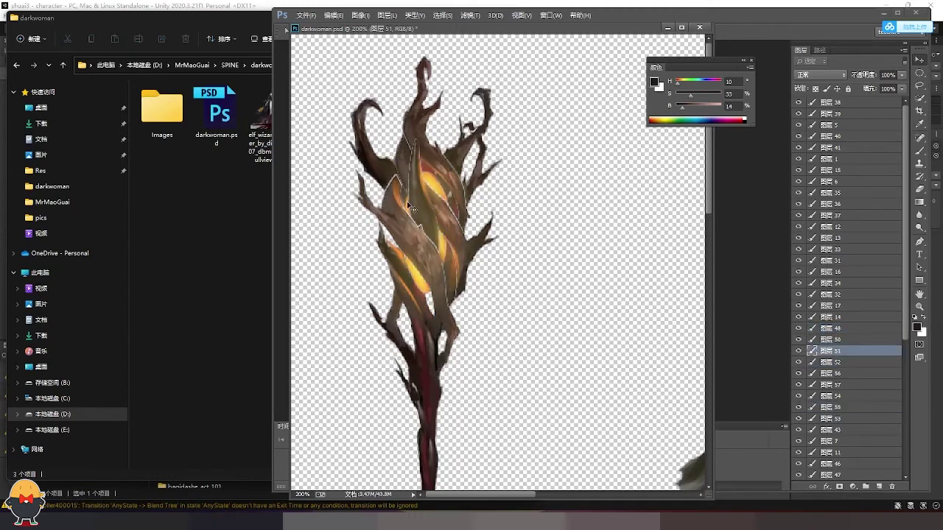
key(ctrl+e)
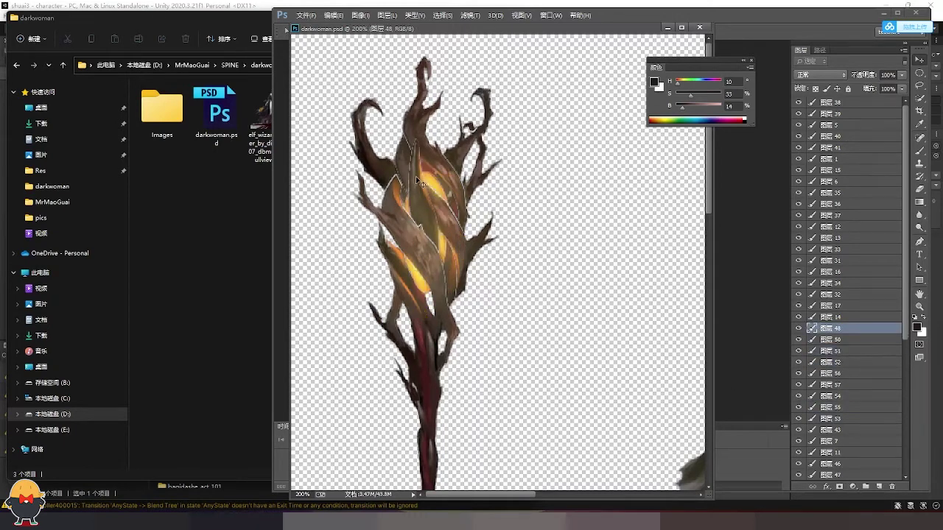
ctrl+click(407, 201)
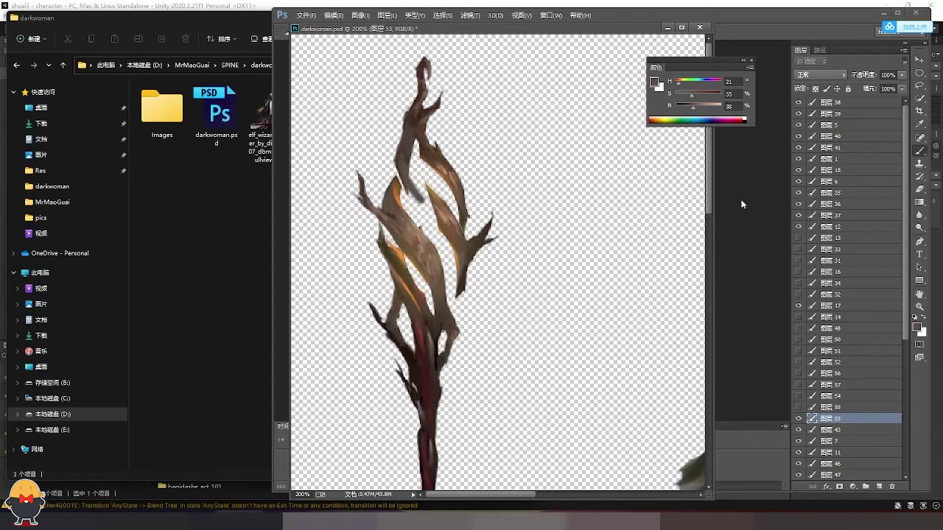
Nudge the layer 53 staff piece 13 px sideways and hide staff layers to inspect the glow.
alt+click(457, 231)
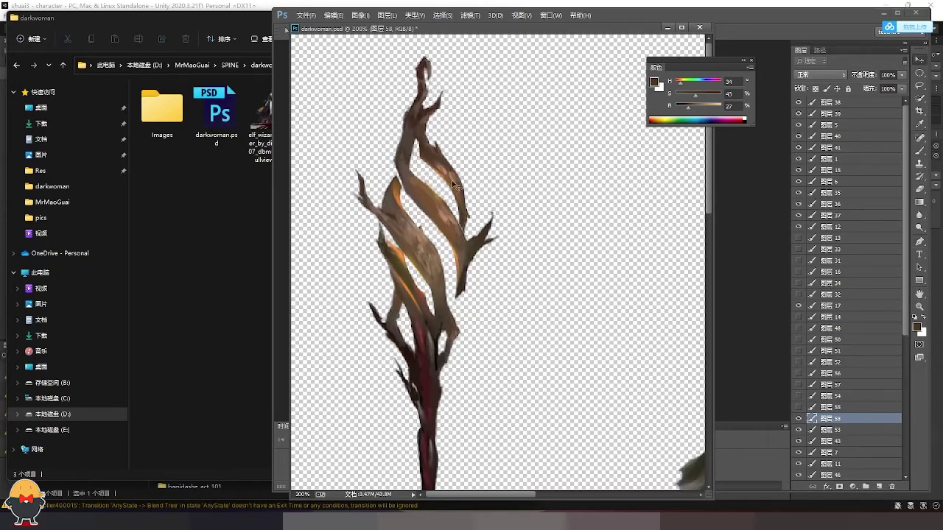
ctrl+click(419, 112)
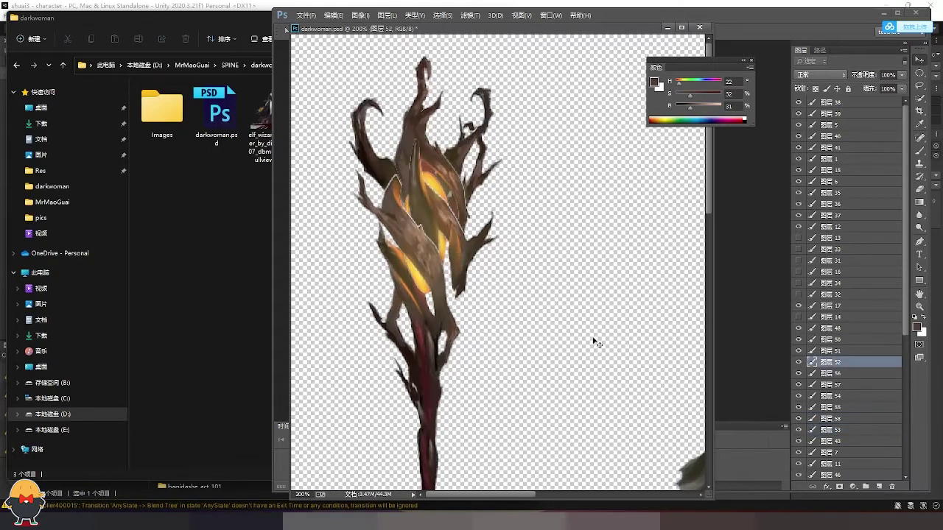
drag(469, 181, 488, 181)
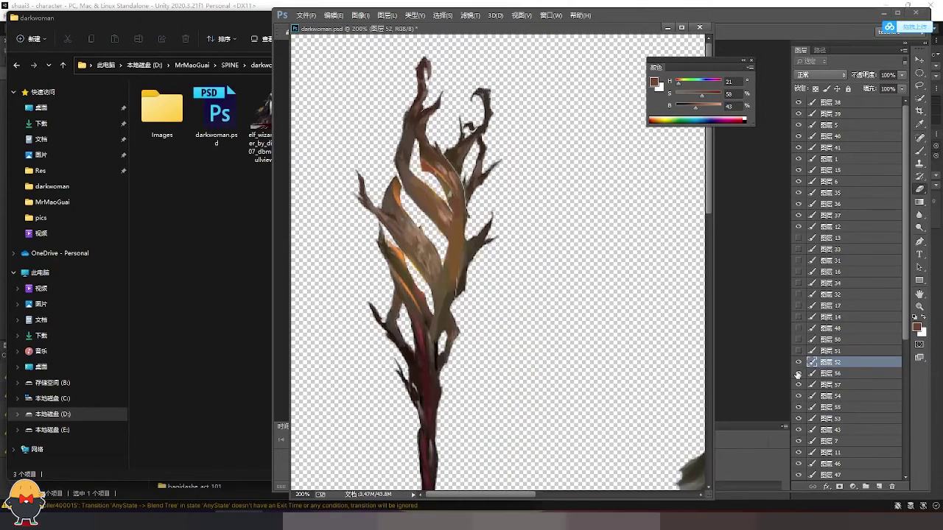
drag(797, 374, 798, 441)
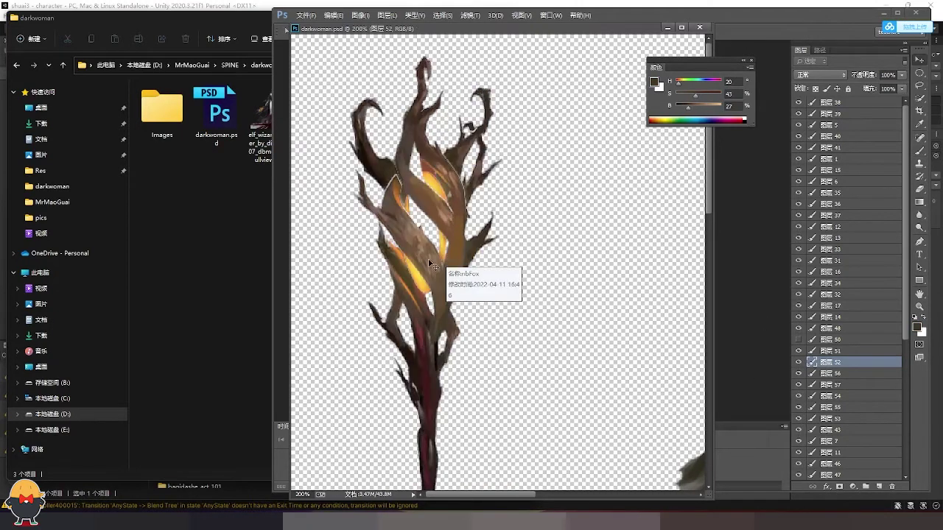
Attempt a dark brown path fill on layer 54, then undo the misplaced fill and shift.
ctrl+click(458, 237)
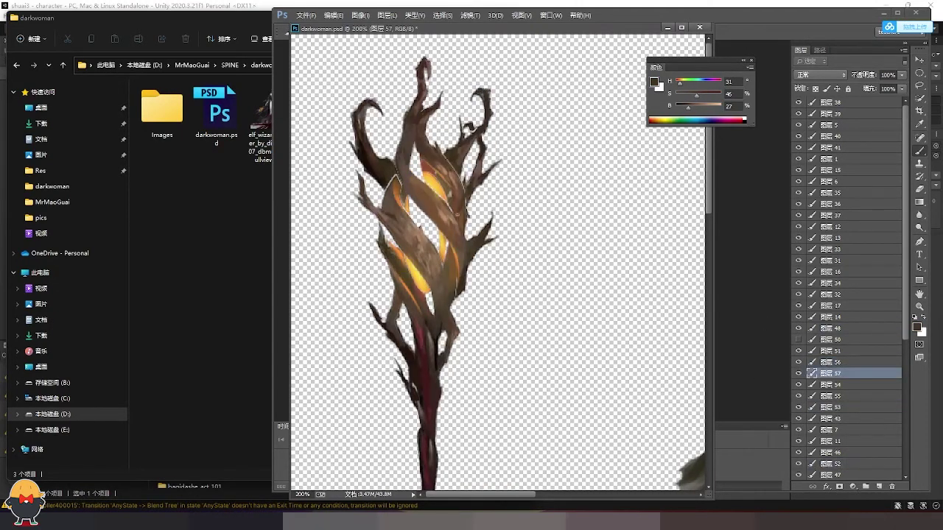
ctrl+click(455, 157)
key(p)
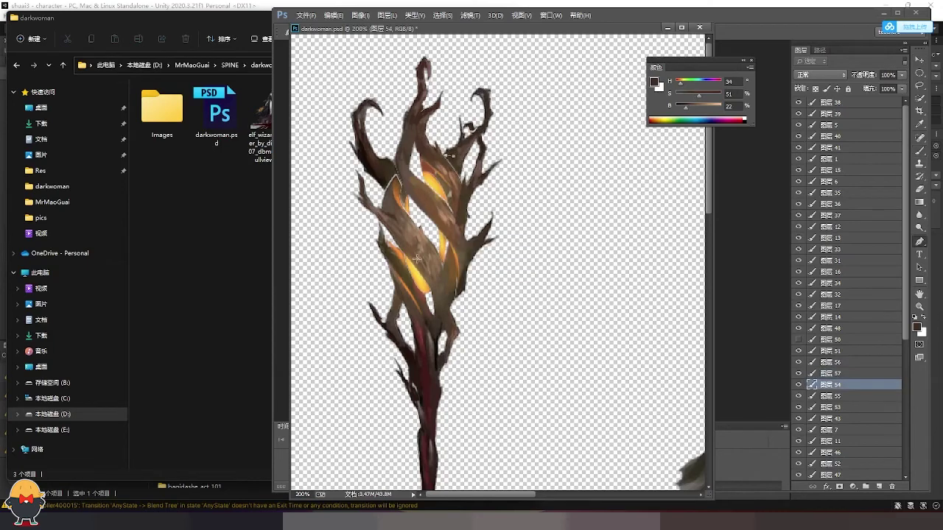
right_click(453, 153)
click(506, 214)
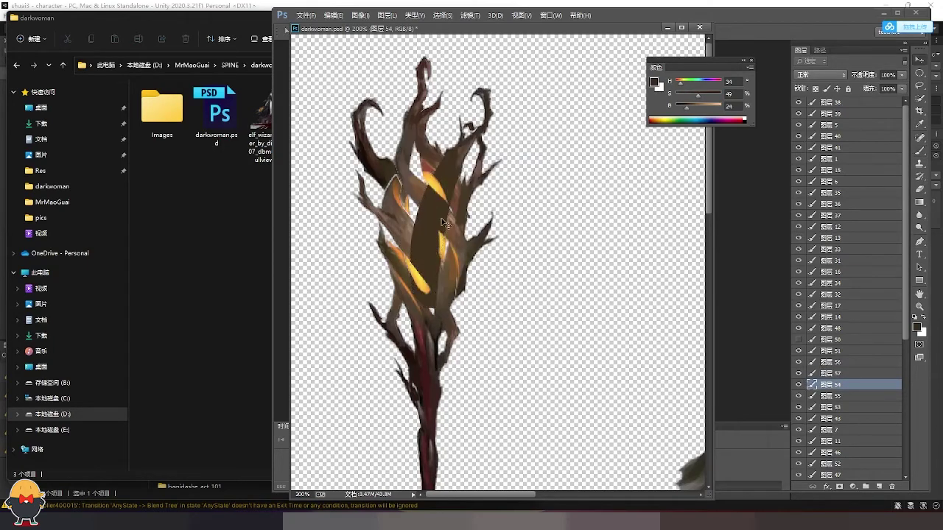
drag(454, 177, 407, 310)
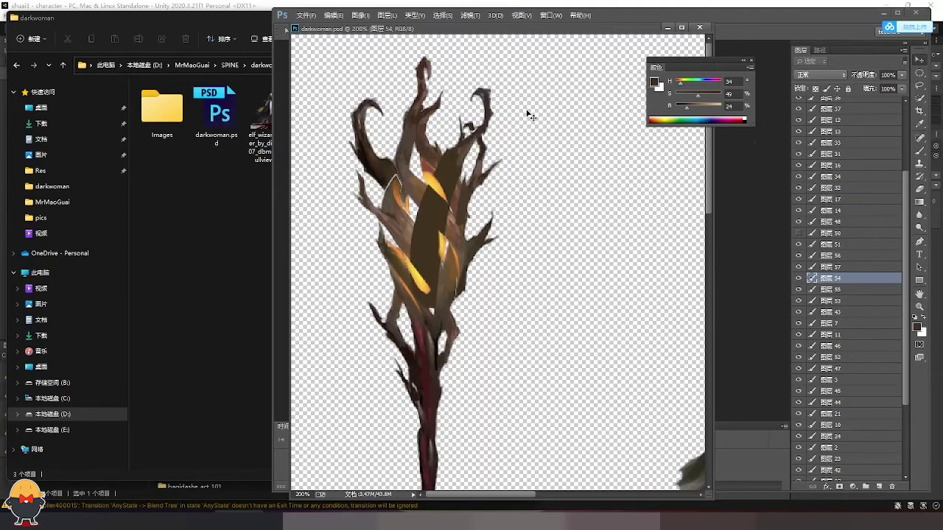
key(ctrl+alt+z)
key(ctrl+alt+z)
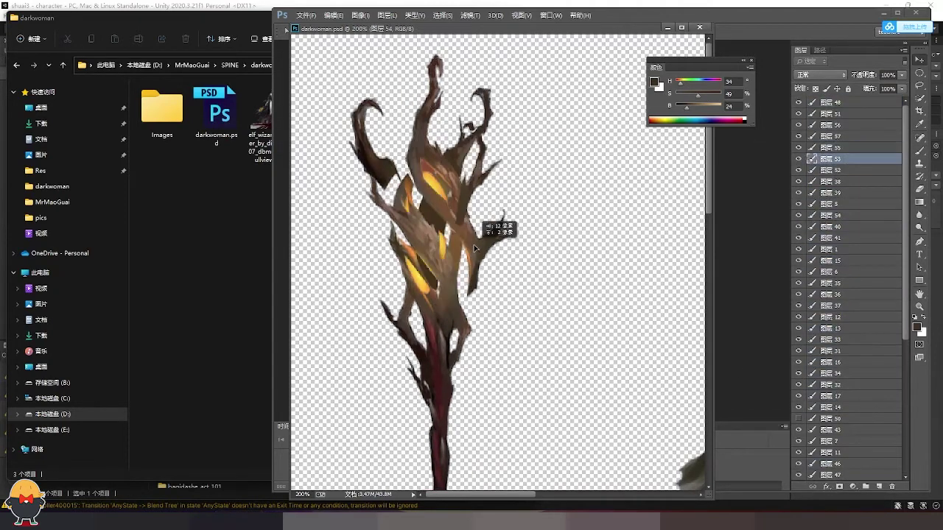
key(ctrl+alt+z)
key(ctrl+alt+z)
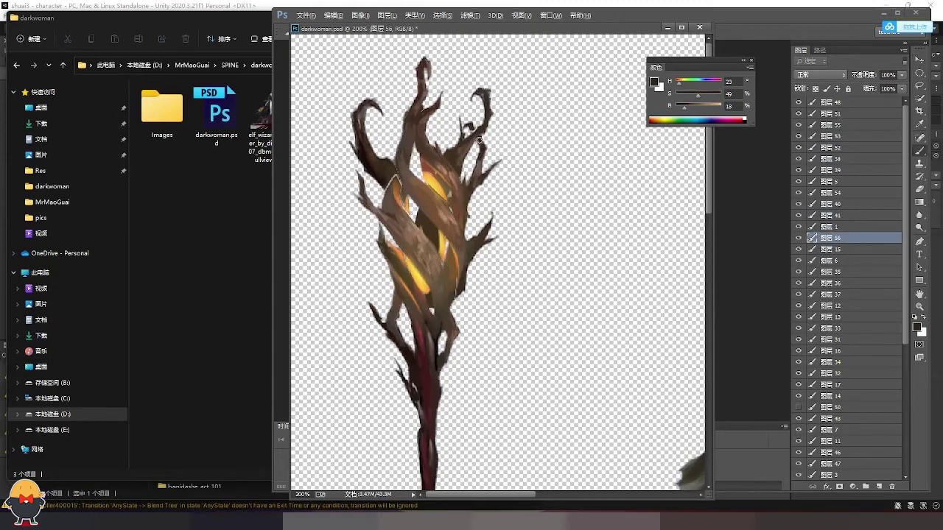
Fill the traced gap on layer 51 with dark brown and send it behind the branches.
click(440, 321)
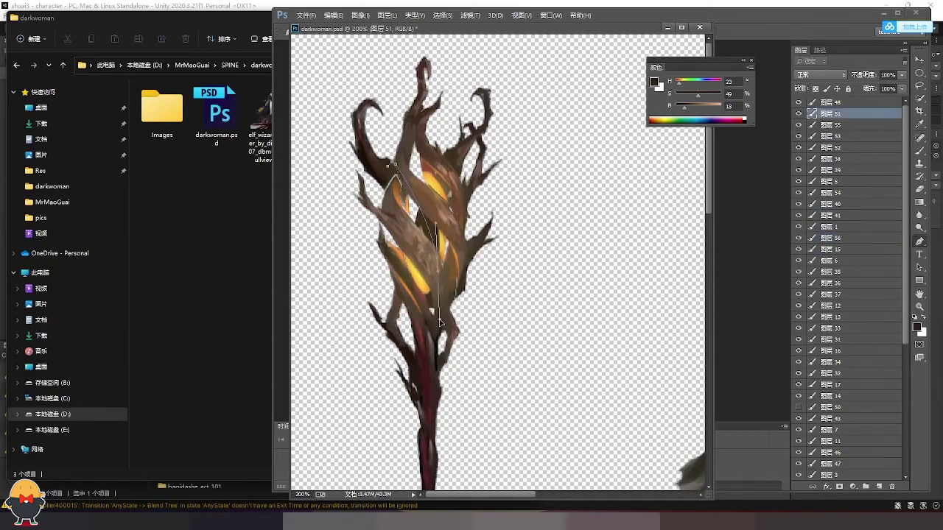
key(ctrl+Return)
key(b)
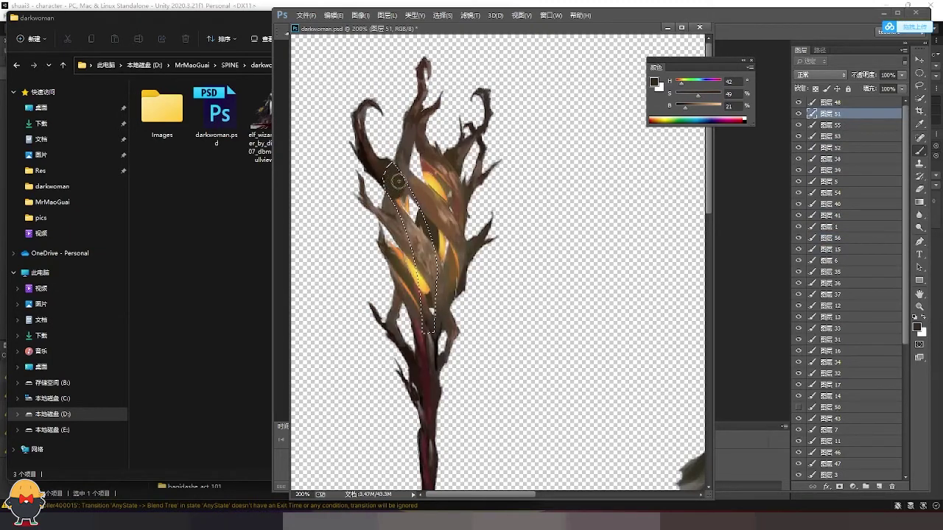
key(ctrl+d)
key(ctrl+bracketleft)
key(ctrl+bracketleft)
key(ctrl+bracketleft)
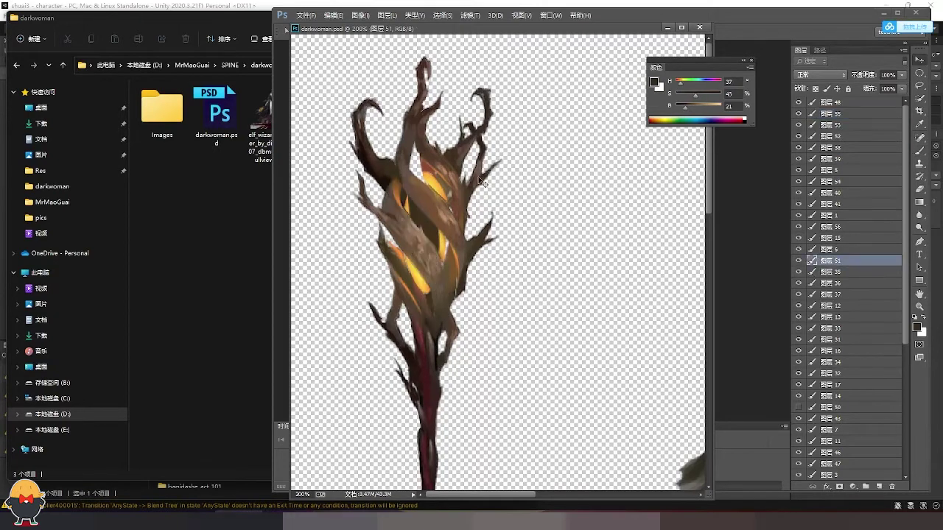
ctrl+click(478, 180)
Merge layer 55 into layer 48, then fill an oval with yellow and merge it down.
ctrl+click(413, 184)
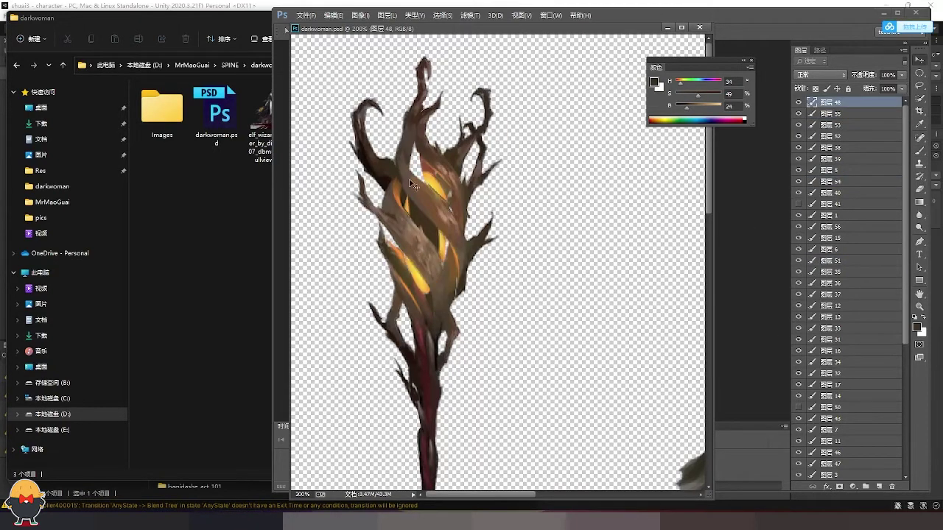
key(ctrl+e)
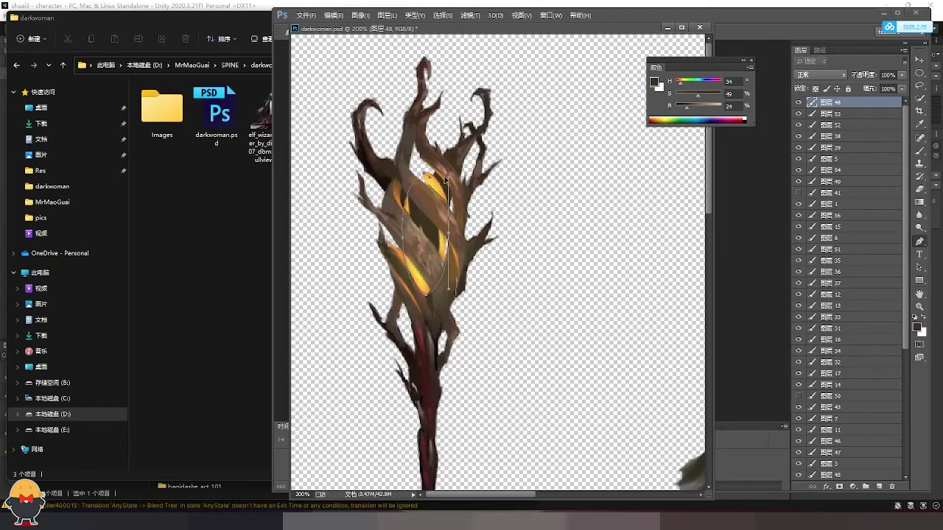
click(879, 487)
key(b)
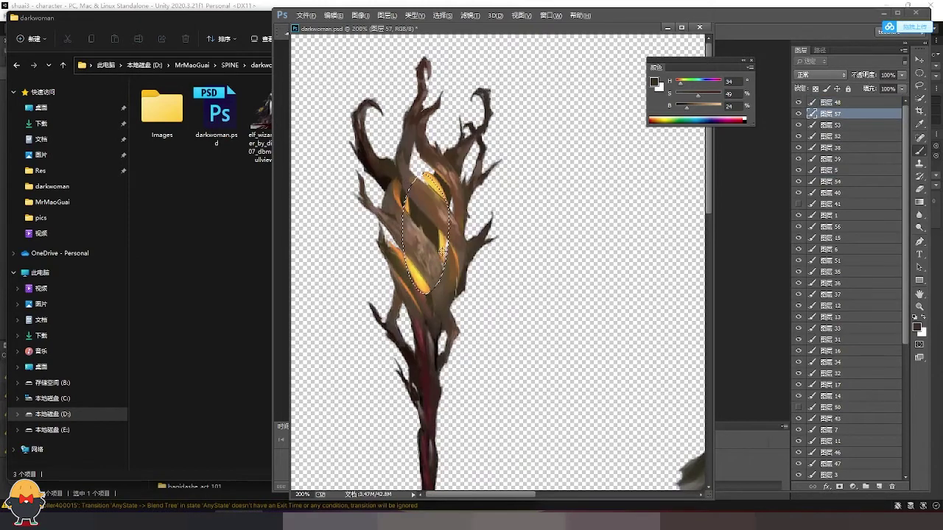
alt+click(421, 273)
key(ctrl+Return)
key(alt+Delete)
key(ctrl+e)
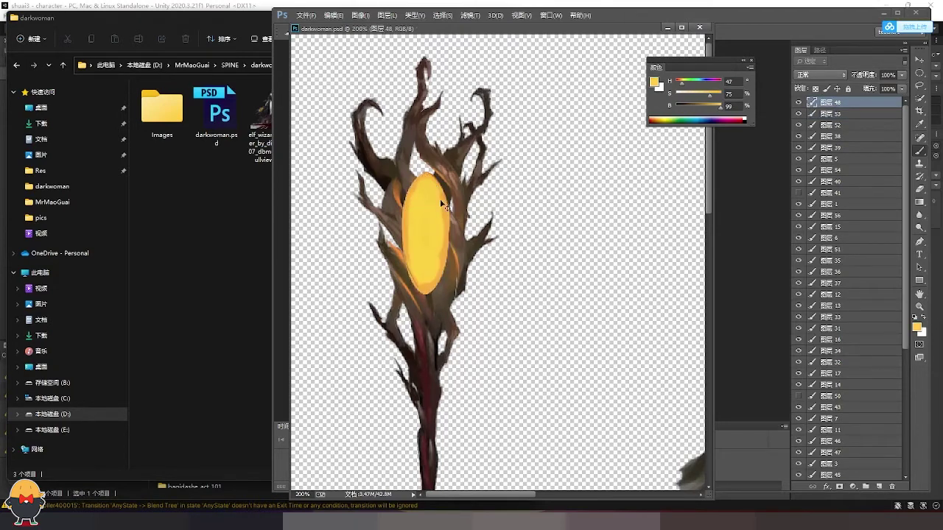
Shade the yellow orb orange, send it behind the branches, and darken its edge brown.
alt+click(417, 182)
drag(389, 224, 444, 213)
key(ctrl+bracketleft)
key(ctrl+bracketleft)
key(ctrl+bracketleft)
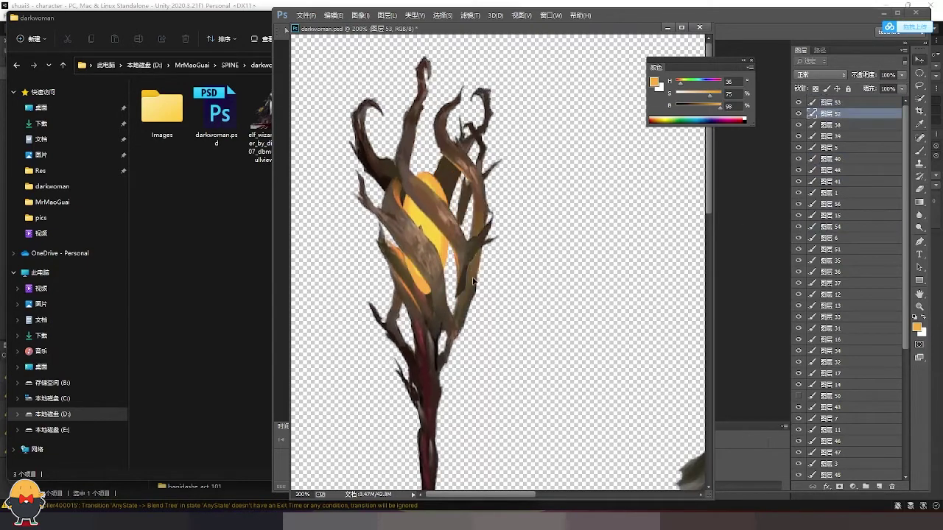
ctrl+click(447, 252)
drag(452, 256, 466, 284)
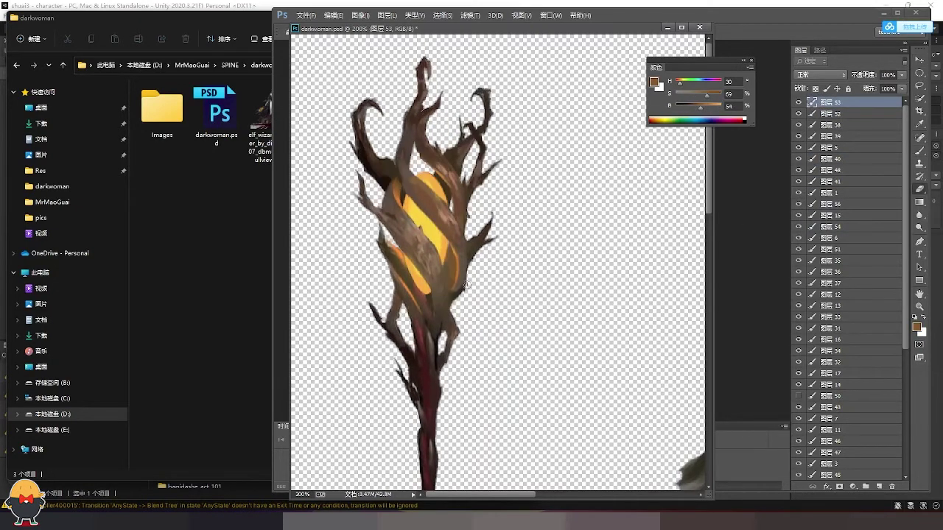
Move the staff layers up together just under layer 52, with the whole character in view.
key(ctrl+minus)
key(ctrl+minus)
key(ctrl+minus)
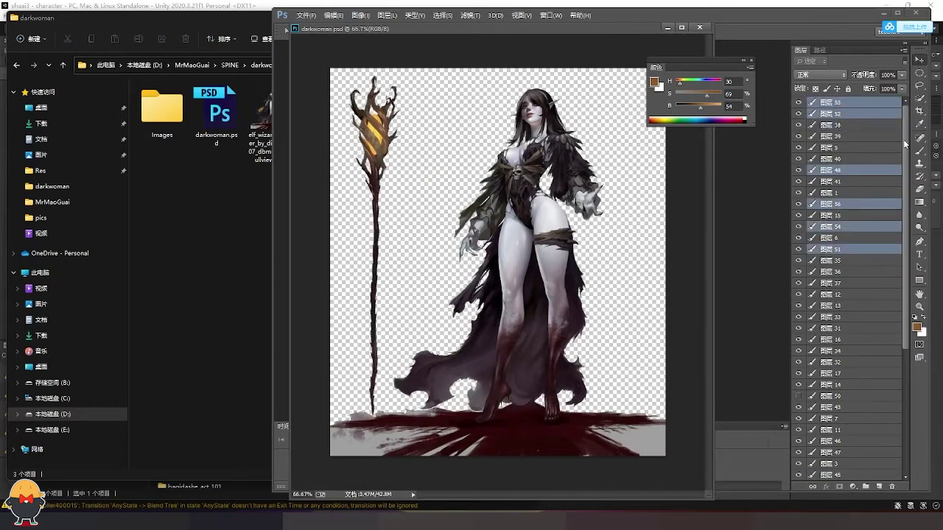
drag(844, 168, 869, 126)
click(836, 170)
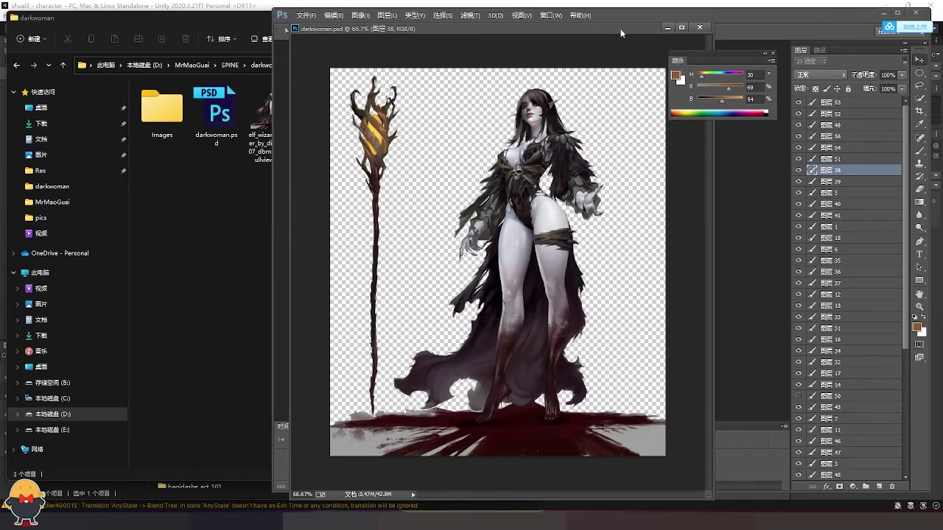
At actual size, check the upper body and head, selecting the layer 10, 39 and 38 pieces.
key(ctrl+plus)
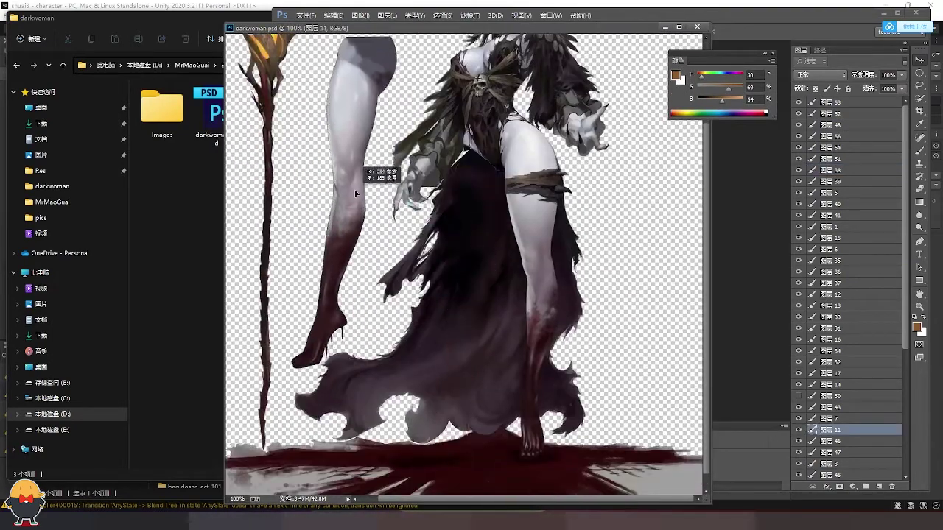
drag(504, 187, 450, 259)
ctrl+click(449, 260)
ctrl+click(472, 132)
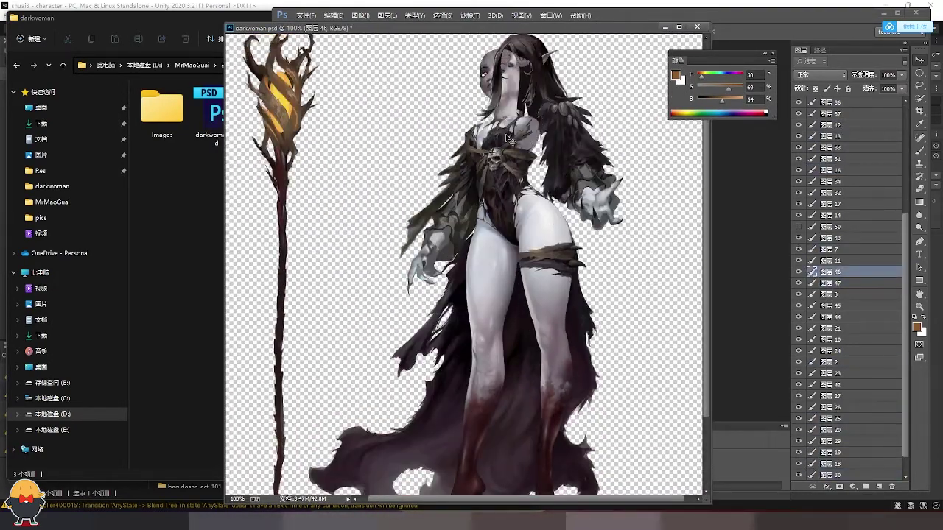
ctrl+click(516, 96)
ctrl+click(538, 100)
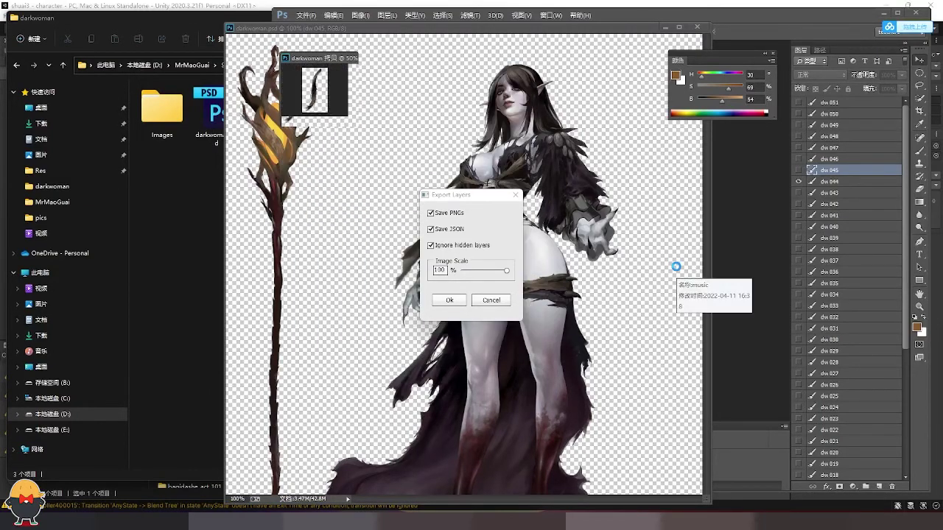
double_click(162, 110)
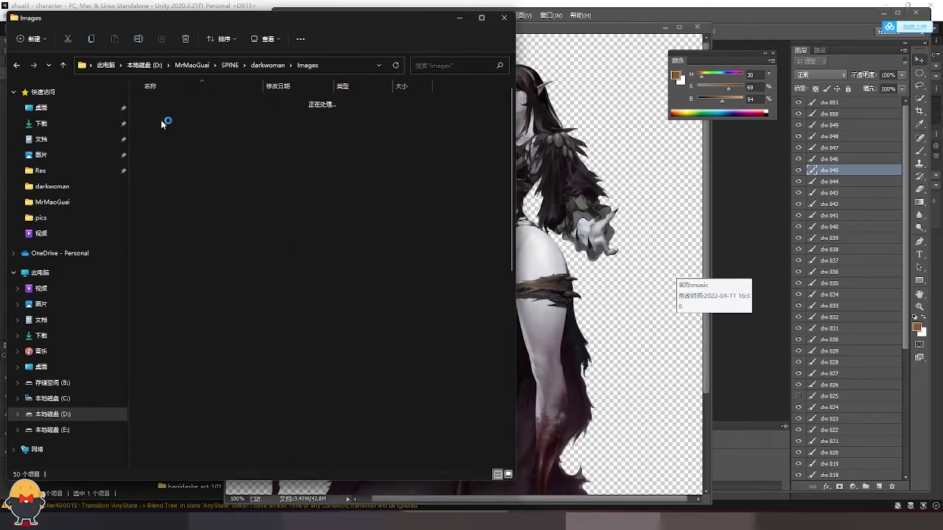
scroll(370, 264, down, 2)
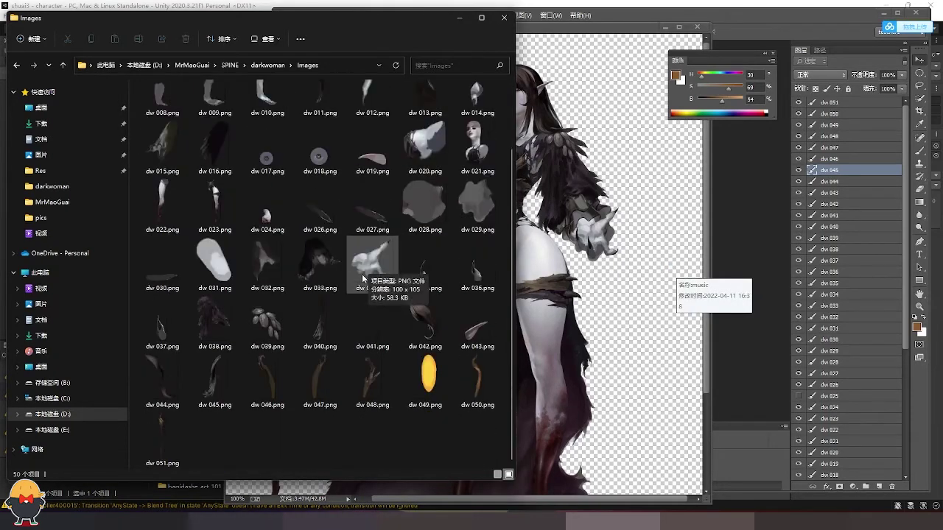
scroll(280, 312, up, 2)
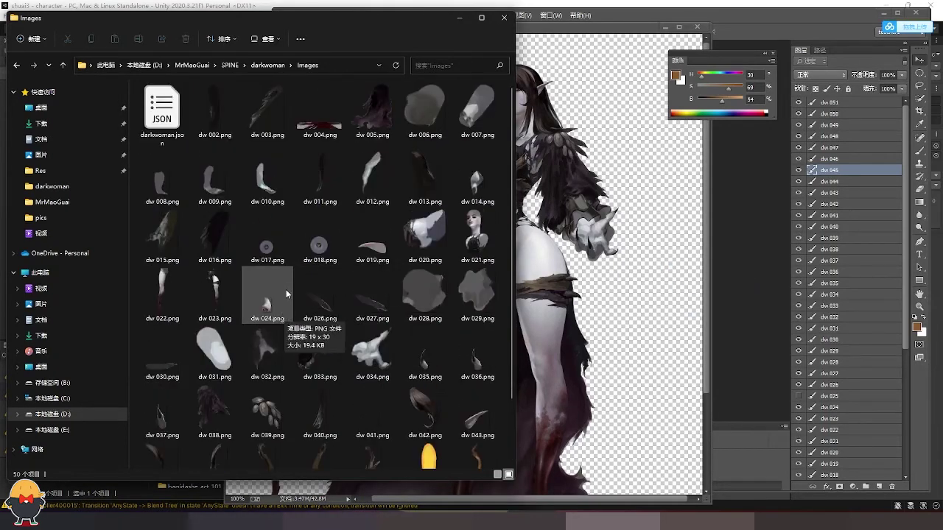